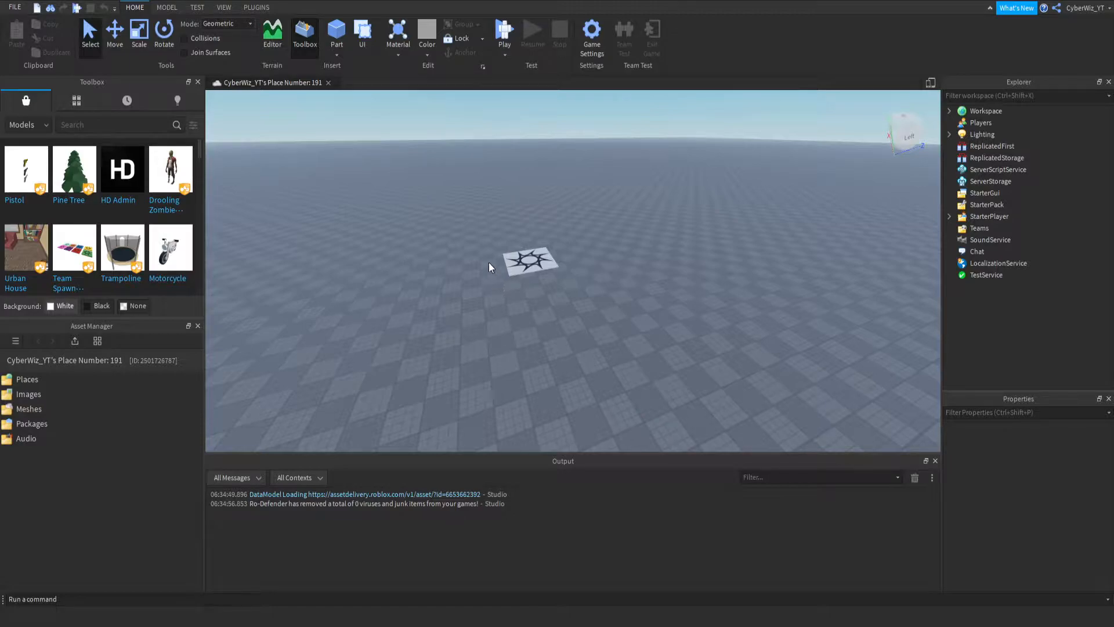
- Examine the empty baseplate and its spawn location from several angles, with the Workspace contents expanded
{"action": "left_click_drag", "start_coordinate": [283, 235], "coordinate": [614, 360]}
{"action": "left_click_drag", "start_coordinate": [398, 303], "coordinate": [429, 336]}
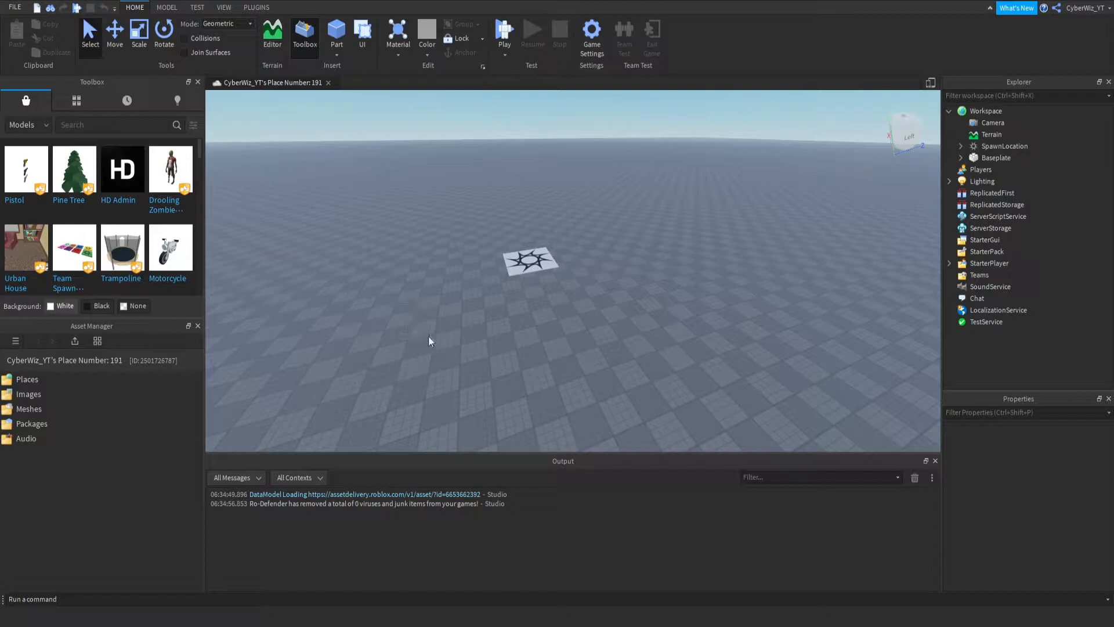
{"action": "key", "text": "w"}
{"action": "right_click_drag", "start_coordinate": [818, 199], "coordinate": [813, 234]}
{"action": "key", "text": "a"}
{"action": "right_click_drag", "start_coordinate": [442, 234], "coordinate": [379, 120]}
{"action": "key", "text": "s"}
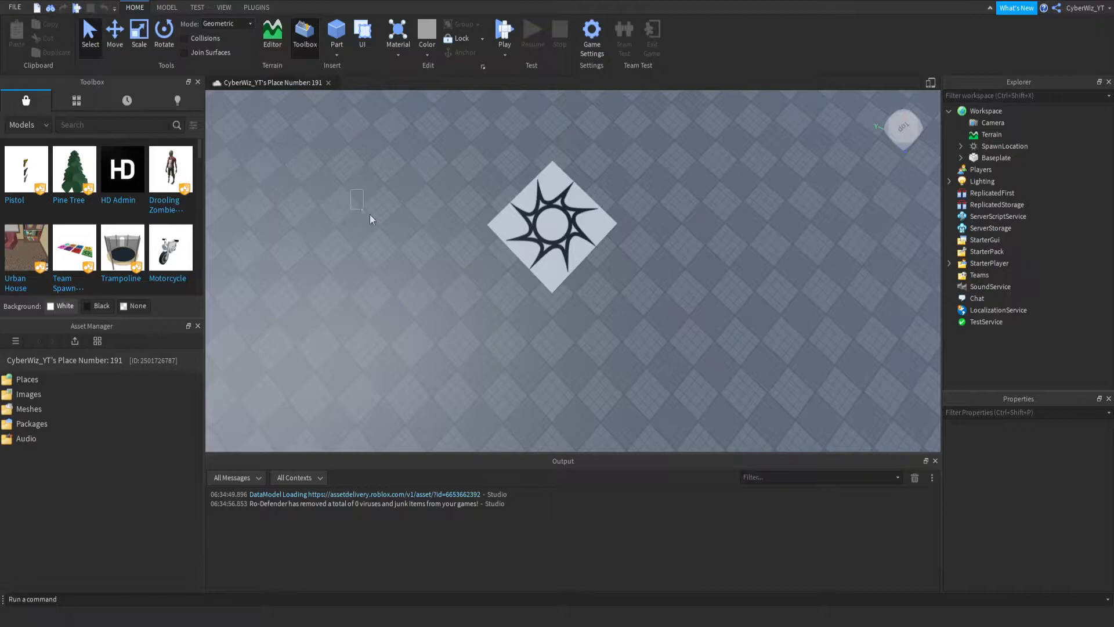
{"action": "left_click_drag", "start_coordinate": [361, 207], "coordinate": [744, 322]}
{"action": "left_click", "coordinate": [335, 199]}
{"action": "right_click_drag", "start_coordinate": [626, 325], "coordinate": [719, 229]}
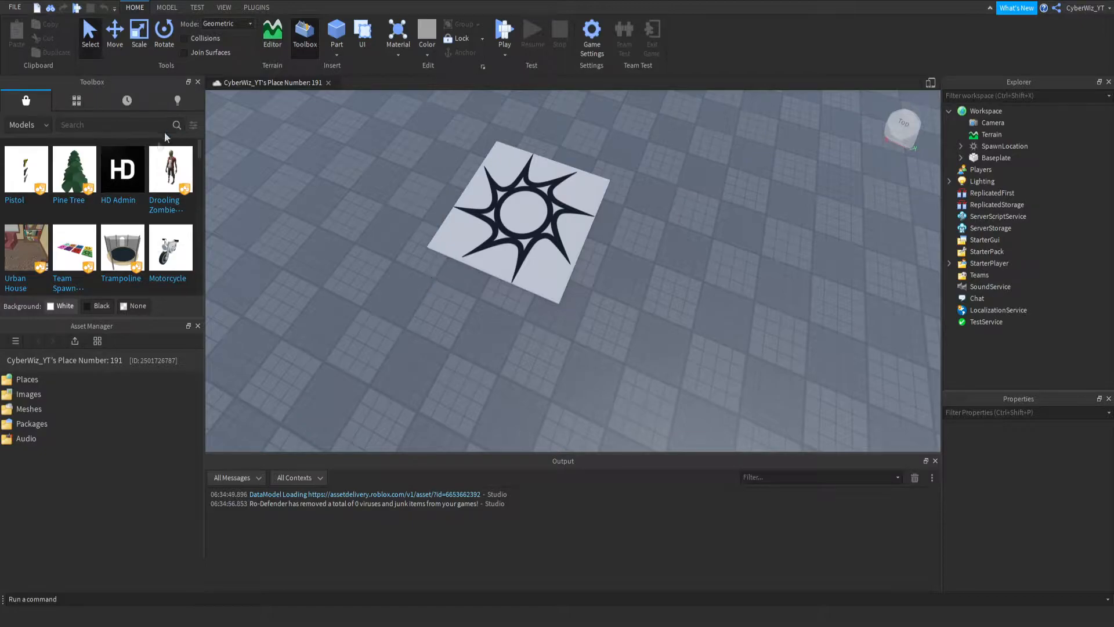
{"action": "right_click_drag", "start_coordinate": [481, 193], "coordinate": [481, 193]}
{"action": "right_click_drag", "start_coordinate": [595, 347], "coordinate": [596, 347]}
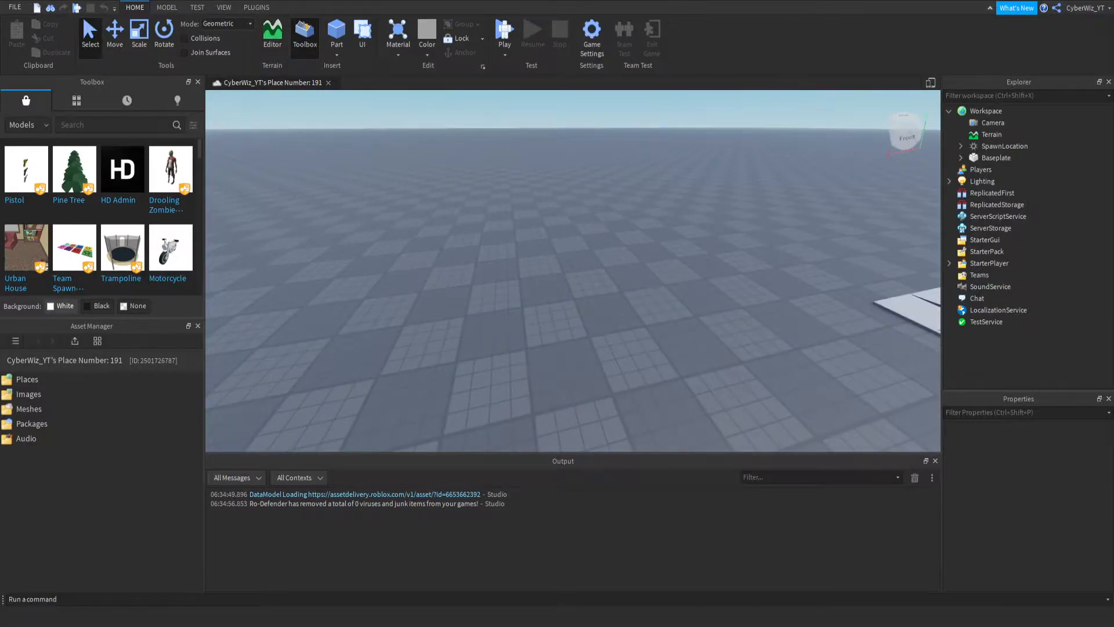
- Show plugins in the Toolbox and view the details of Building Tools by F3X
{"action": "left_click", "coordinate": [257, 7]}
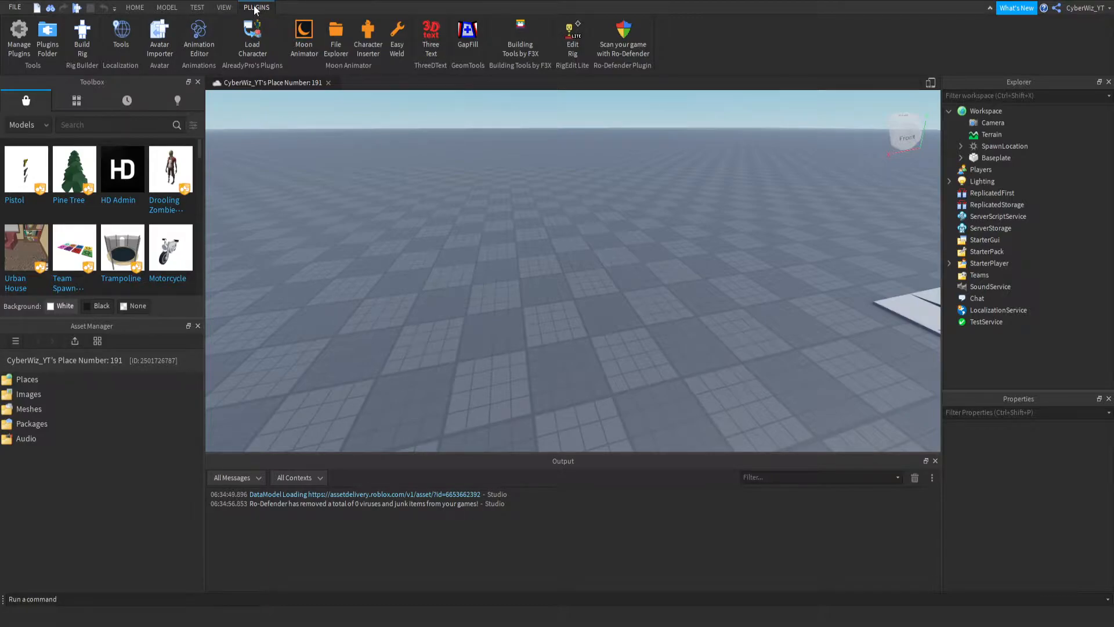
{"action": "left_click", "coordinate": [24, 125]}
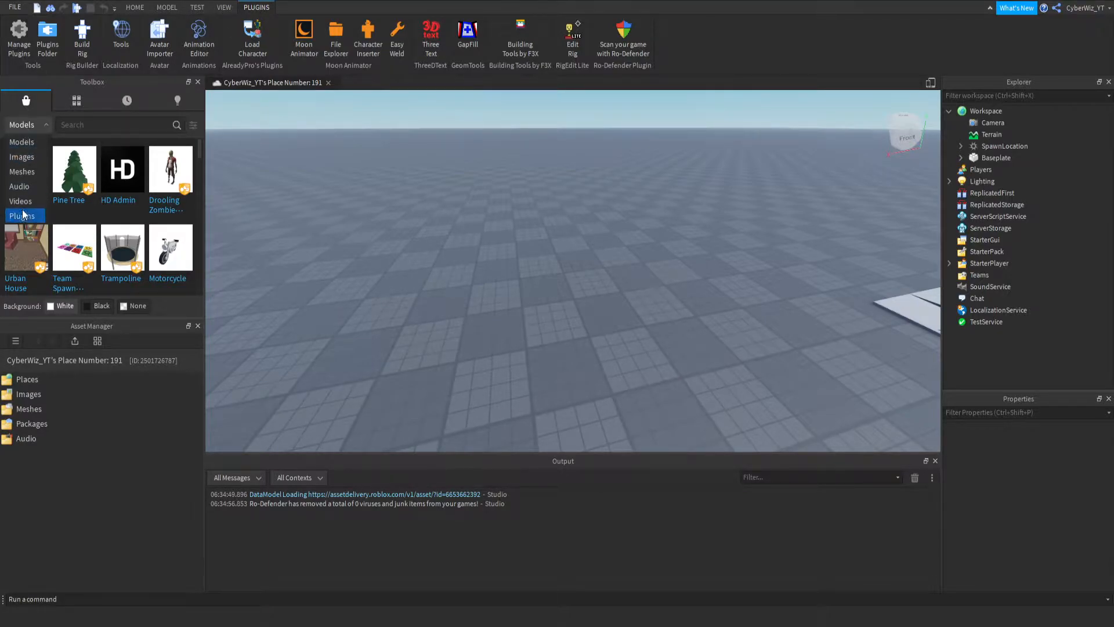
{"action": "left_click", "coordinate": [33, 215]}
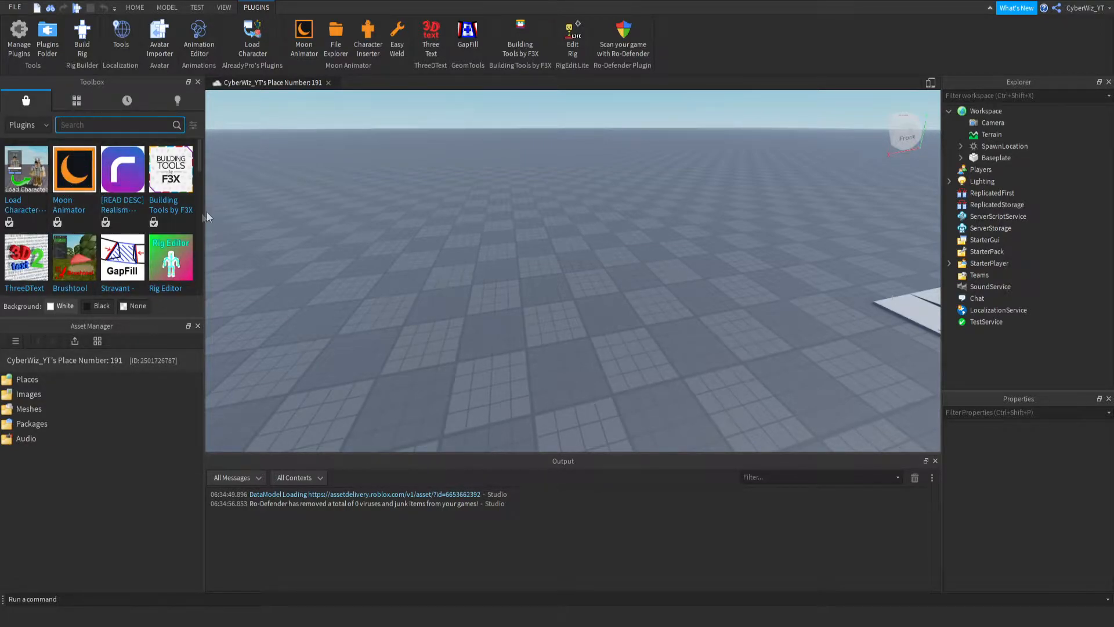
{"action": "left_click", "coordinate": [172, 185]}
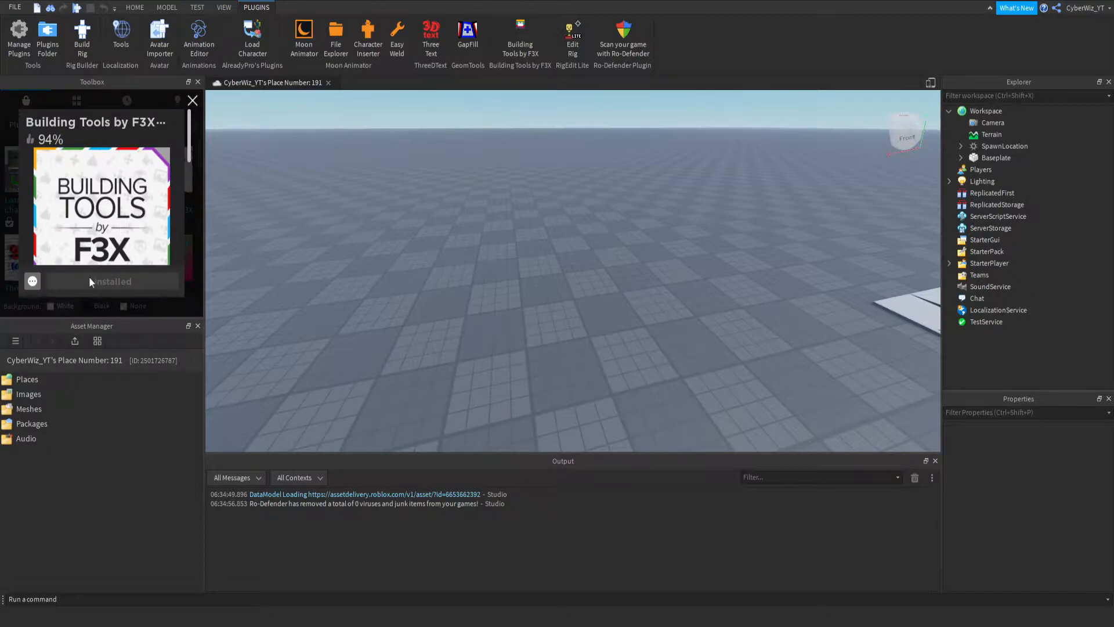
{"action": "left_click", "coordinate": [192, 103]}
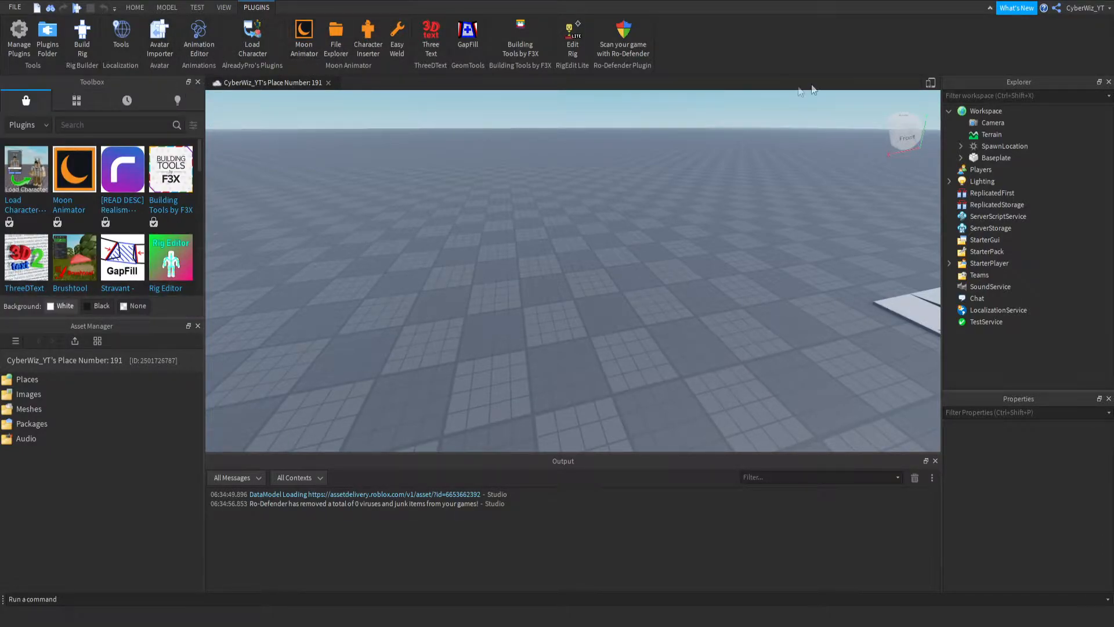
- Place a new Normal part on the baseplate with Building Tools by F3X and raise it 1 stud
{"action": "left_click", "coordinate": [531, 46]}
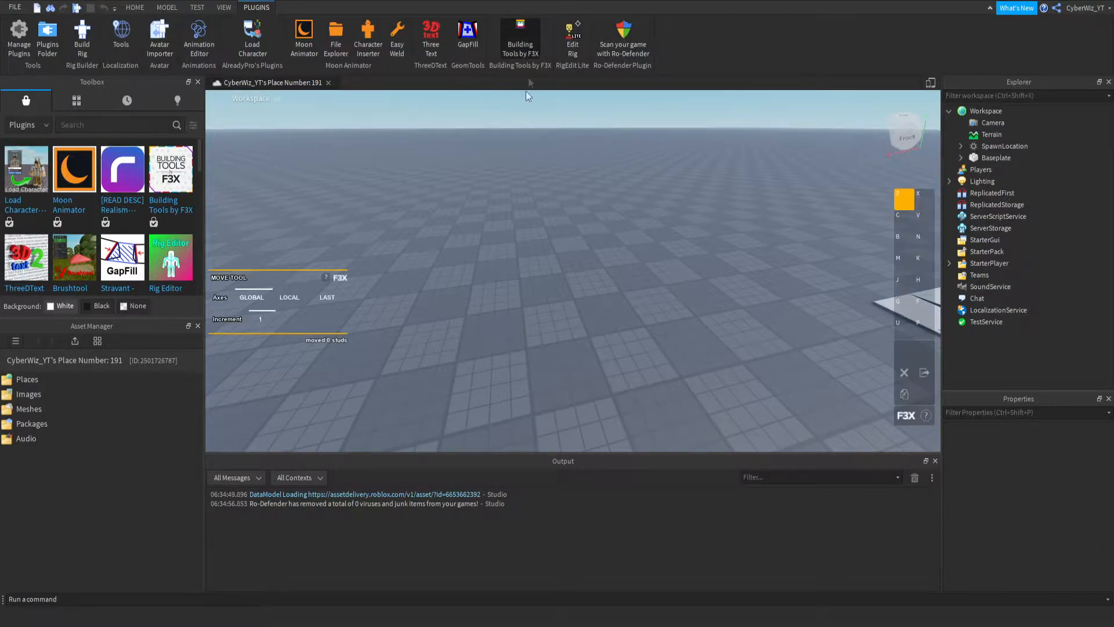
{"action": "right_click_drag", "start_coordinate": [457, 201], "coordinate": [886, 174]}
{"action": "key", "text": "a"}
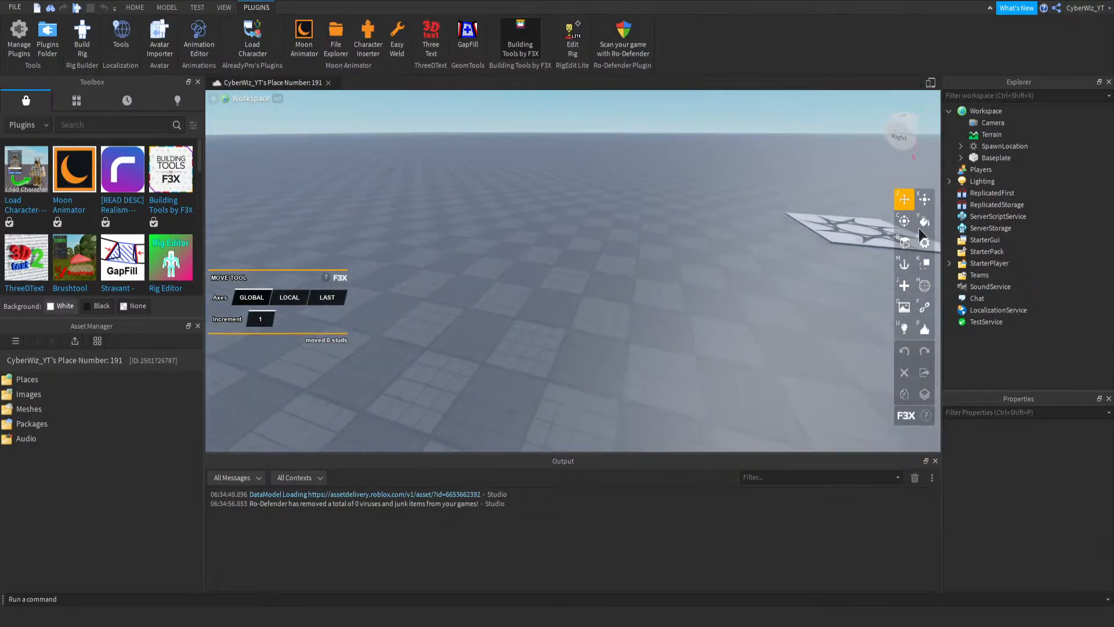
{"action": "left_click", "coordinate": [905, 282]}
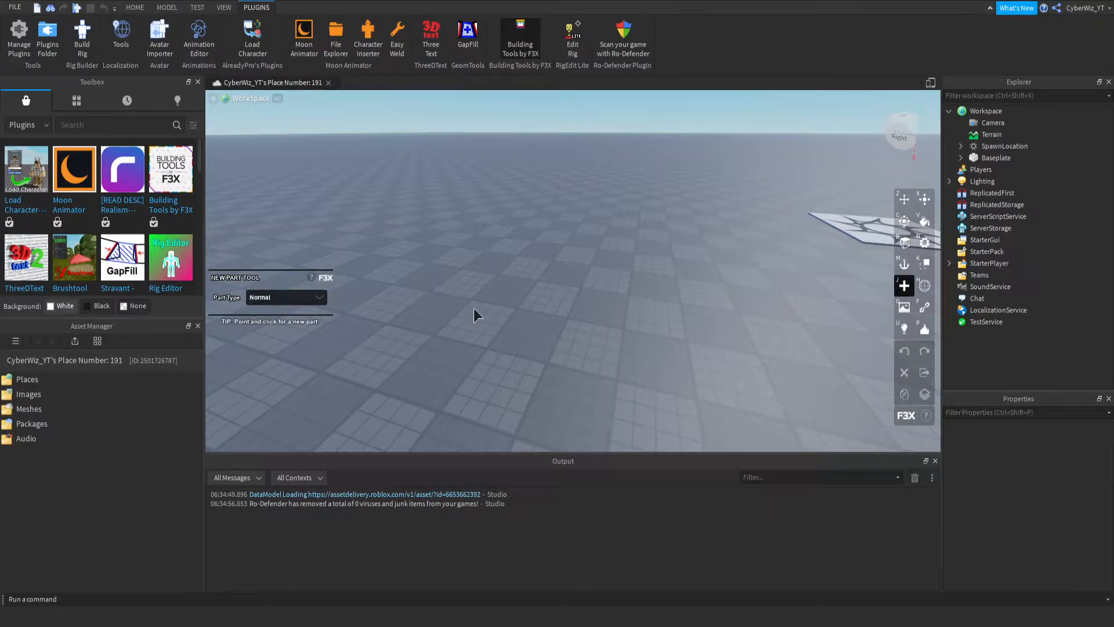
{"action": "left_click", "coordinate": [455, 319]}
{"action": "right_click_drag", "start_coordinate": [440, 317], "coordinate": [431, 297]}
{"action": "key", "text": "w"}
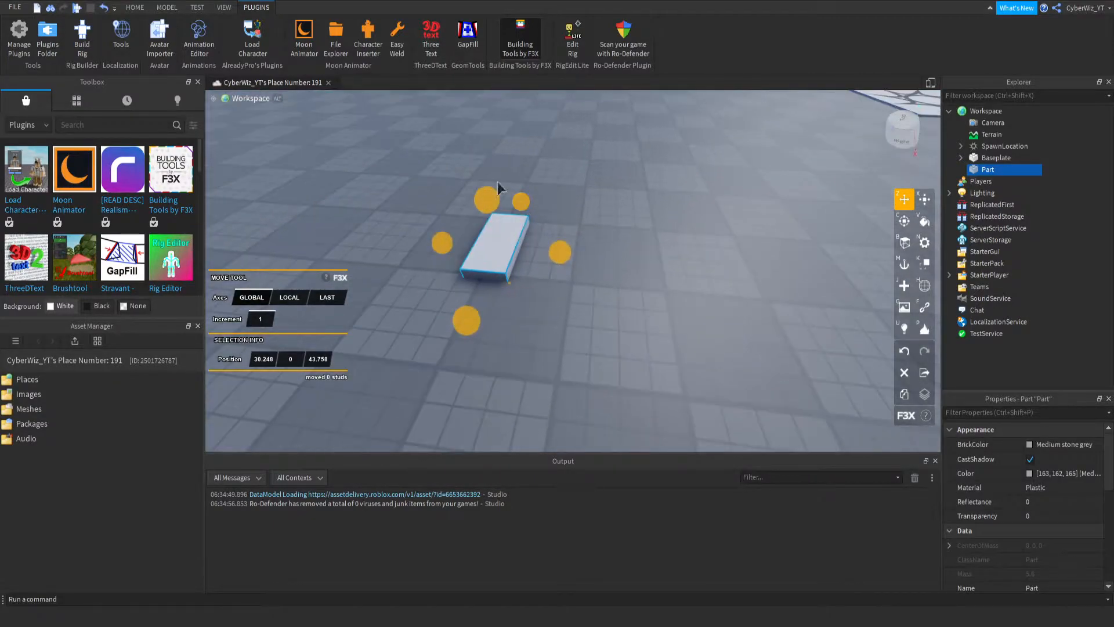
{"action": "left_click_drag", "start_coordinate": [481, 211], "coordinate": [479, 175]}
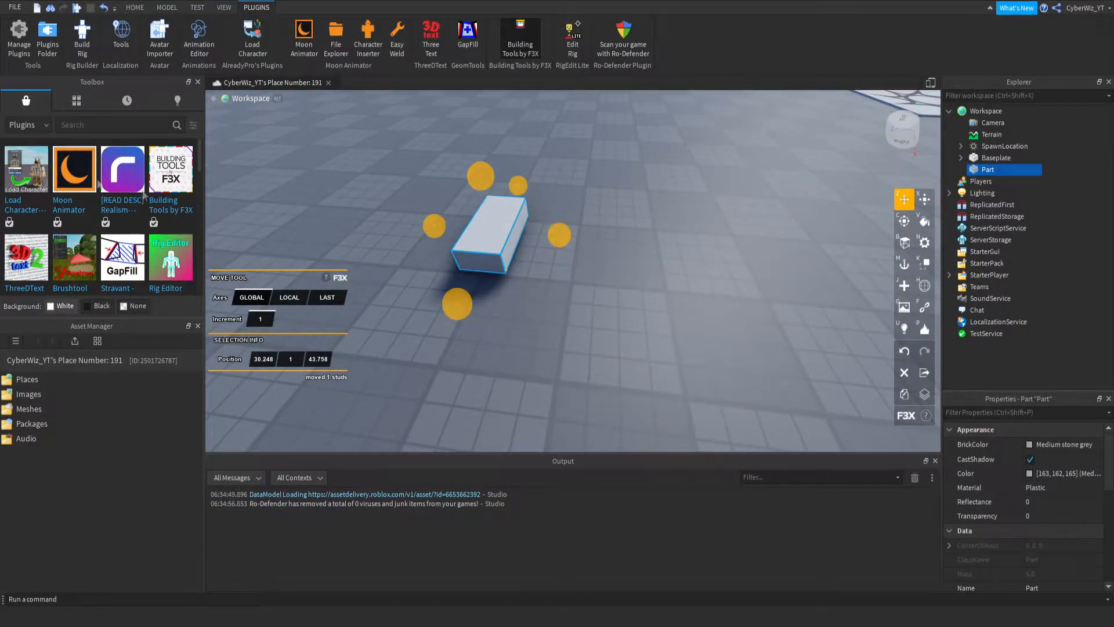
{"action": "left_click", "coordinate": [924, 199]}
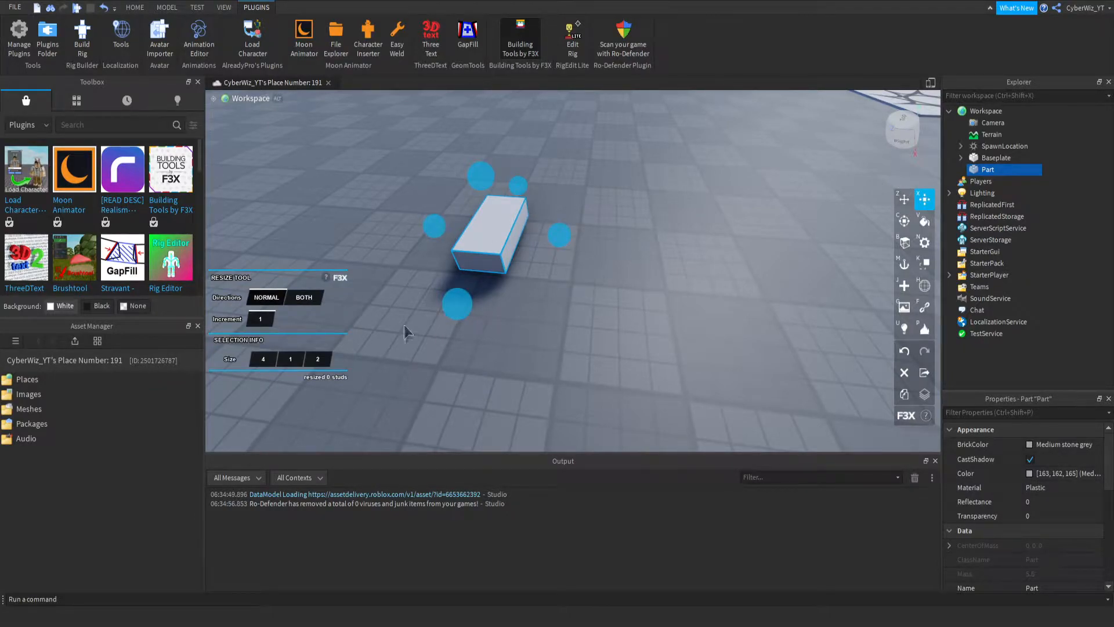
{"action": "left_click_drag", "start_coordinate": [458, 305], "coordinate": [454, 364]}
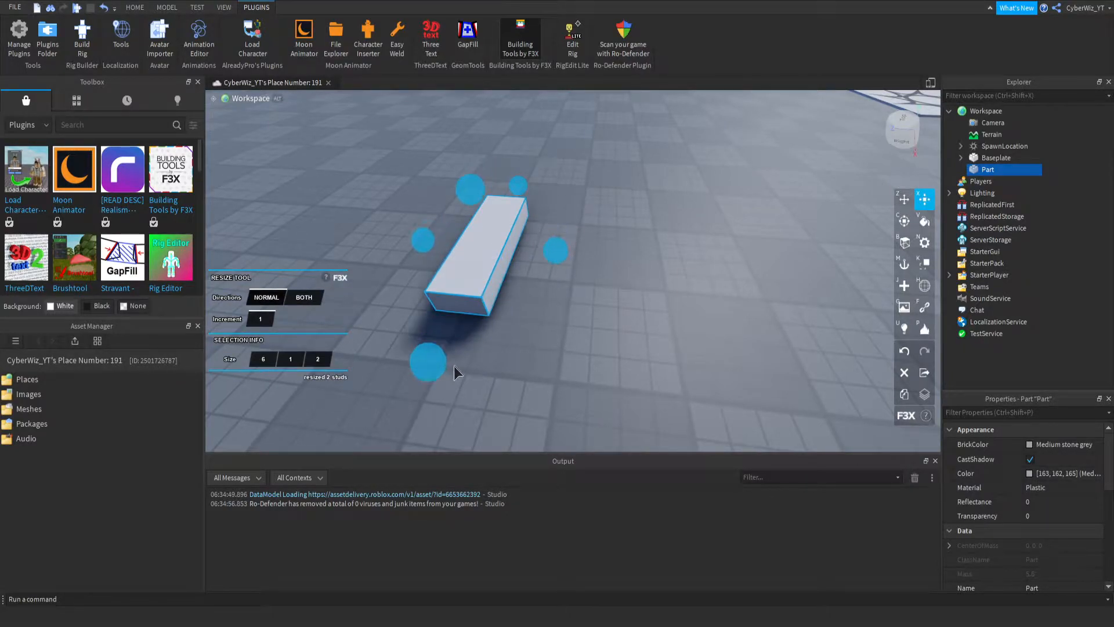
{"action": "left_click_drag", "start_coordinate": [514, 188], "coordinate": [525, 157]}
{"action": "left_click_drag", "start_coordinate": [561, 219], "coordinate": [622, 229]}
{"action": "key", "text": "shift+z"}
{"action": "key", "text": "shift+z"}
{"action": "key", "text": "shift+z"}
{"action": "left_click", "coordinate": [904, 200]}
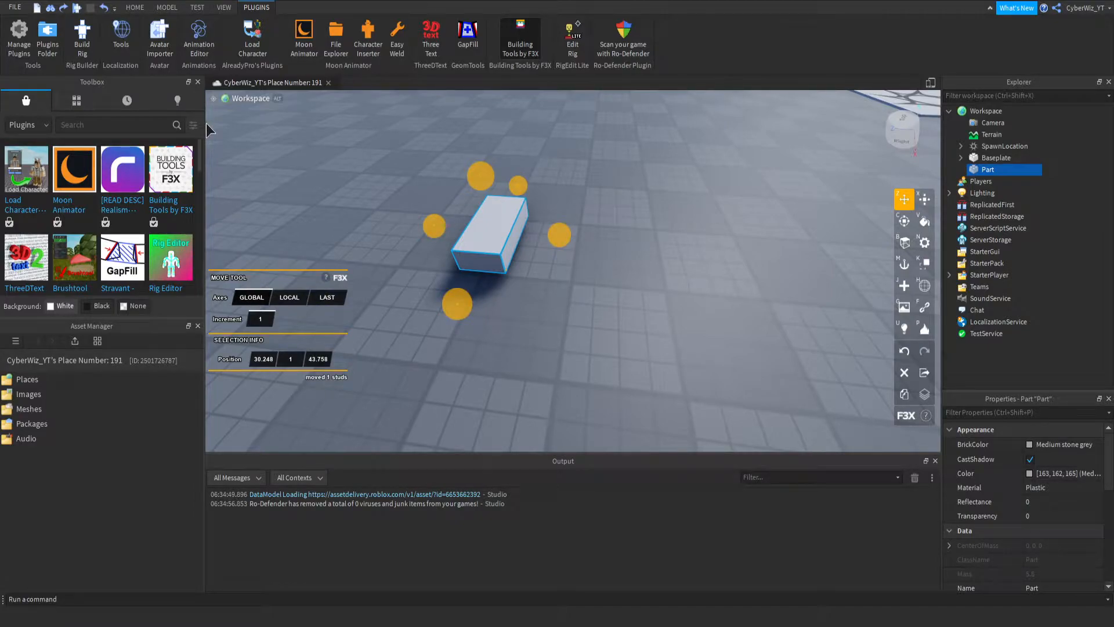
- Resize the part to 1 × 4 × 1 studs to form an upright chair leg
{"action": "right_click_drag", "start_coordinate": [661, 159], "coordinate": [610, 142]}
{"action": "scroll", "coordinate": [605, 245], "scroll_direction": "down", "scroll_amount": 3}
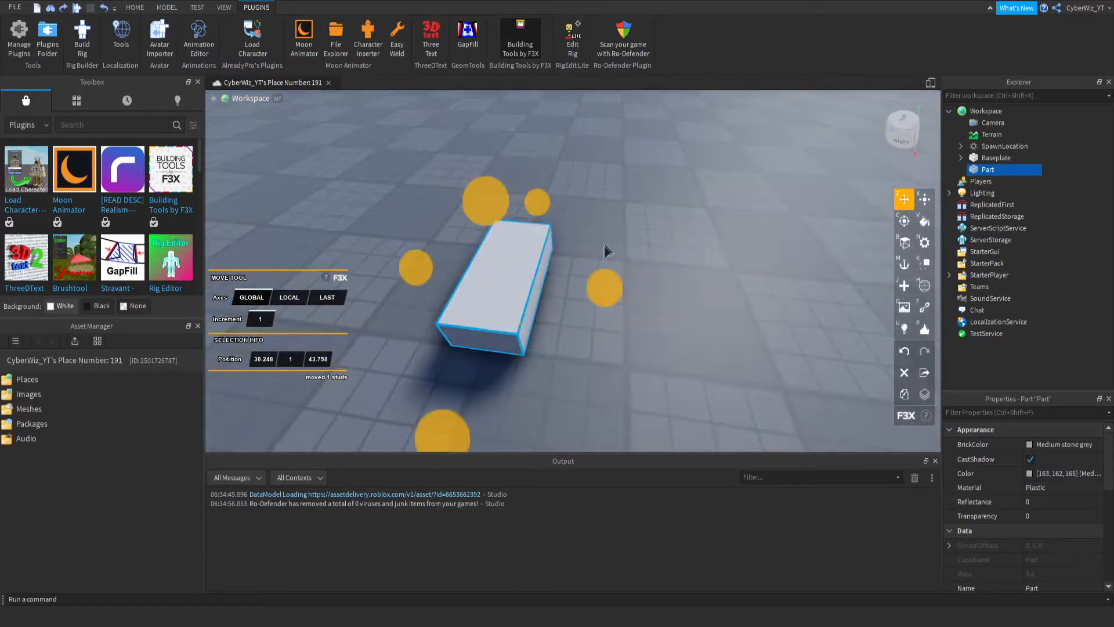
{"action": "left_click_drag", "start_coordinate": [530, 201], "coordinate": [534, 262]}
{"action": "right_click_drag", "start_coordinate": [505, 298], "coordinate": [505, 298]}
{"action": "key", "text": "x"}
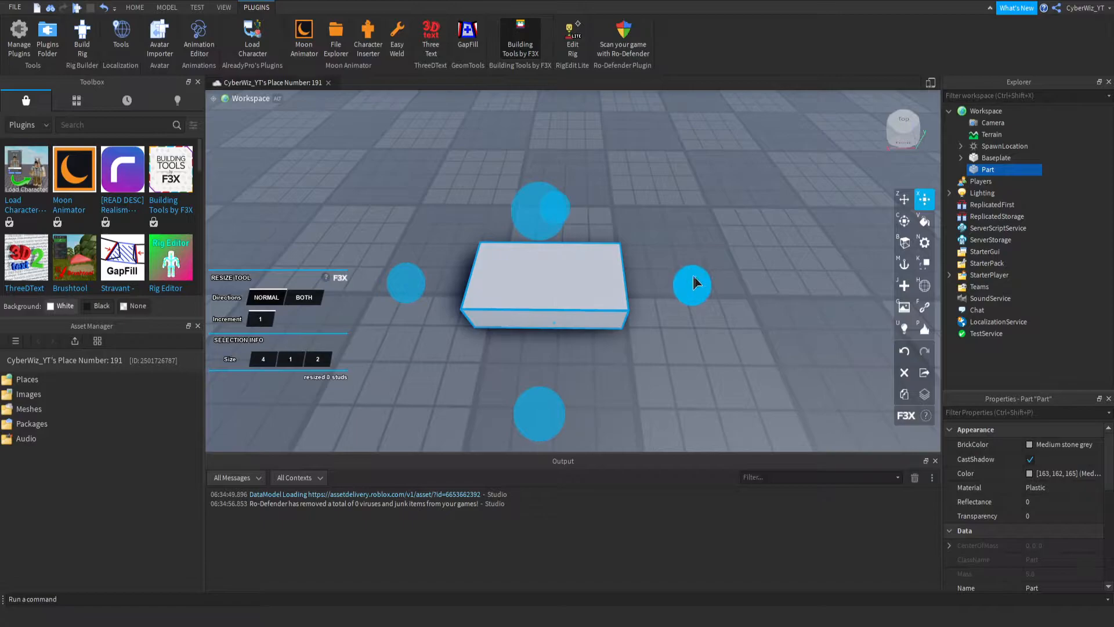
{"action": "left_click_drag", "start_coordinate": [696, 278], "coordinate": [572, 280]}
{"action": "left_click_drag", "start_coordinate": [473, 405], "coordinate": [489, 347]}
{"action": "mouse_move", "coordinate": [460, 184]}
{"action": "left_mouse_down"}
{"action": "mouse_move", "coordinate": [412, 71]}
{"action": "mouse_move", "coordinate": [459, 188]}
{"action": "left_mouse_up"}
{"action": "right_click_drag", "start_coordinate": [421, 267], "coordinate": [421, 267]}
{"action": "left_click_drag", "start_coordinate": [421, 267], "coordinate": [432, 234]}
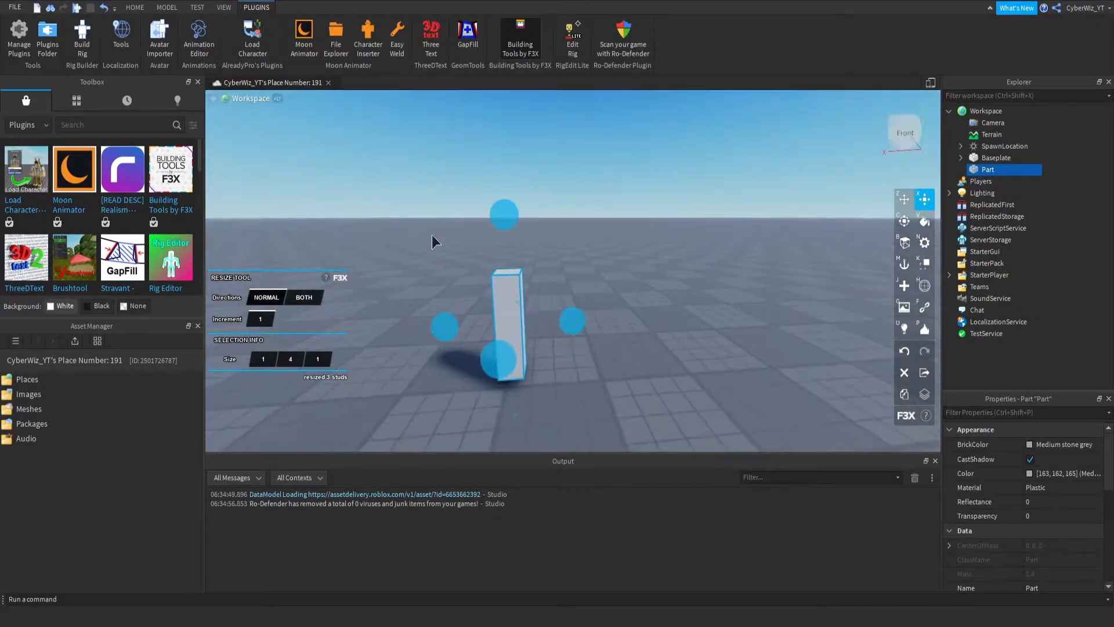
- Duplicate the leg and move the copy 4 studs along the X axis, to X position 31.748
{"action": "key", "text": "ctrl+d"}
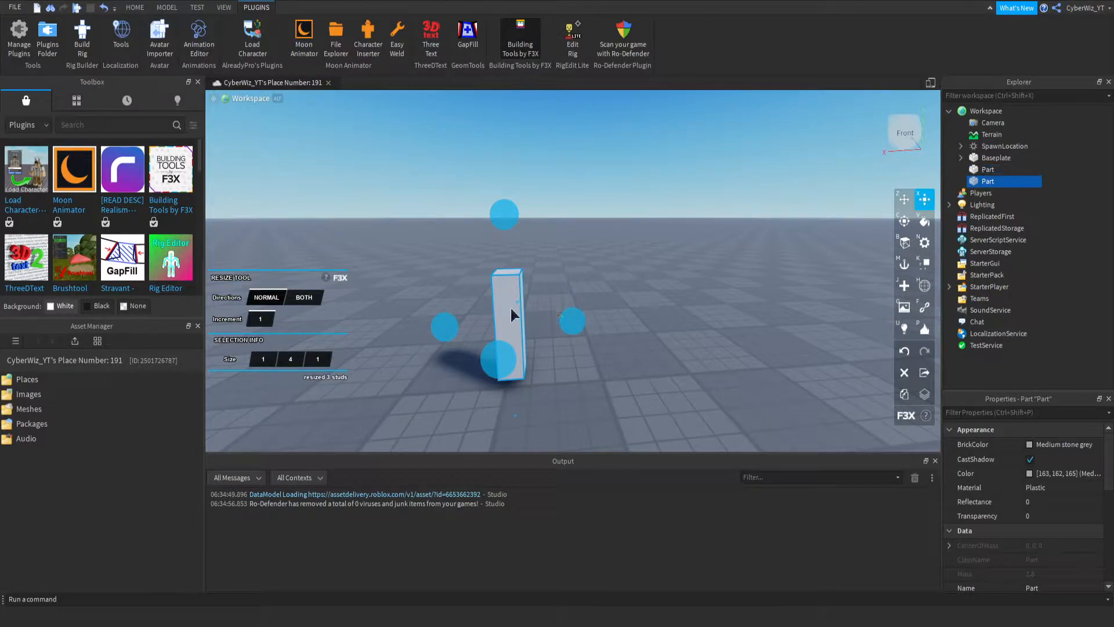
{"action": "key", "text": "z"}
{"action": "left_click_drag", "start_coordinate": [572, 319], "coordinate": [683, 319]}
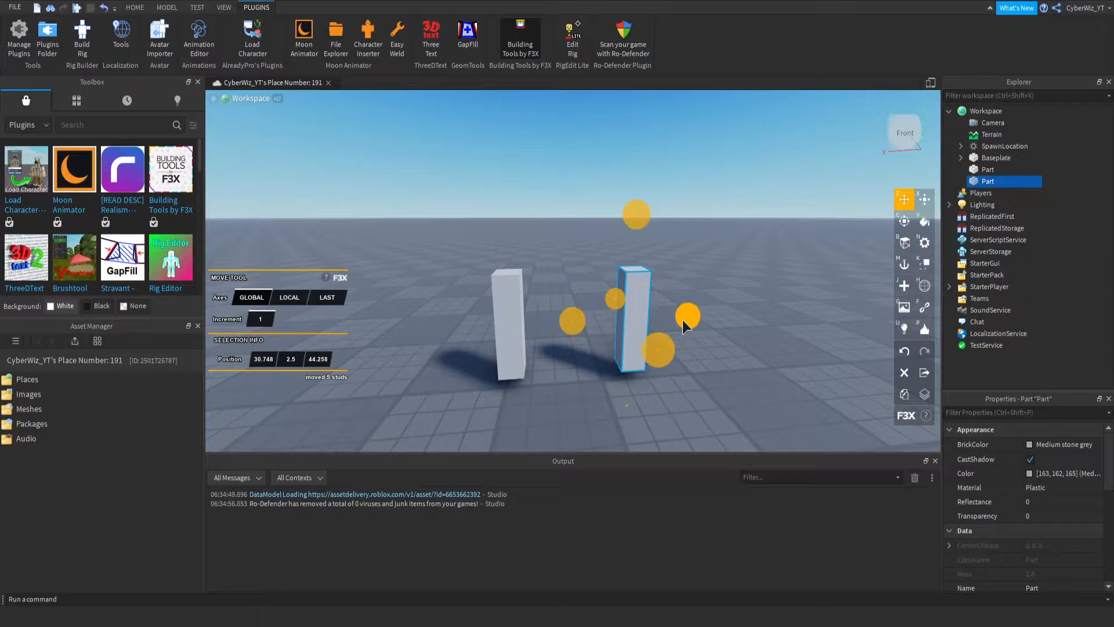
{"action": "left_click_drag", "start_coordinate": [576, 318], "coordinate": [552, 322]}
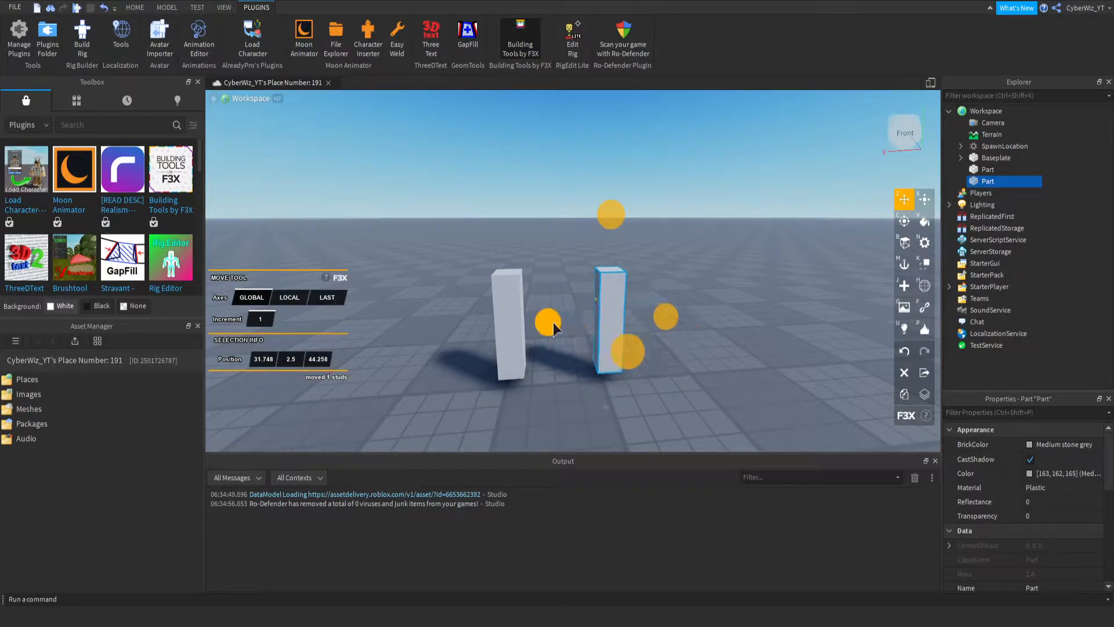
- Duplicate both legs together and move the copies 4 studs along the Z axis, to Z position 40.258
{"action": "right_click_drag", "start_coordinate": [553, 322], "coordinate": [485, 286]}
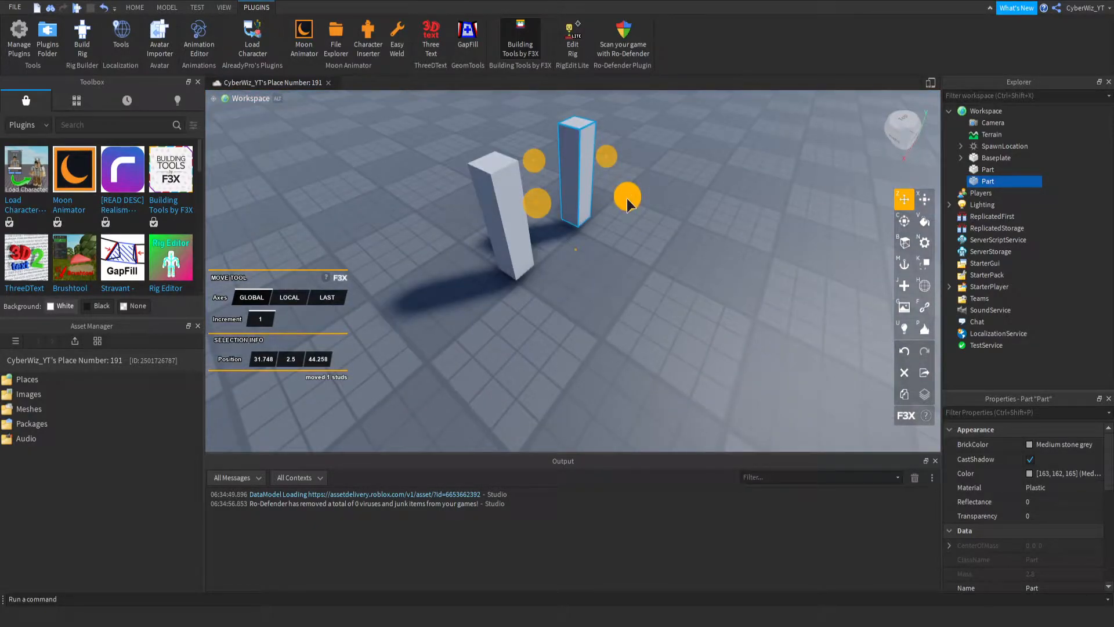
{"action": "left_click", "coordinate": [981, 170], "text": "ctrl"}
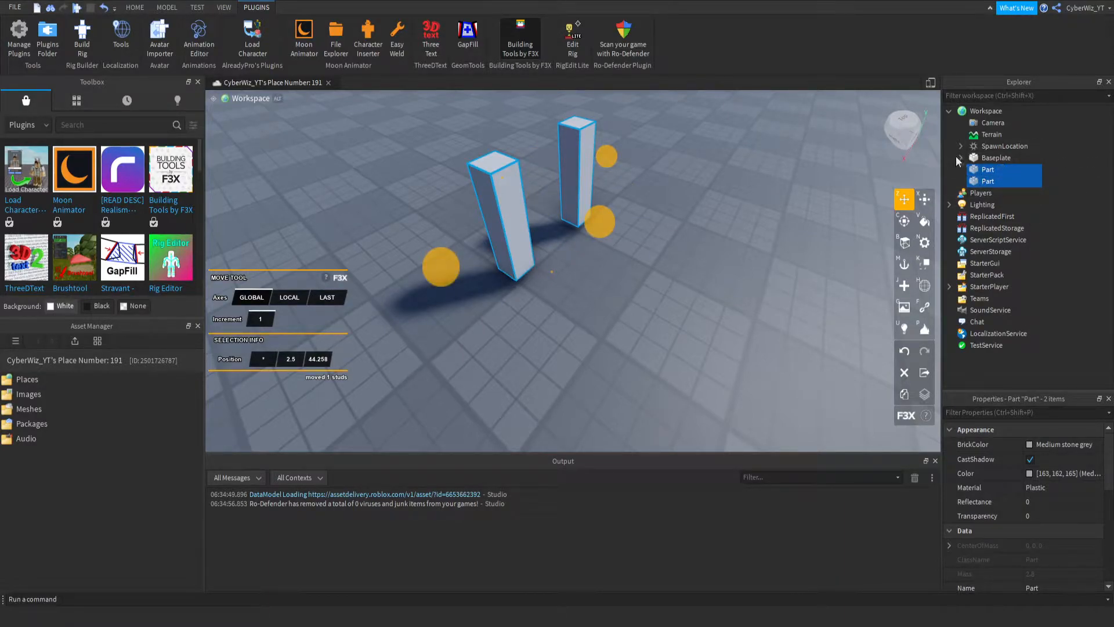
{"action": "key", "text": "ctrl+d"}
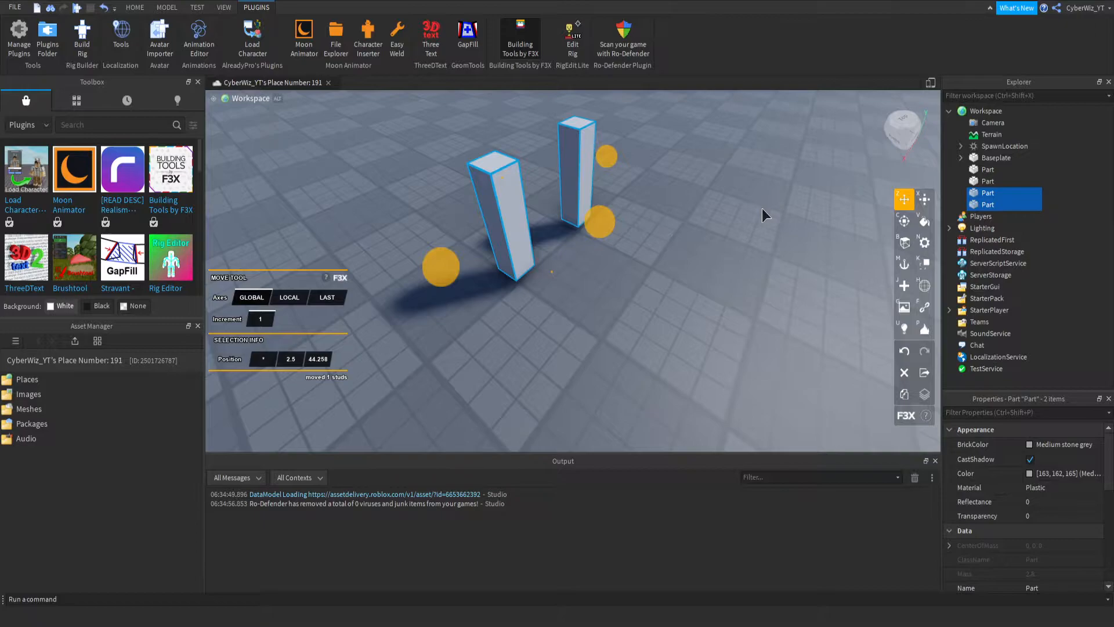
{"action": "left_click_drag", "start_coordinate": [581, 224], "coordinate": [707, 293]}
{"action": "right_click_drag", "start_coordinate": [643, 253], "coordinate": [630, 218]}
{"action": "mouse_move", "coordinate": [622, 260]}
{"action": "left_mouse_down"}
{"action": "mouse_move", "coordinate": [609, 256]}
{"action": "mouse_move", "coordinate": [622, 259]}
{"action": "left_mouse_up"}
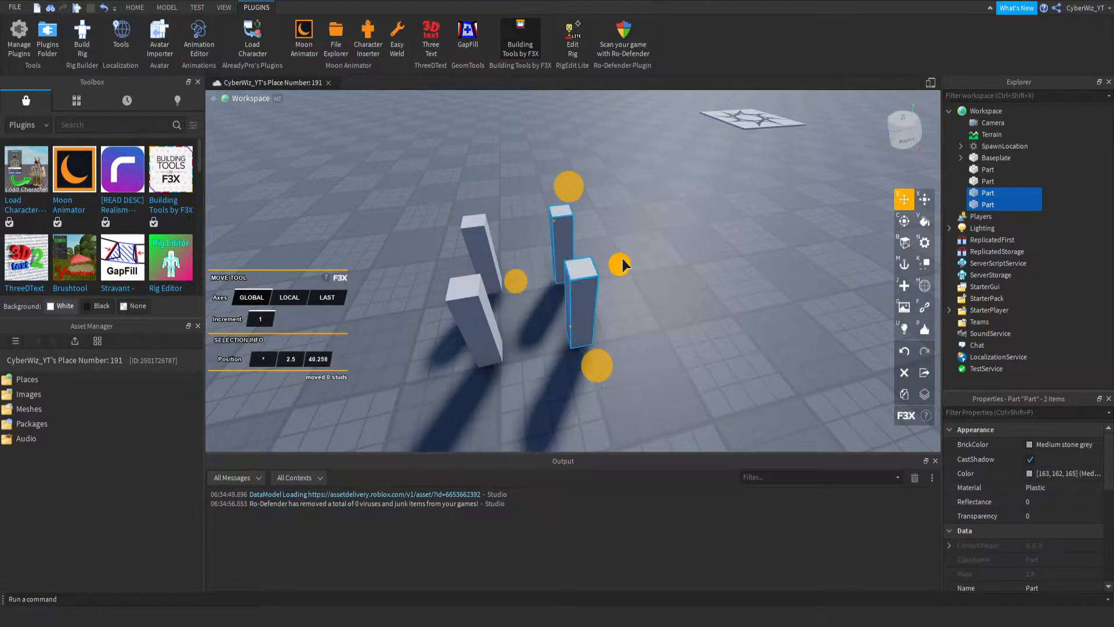
- Duplicate one of the new legs and resize the copy to 5 × 1 × 5 studs as the seat across all four legs
{"action": "left_click", "coordinate": [1045, 191]}
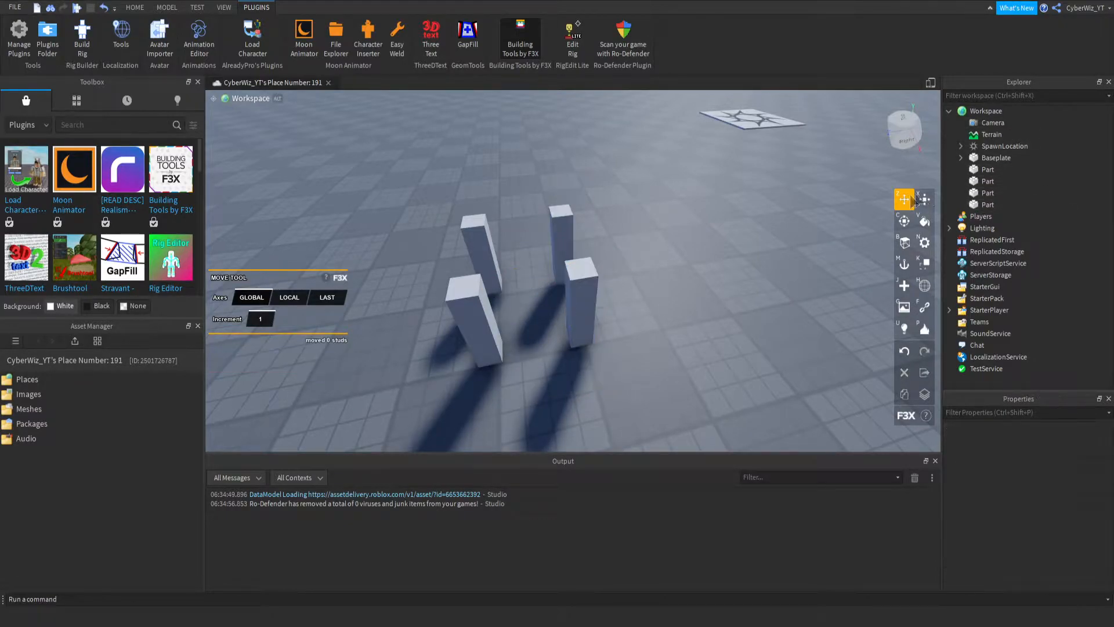
{"action": "left_click", "coordinate": [988, 193]}
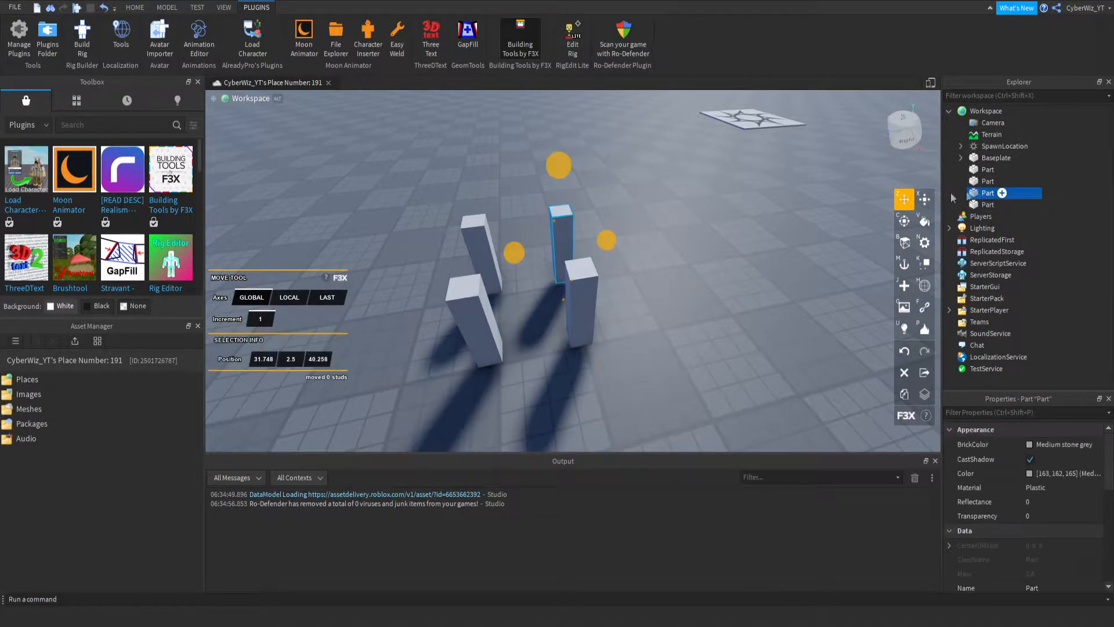
{"action": "key", "text": "ctrl+d"}
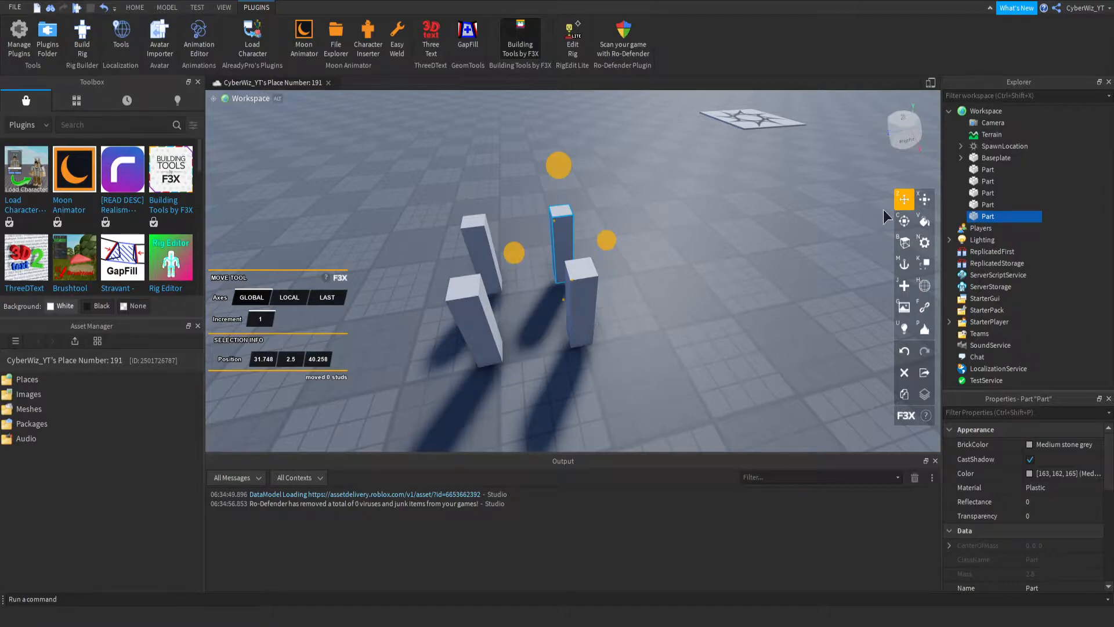
{"action": "key", "text": "x"}
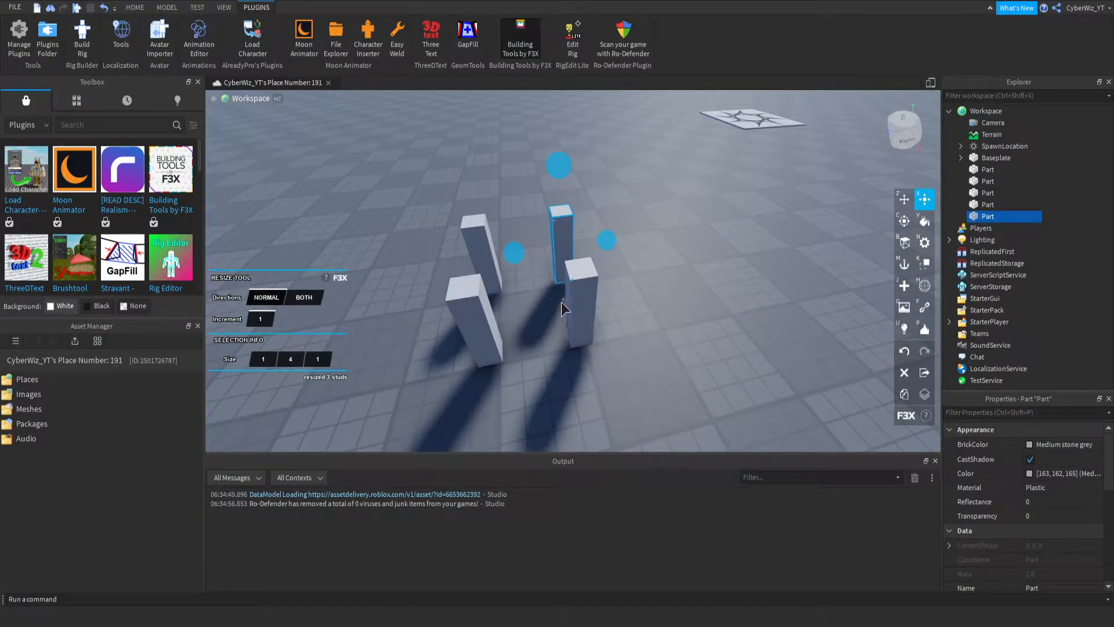
{"action": "left_click_drag", "start_coordinate": [563, 298], "coordinate": [573, 200]}
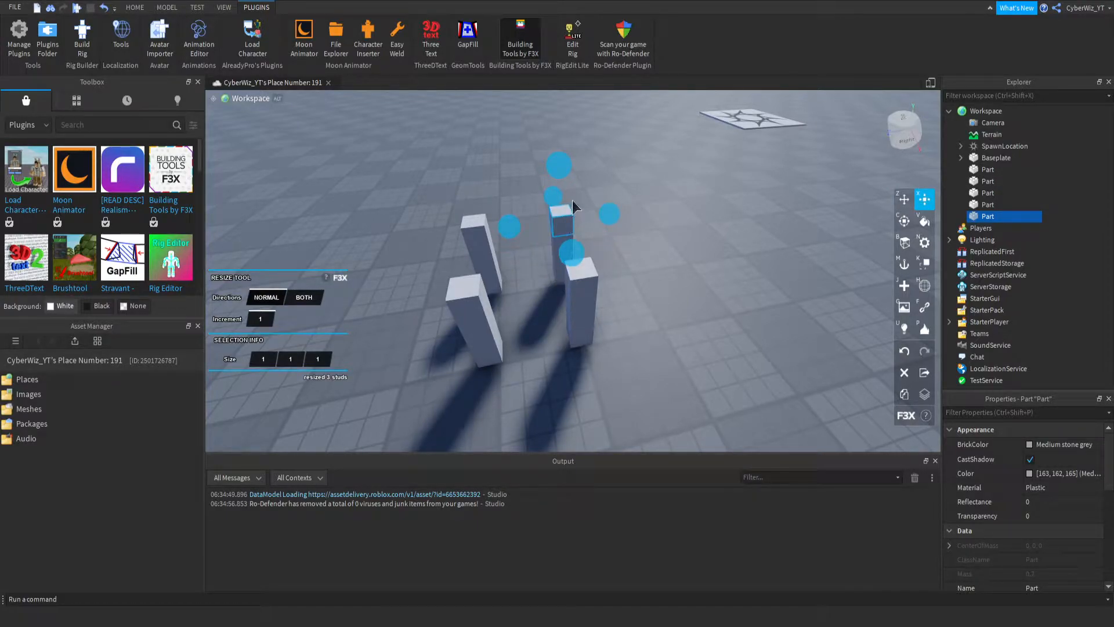
{"action": "left_click_drag", "start_coordinate": [514, 231], "coordinate": [434, 236]}
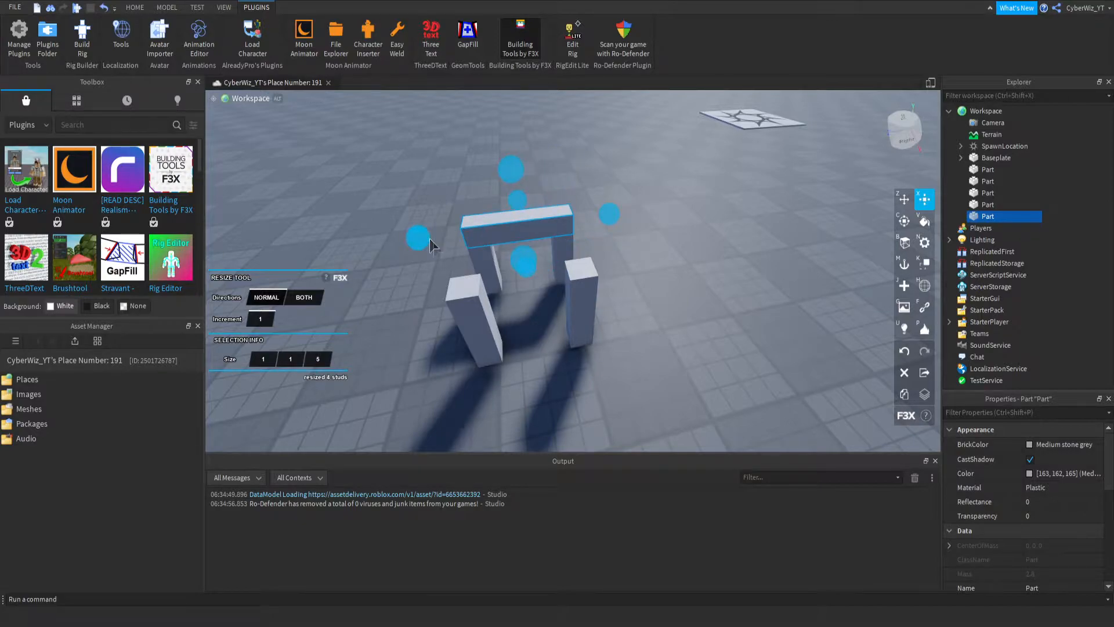
{"action": "left_click_drag", "start_coordinate": [513, 259], "coordinate": [513, 348]}
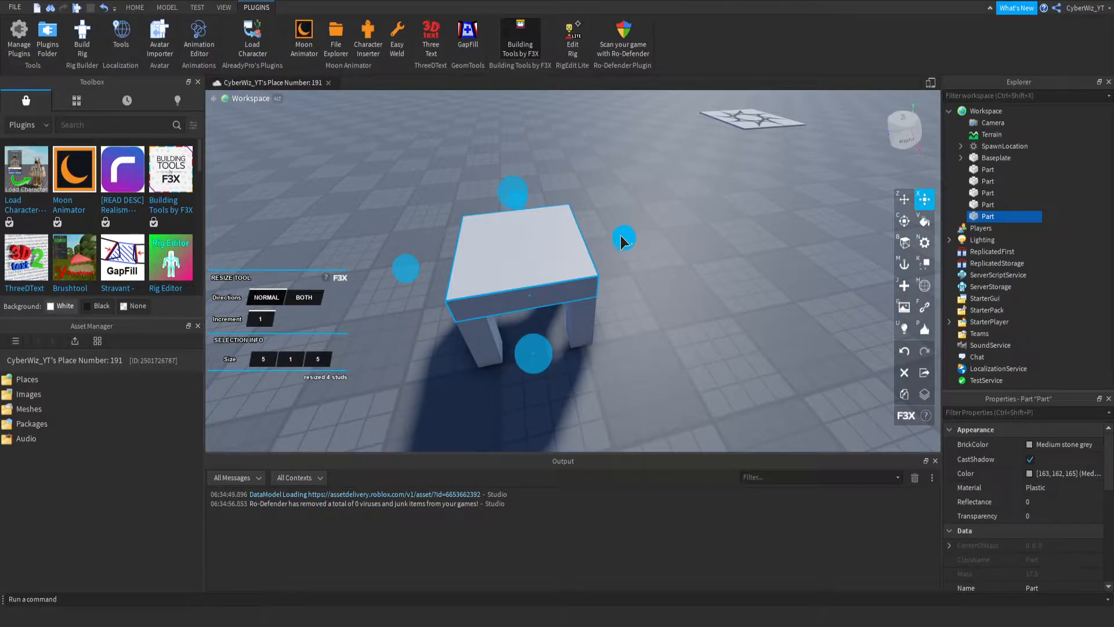
- Duplicate the seat and resize the copy to 5 × 6 × 1 studs as the chair's backrest
{"action": "key", "text": "shift+c"}
{"action": "left_click_drag", "start_coordinate": [619, 238], "coordinate": [505, 197]}
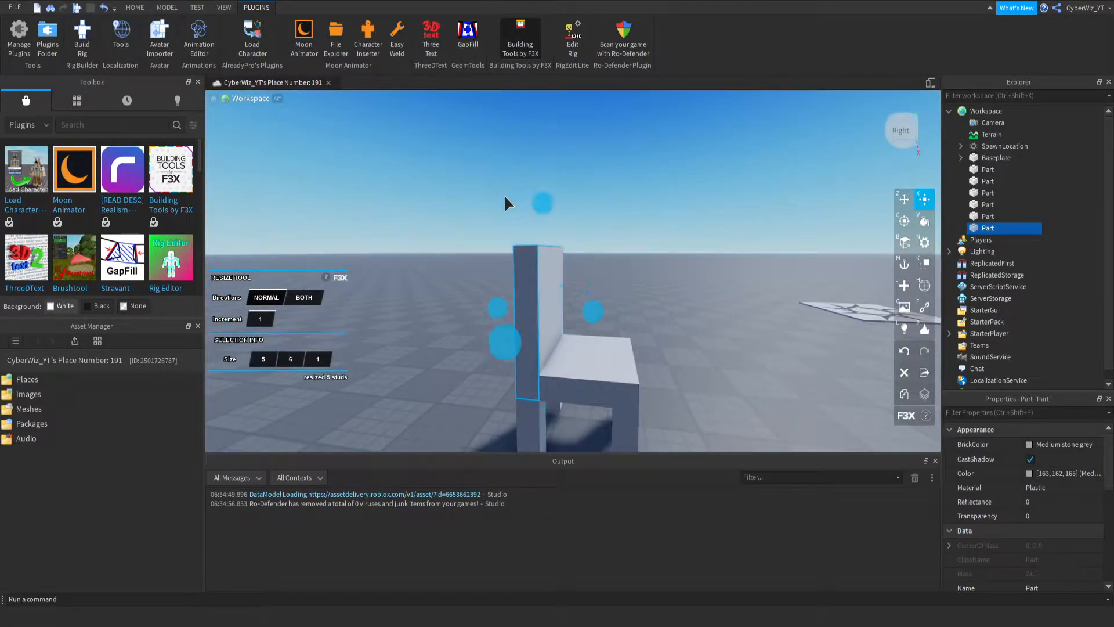
- Shorten the chair's backrest to 5 × 5 × 1 studs and clear the selection
{"action": "left_click_drag", "start_coordinate": [544, 409], "coordinate": [532, 389]}
{"action": "key", "text": "d"}
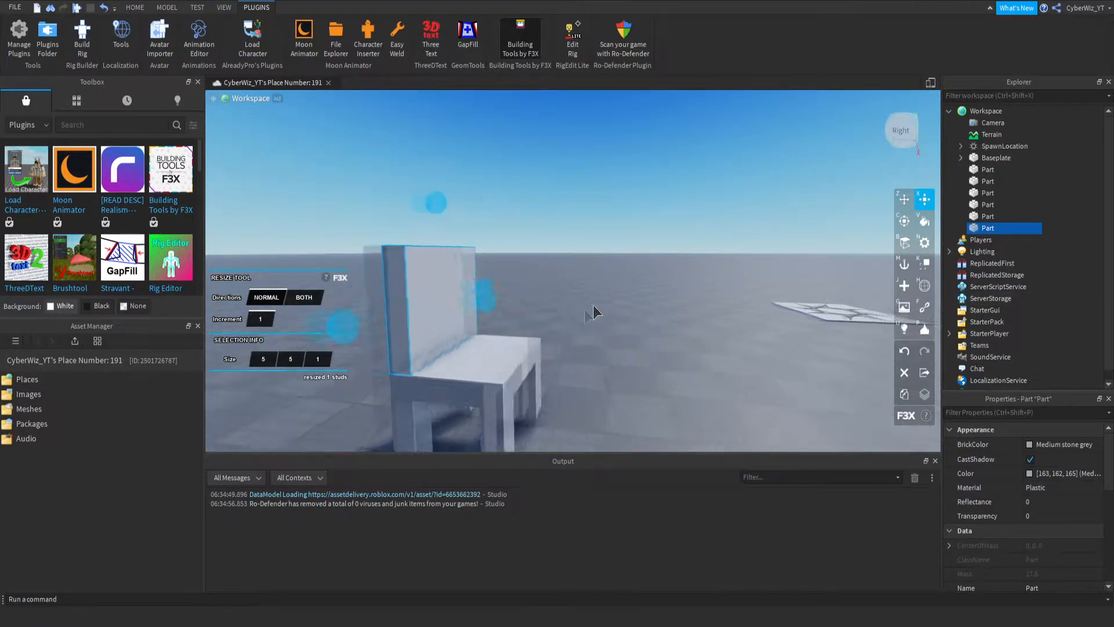
{"action": "right_click_drag", "start_coordinate": [593, 313], "coordinate": [580, 315]}
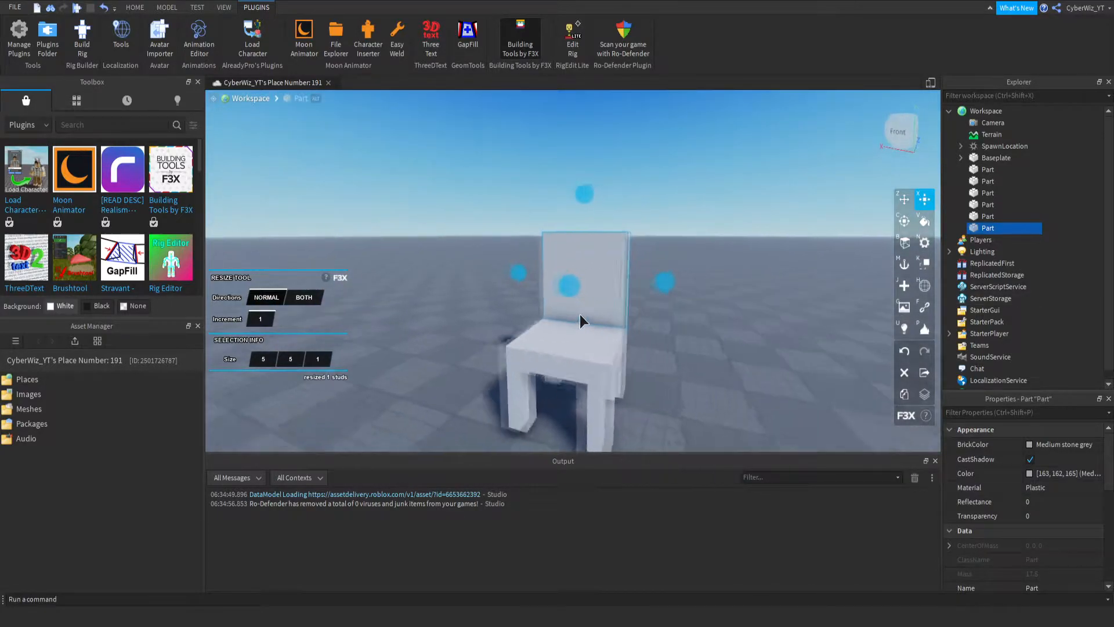
{"action": "left_click", "coordinate": [1087, 232]}
- Paint the chair's seat with the Rust color using the Paint Tool, trying neighboring brown shades such as Dark taupe
{"action": "key", "text": "w"}
{"action": "right_click_drag", "start_coordinate": [473, 221], "coordinate": [440, 206]}
{"action": "scroll", "coordinate": [440, 206], "scroll_direction": "down", "scroll_amount": 5}
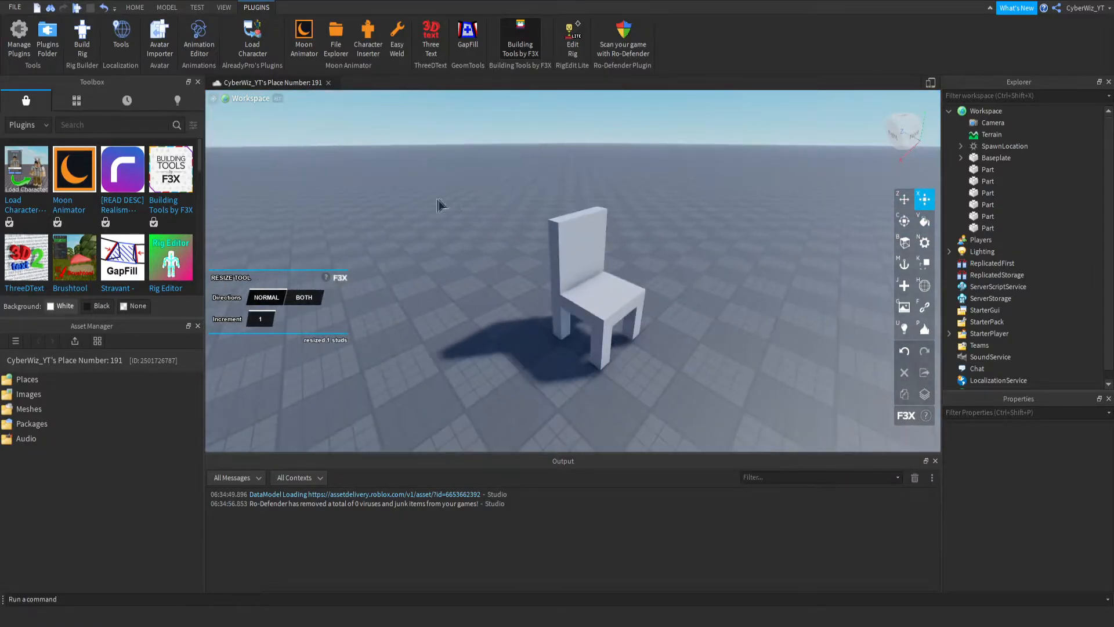
{"action": "scroll", "coordinate": [666, 252], "scroll_direction": "up", "scroll_amount": 4}
{"action": "right_click_drag", "start_coordinate": [666, 252], "coordinate": [598, 276]}
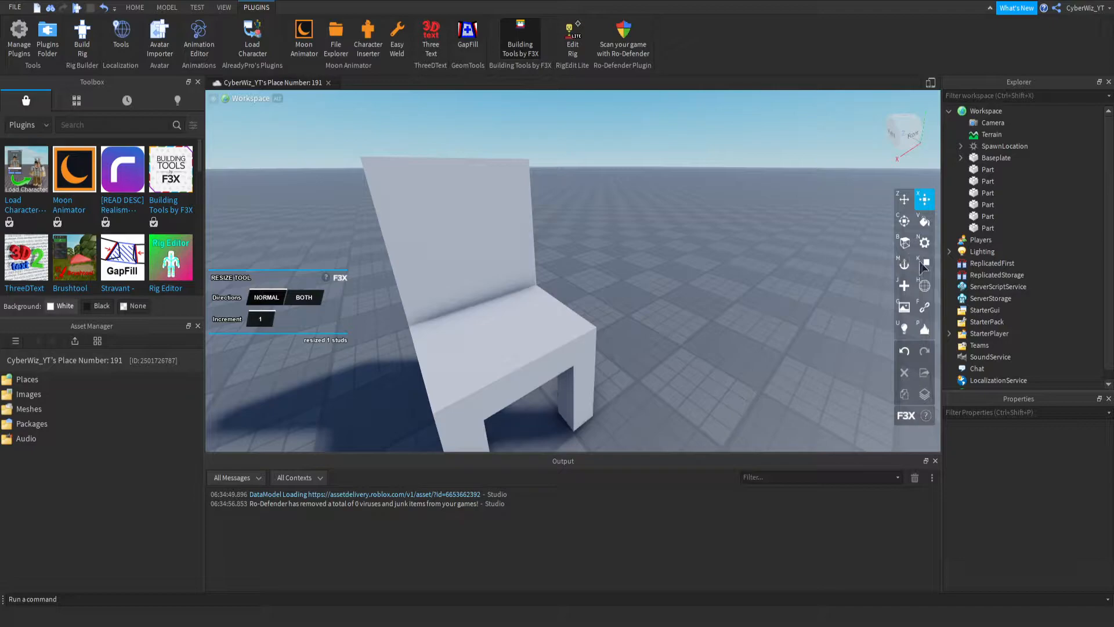
{"action": "left_click", "coordinate": [924, 221]}
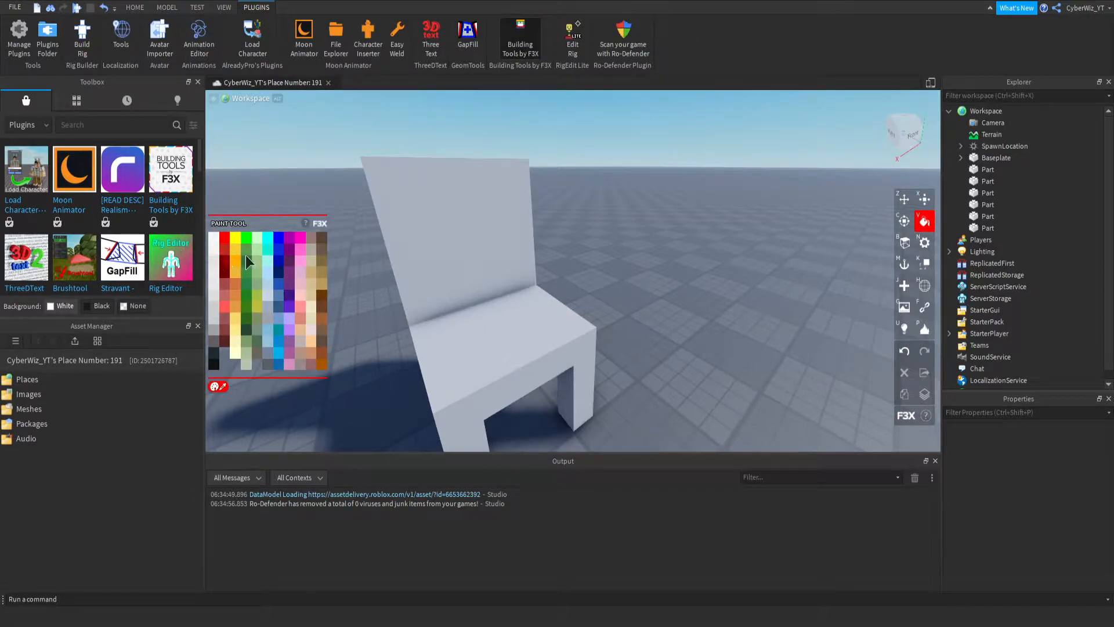
{"action": "left_click", "coordinate": [500, 363]}
{"action": "left_click", "coordinate": [323, 350]}
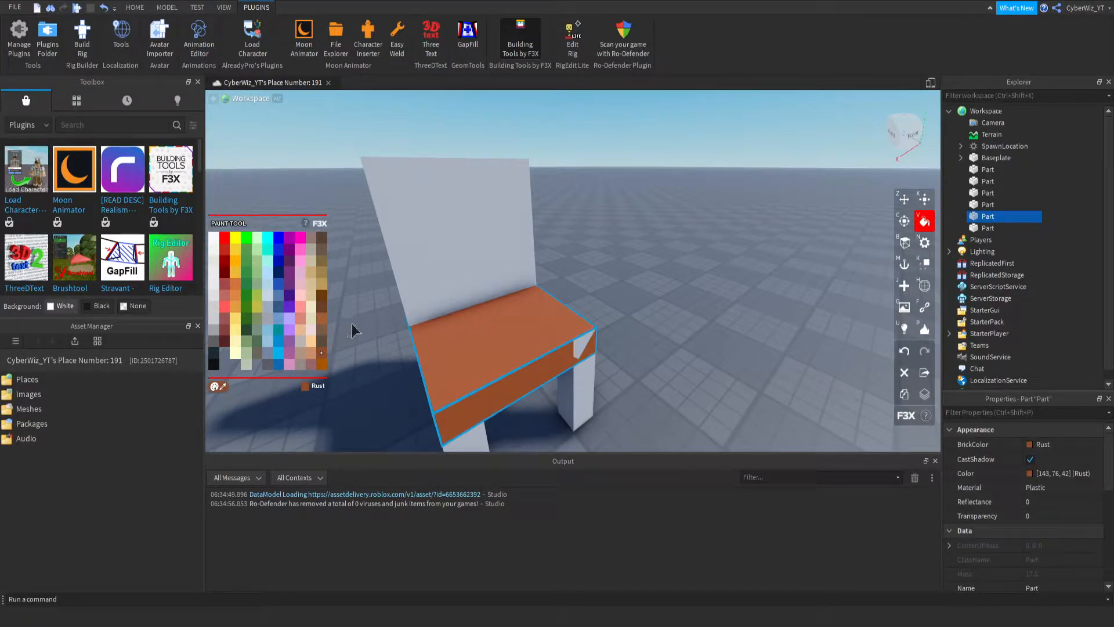
{"action": "left_click", "coordinate": [321, 364]}
{"action": "left_click", "coordinate": [322, 340]}
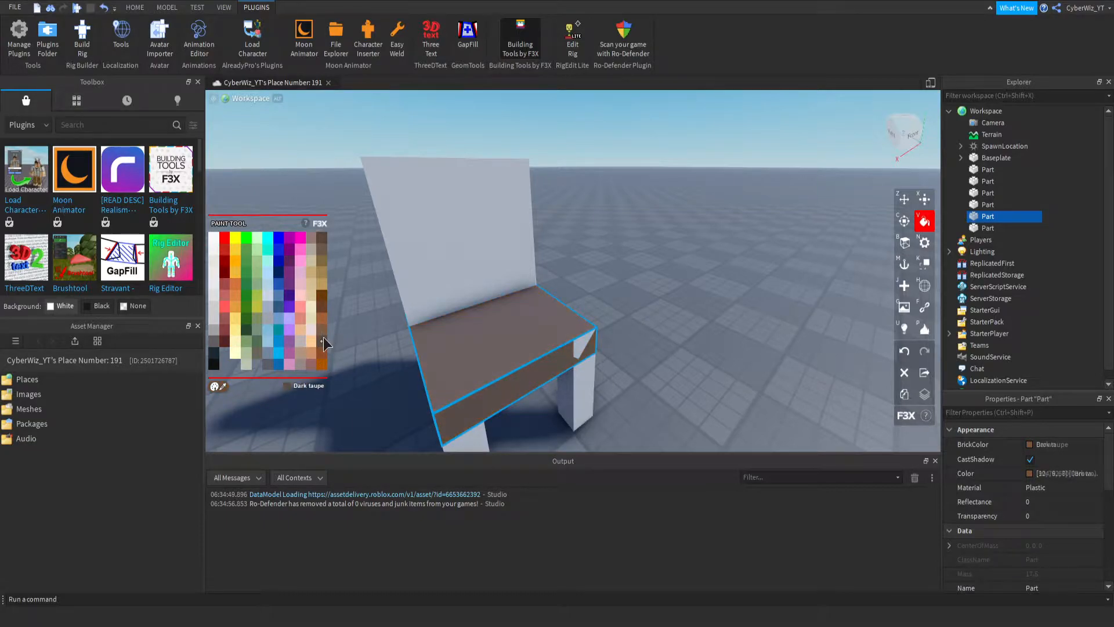
{"action": "left_click", "coordinate": [321, 351]}
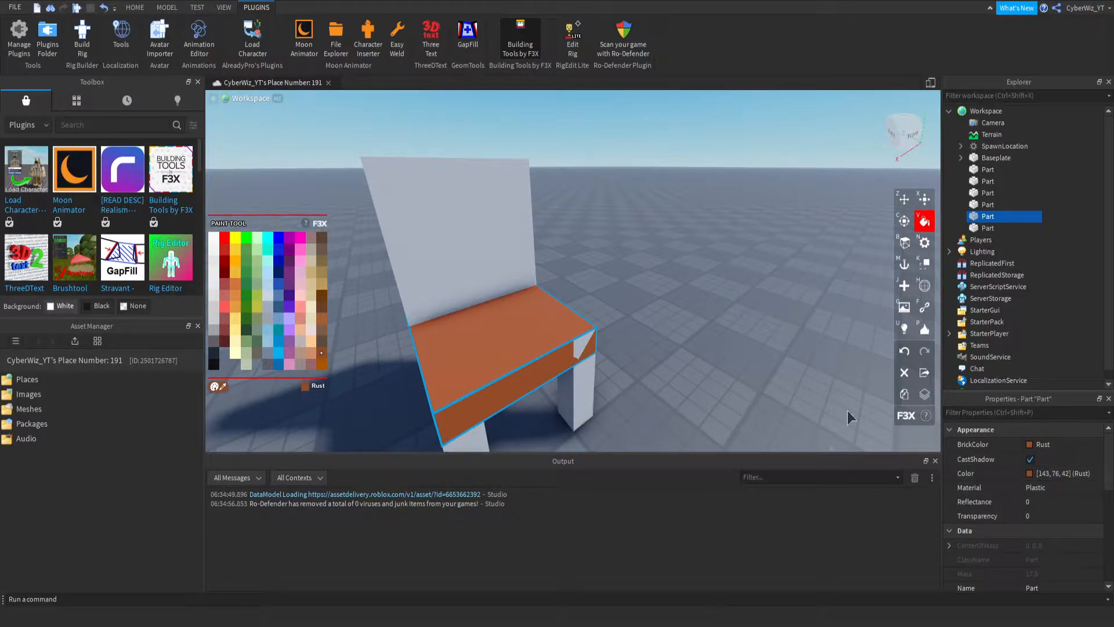
- Set the seat part's material to Wood
{"action": "left_click", "coordinate": [234, 8]}
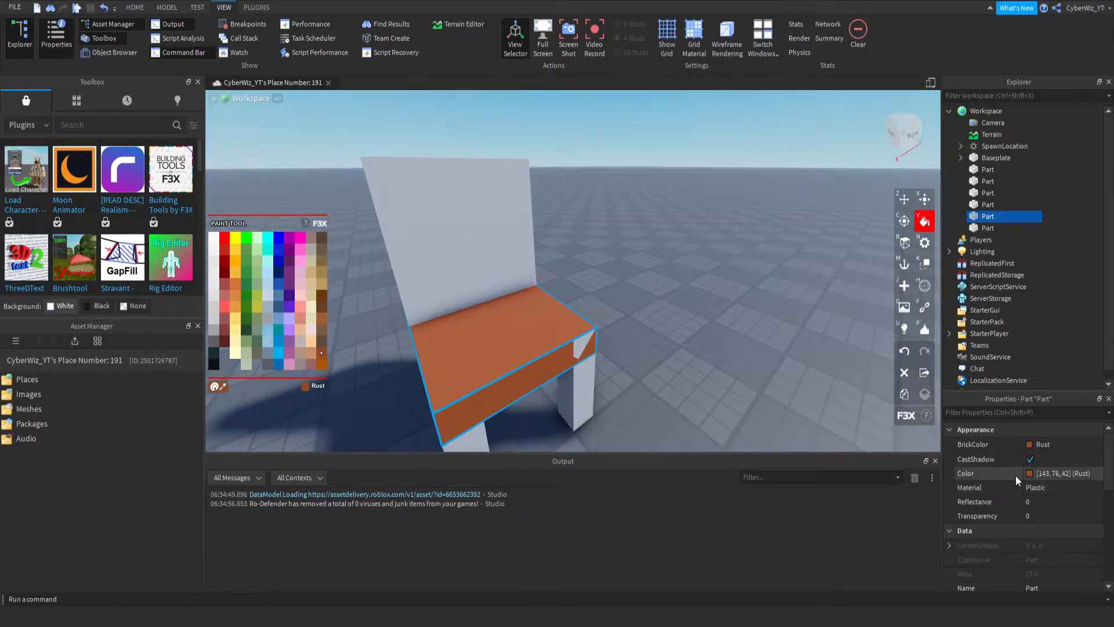
{"action": "left_click", "coordinate": [1046, 489]}
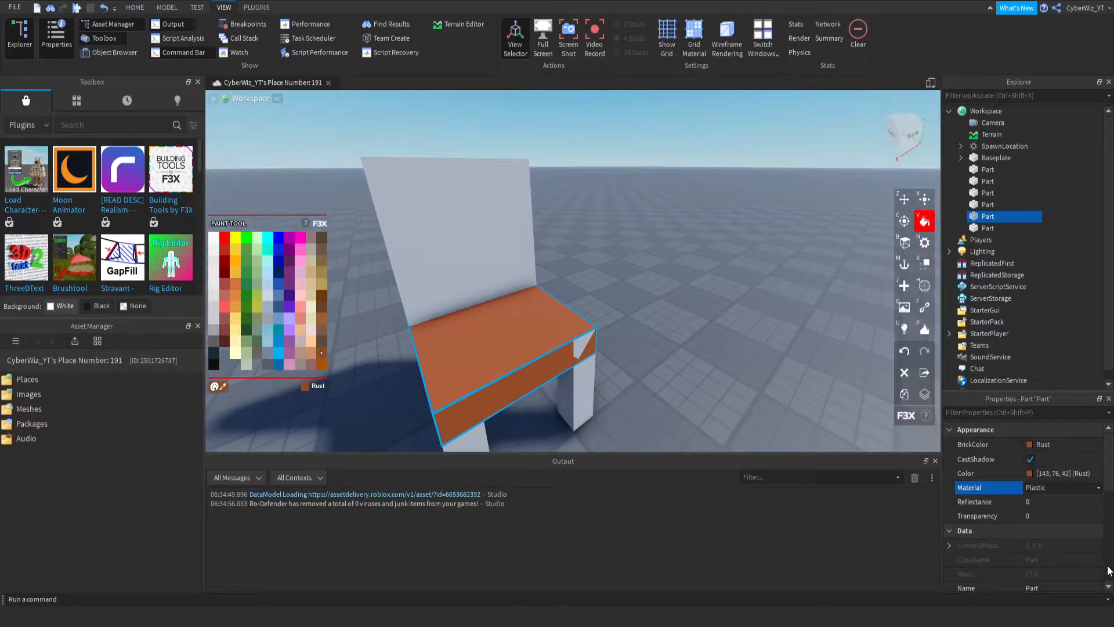
{"action": "left_click", "coordinate": [1062, 571]}
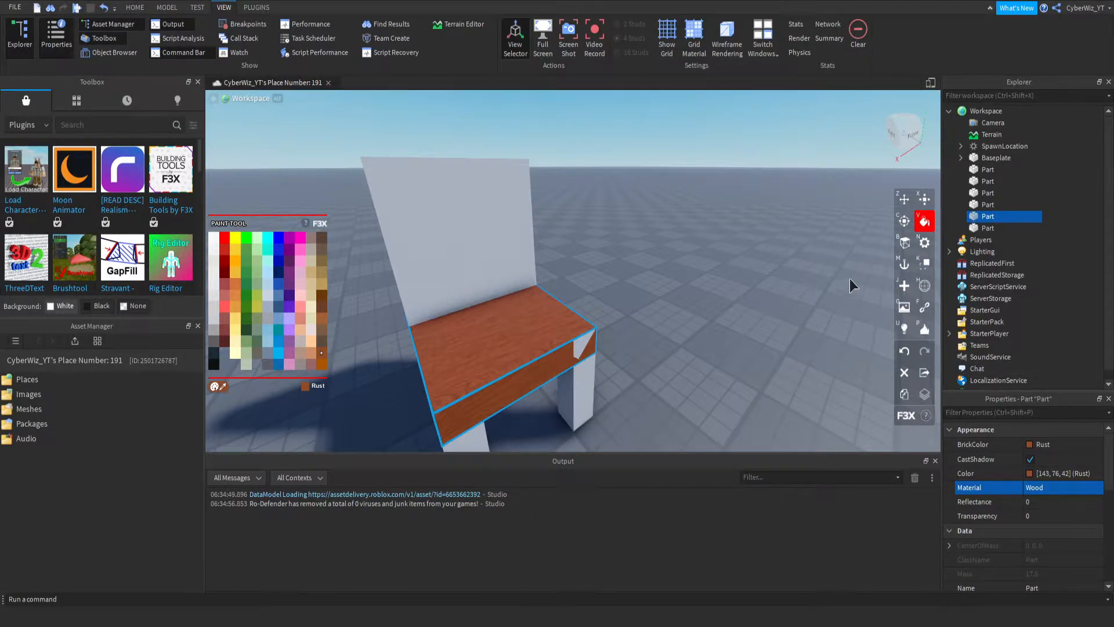
- Select the seat and backrest together and move them up 1 stud
{"action": "left_click", "coordinate": [928, 202]}
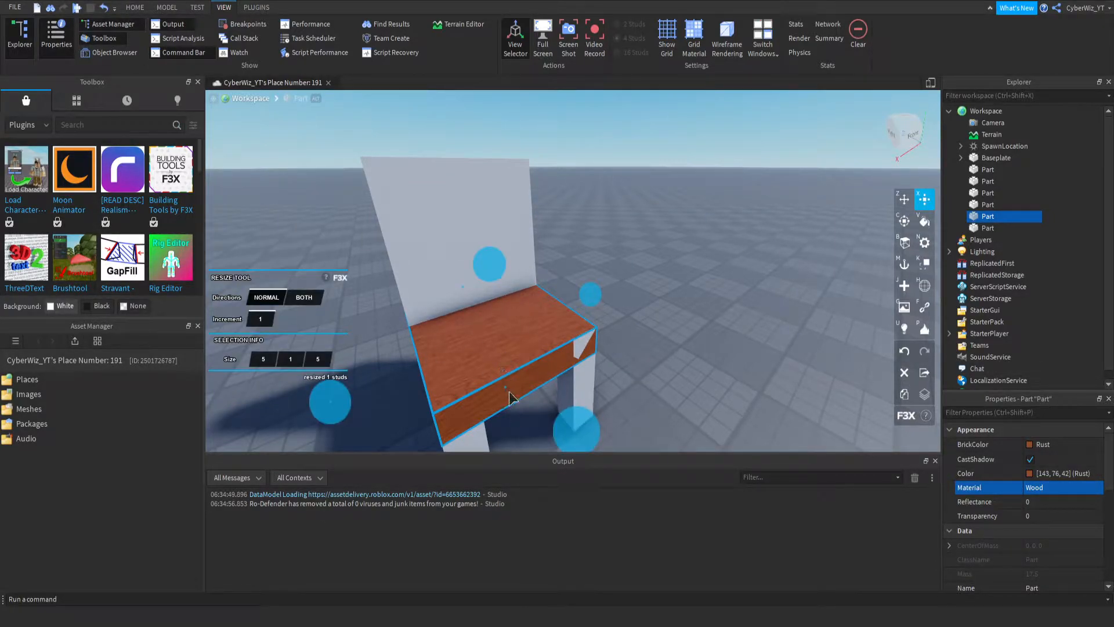
{"action": "right_click_drag", "start_coordinate": [612, 429], "coordinate": [611, 441]}
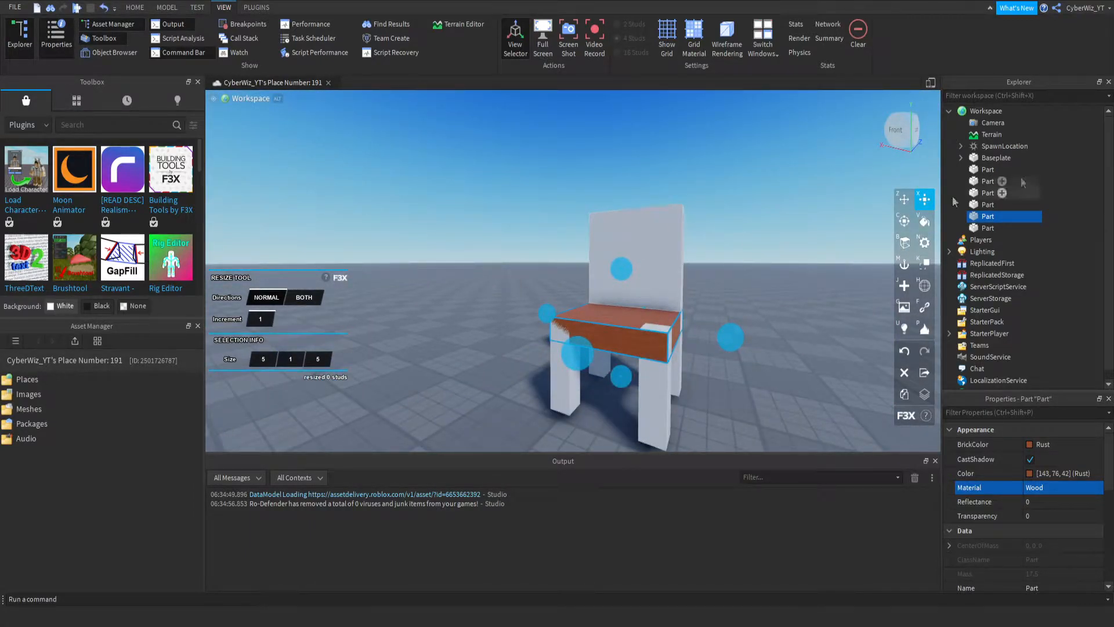
{"action": "left_click", "coordinate": [666, 263], "text": "shift"}
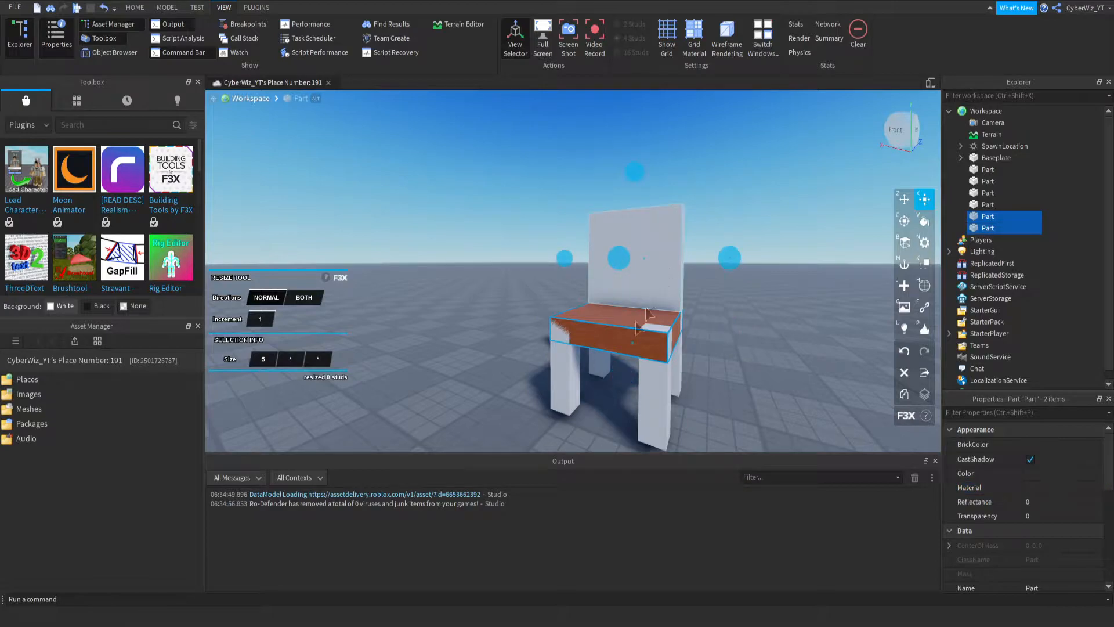
{"action": "left_click", "coordinate": [904, 199]}
{"action": "left_click_drag", "start_coordinate": [622, 155], "coordinate": [624, 145]}
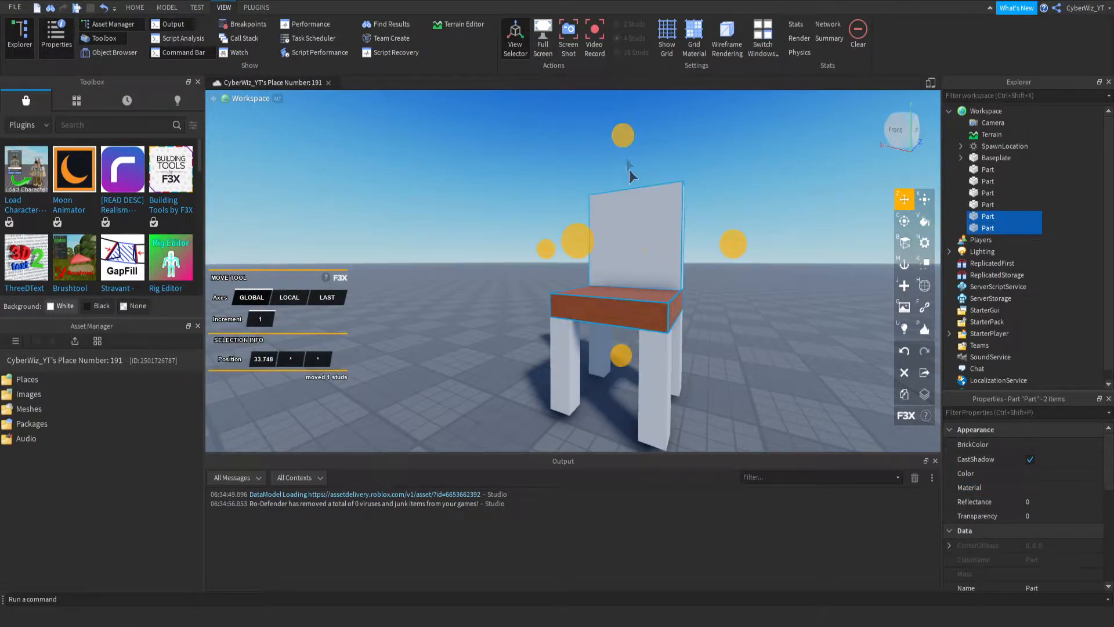
{"action": "left_click", "coordinate": [663, 360]}
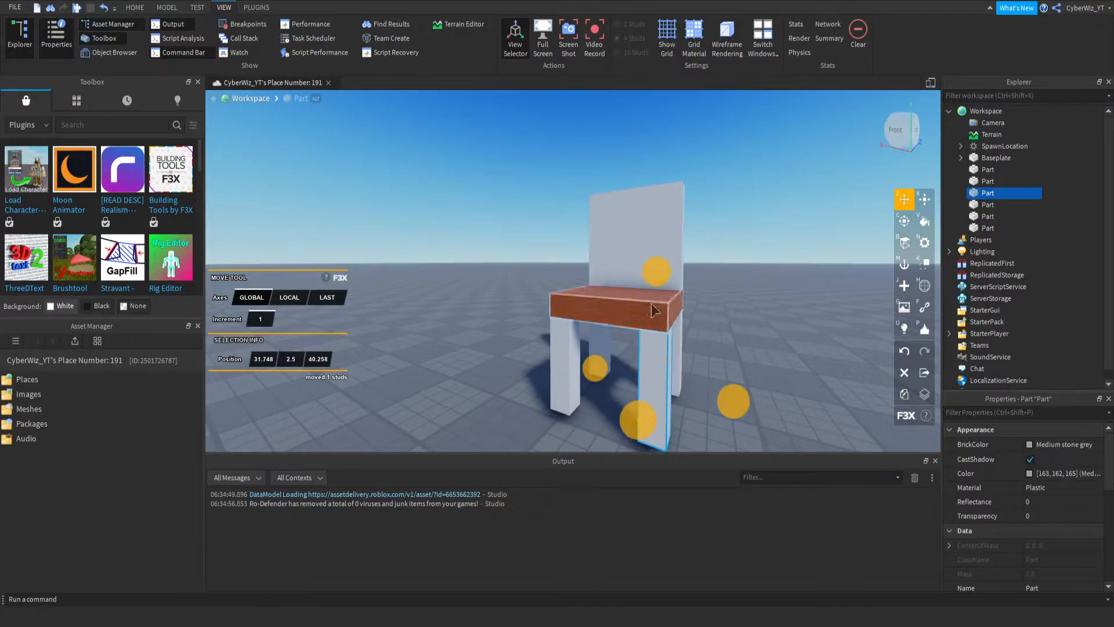
{"action": "left_click_drag", "start_coordinate": [657, 271], "coordinate": [656, 290]}
{"action": "right_click_drag", "start_coordinate": [560, 333], "coordinate": [574, 361]}
{"action": "key", "text": "ctrl+z"}
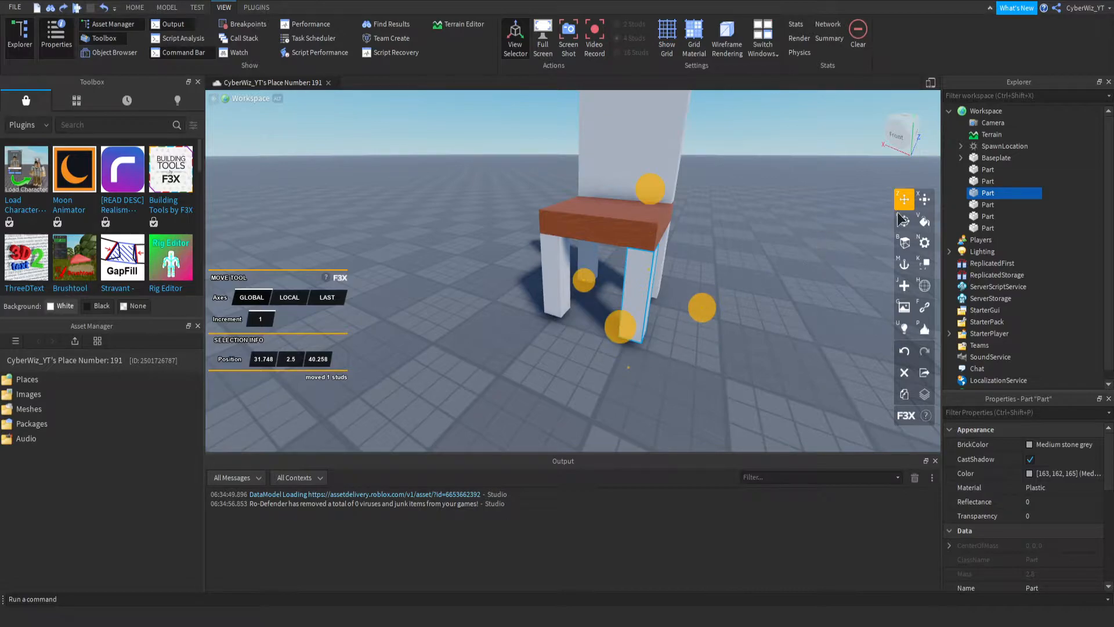
- Lower the tops of all four chair legs one by one, resizing each leg to 1 × 3 × 1 studs
{"action": "left_click", "coordinate": [925, 199]}
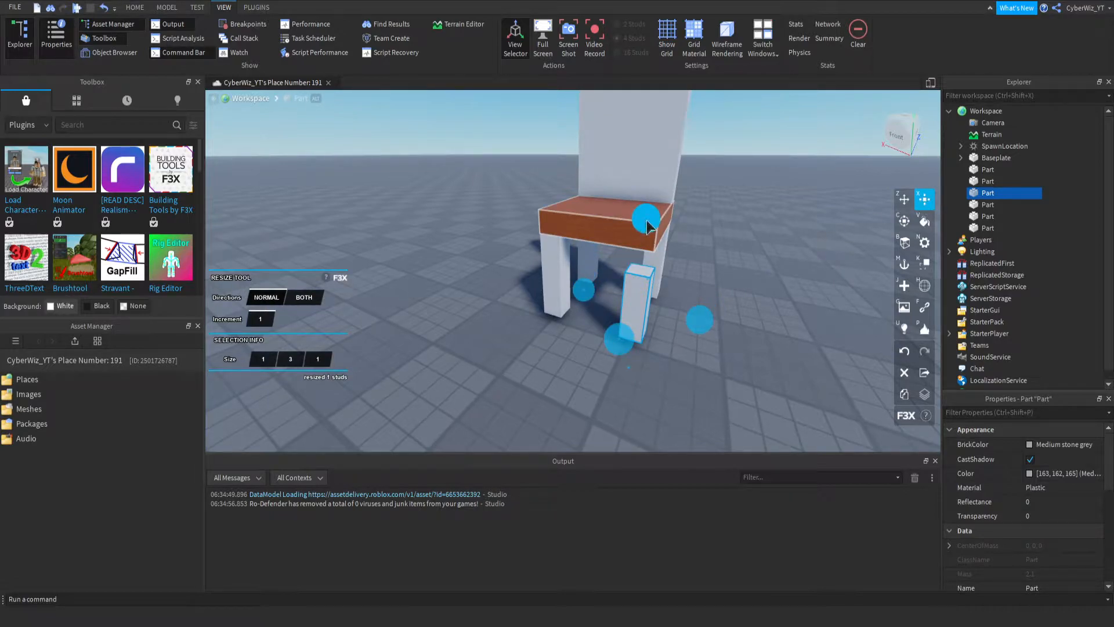
{"action": "left_click", "coordinate": [550, 280]}
{"action": "left_click_drag", "start_coordinate": [558, 190], "coordinate": [556, 224]}
{"action": "right_click_drag", "start_coordinate": [637, 296], "coordinate": [549, 293]}
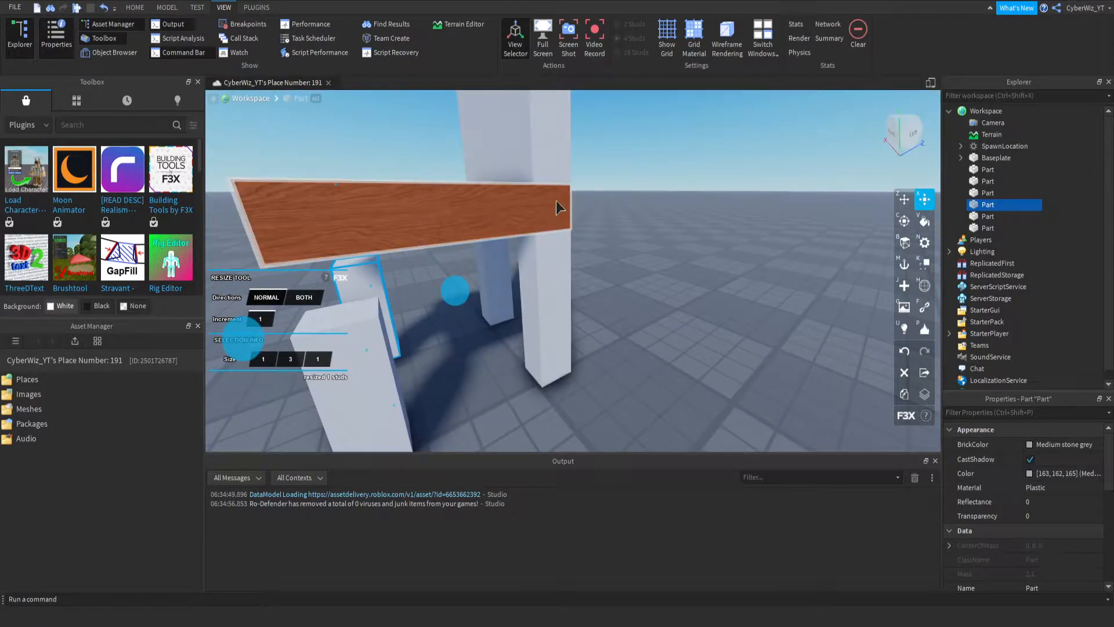
{"action": "left_click", "coordinate": [544, 284]}
{"action": "left_click_drag", "start_coordinate": [535, 140], "coordinate": [538, 181]}
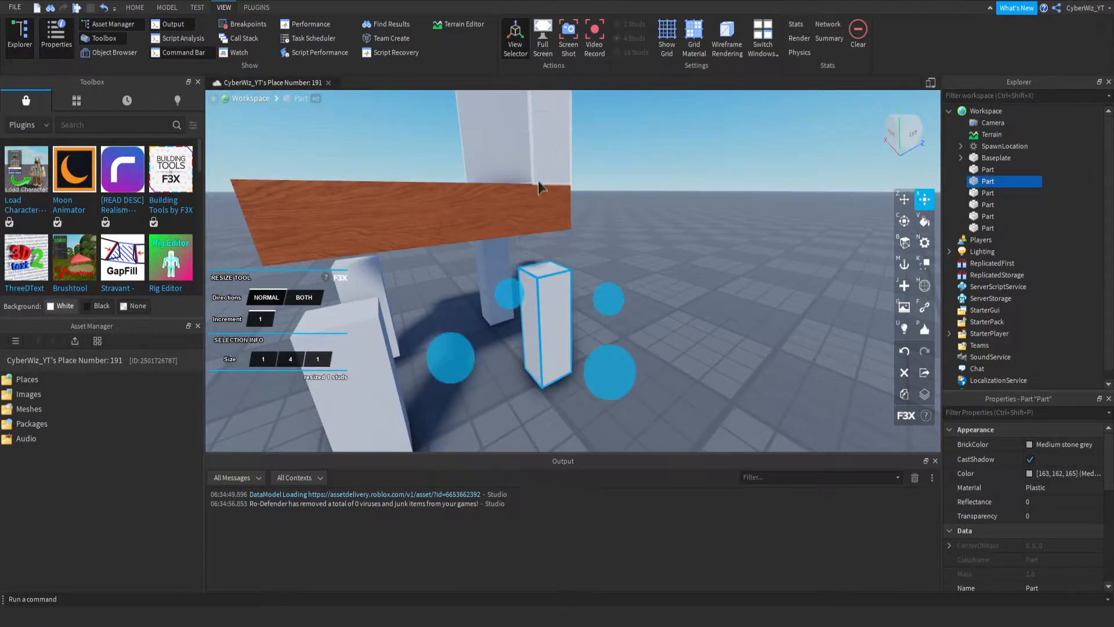
{"action": "left_click", "coordinate": [505, 270]}
{"action": "right_click_drag", "start_coordinate": [506, 268], "coordinate": [512, 258]}
{"action": "left_click_drag", "start_coordinate": [590, 241], "coordinate": [592, 276]}
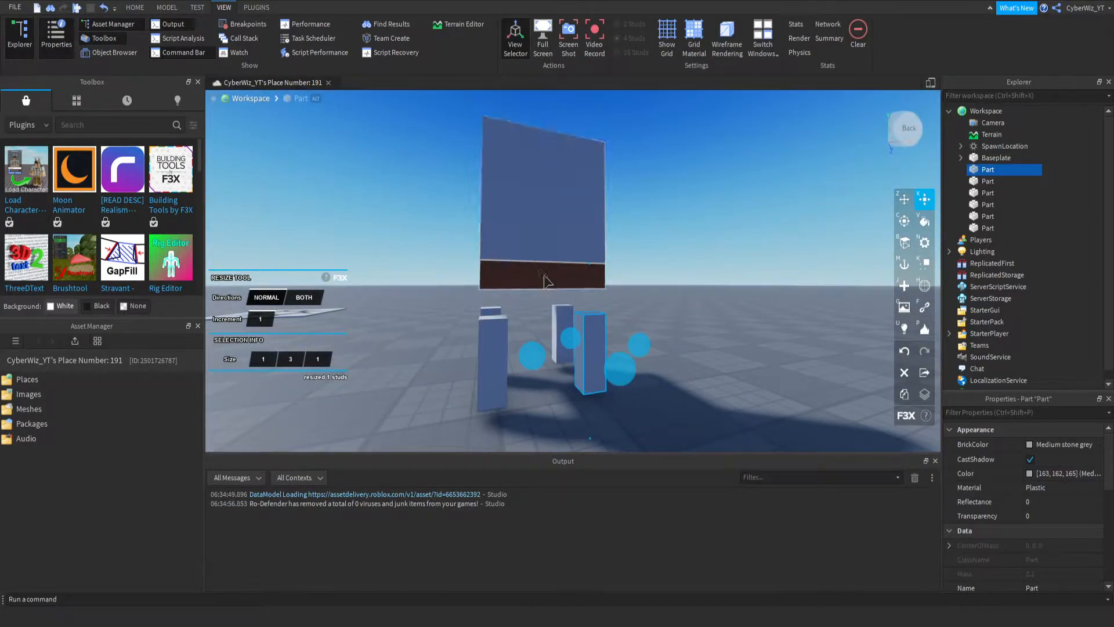
- Select the seat and backrest together, move them down 1 stud onto the legs, and clear the selection
{"action": "left_click", "coordinate": [510, 281]}
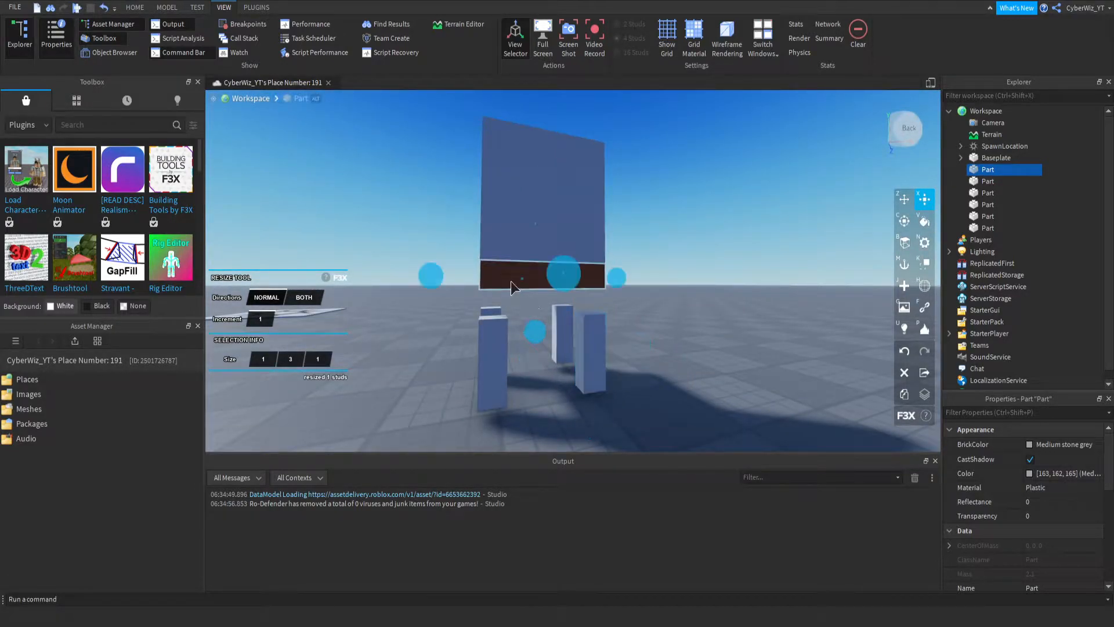
{"action": "left_click", "coordinate": [517, 223], "text": "shift"}
{"action": "key", "text": "z"}
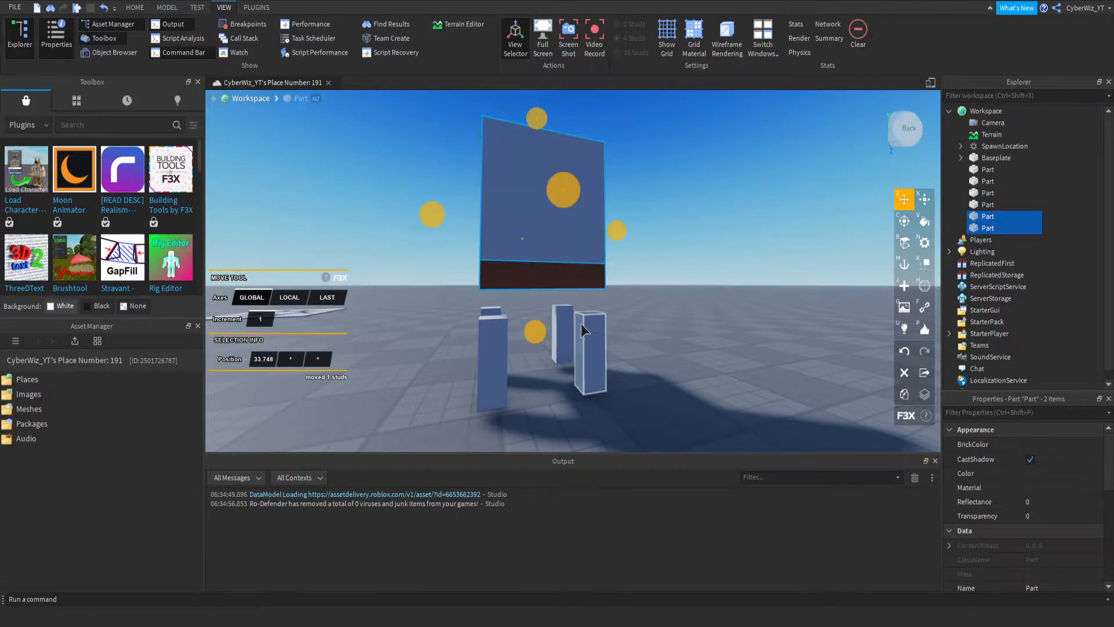
{"action": "mouse_move", "coordinate": [534, 332]}
{"action": "left_mouse_down"}
{"action": "mouse_move", "coordinate": [530, 378]}
{"action": "mouse_move", "coordinate": [532, 351]}
{"action": "left_mouse_up"}
{"action": "right_click_drag", "start_coordinate": [503, 358], "coordinate": [473, 322]}
{"action": "scroll", "coordinate": [521, 360], "scroll_direction": "down", "scroll_amount": 8}
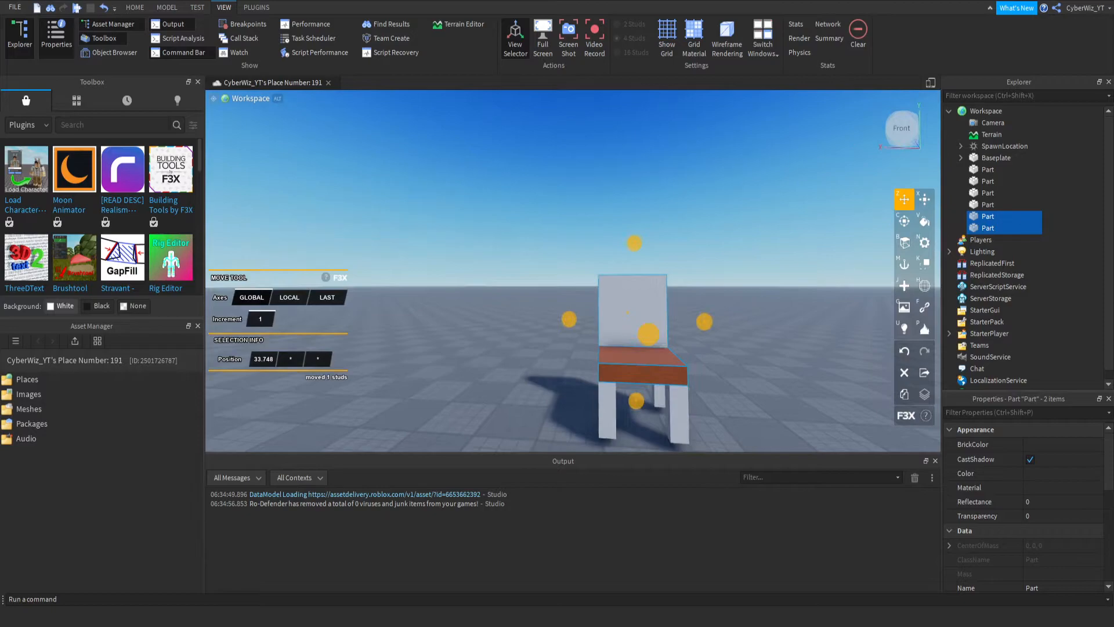
{"action": "left_click", "coordinate": [1047, 233]}
- Examine the chair from the front, sides and back
{"action": "right_click_drag", "start_coordinate": [433, 271], "coordinate": [394, 255]}
{"action": "scroll", "coordinate": [393, 255], "scroll_direction": "up", "scroll_amount": 5}
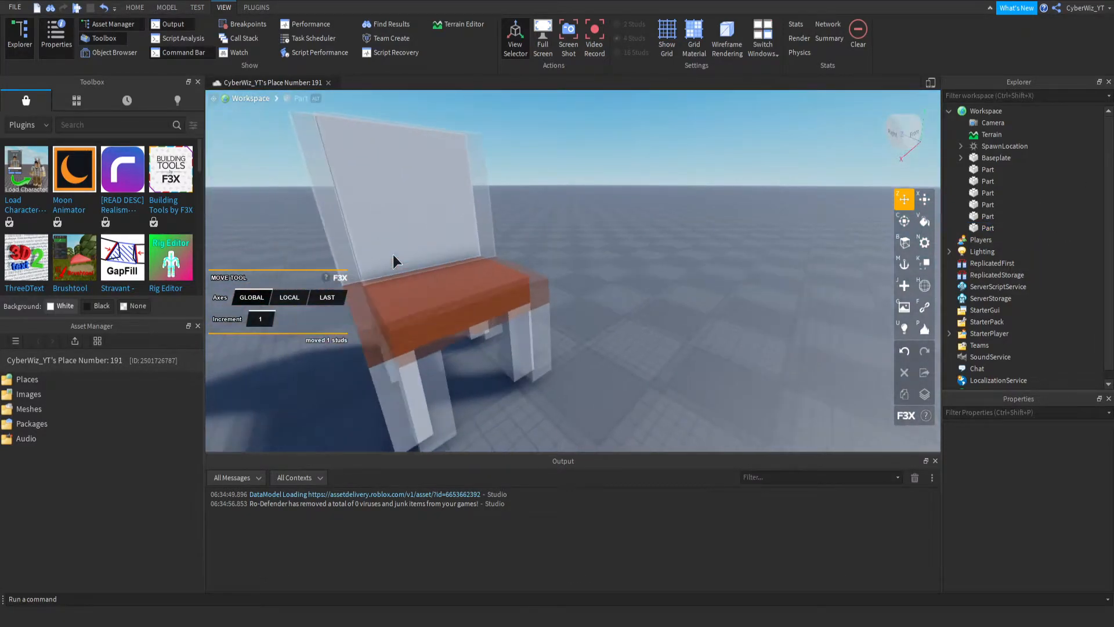
{"action": "scroll", "coordinate": [393, 255], "scroll_direction": "up", "scroll_amount": 2}
{"action": "mouse_move", "coordinate": [493, 272]}
{"action": "right_mouse_down"}
{"action": "mouse_move", "coordinate": [468, 260]}
{"action": "mouse_move", "coordinate": [480, 262]}
{"action": "right_mouse_up"}
{"action": "scroll", "coordinate": [468, 260], "scroll_direction": "up", "scroll_amount": 8}
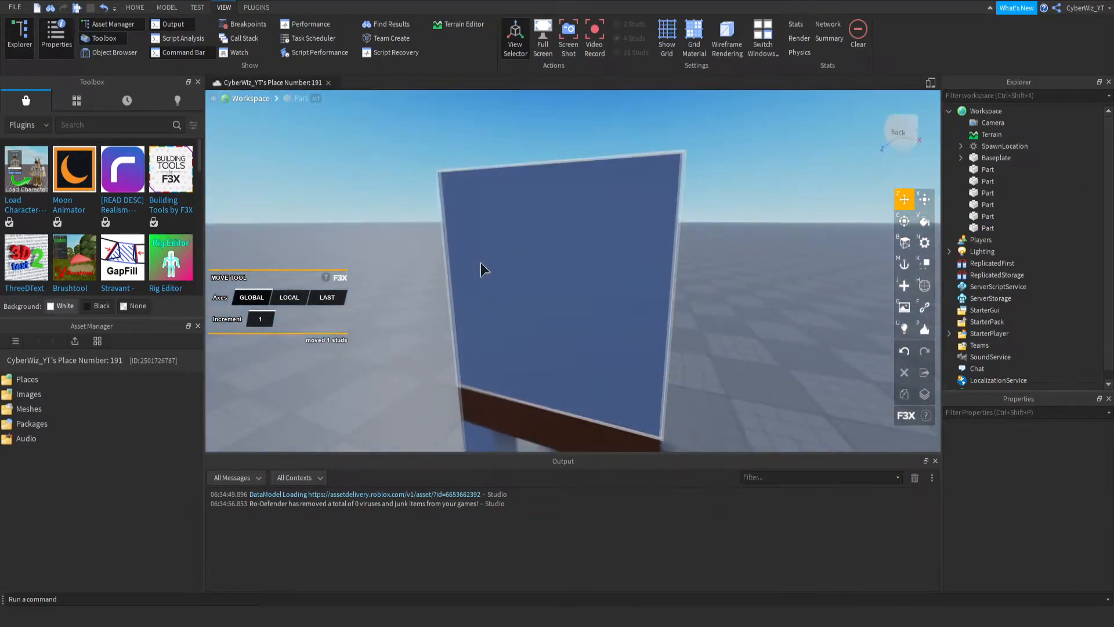
{"action": "left_click", "coordinate": [481, 264]}
{"action": "left_click_drag", "start_coordinate": [368, 230], "coordinate": [820, 399]}
{"action": "left_click", "coordinate": [741, 350]}
{"action": "right_click_drag", "start_coordinate": [681, 390], "coordinate": [679, 392]}
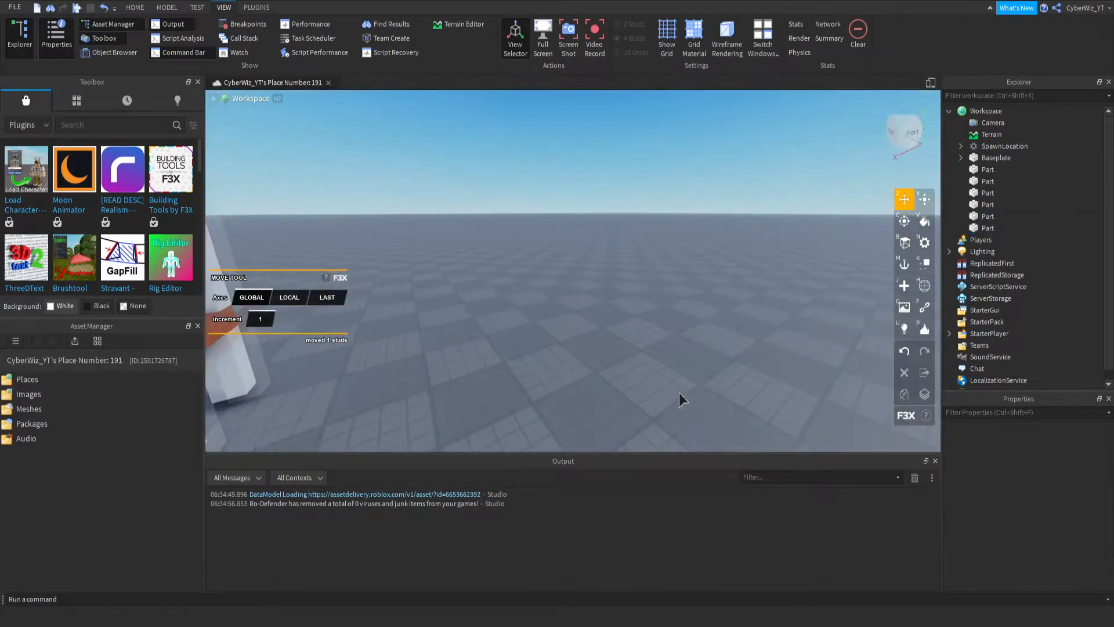
{"action": "scroll", "coordinate": [679, 392], "scroll_direction": "down", "scroll_amount": 5}
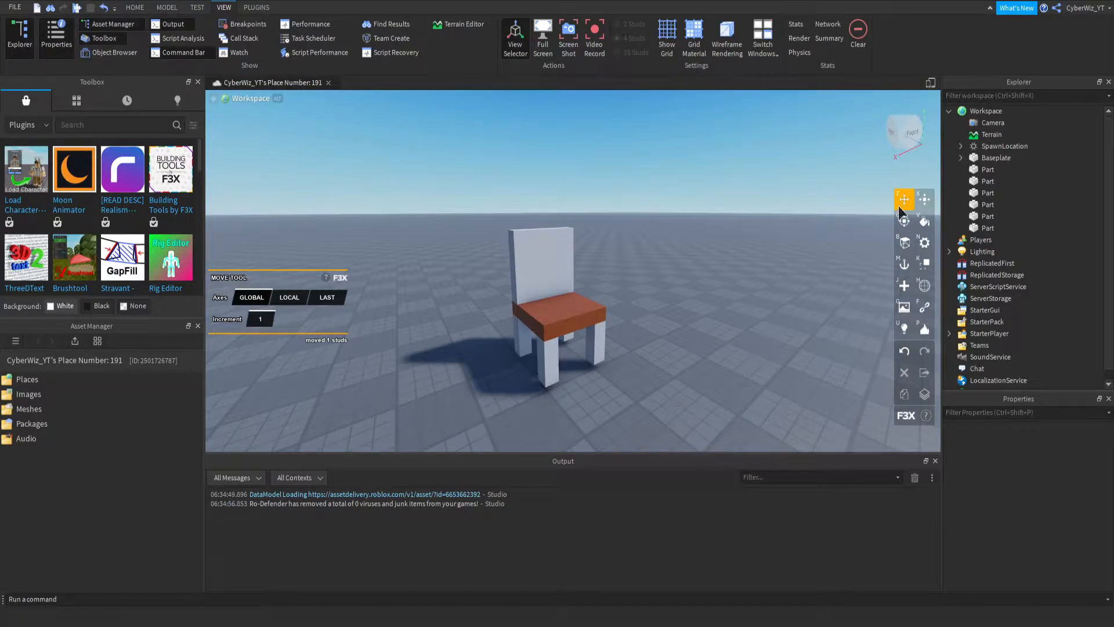
- Group the six chair parts into one model
{"action": "left_click", "coordinate": [987, 170]}
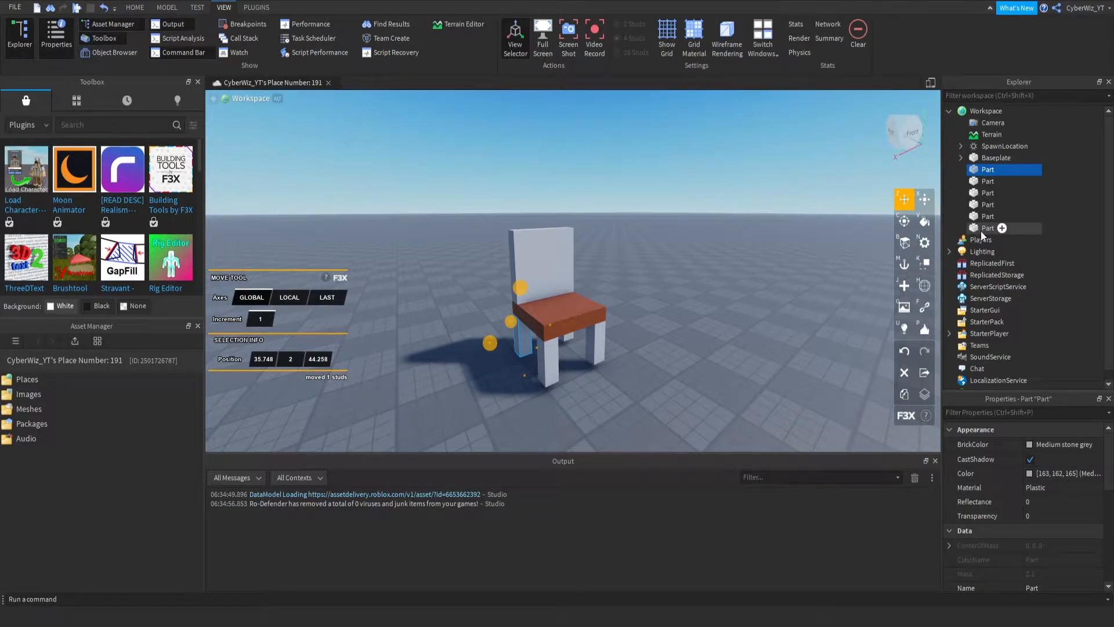
{"action": "left_click", "coordinate": [981, 231], "text": "shift"}
{"action": "key", "text": "ctrl+g"}
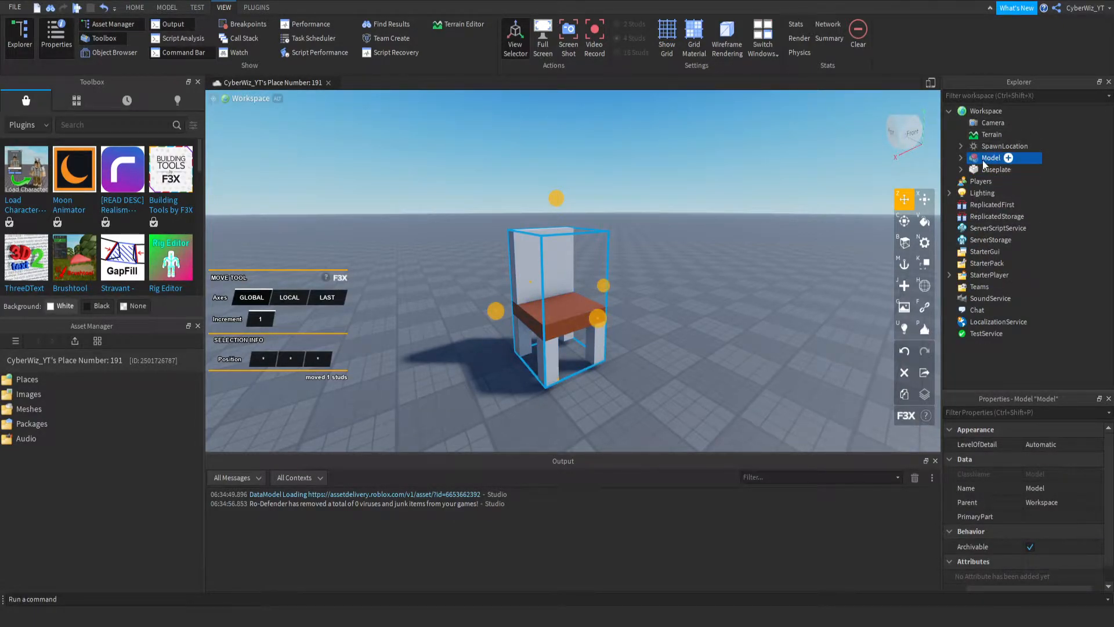
- Insert a Seat object into the chair model and move it onto the wooden seat, to position 34.34, 5, 41.76
{"action": "left_click", "coordinate": [1008, 158]}
{"action": "left_click", "coordinate": [1042, 192]}
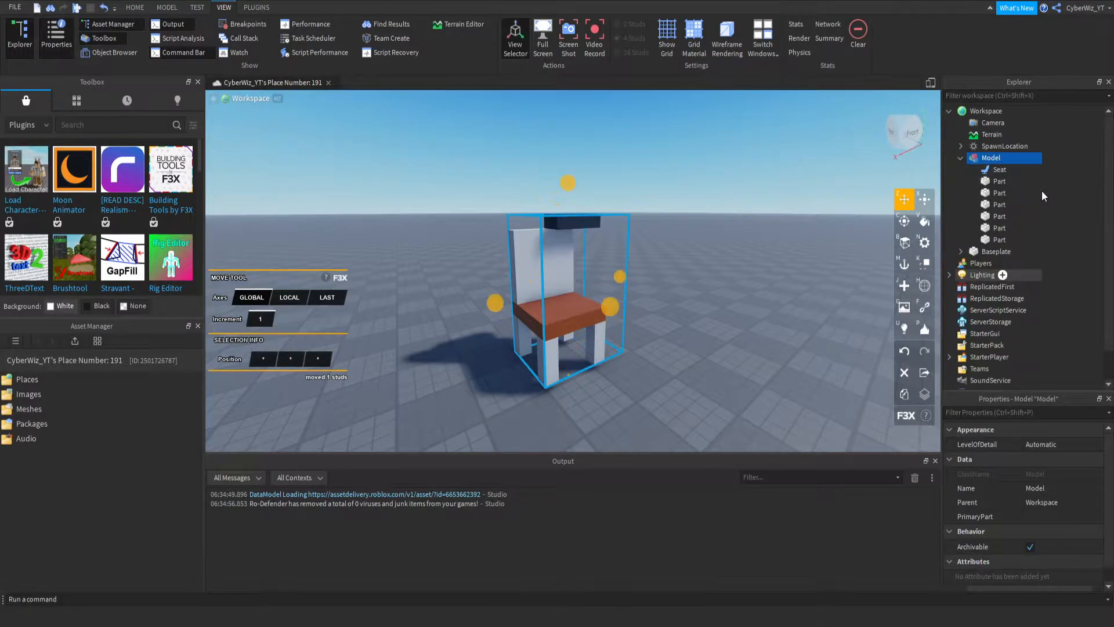
{"action": "left_click", "coordinate": [999, 169]}
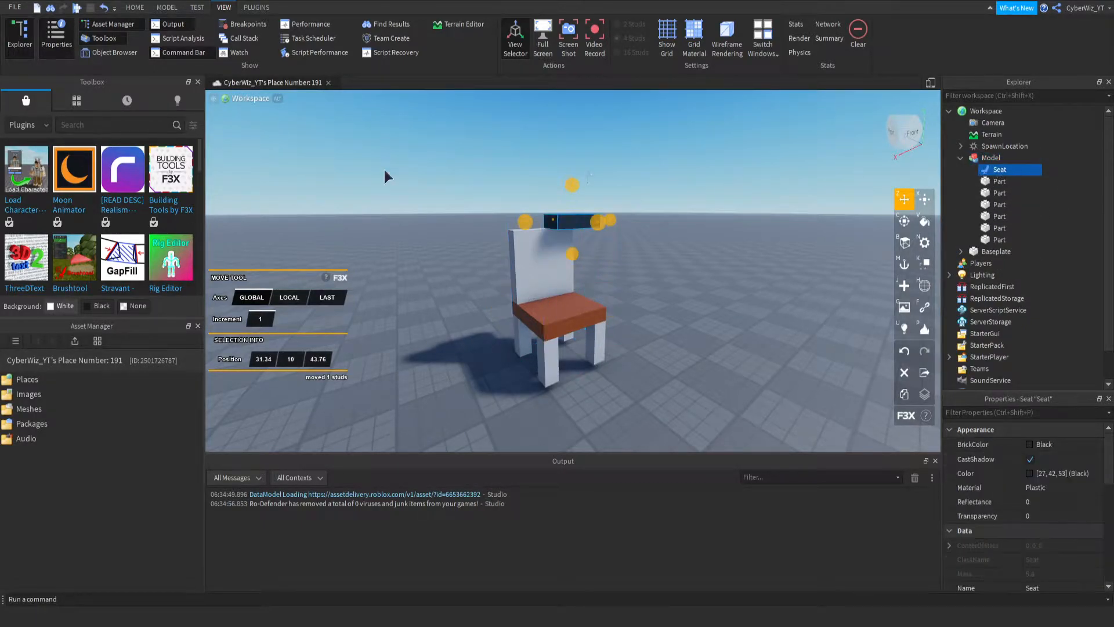
{"action": "left_click_drag", "start_coordinate": [573, 185], "coordinate": [590, 259]}
{"action": "left_click_drag", "start_coordinate": [528, 295], "coordinate": [496, 314]}
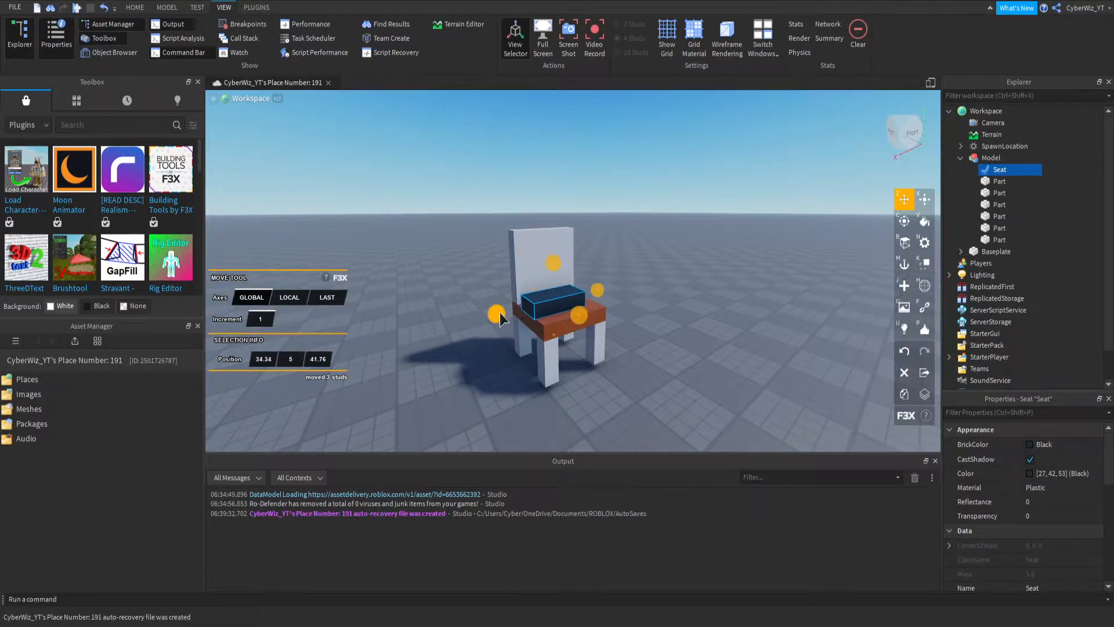
- Resize the Seat object to 5 × 1 × 4 studs so it covers the wooden seat
{"action": "right_click_drag", "start_coordinate": [606, 273], "coordinate": [601, 260]}
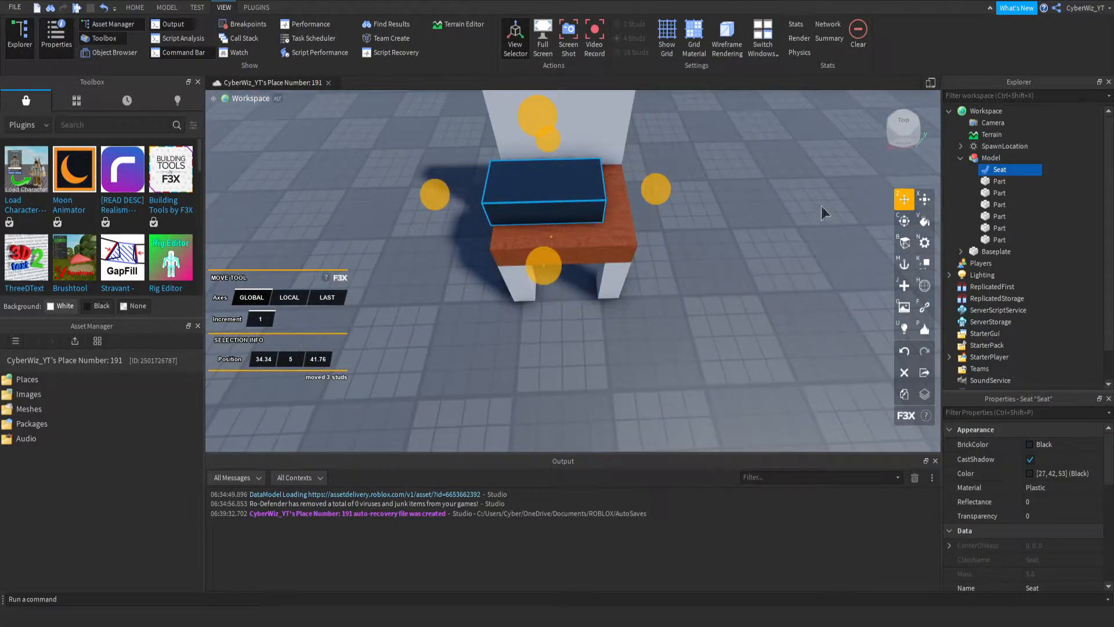
{"action": "left_click", "coordinate": [925, 199]}
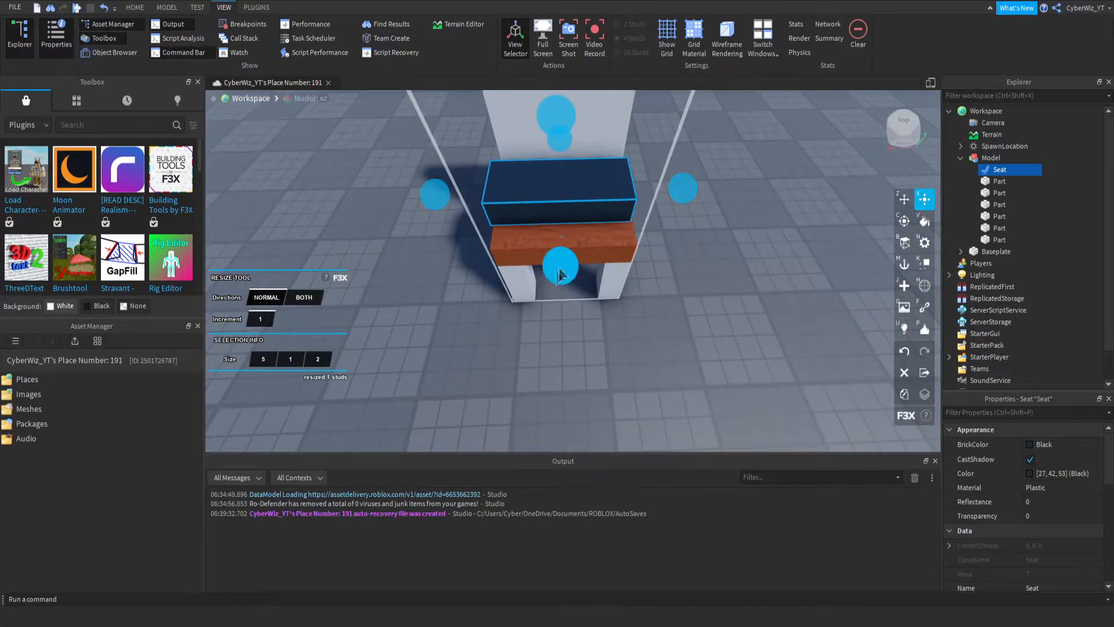
{"action": "left_click_drag", "start_coordinate": [558, 264], "coordinate": [563, 290]}
{"action": "right_click_drag", "start_coordinate": [569, 228], "coordinate": [675, 309]}
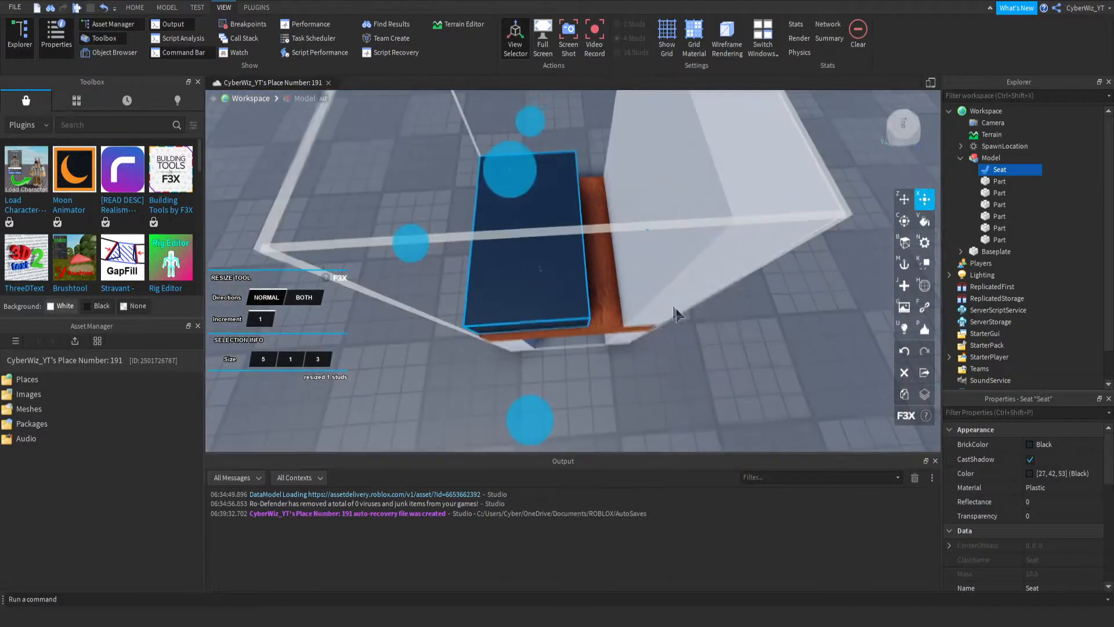
{"action": "left_click_drag", "start_coordinate": [663, 232], "coordinate": [679, 230]}
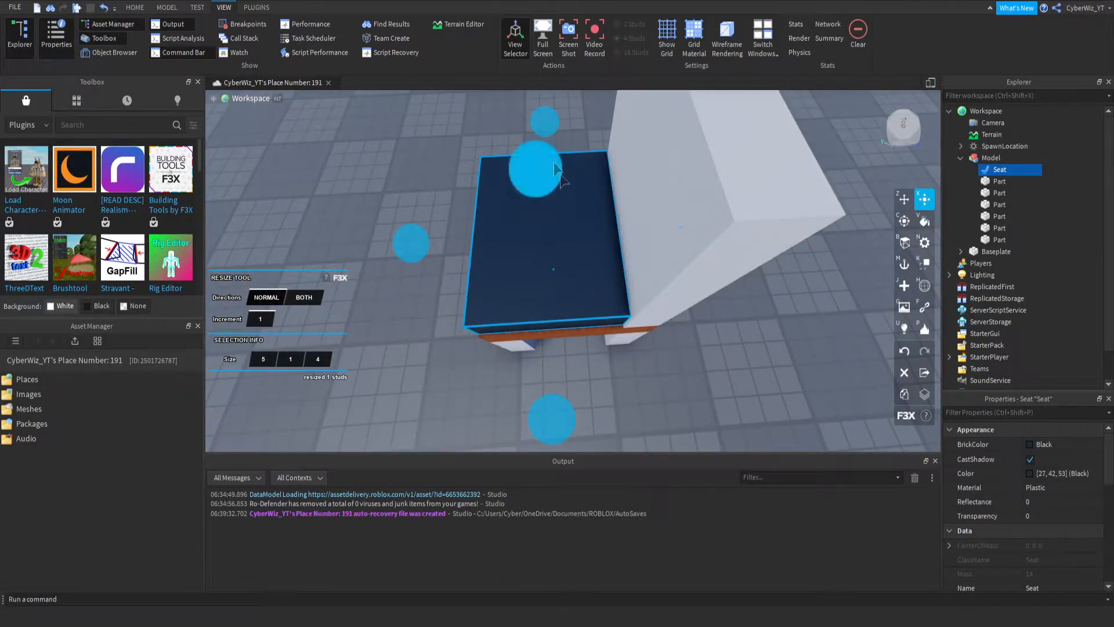
{"action": "right_click_drag", "start_coordinate": [545, 223], "coordinate": [546, 271]}
- Set the Seat's transparency to 1, anchor it, turn off CanCollide, and clear the selection
{"action": "left_click", "coordinate": [1069, 514]}
{"action": "type", "text": "1"}
{"action": "scroll", "coordinate": [1070, 494], "scroll_direction": "down", "scroll_amount": 4}
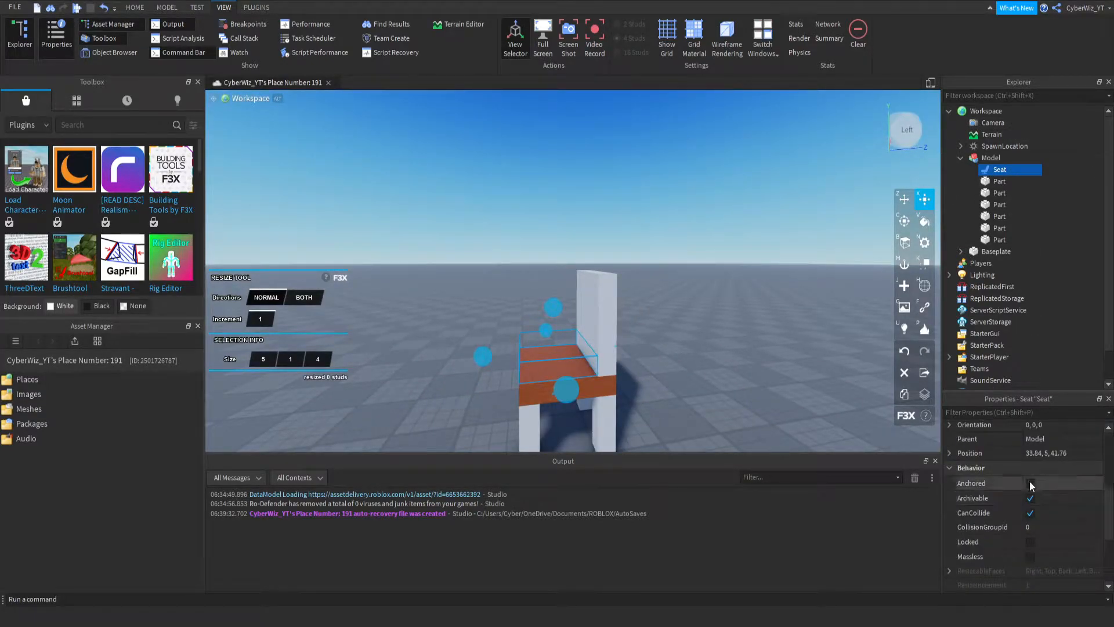
{"action": "left_click", "coordinate": [1033, 483]}
{"action": "left_click", "coordinate": [1032, 513]}
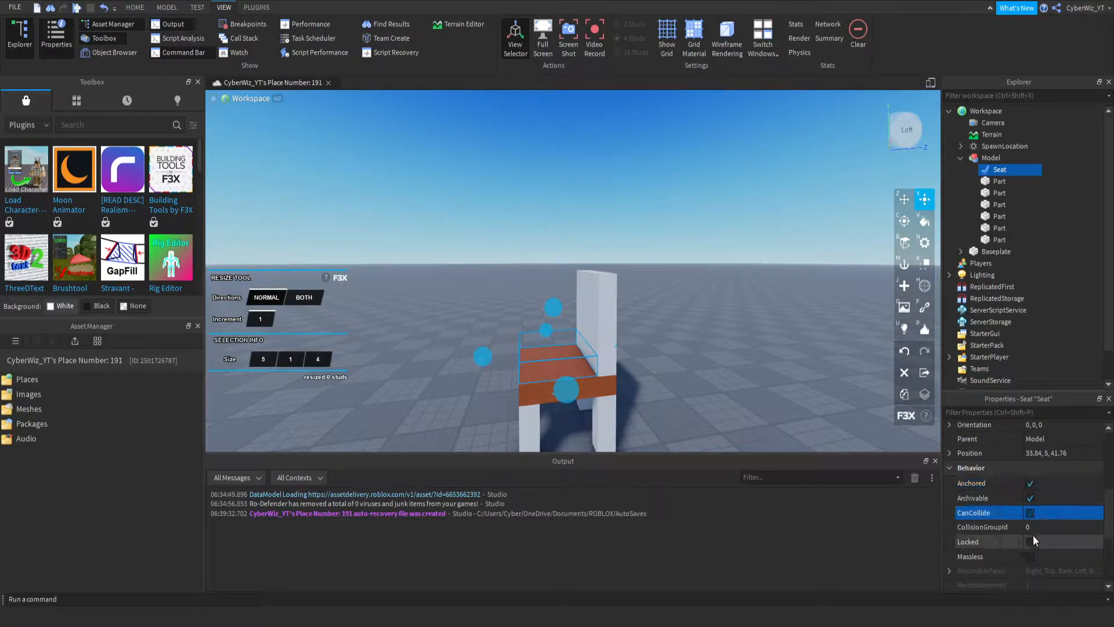
{"action": "right_click_drag", "start_coordinate": [726, 277], "coordinate": [850, 267]}
{"action": "key", "text": "w"}
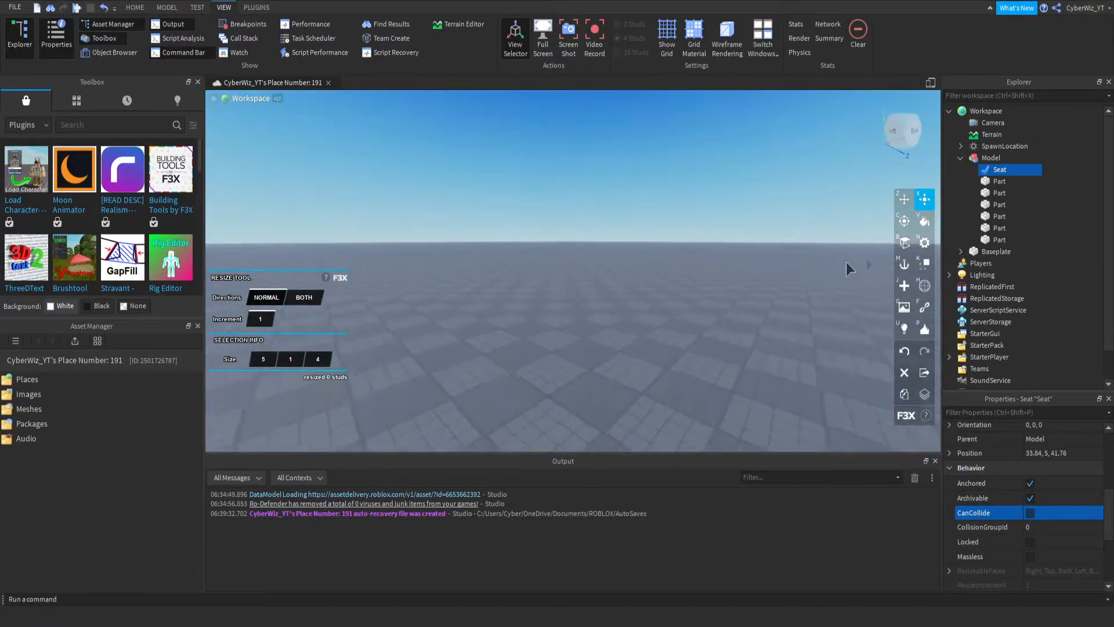
{"action": "left_click", "coordinate": [1007, 252]}
{"action": "left_click", "coordinate": [1093, 186]}
- Turn off the Building Tools by F3X plugin
{"action": "right_click_drag", "start_coordinate": [617, 307], "coordinate": [325, 316]}
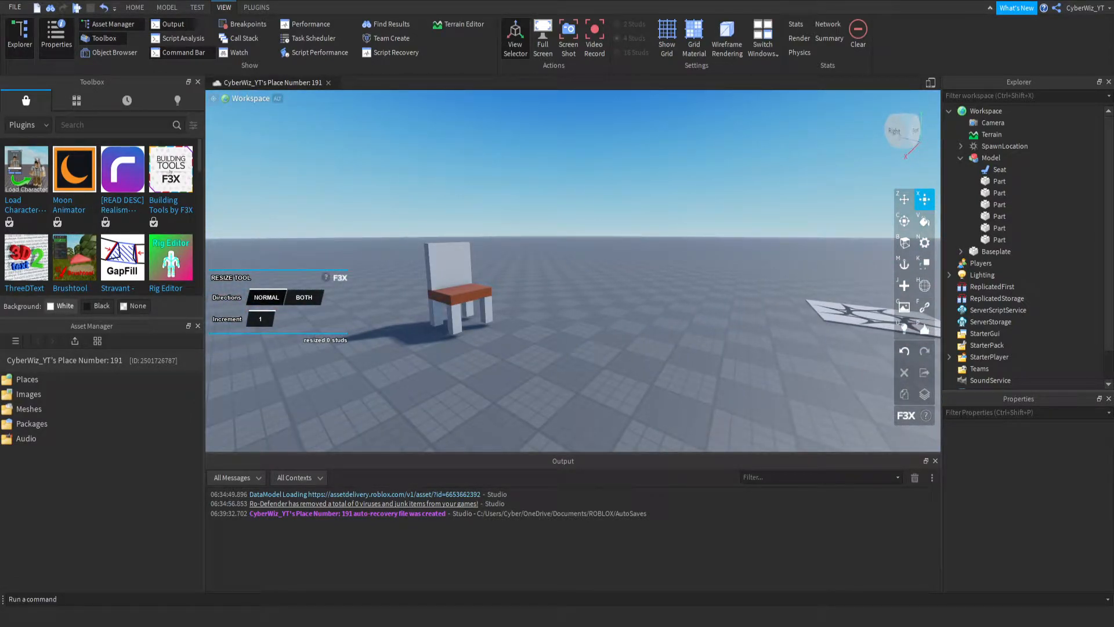
{"action": "right_click_drag", "start_coordinate": [522, 301], "coordinate": [621, 261]}
{"action": "right_click_drag", "start_coordinate": [514, 139], "coordinate": [531, 146]}
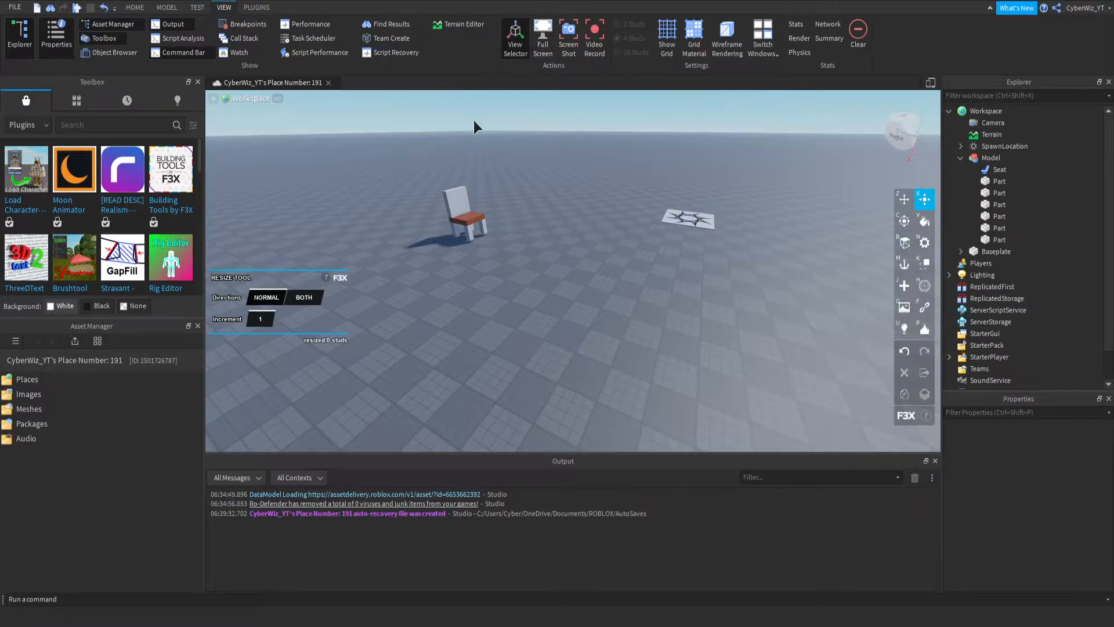
{"action": "left_click", "coordinate": [267, 8]}
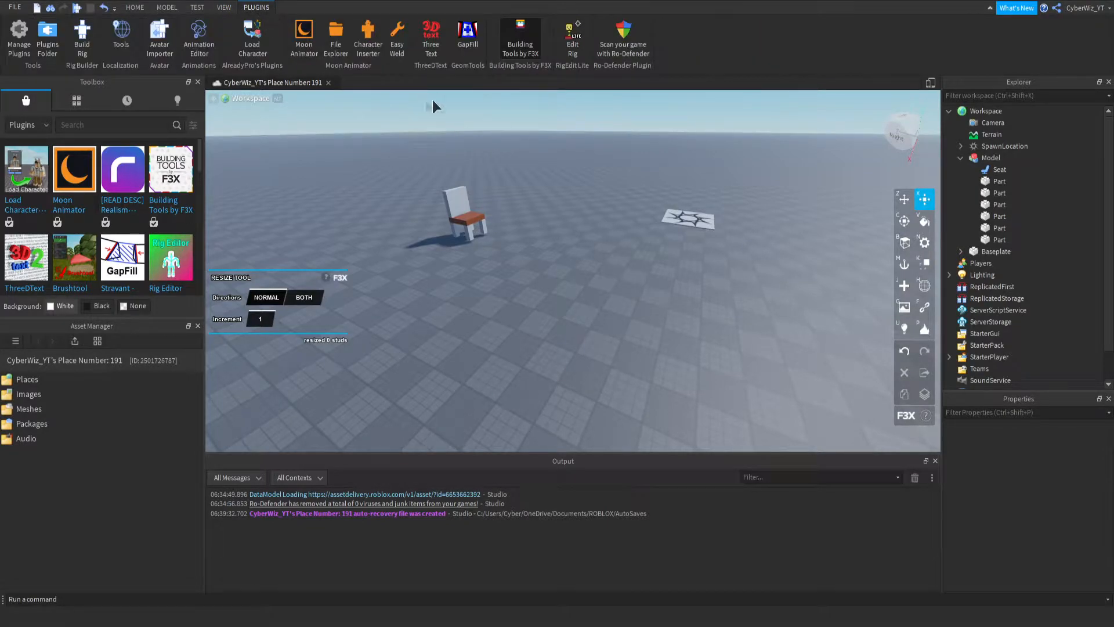
{"action": "left_click", "coordinate": [515, 52]}
- Look through the objects inside the Lighting service, including the properties of Sky and Atmosphere
{"action": "key", "text": "w"}
{"action": "right_click_drag", "start_coordinate": [470, 286], "coordinate": [494, 315]}
{"action": "key", "text": "w"}
{"action": "scroll", "coordinate": [593, 335], "scroll_direction": "down", "scroll_amount": 3}
{"action": "right_click_drag", "start_coordinate": [593, 335], "coordinate": [572, 335]}
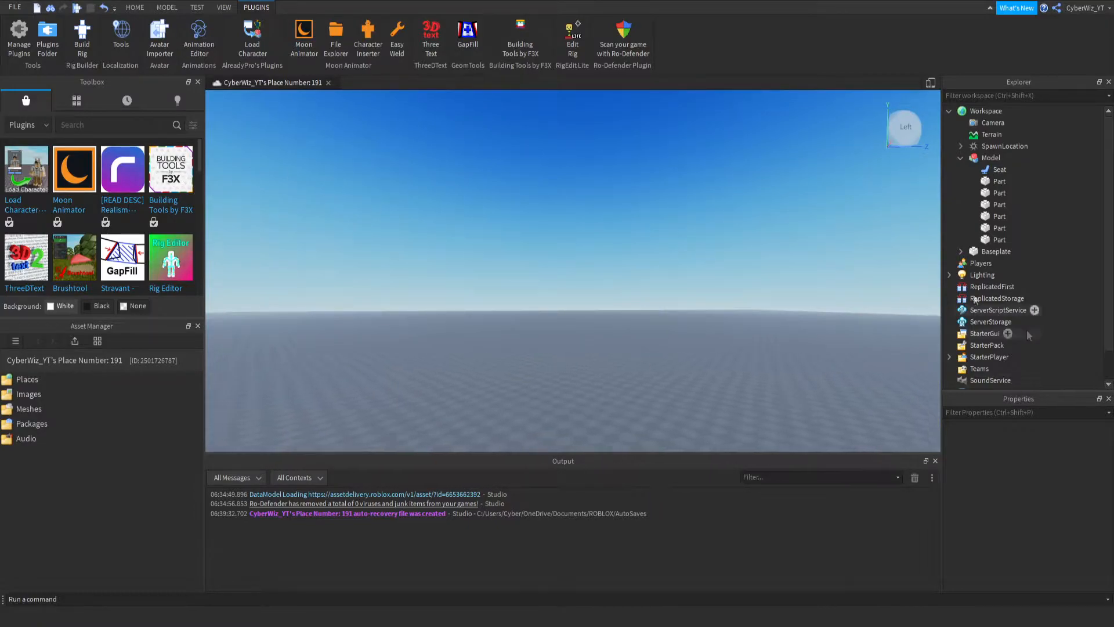
{"action": "scroll", "coordinate": [1016, 256], "scroll_direction": "down", "scroll_amount": 1}
{"action": "left_click", "coordinate": [985, 242]}
{"action": "left_click", "coordinate": [950, 241]}
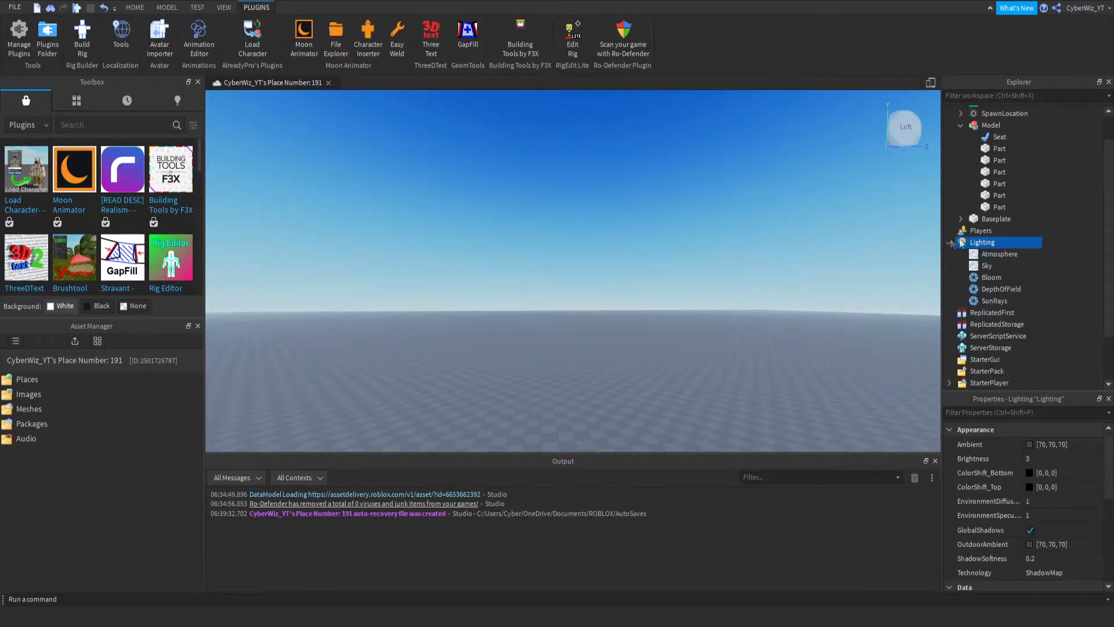
{"action": "left_click", "coordinate": [981, 265]}
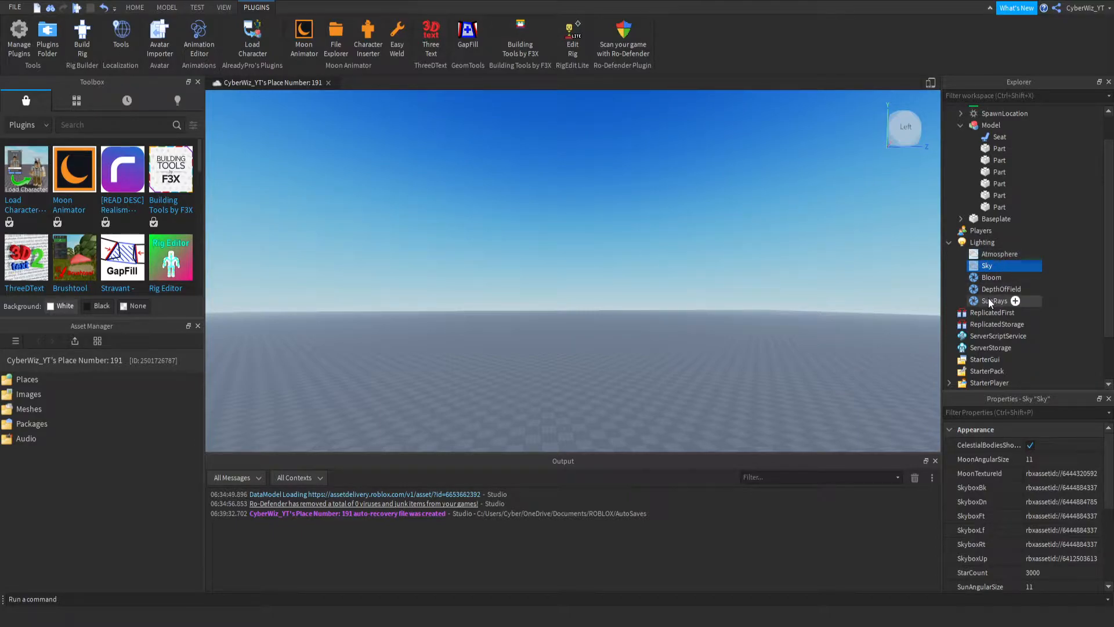
{"action": "left_click", "coordinate": [1008, 252]}
{"action": "left_click", "coordinate": [948, 242]}
- Show the Models category in the Toolbox
{"action": "right_click_drag", "start_coordinate": [338, 446], "coordinate": [338, 445]}
{"action": "scroll", "coordinate": [348, 435], "scroll_direction": "down", "scroll_amount": 4}
{"action": "right_click_drag", "start_coordinate": [382, 399], "coordinate": [390, 361]}
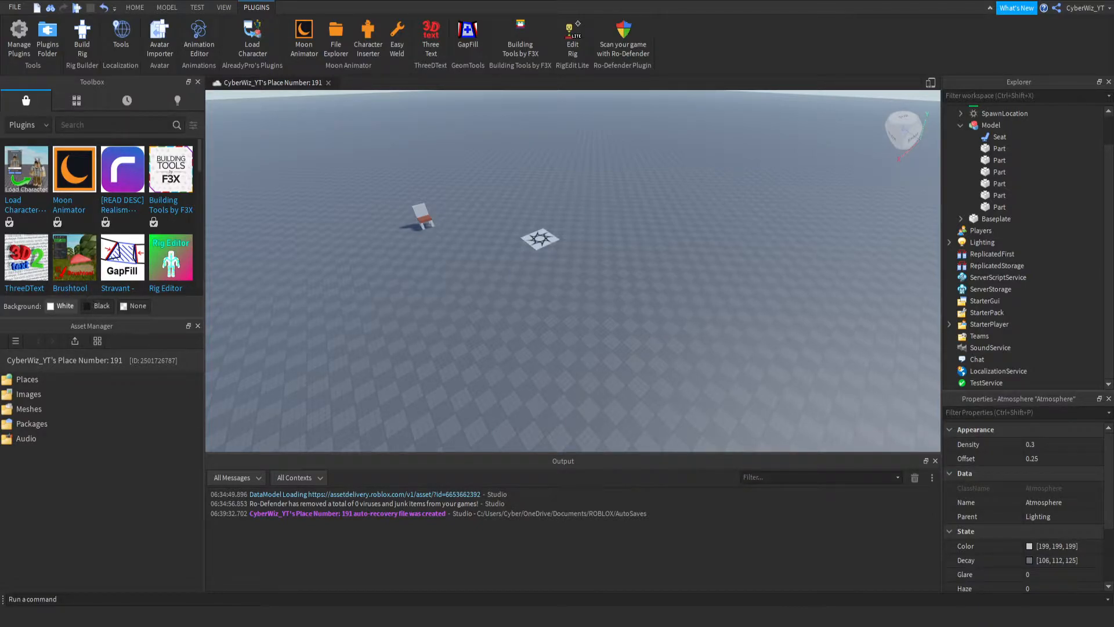
{"action": "left_click", "coordinate": [28, 125]}
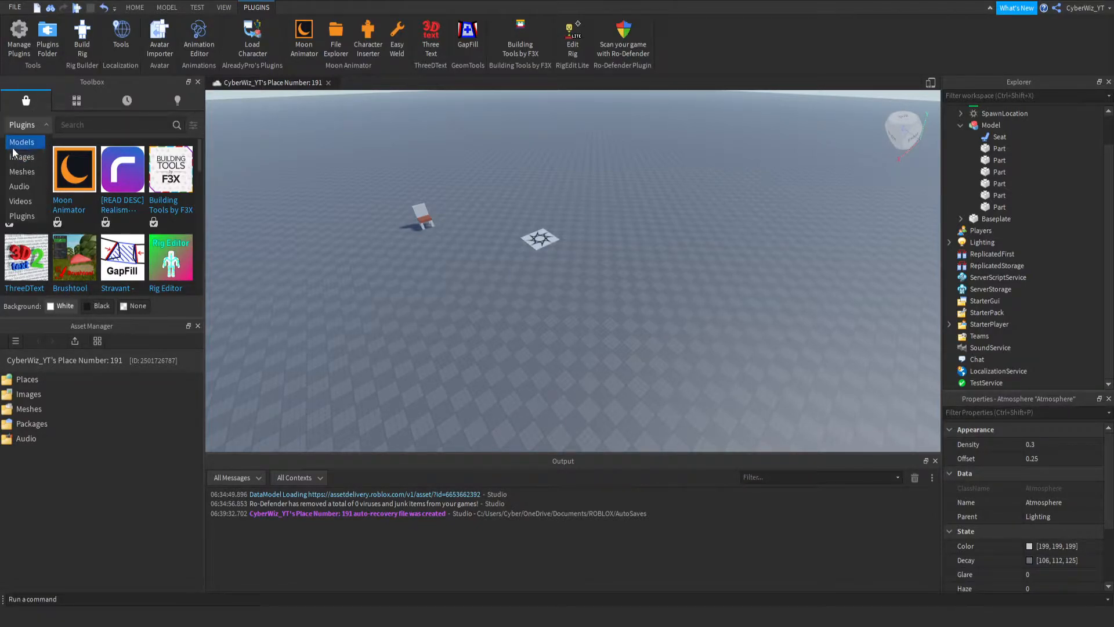
{"action": "left_click", "coordinate": [23, 142]}
{"action": "key", "text": "w"}
{"action": "right_click_drag", "start_coordinate": [482, 185], "coordinate": [482, 184]}
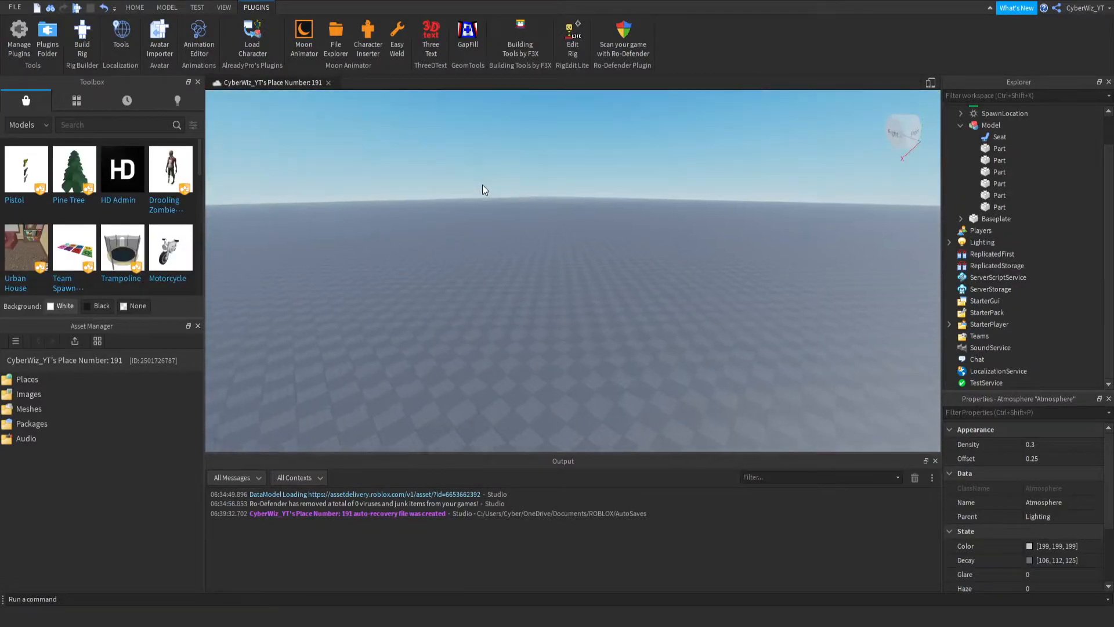
{"action": "left_click", "coordinate": [140, 8]}
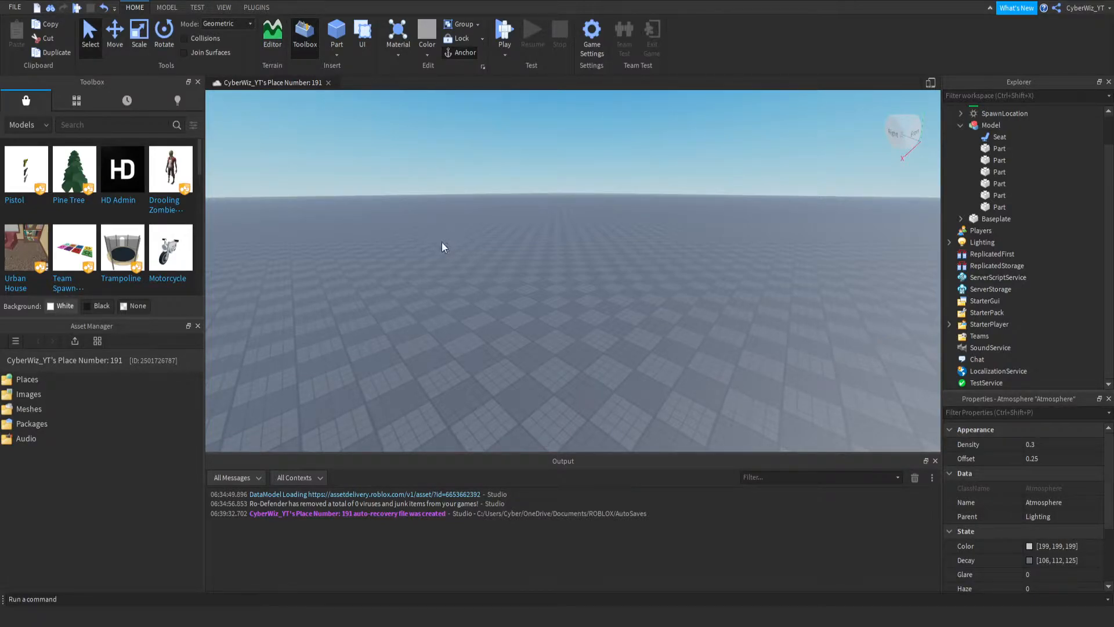
{"action": "right_click_drag", "start_coordinate": [416, 217], "coordinate": [351, 288]}
{"action": "key", "text": "w"}
{"action": "right_click_drag", "start_coordinate": [454, 240], "coordinate": [473, 242]}
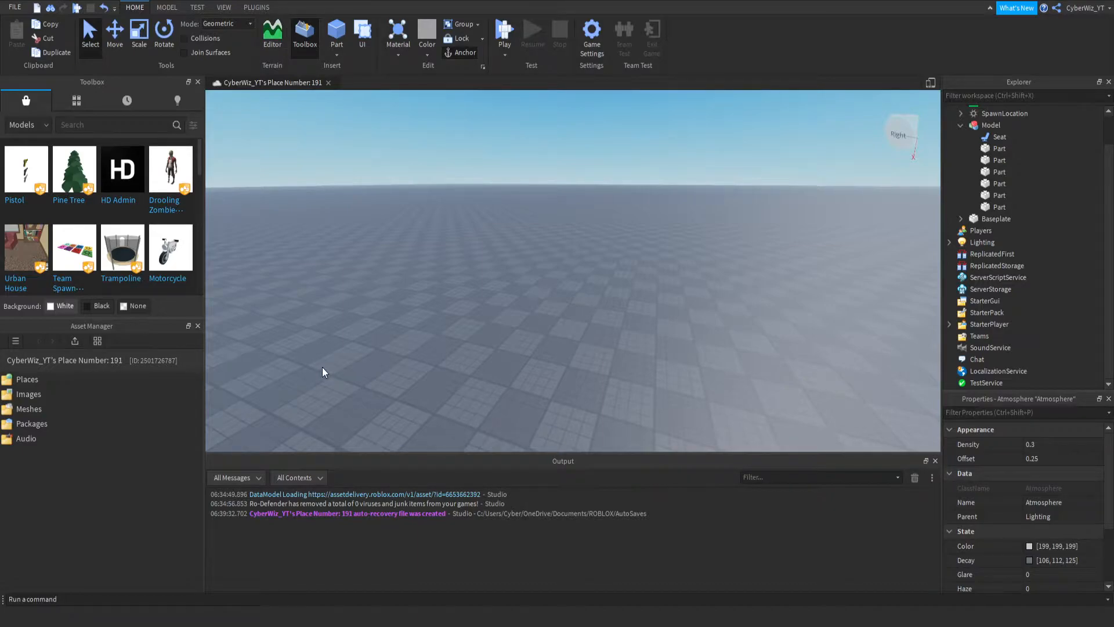
{"action": "right_click_drag", "start_coordinate": [377, 392], "coordinate": [482, 281]}
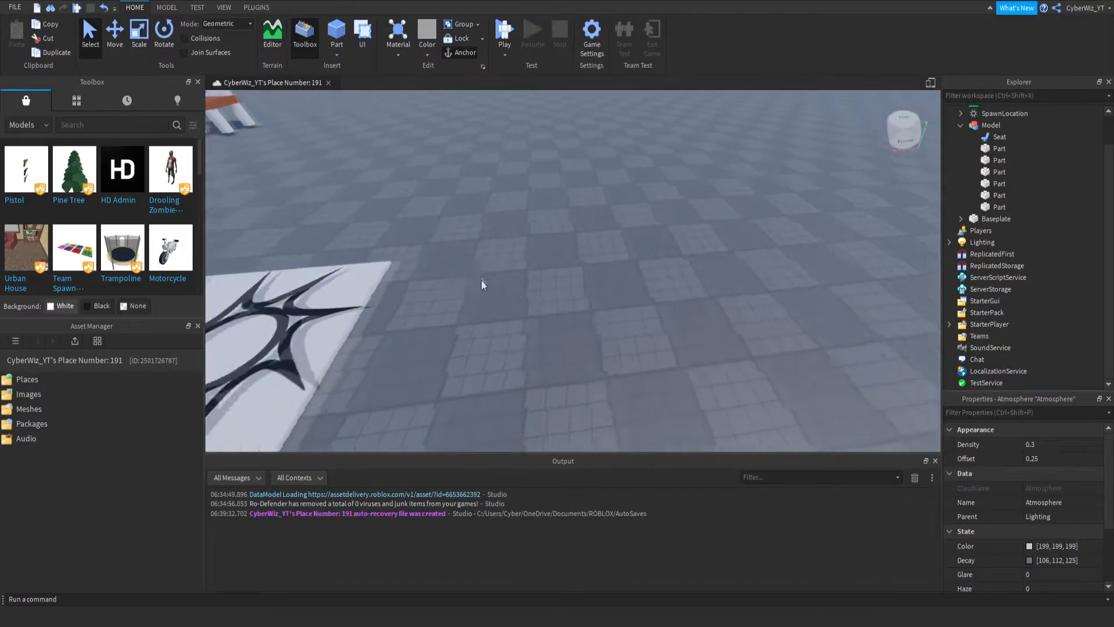
{"action": "key", "text": "s"}
{"action": "key", "text": "d"}
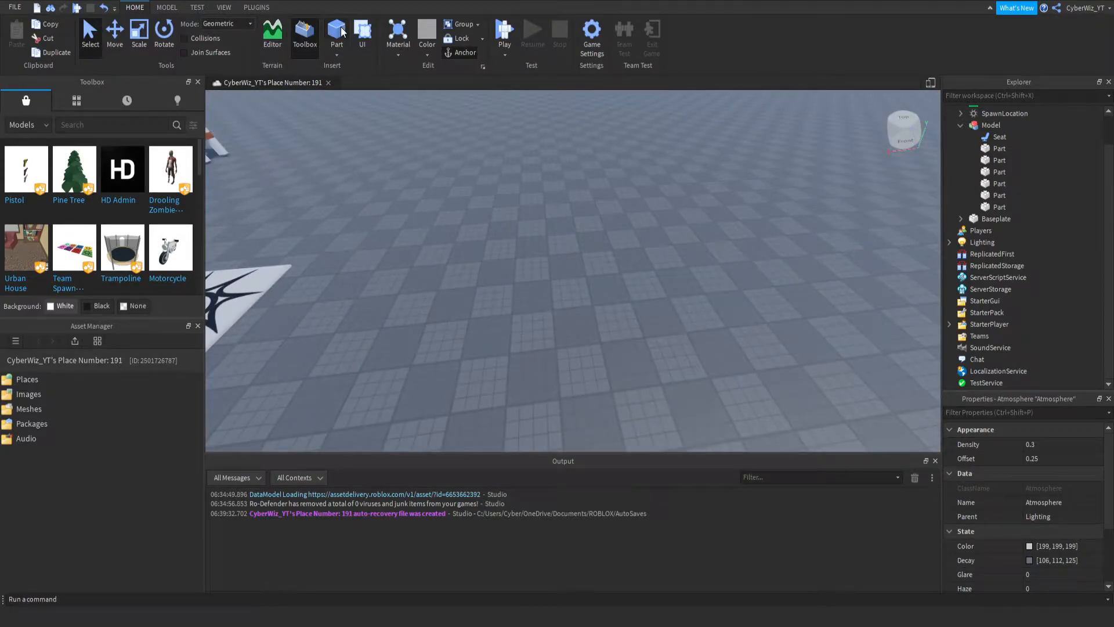
{"action": "left_click", "coordinate": [342, 32]}
{"action": "key", "text": "w"}
{"action": "right_click_drag", "start_coordinate": [606, 386], "coordinate": [607, 389]}
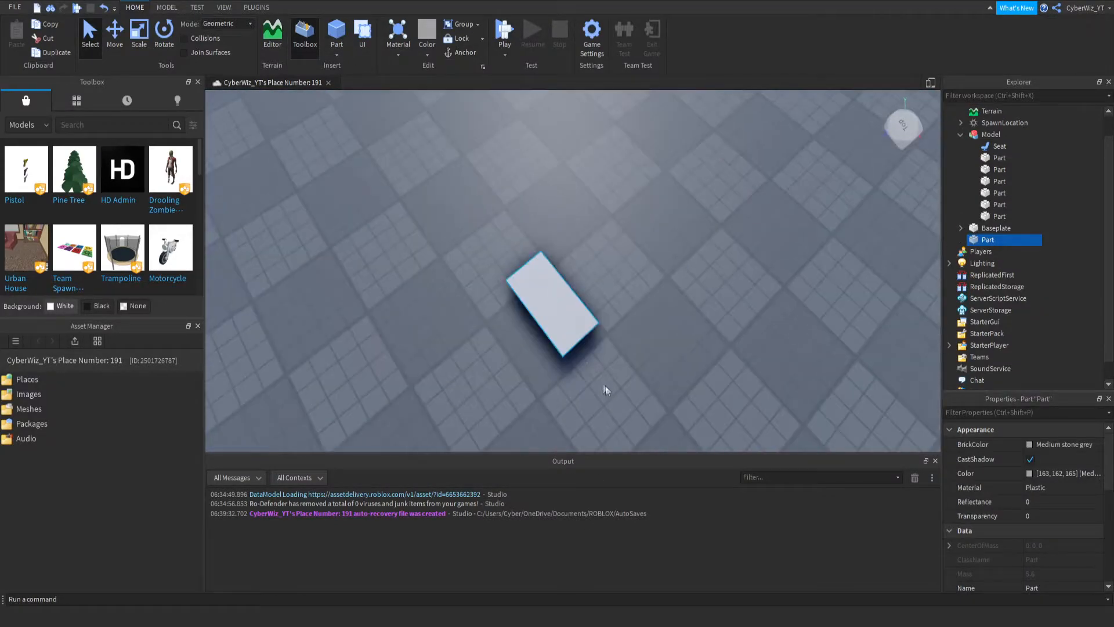
{"action": "left_click", "coordinate": [134, 41]}
{"action": "right_click_drag", "start_coordinate": [574, 259], "coordinate": [576, 259]}
{"action": "key", "text": "Delete"}
- Move the SpawnLocation straight up, high above the baseplate
{"action": "right_click_drag", "start_coordinate": [521, 307], "coordinate": [510, 343]}
{"action": "left_click", "coordinate": [520, 307]}
{"action": "key", "text": "w"}
{"action": "key", "text": "s"}
{"action": "key", "text": "w"}
{"action": "left_click", "coordinate": [115, 32]}
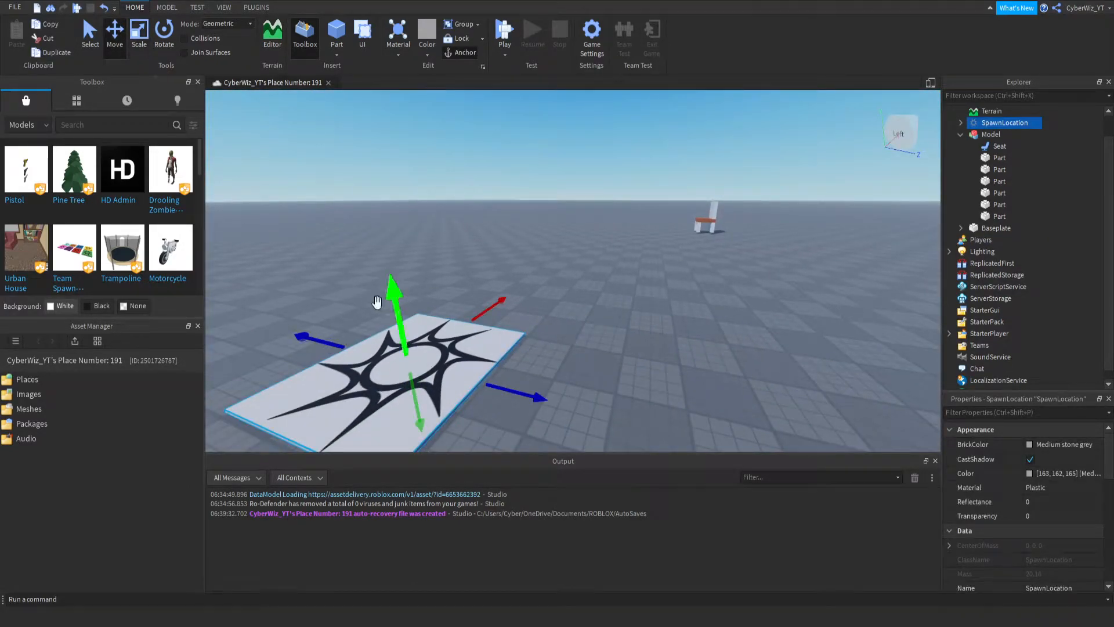
{"action": "left_click_drag", "start_coordinate": [393, 283], "coordinate": [467, 119]}
{"action": "right_click_drag", "start_coordinate": [493, 274], "coordinate": [493, 271]}
{"action": "left_click_drag", "start_coordinate": [439, 242], "coordinate": [450, 181]}
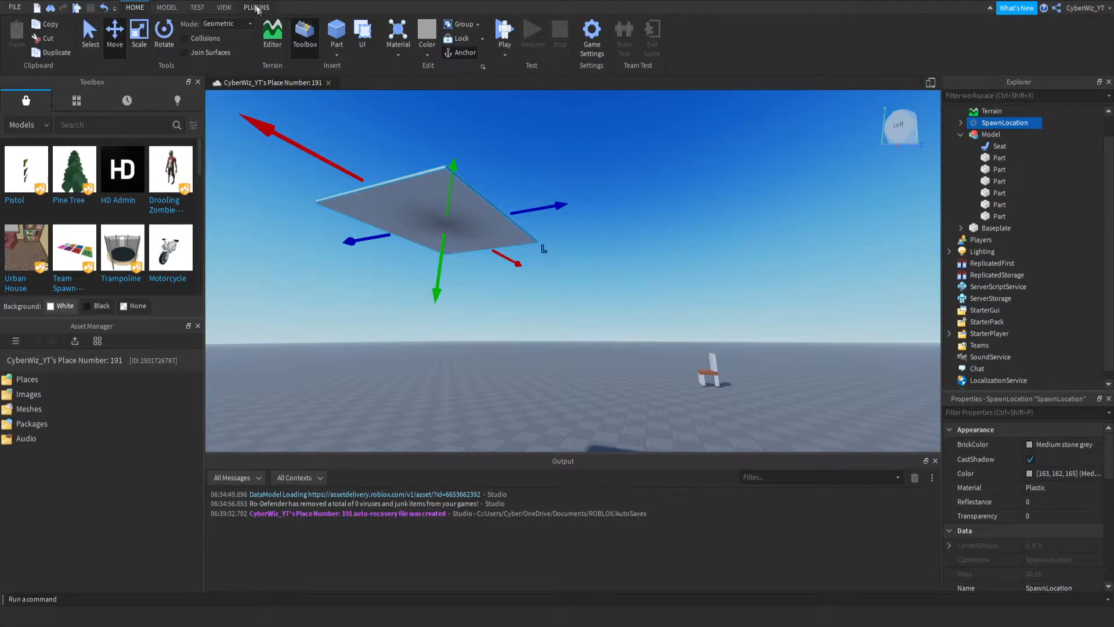
{"action": "right_click_drag", "start_coordinate": [383, 167], "coordinate": [374, 172]}
{"action": "scroll", "coordinate": [376, 173], "scroll_direction": "down", "scroll_amount": 3}
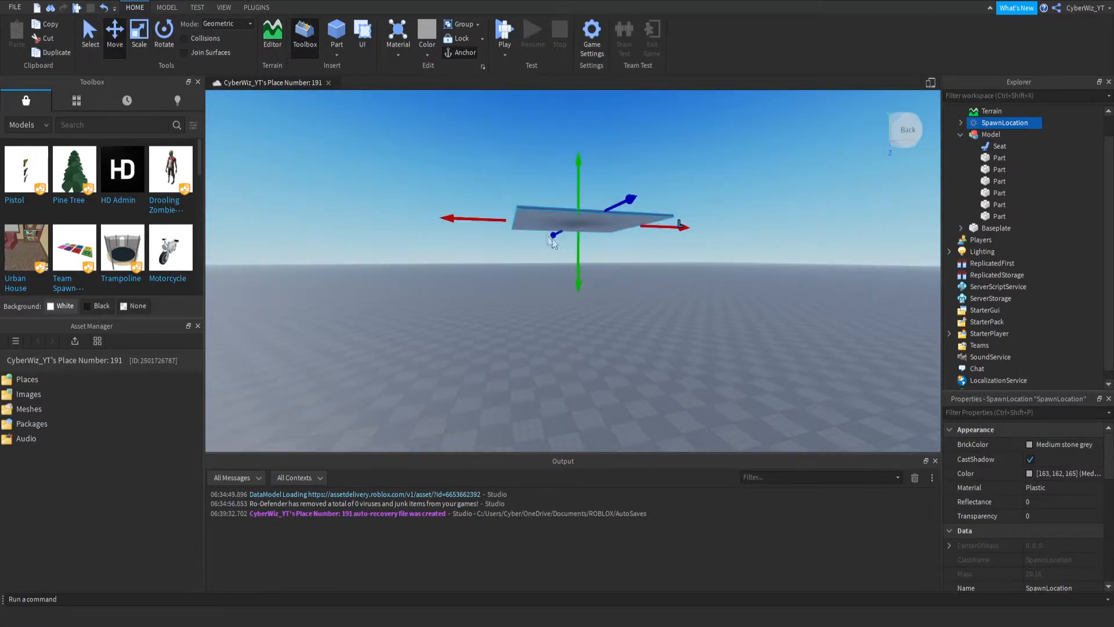
{"action": "left_click_drag", "start_coordinate": [577, 256], "coordinate": [576, 240]}
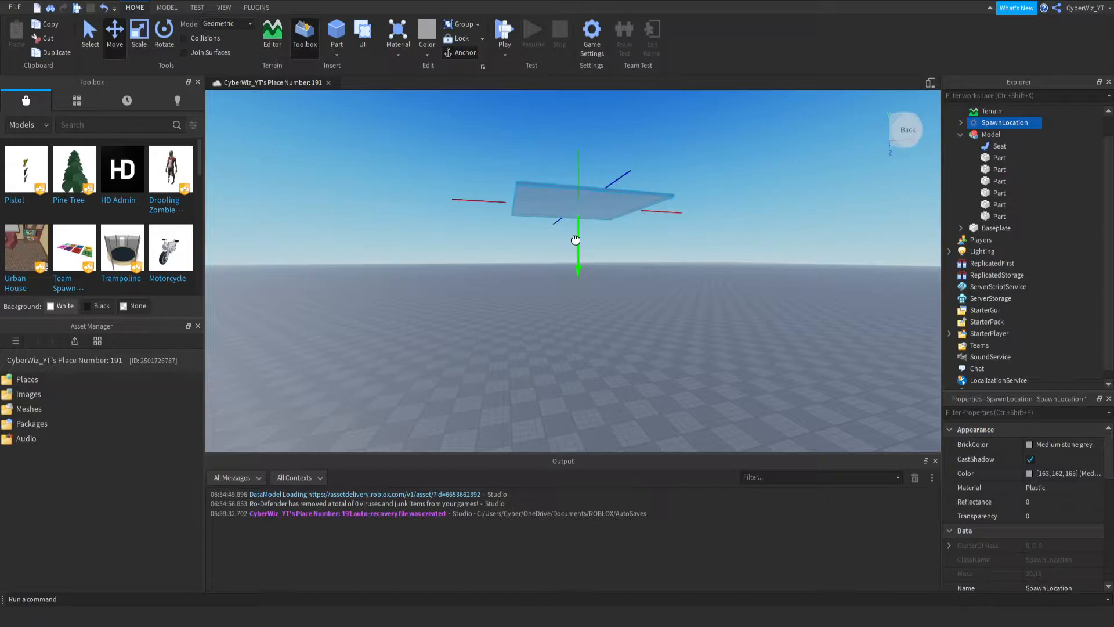
- Insert a new part and move it up beside the underside of the floating SpawnLocation, near its edge
{"action": "left_click", "coordinate": [334, 35]}
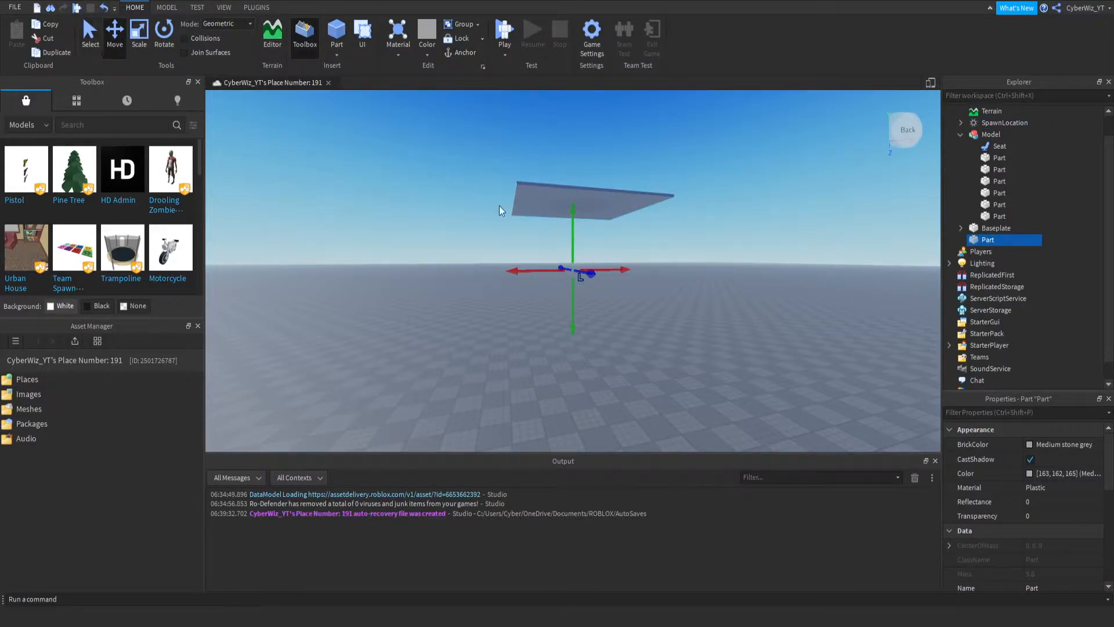
{"action": "key", "text": "s"}
{"action": "left_click_drag", "start_coordinate": [591, 275], "coordinate": [754, 342]}
{"action": "left_click_drag", "start_coordinate": [713, 303], "coordinate": [555, 229]}
{"action": "key", "text": "w"}
{"action": "right_click_drag", "start_coordinate": [556, 230], "coordinate": [556, 231]}
{"action": "left_click_drag", "start_coordinate": [465, 374], "coordinate": [555, 252]}
{"action": "key", "text": "d"}
{"action": "right_click_drag", "start_coordinate": [569, 281], "coordinate": [569, 281]}
{"action": "key", "text": "w"}
{"action": "left_click_drag", "start_coordinate": [419, 198], "coordinate": [408, 182]}
{"action": "key", "text": "a"}
{"action": "key", "text": "w"}
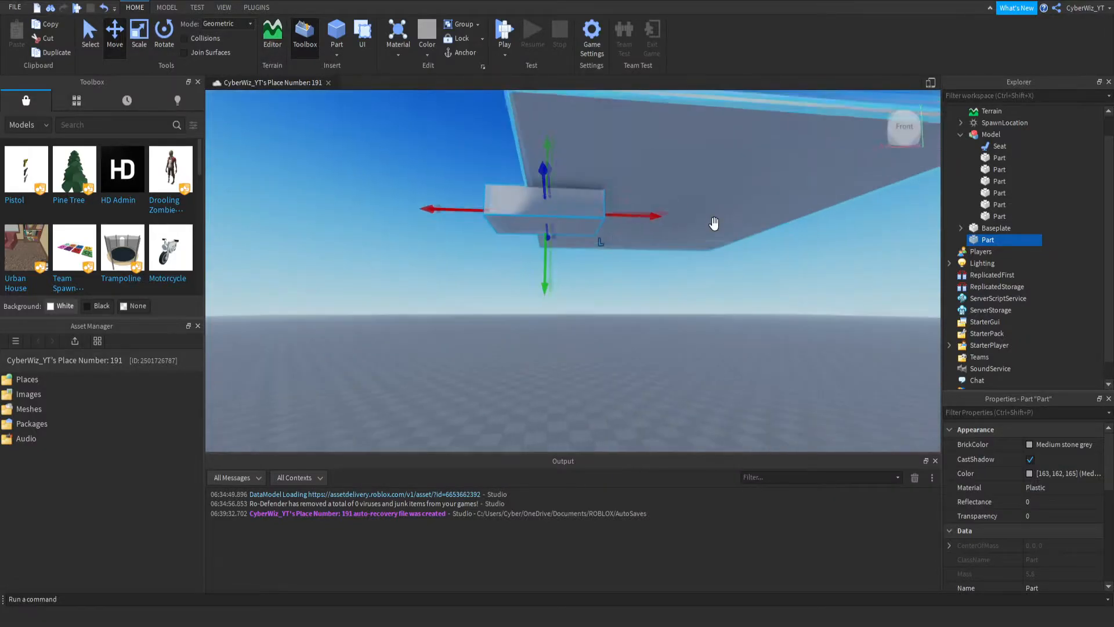
- Scale the new part horizontally into a platform extending past the edges of the SpawnLocation
{"action": "key", "text": "ctrl+3"}
{"action": "left_click_drag", "start_coordinate": [615, 217], "coordinate": [572, 212]}
{"action": "key", "text": "d"}
{"action": "key", "text": "d"}
{"action": "right_click_drag", "start_coordinate": [491, 317], "coordinate": [490, 318]}
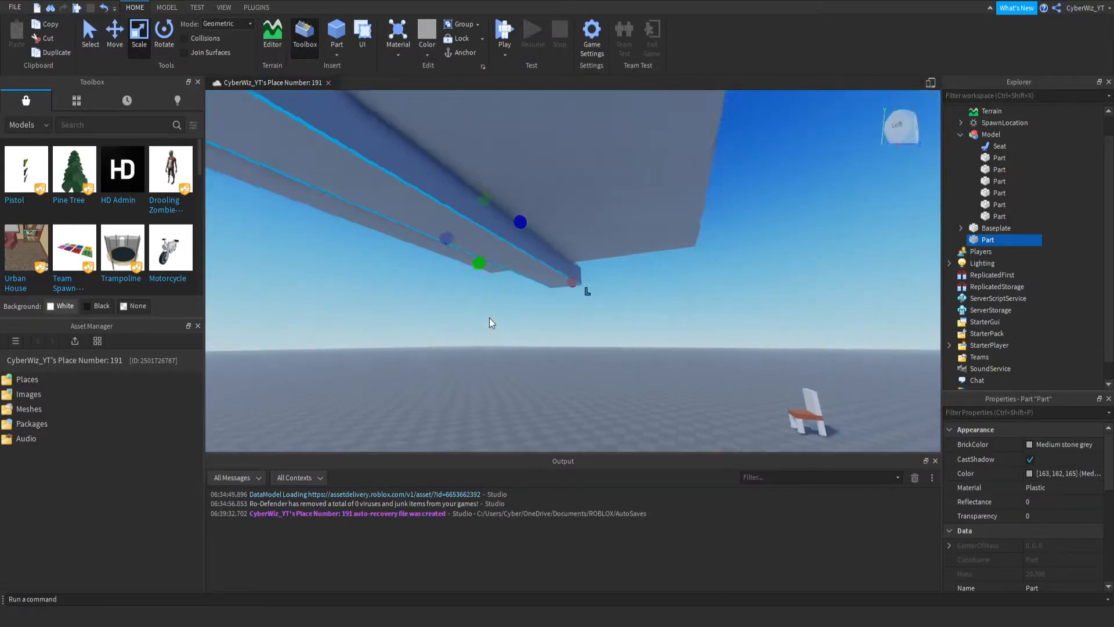
{"action": "key", "text": "s"}
{"action": "left_click_drag", "start_coordinate": [545, 247], "coordinate": [662, 248]}
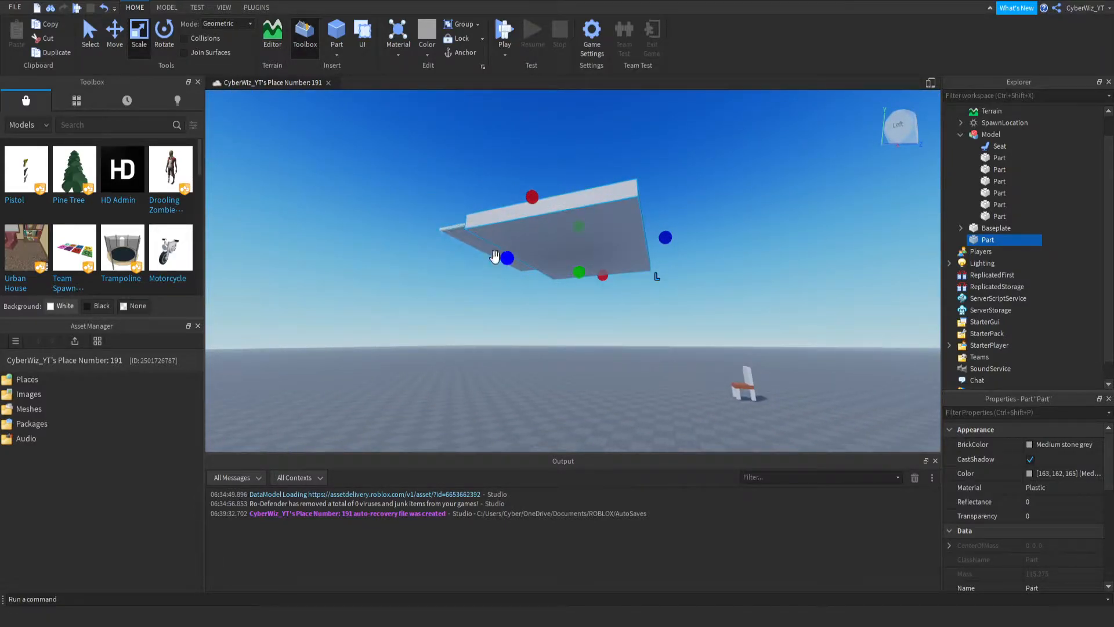
{"action": "left_click_drag", "start_coordinate": [507, 259], "coordinate": [470, 302]}
- Extend the platform part downward into a tall block beneath the SpawnLocation
{"action": "left_click_drag", "start_coordinate": [535, 281], "coordinate": [524, 336]}
{"action": "right_click_drag", "start_coordinate": [524, 327], "coordinate": [524, 335]}
{"action": "key", "text": "s"}
{"action": "left_click", "coordinate": [523, 338]}
{"action": "left_click", "coordinate": [536, 329]}
{"action": "left_click_drag", "start_coordinate": [553, 338], "coordinate": [562, 378]}
{"action": "right_click_drag", "start_coordinate": [562, 359], "coordinate": [562, 354]}
- Raise the SpawnLocation slightly so it sits clear on top of the block
{"action": "key", "text": "w"}
{"action": "key", "text": "s"}
{"action": "left_click", "coordinate": [540, 283]}
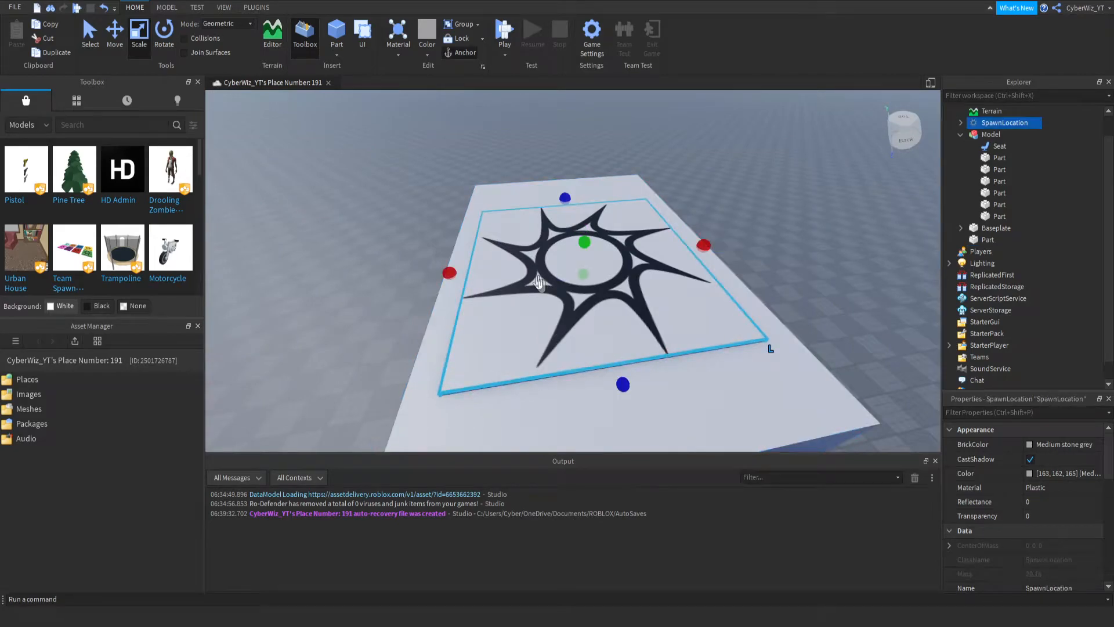
{"action": "left_click", "coordinate": [123, 49]}
{"action": "left_click_drag", "start_coordinate": [585, 205], "coordinate": [584, 201]}
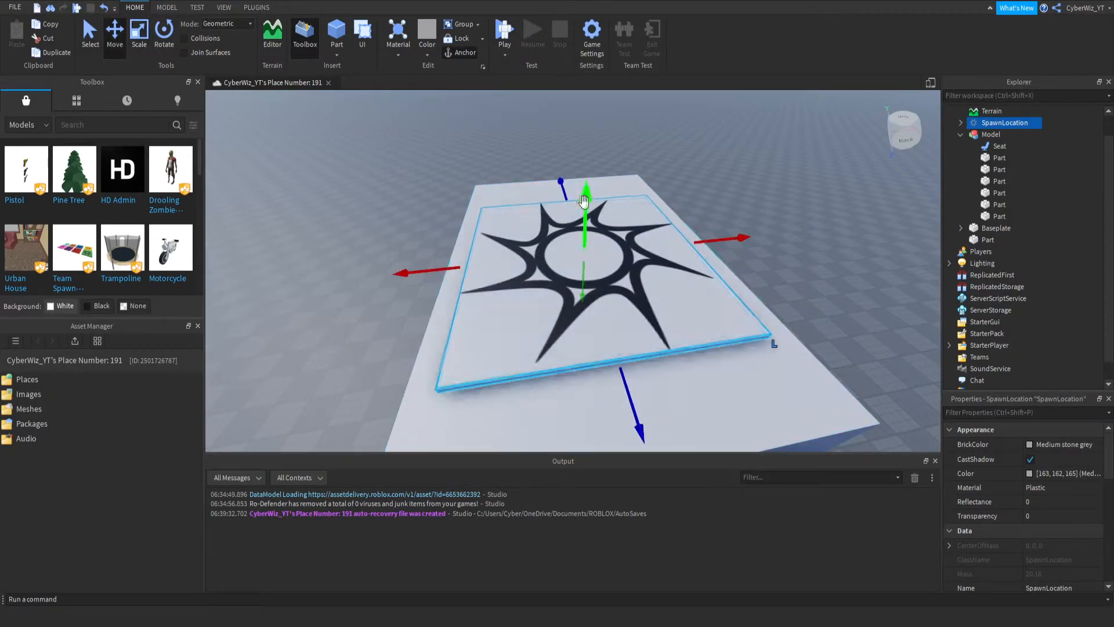
- Delete the sun-pattern decal from the SpawnLocation, set the SpawnLocation's transparency to 1, and clear the selection
{"action": "left_click", "coordinate": [961, 123]}
{"action": "left_click", "coordinate": [987, 139]}
{"action": "key", "text": "Delete"}
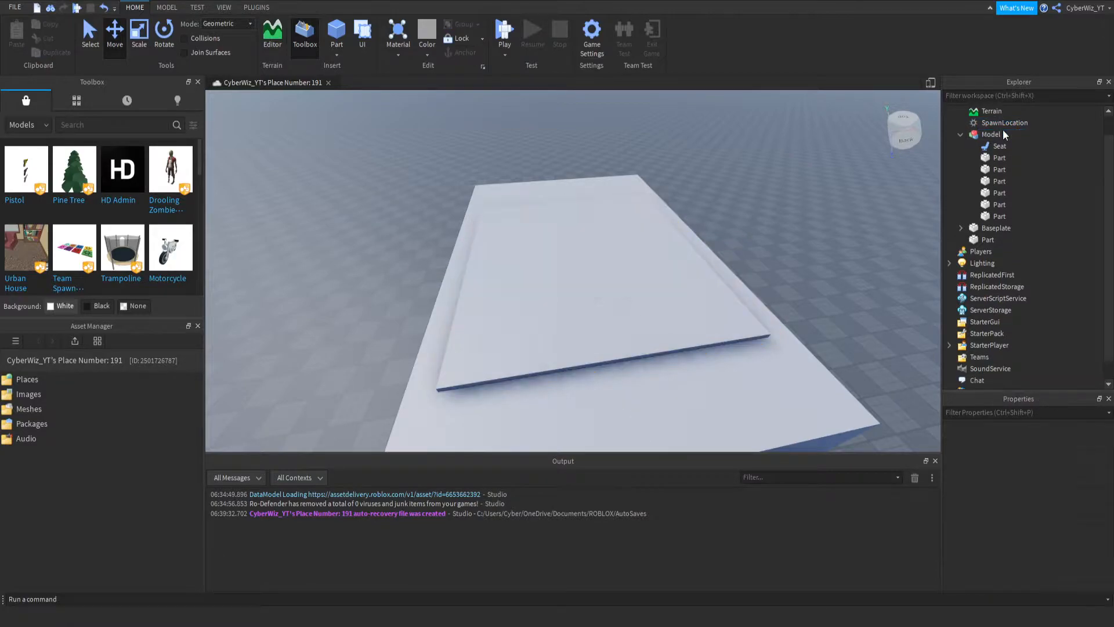
{"action": "left_click", "coordinate": [967, 121]}
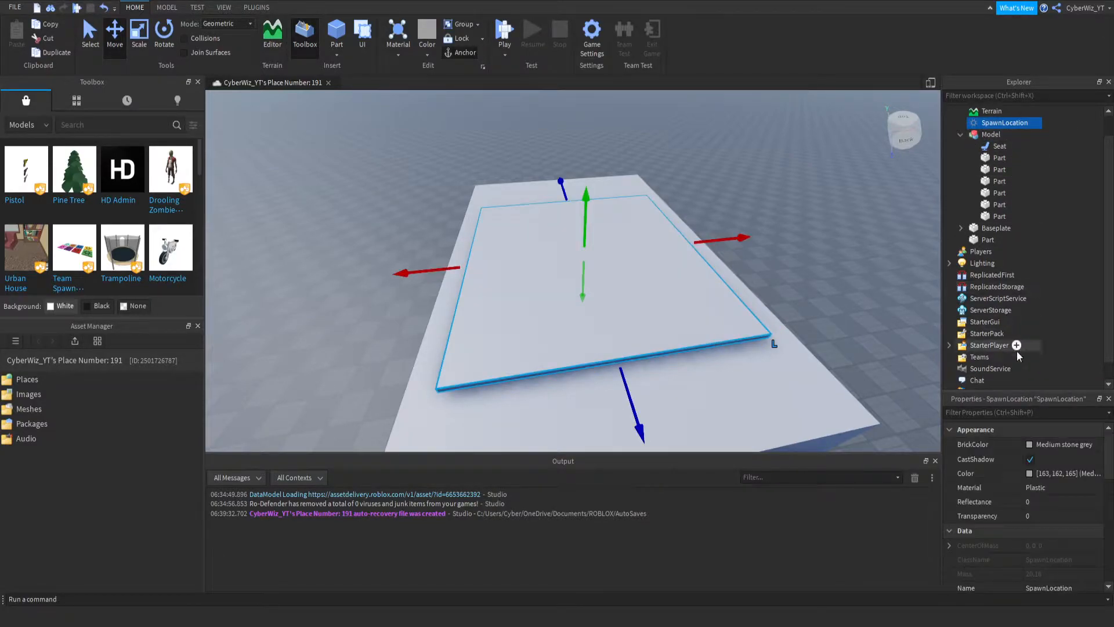
{"action": "left_click", "coordinate": [1036, 516]}
{"action": "type", "text": "1"}
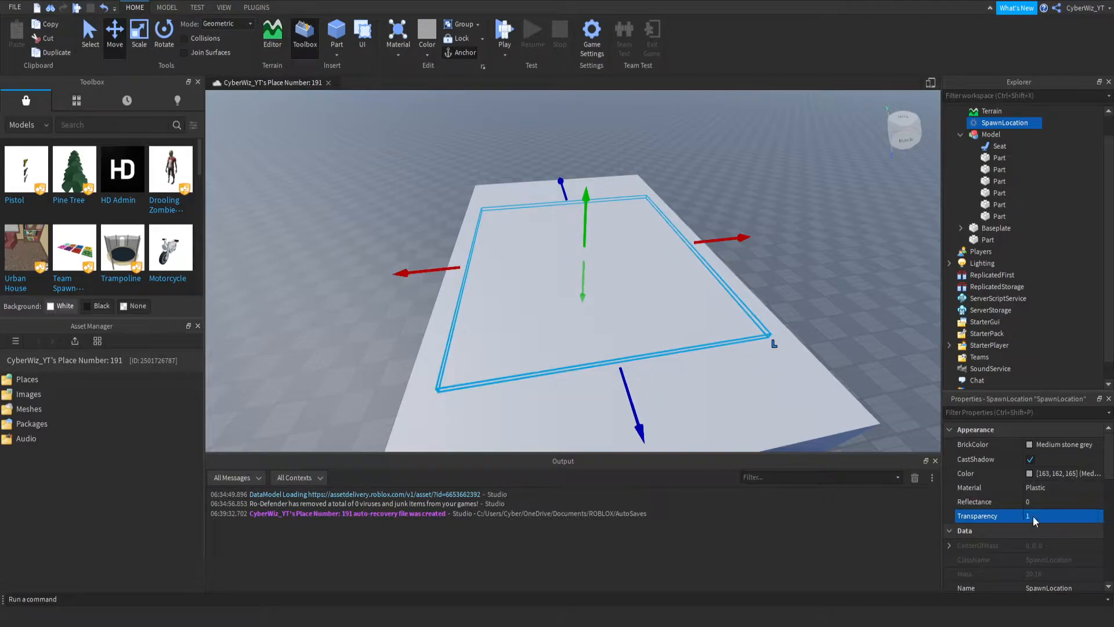
{"action": "right_click_drag", "start_coordinate": [560, 228], "coordinate": [559, 227]}
{"action": "left_click", "coordinate": [848, 390]}
{"action": "right_click_drag", "start_coordinate": [552, 283], "coordinate": [552, 283]}
{"action": "scroll", "coordinate": [552, 282], "scroll_direction": "down", "scroll_amount": 3}
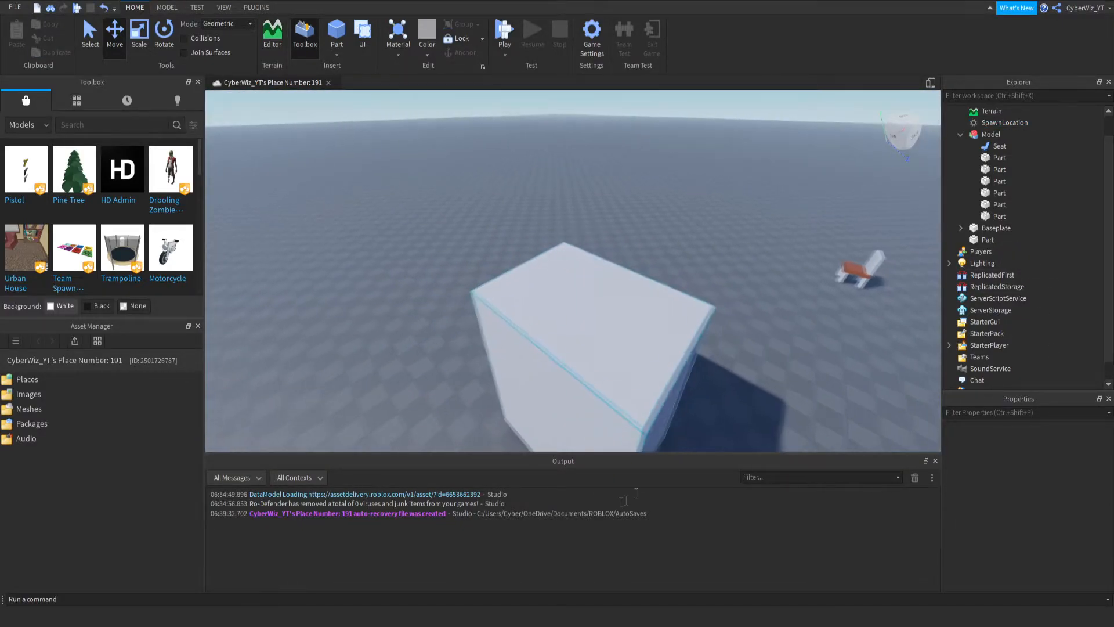
{"action": "key", "text": "s"}
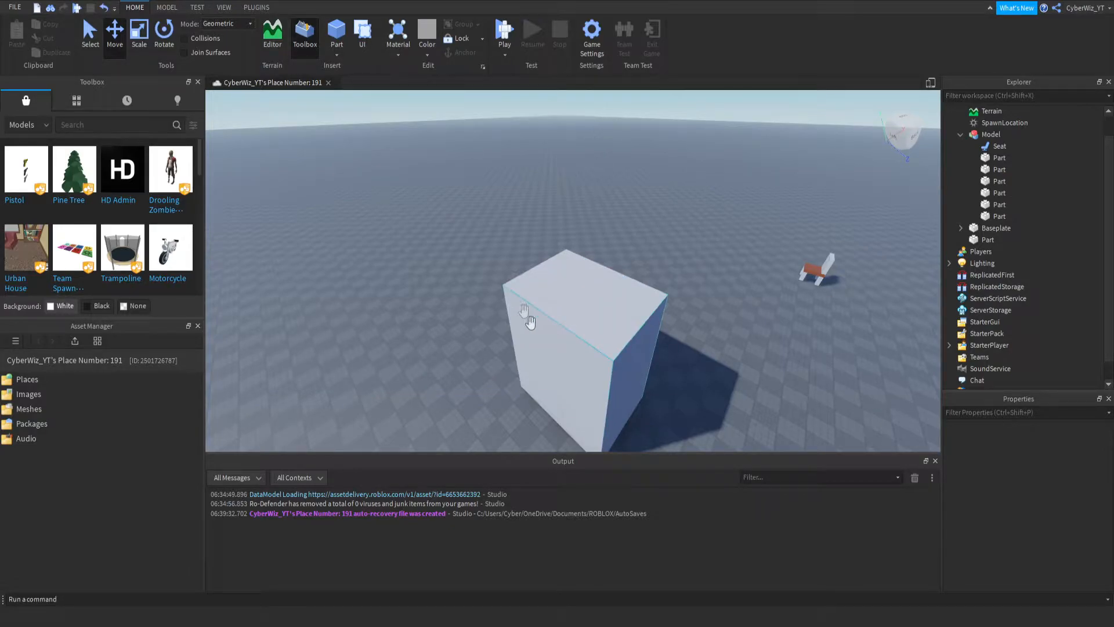
{"action": "right_click_drag", "start_coordinate": [521, 303], "coordinate": [521, 303]}
{"action": "key", "text": "w"}
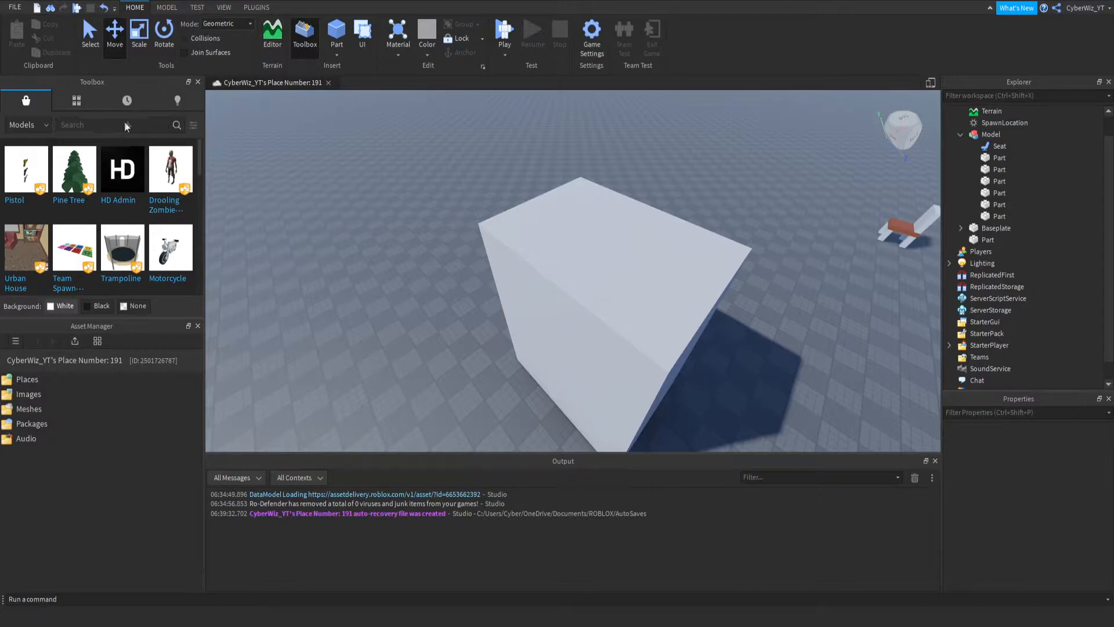
{"action": "right_click_drag", "start_coordinate": [598, 199], "coordinate": [597, 199]}
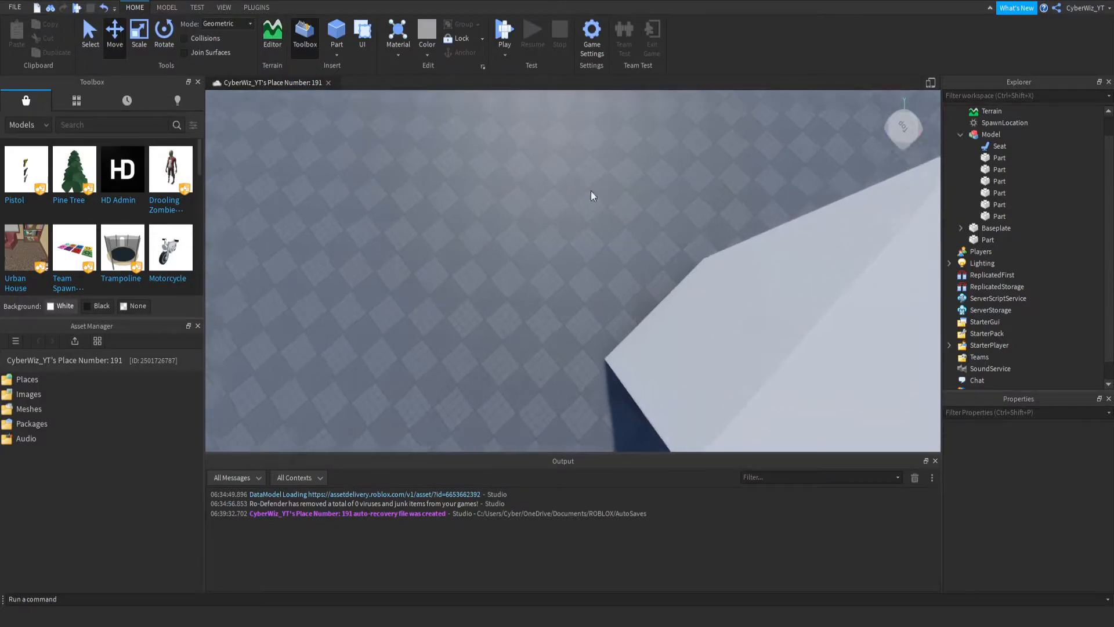
{"action": "key", "text": "w"}
{"action": "left_click", "coordinate": [337, 32]}
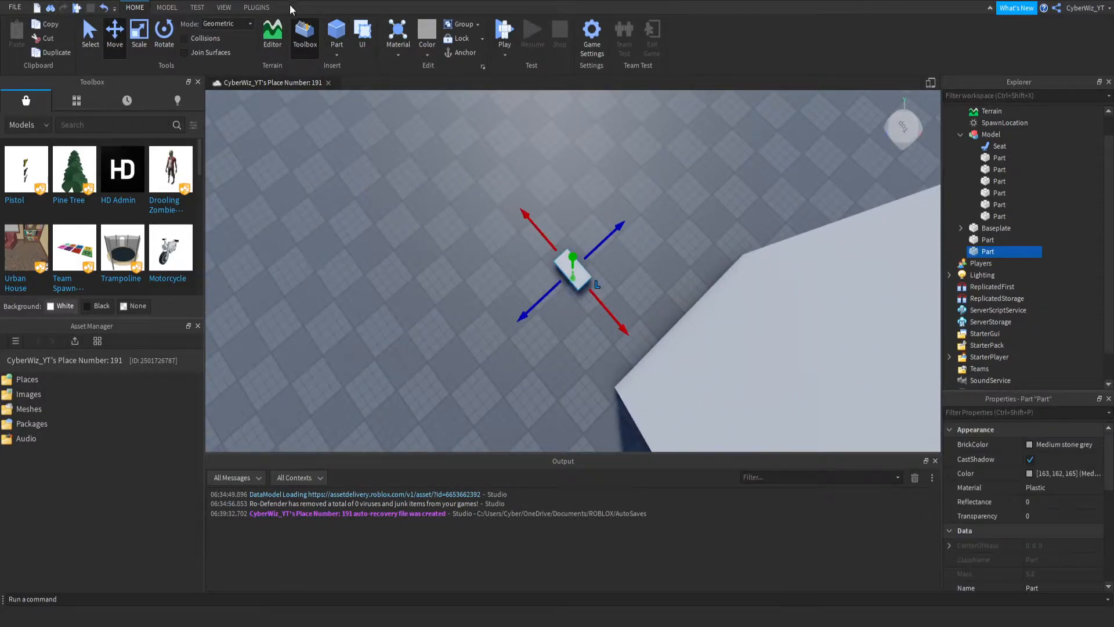
{"action": "key", "text": "Delete"}
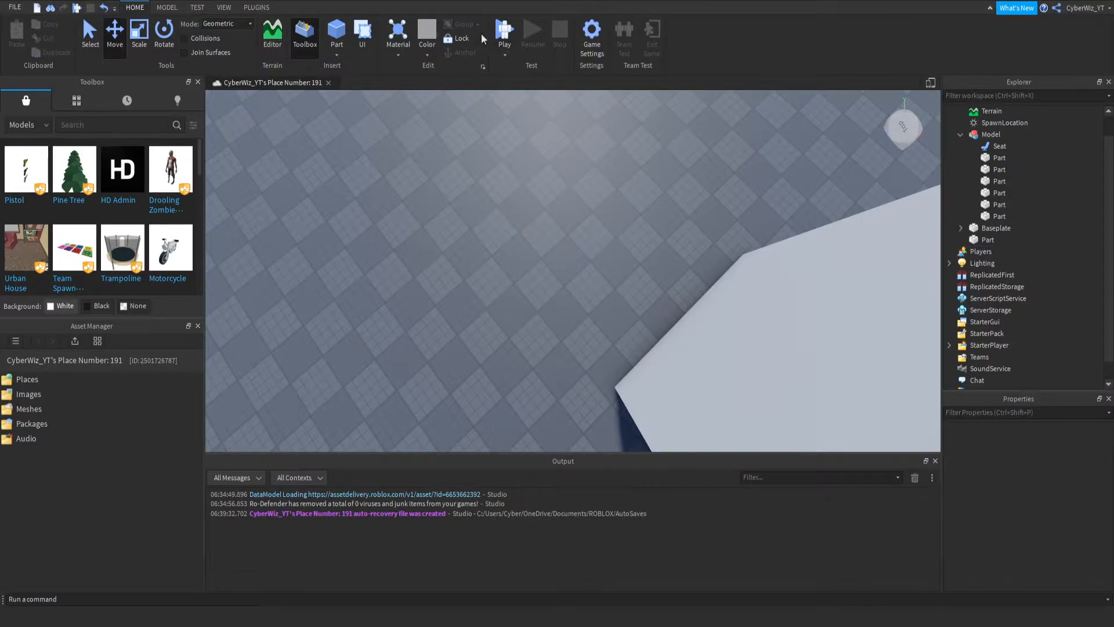
- Insert a cylinder part on the baseplate beside the tall block
{"action": "left_click", "coordinate": [345, 105]}
{"action": "right_click_drag", "start_coordinate": [434, 209], "coordinate": [437, 214]}
{"action": "key", "text": "w"}
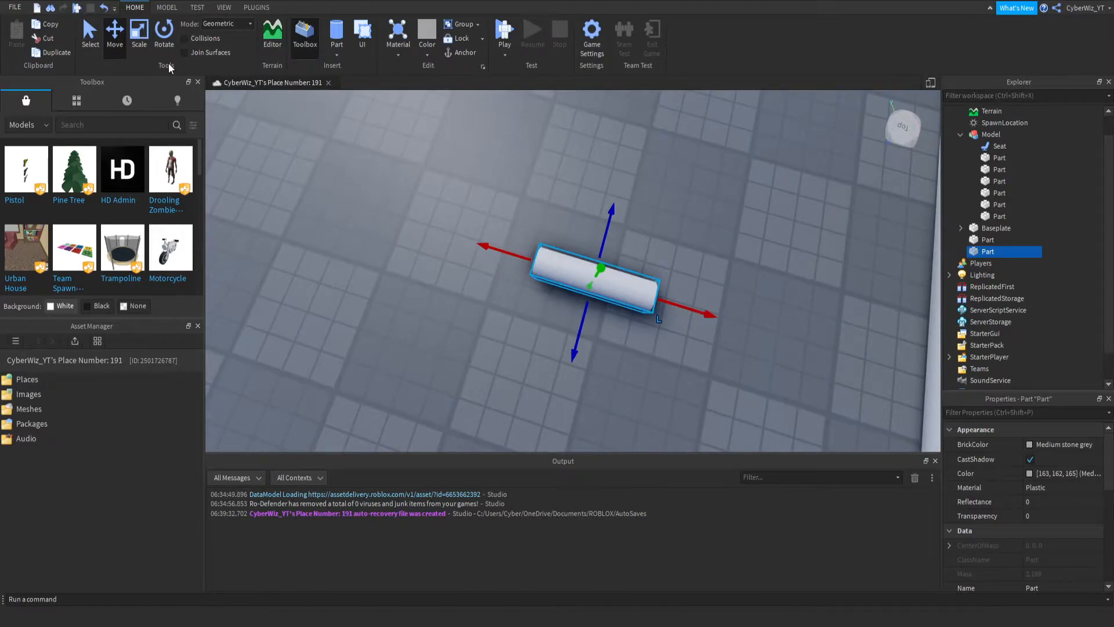
- Rotate the cylinder upright and set its orientation to exactly 0, 0, -90
{"action": "key", "text": "ctrl+4"}
{"action": "left_click_drag", "start_coordinate": [572, 262], "coordinate": [623, 287]}
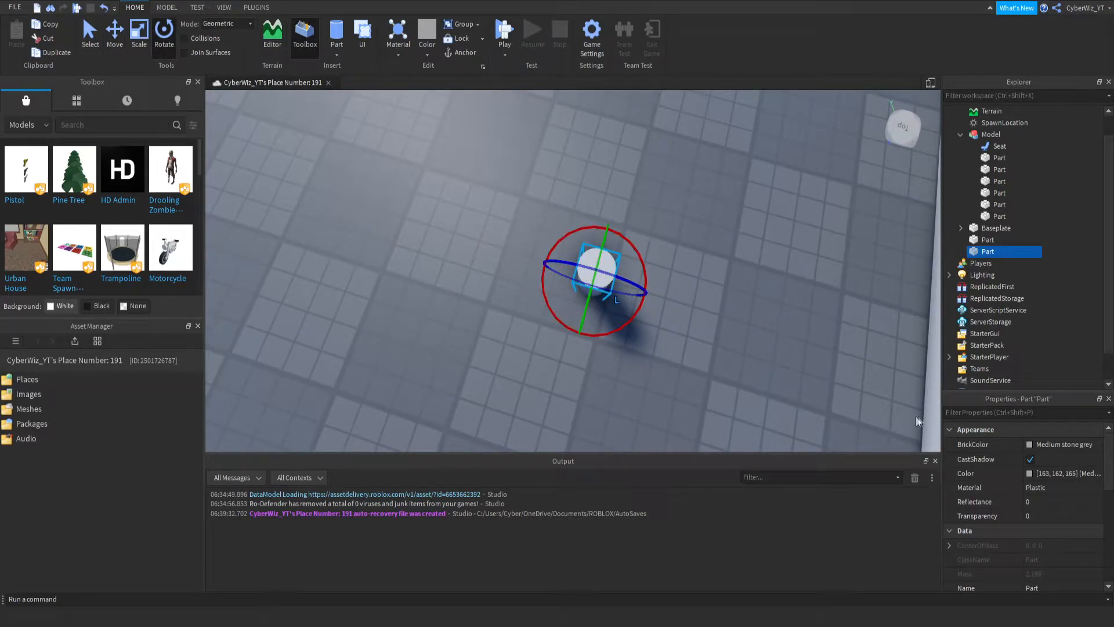
{"action": "scroll", "coordinate": [1054, 546], "scroll_direction": "down", "scroll_amount": 3}
{"action": "double_click", "coordinate": [1035, 543]}
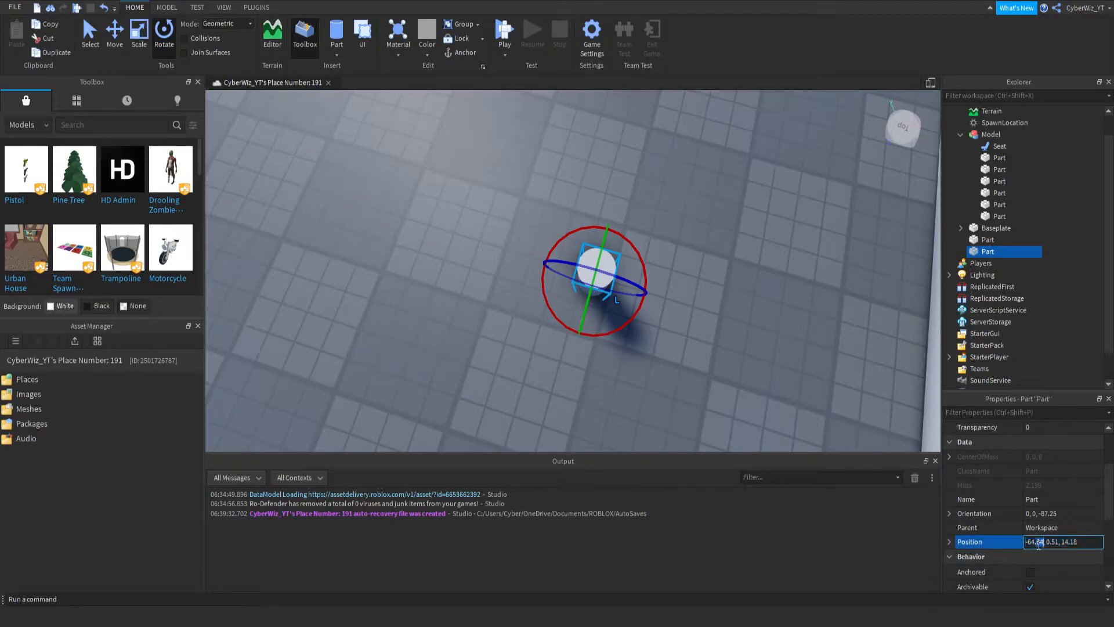
{"action": "left_click", "coordinate": [1052, 514]}
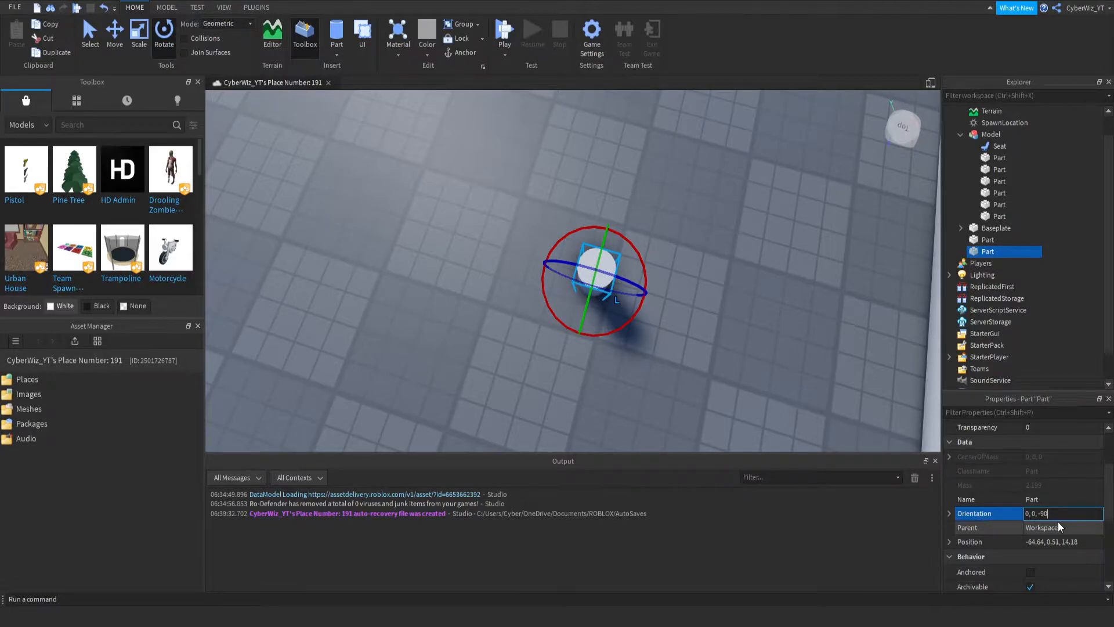
{"action": "key", "text": "Return"}
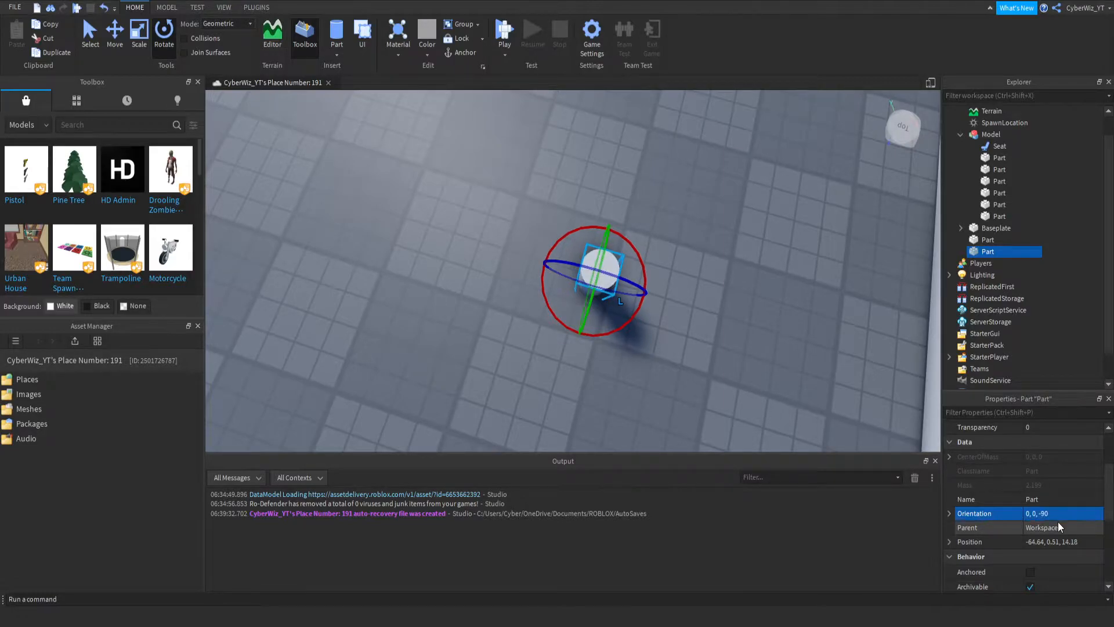
- Scale the upright cylinder outward to make it noticeably thicker
{"action": "left_click", "coordinate": [146, 34]}
{"action": "left_click_drag", "start_coordinate": [587, 313], "coordinate": [567, 372]}
{"action": "right_click_drag", "start_coordinate": [556, 357], "coordinate": [556, 357]}
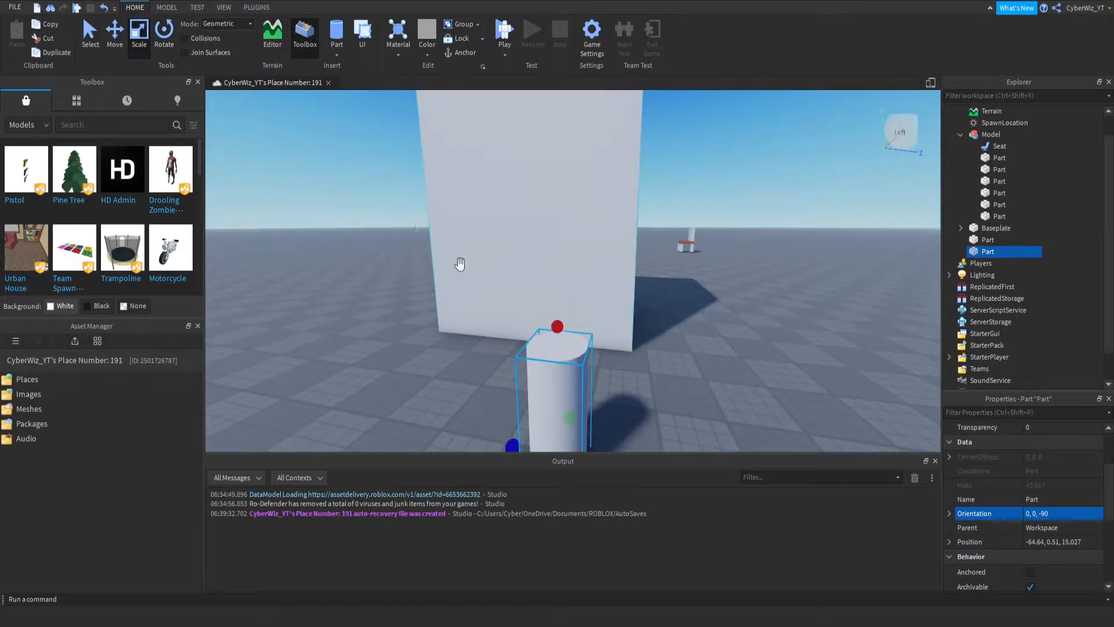
{"action": "right_click_drag", "start_coordinate": [590, 301], "coordinate": [591, 303]}
{"action": "left_click_drag", "start_coordinate": [601, 310], "coordinate": [615, 326]}
{"action": "right_click_drag", "start_coordinate": [607, 285], "coordinate": [607, 283]}
- Move the cylinder beside the tall block, raise it, and extend it upward into a taller pole
{"action": "key", "text": "s"}
{"action": "left_click", "coordinate": [115, 35]}
{"action": "left_click_drag", "start_coordinate": [472, 360], "coordinate": [403, 364]}
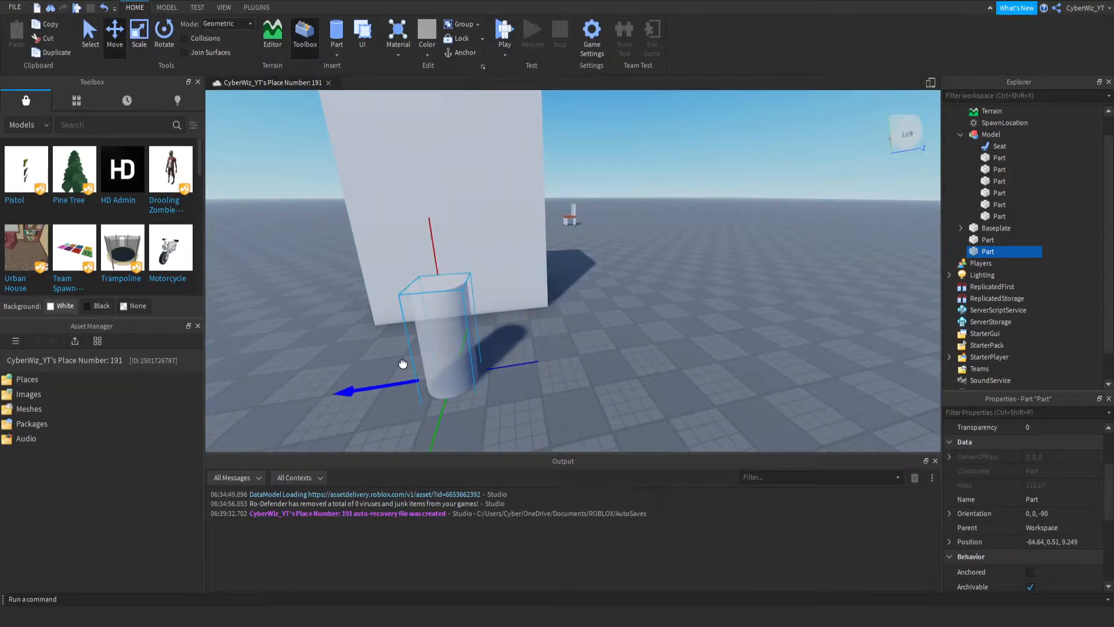
{"action": "left_click_drag", "start_coordinate": [430, 230], "coordinate": [415, 129]}
{"action": "right_click_drag", "start_coordinate": [523, 394], "coordinate": [550, 311]}
{"action": "left_click_drag", "start_coordinate": [565, 307], "coordinate": [555, 311]}
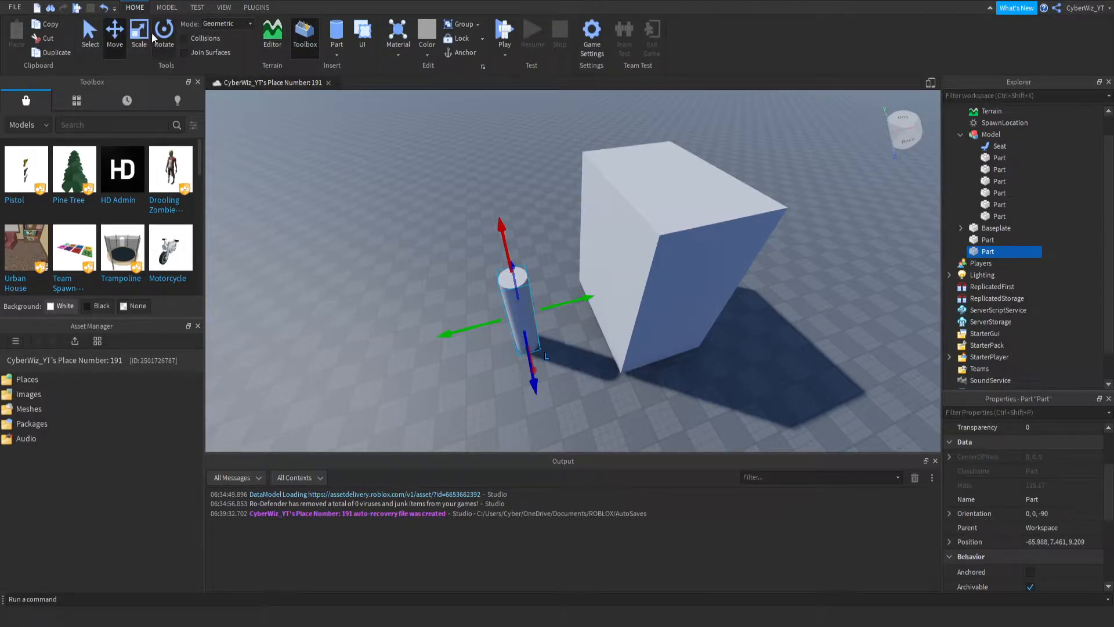
{"action": "left_click", "coordinate": [132, 51]}
{"action": "left_click_drag", "start_coordinate": [511, 267], "coordinate": [502, 233]}
- Search the model library for "strawberry", insert the whole red Strawberry model, and clear the search
{"action": "key", "text": "w"}
{"action": "right_click_drag", "start_coordinate": [666, 244], "coordinate": [666, 252]}
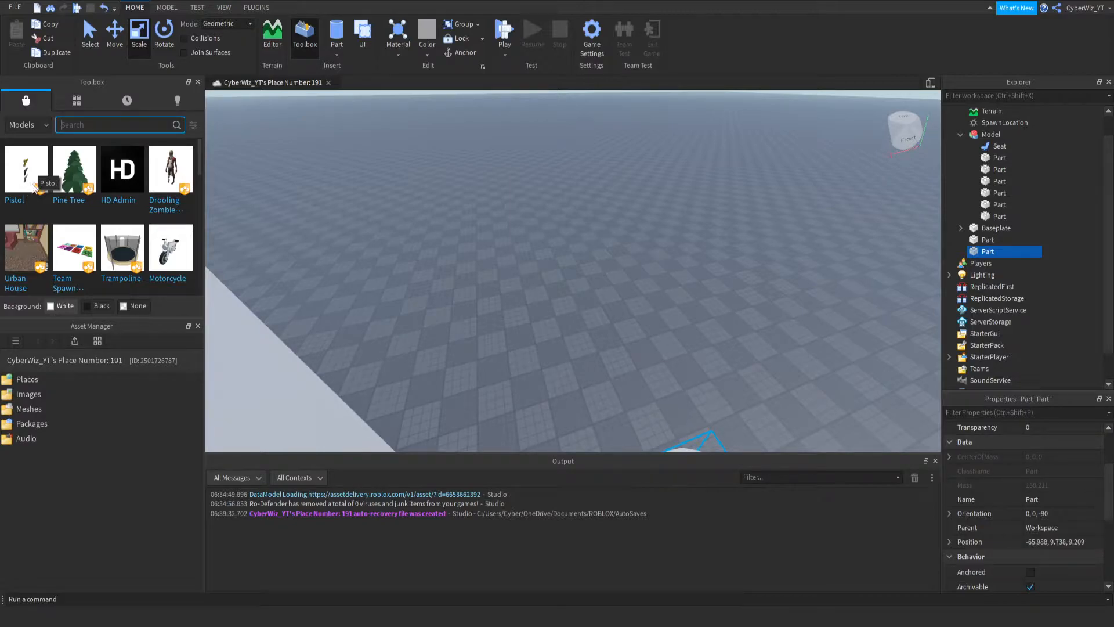
{"action": "type", "text": "st"}
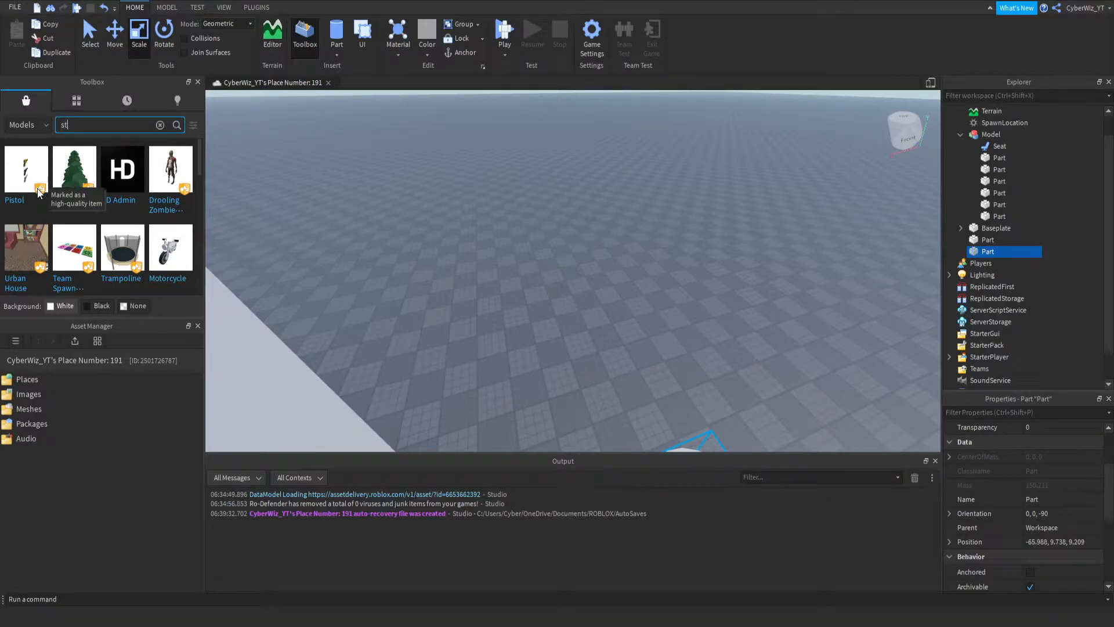
{"action": "type", "text": "rawberry"}
{"action": "key", "text": "Return"}
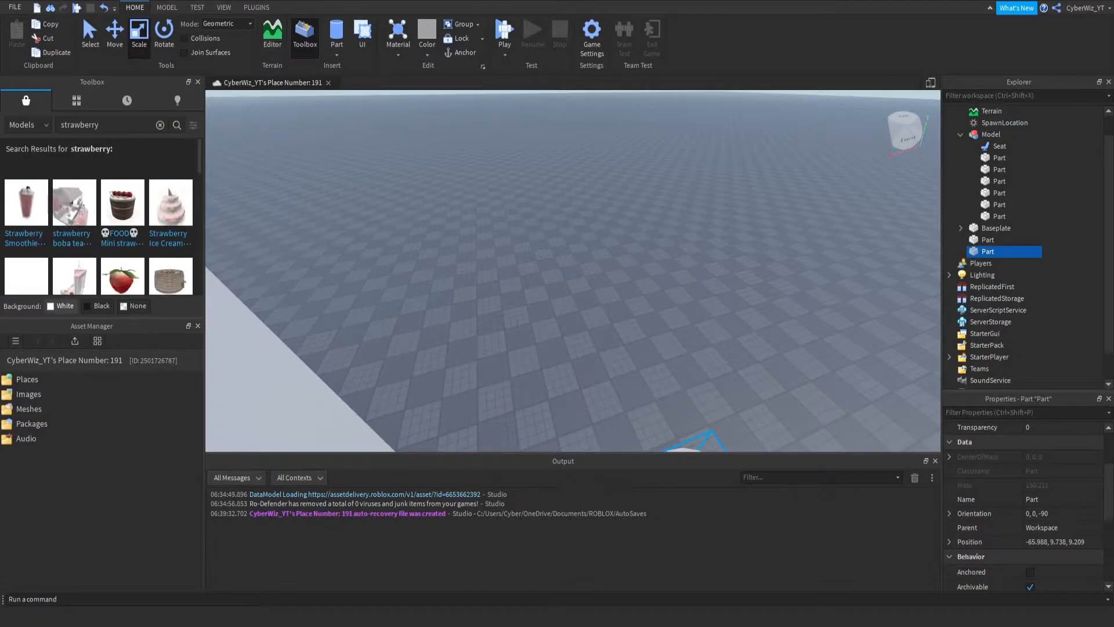
{"action": "scroll", "coordinate": [169, 251], "scroll_direction": "down", "scroll_amount": 2}
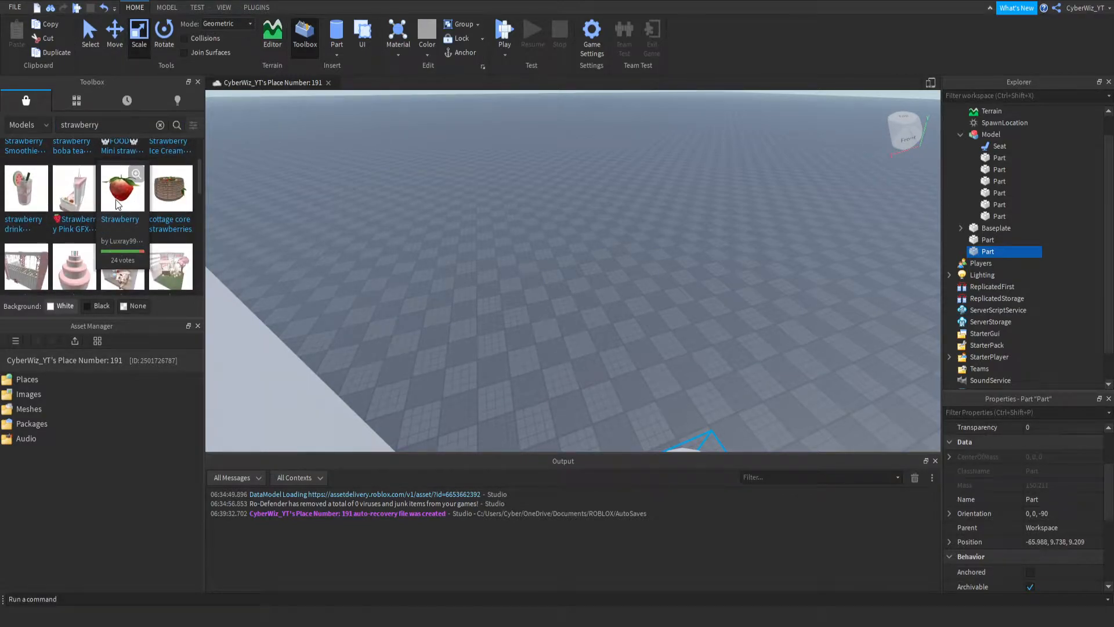
{"action": "left_click", "coordinate": [122, 195]}
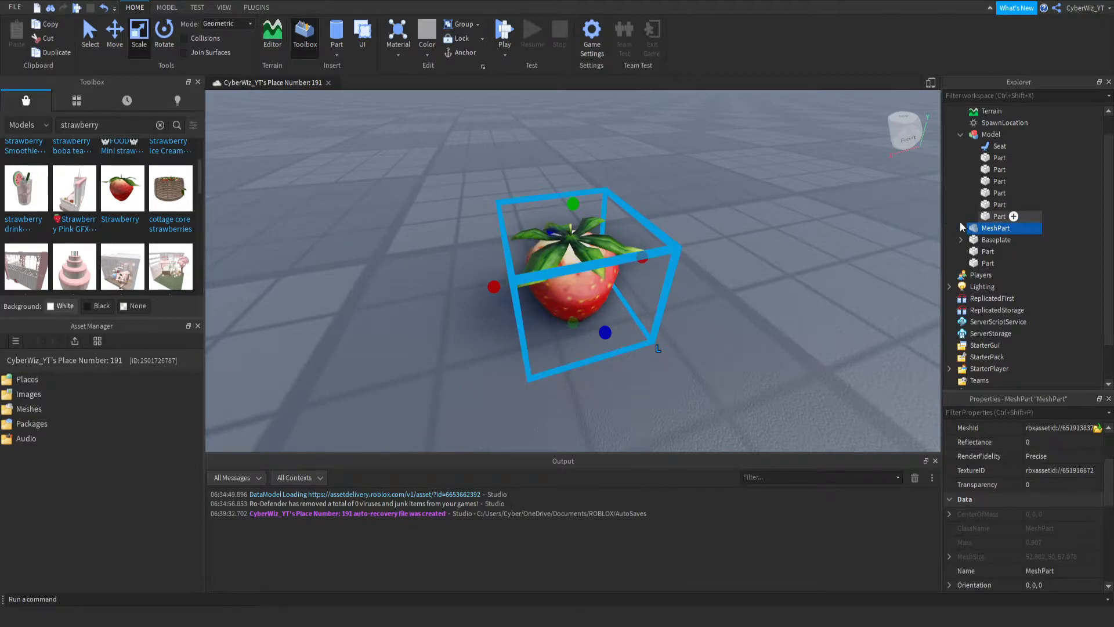
{"action": "left_click", "coordinate": [161, 126]}
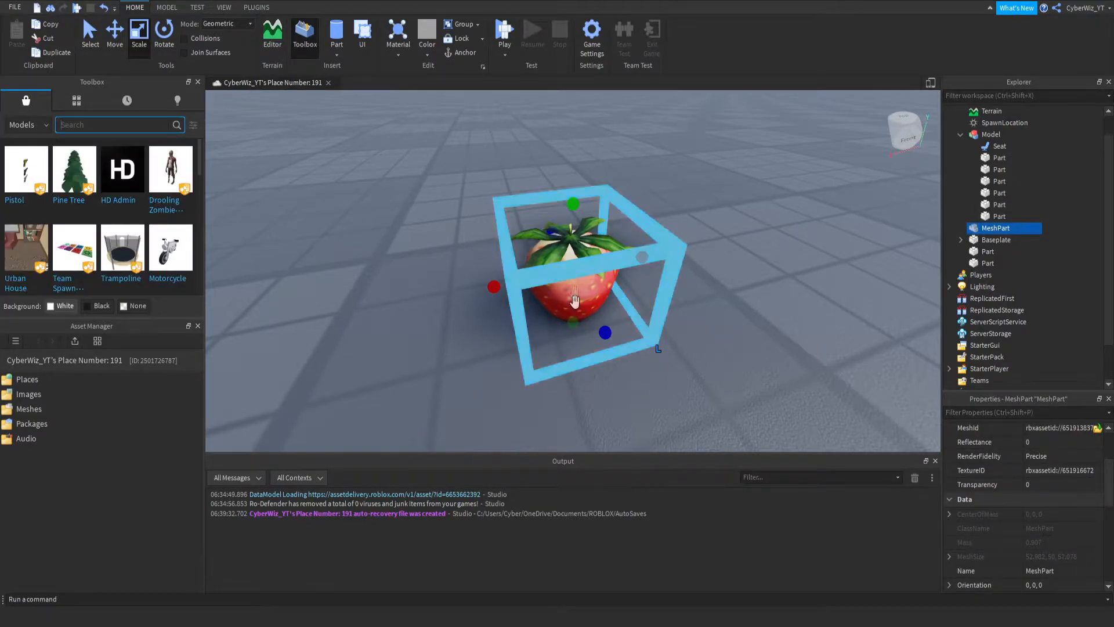
- Move the strawberry mesh from the ground onto the top face of the cylinder pole
{"action": "scroll", "coordinate": [569, 272], "scroll_direction": "down", "scroll_amount": 5}
{"action": "right_click_drag", "start_coordinate": [569, 272], "coordinate": [570, 272]}
{"action": "left_click_drag", "start_coordinate": [570, 272], "coordinate": [578, 267]}
{"action": "right_click_drag", "start_coordinate": [569, 271], "coordinate": [578, 267]}
{"action": "left_click_drag", "start_coordinate": [578, 267], "coordinate": [591, 278]}
{"action": "right_click_drag", "start_coordinate": [578, 267], "coordinate": [590, 278]}
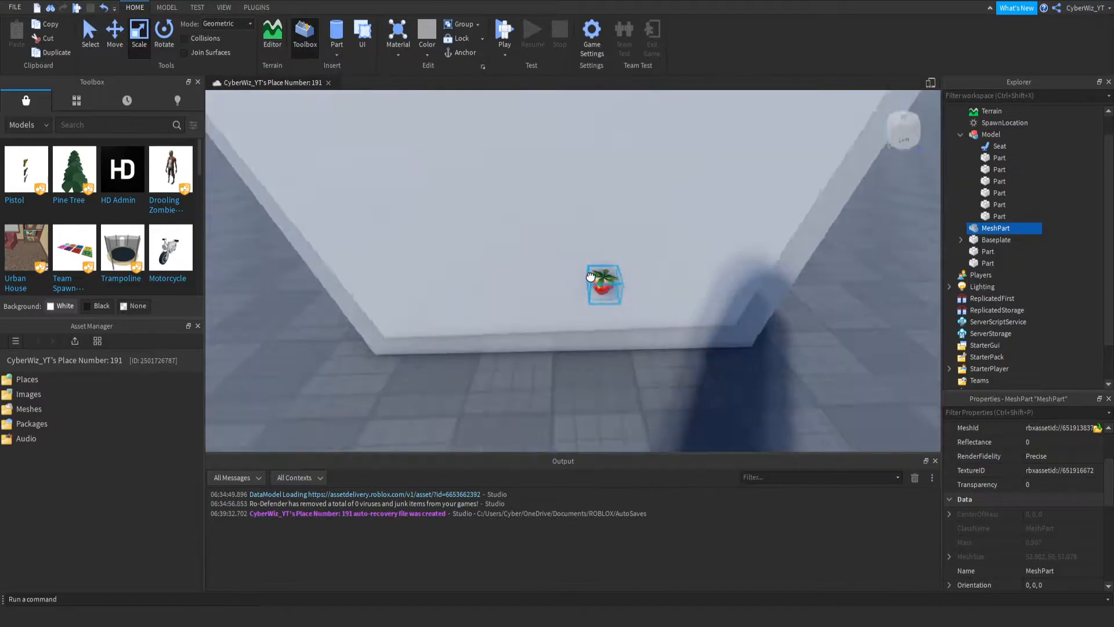
{"action": "left_click_drag", "start_coordinate": [591, 277], "coordinate": [582, 274]}
{"action": "right_click_drag", "start_coordinate": [591, 278], "coordinate": [582, 275]}
{"action": "left_click_drag", "start_coordinate": [583, 275], "coordinate": [605, 219]}
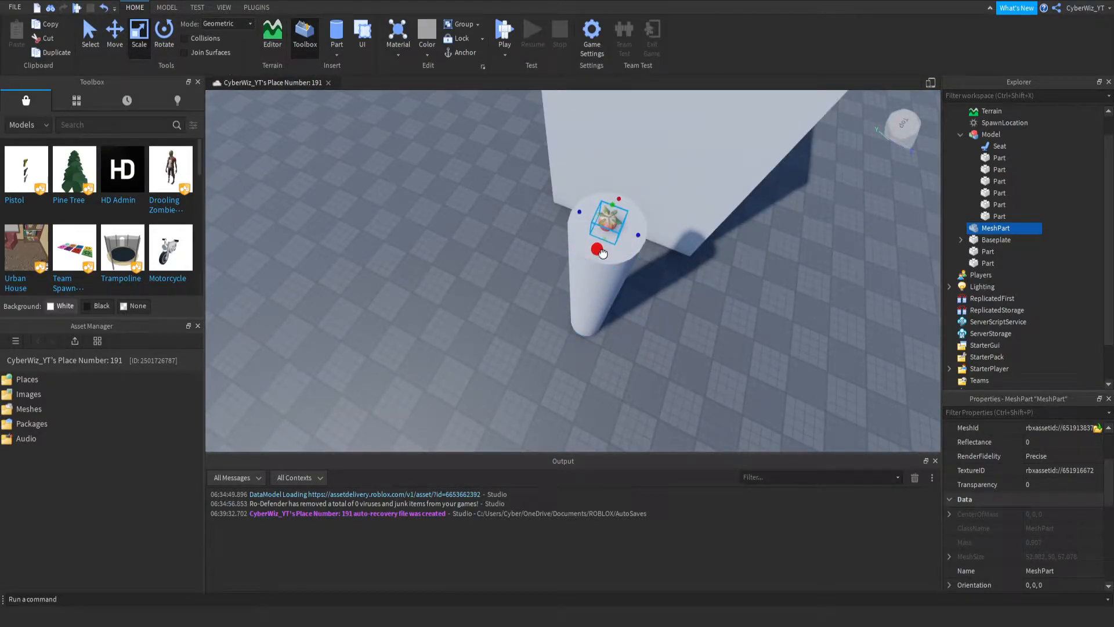
- Scale the strawberry up until it is wider than the pole and shift it back over the pole's top
{"action": "left_click_drag", "start_coordinate": [598, 248], "coordinate": [567, 329]}
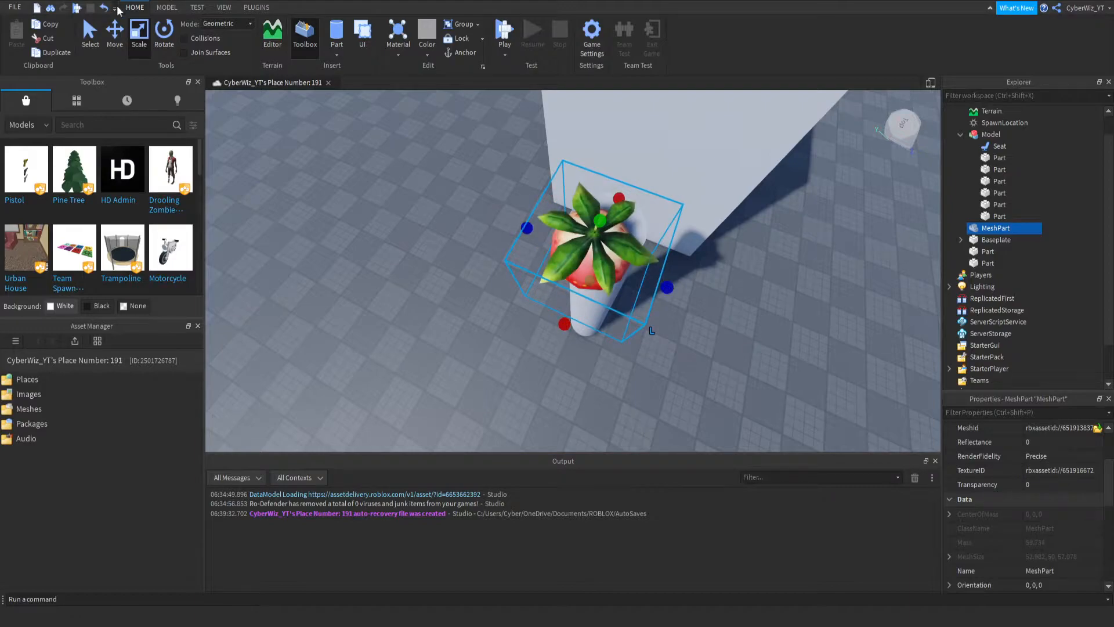
{"action": "left_click", "coordinate": [116, 46]}
{"action": "left_click_drag", "start_coordinate": [554, 340], "coordinate": [563, 307]}
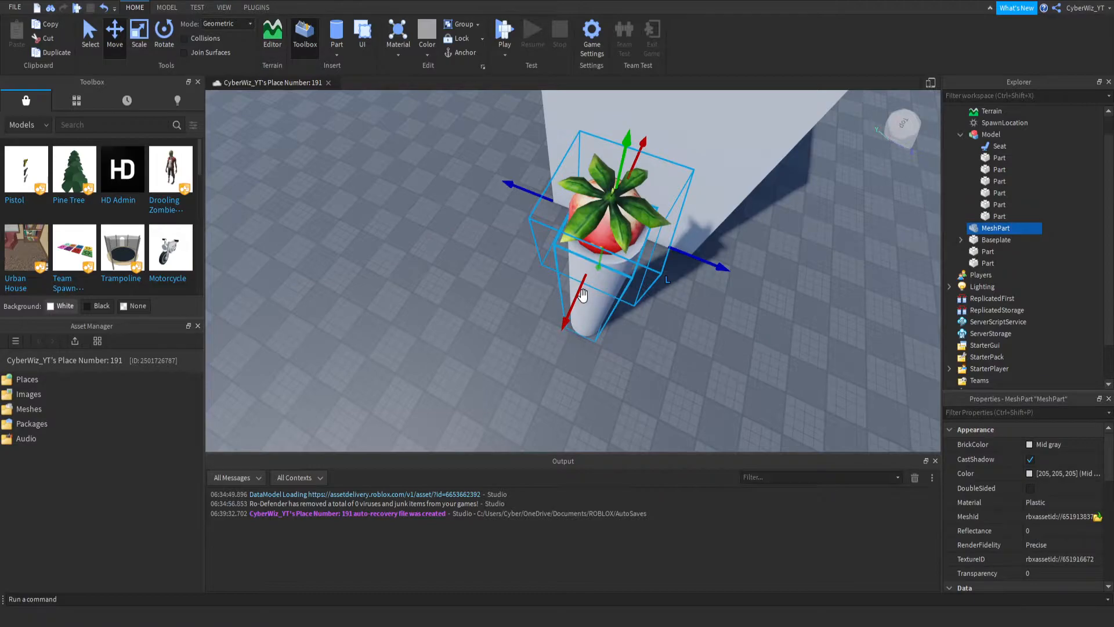
{"action": "left_click_drag", "start_coordinate": [580, 291], "coordinate": [579, 298]}
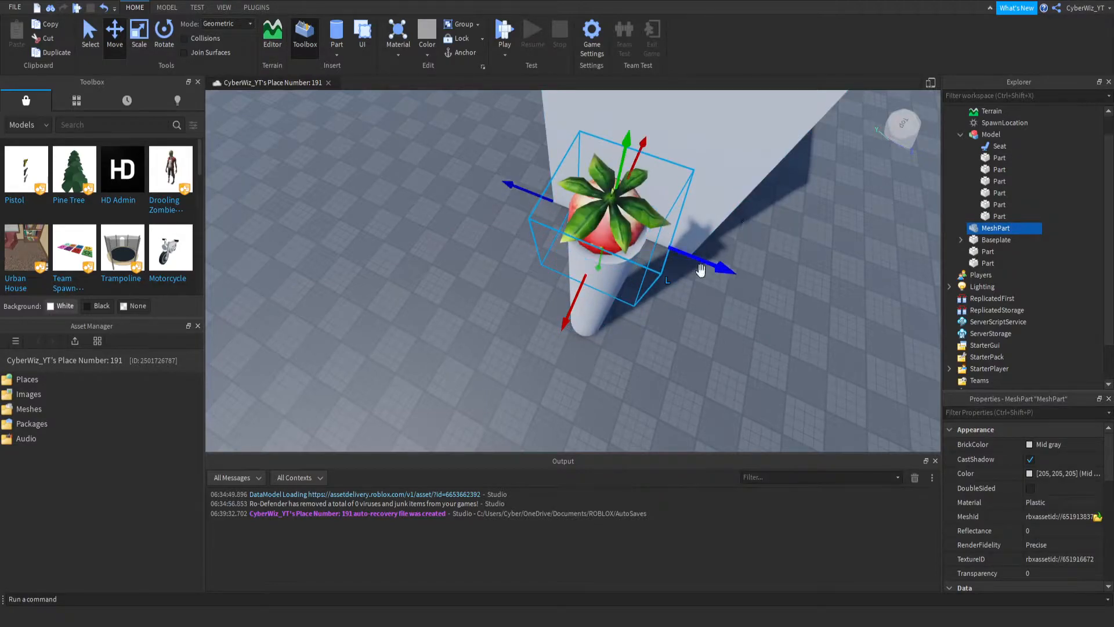
- Enlarge the strawberry further into a giant fruit and turn on its Anchored property
{"action": "left_click", "coordinate": [133, 45]}
{"action": "left_click_drag", "start_coordinate": [671, 254], "coordinate": [930, 336]}
{"action": "key", "text": "s"}
{"action": "right_click_drag", "start_coordinate": [639, 223], "coordinate": [639, 221]}
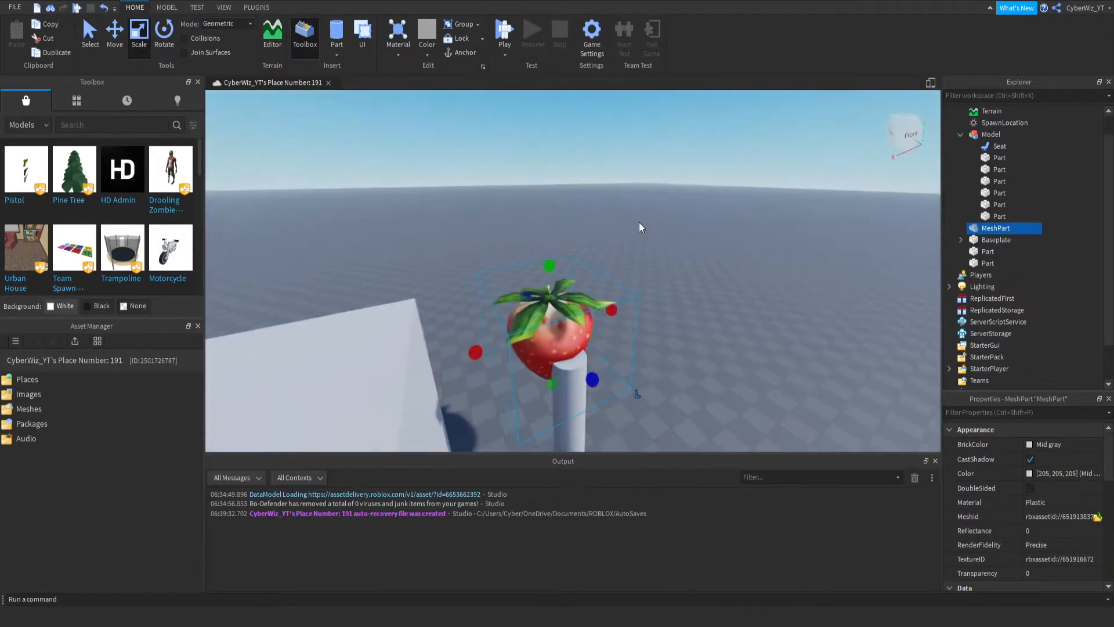
{"action": "left_click", "coordinate": [114, 44]}
{"action": "scroll", "coordinate": [1016, 521], "scroll_direction": "down", "scroll_amount": 5}
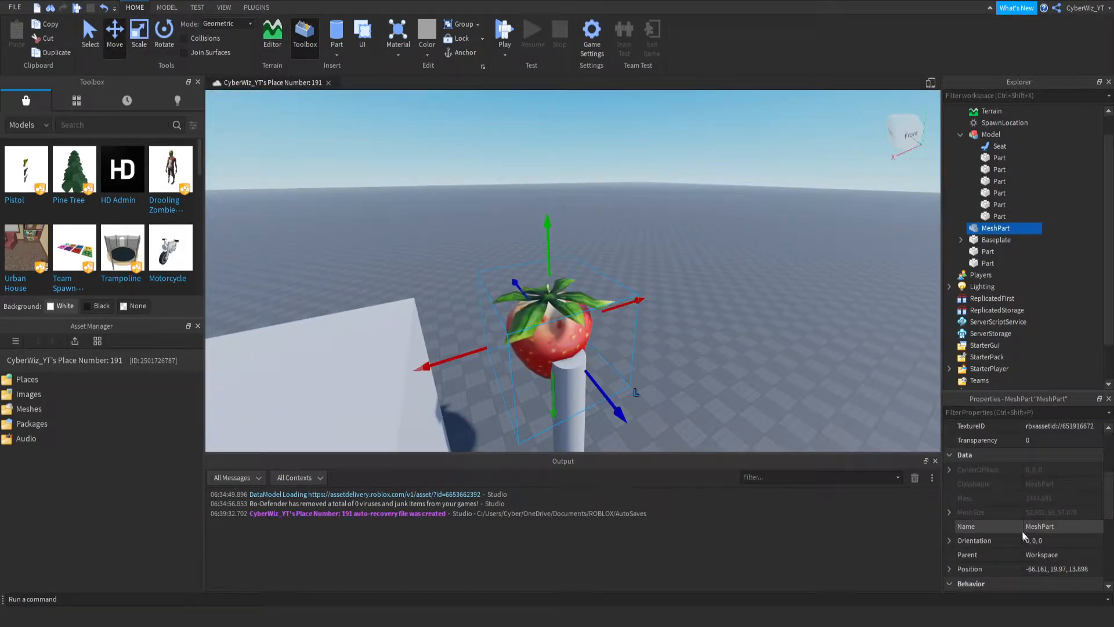
{"action": "left_click", "coordinate": [1031, 509]}
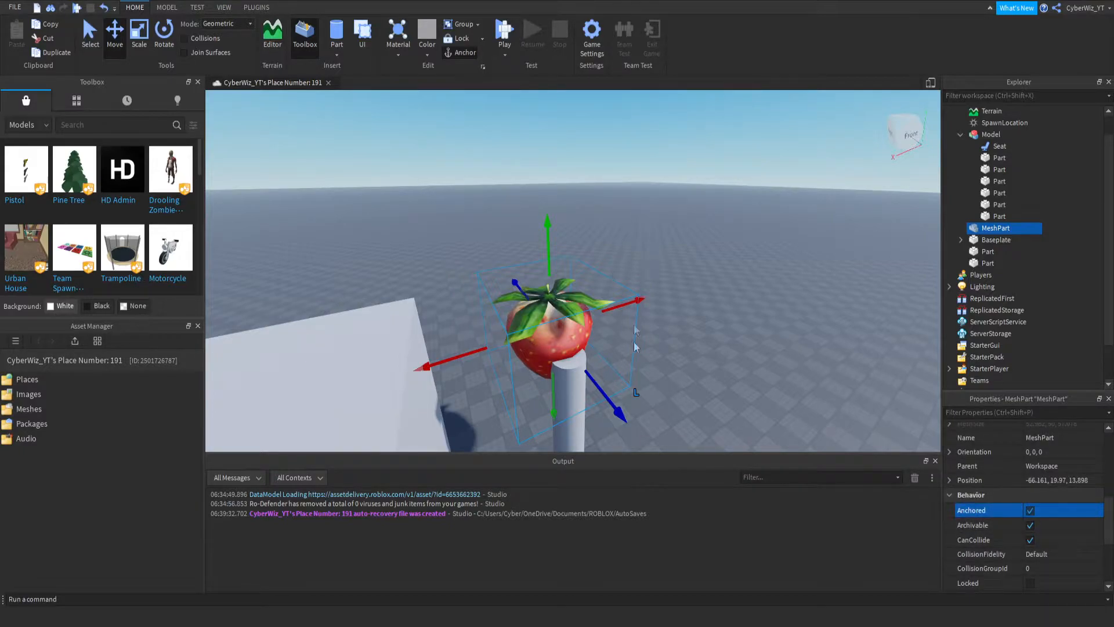
- Center the giant strawberry over the pole and raise it so its tip rests on the pole's top
{"action": "left_click_drag", "start_coordinate": [611, 395], "coordinate": [619, 425]}
{"action": "left_click_drag", "start_coordinate": [440, 384], "coordinate": [460, 367]}
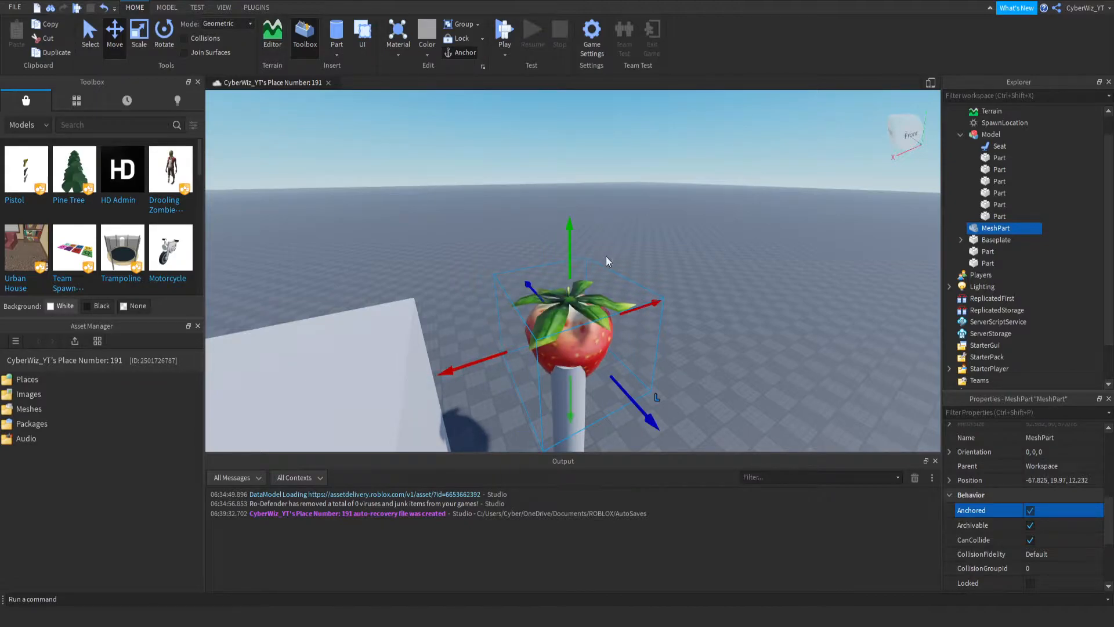
{"action": "left_click_drag", "start_coordinate": [570, 261], "coordinate": [561, 248]}
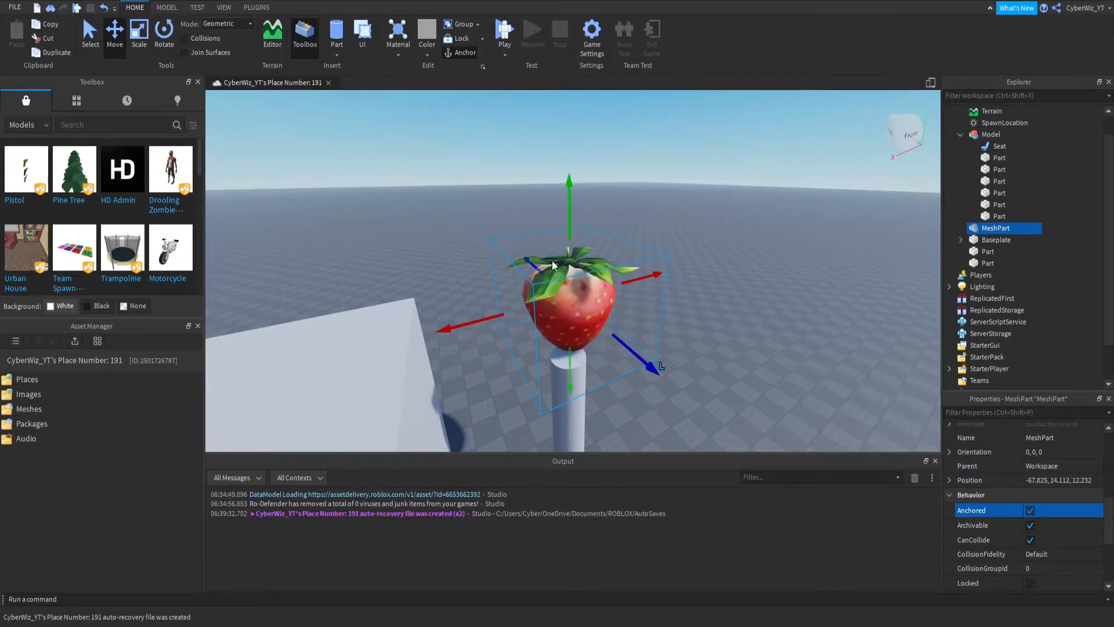
{"action": "left_click_drag", "start_coordinate": [455, 327], "coordinate": [445, 331]}
{"action": "left_click", "coordinate": [640, 364]}
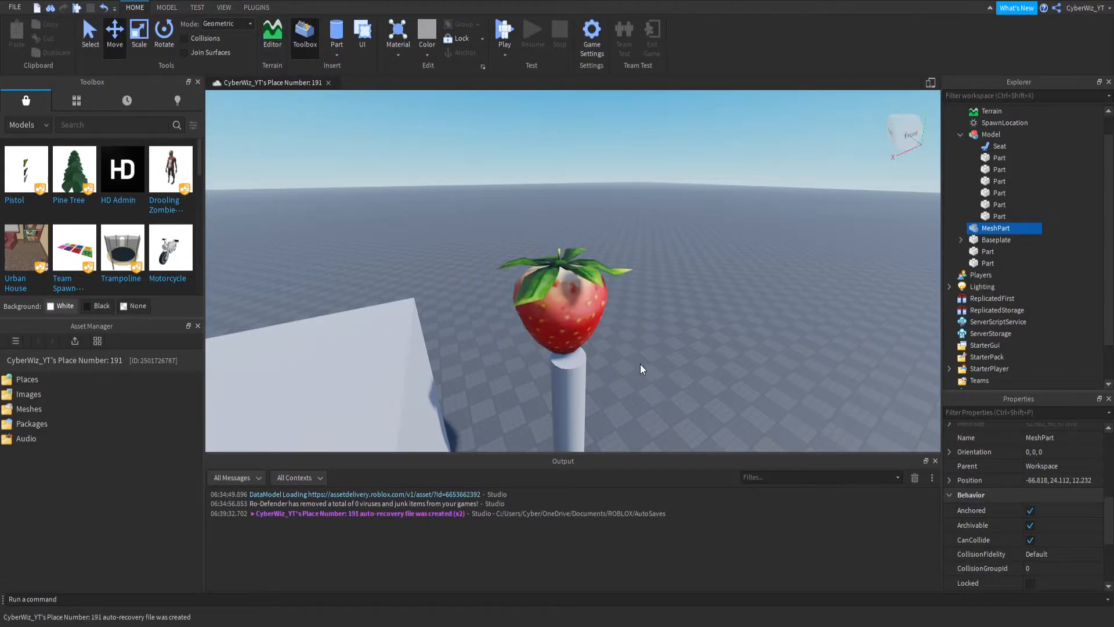
{"action": "left_click", "coordinate": [546, 319]}
{"action": "left_click_drag", "start_coordinate": [634, 369], "coordinate": [652, 385]}
{"action": "right_click_drag", "start_coordinate": [652, 384], "coordinate": [610, 441]}
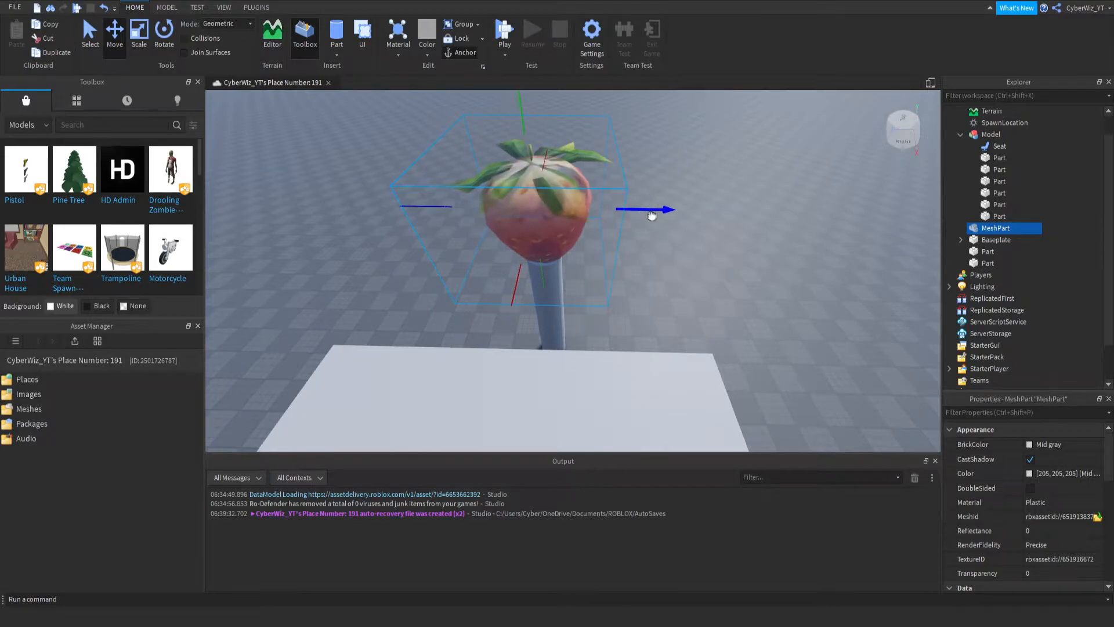
- Set the material of the cylinder pole beneath the strawberry to Metal
{"action": "right_click_drag", "start_coordinate": [738, 397], "coordinate": [740, 331]}
{"action": "scroll", "coordinate": [605, 326], "scroll_direction": "up", "scroll_amount": 2}
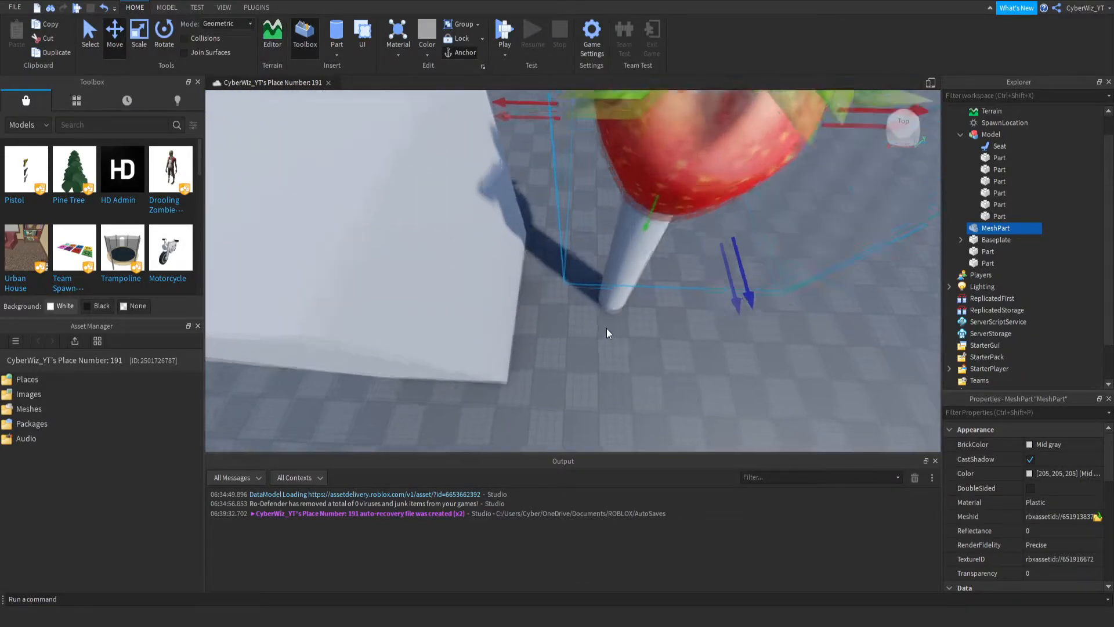
{"action": "scroll", "coordinate": [606, 325], "scroll_direction": "up", "scroll_amount": 2}
{"action": "left_click", "coordinate": [631, 291]}
{"action": "left_click", "coordinate": [1037, 489]}
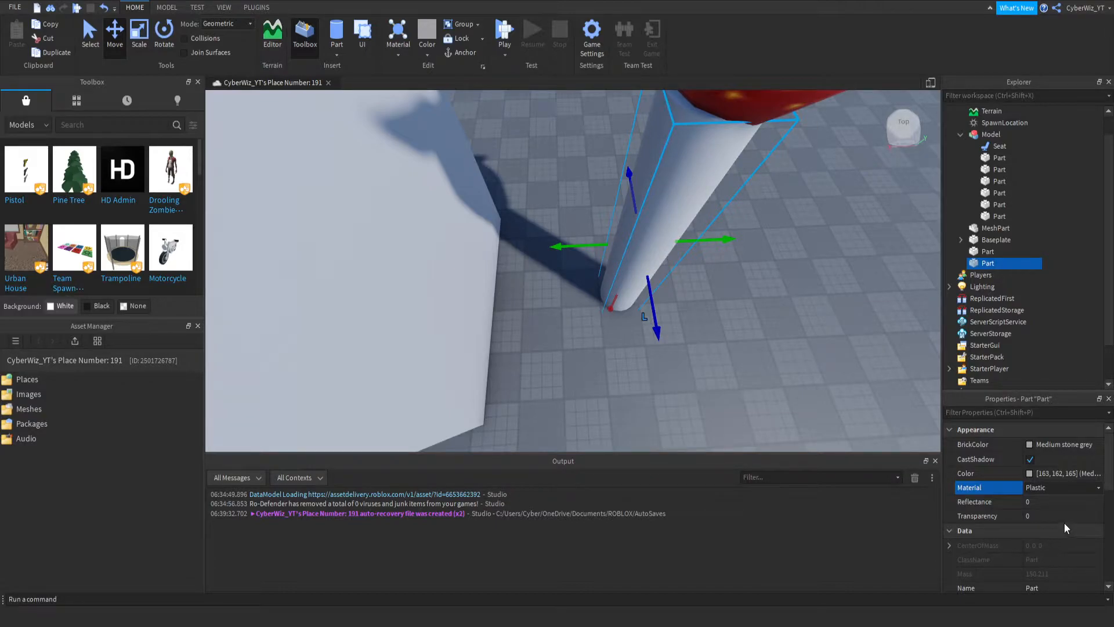
{"action": "left_click", "coordinate": [1053, 535]}
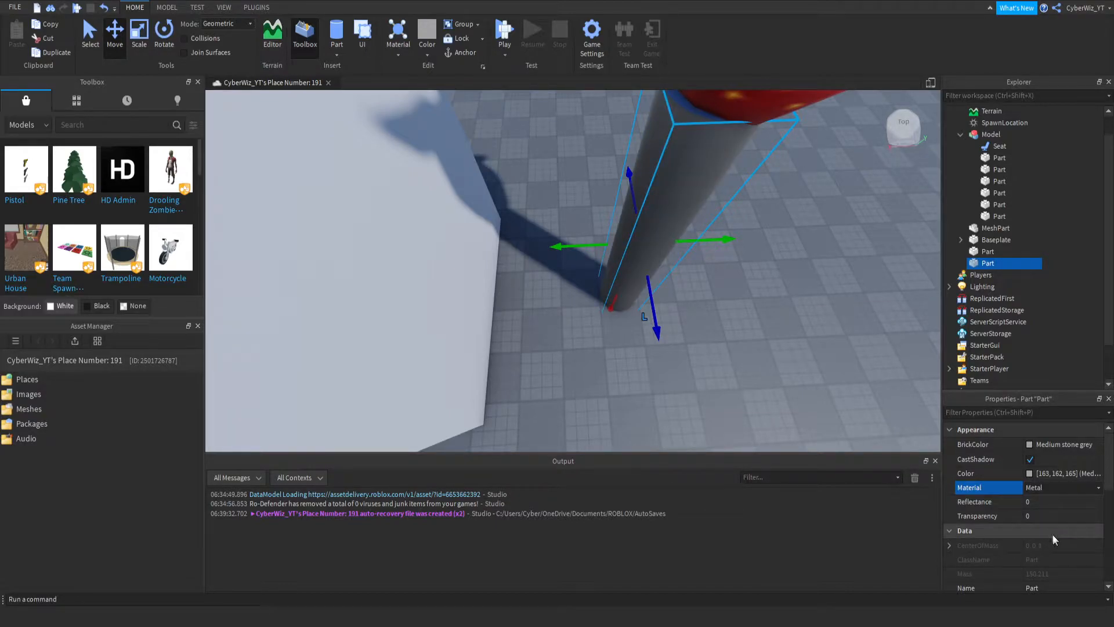
{"action": "right_click_drag", "start_coordinate": [485, 327], "coordinate": [492, 253]}
{"action": "right_click_drag", "start_coordinate": [454, 307], "coordinate": [463, 303]}
{"action": "scroll", "coordinate": [464, 305], "scroll_direction": "down", "scroll_amount": 4}
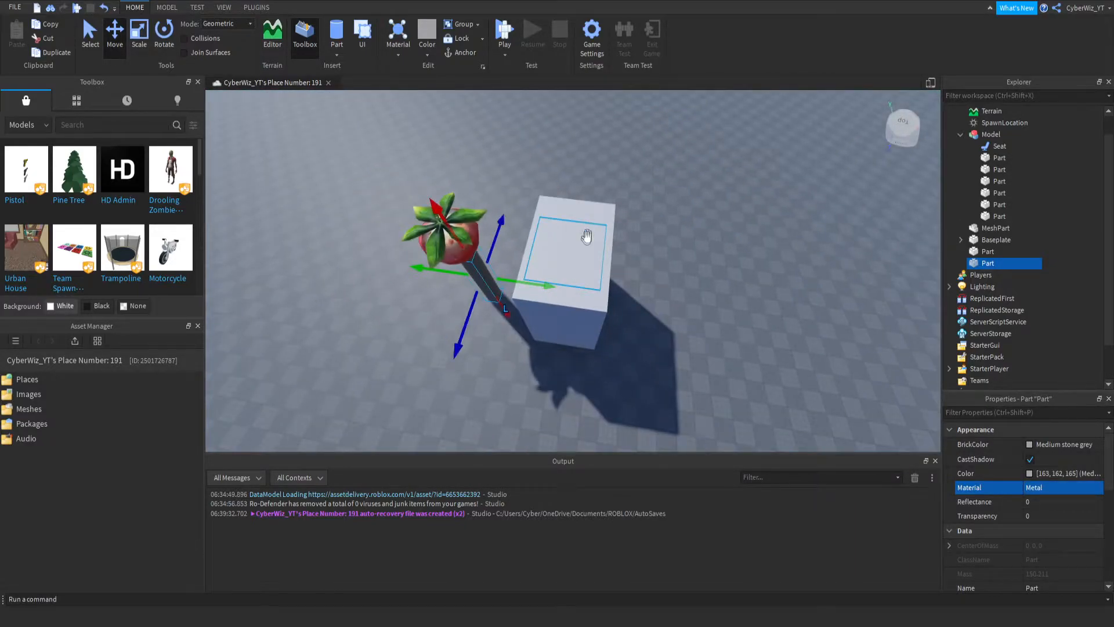
- Duplicate the white platform block, move the copy to one side, and stretch it into a long wall
{"action": "left_click", "coordinate": [587, 215]}
{"action": "key", "text": "ctrl+d"}
{"action": "left_click_drag", "start_coordinate": [565, 375], "coordinate": [527, 429]}
{"action": "left_click", "coordinate": [140, 45]}
{"action": "left_click_drag", "start_coordinate": [568, 297], "coordinate": [212, 301]}
{"action": "right_click_drag", "start_coordinate": [535, 353], "coordinate": [596, 383]}
{"action": "key", "text": "d"}
{"action": "left_click_drag", "start_coordinate": [502, 191], "coordinate": [530, 198]}
- Duplicate the long wall and move the copy to the opposite side of the strawberry, leaving a gap between both walls
{"action": "key", "text": "ctrl+d"}
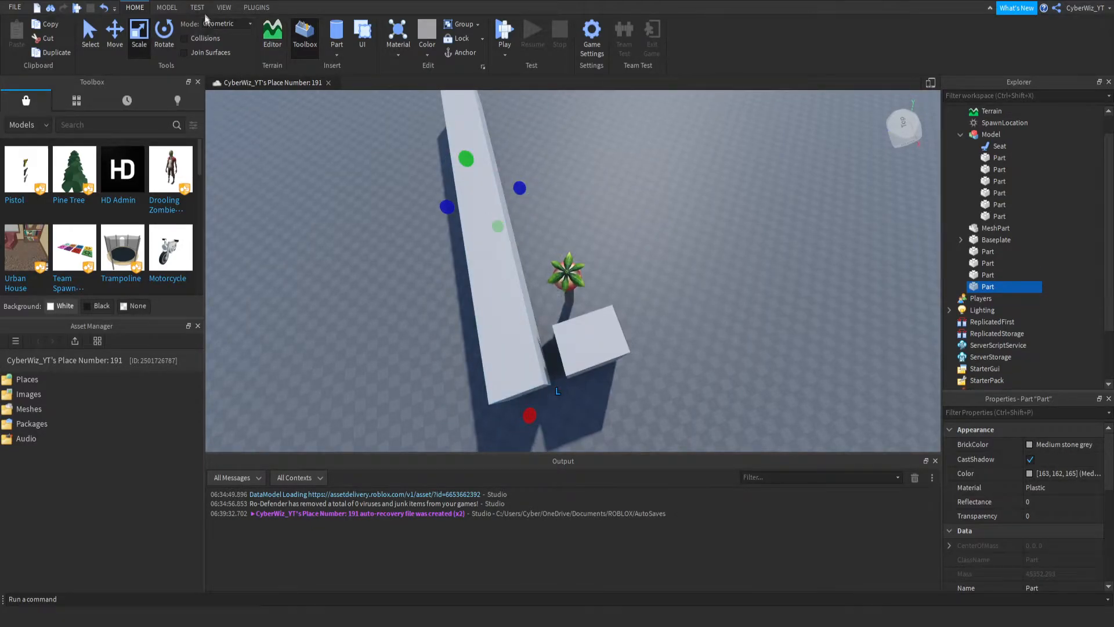
{"action": "left_click", "coordinate": [114, 29]}
{"action": "left_click_drag", "start_coordinate": [554, 179], "coordinate": [648, 181]}
{"action": "right_click_drag", "start_coordinate": [543, 245], "coordinate": [543, 241]}
{"action": "scroll", "coordinate": [542, 245], "scroll_direction": "up", "scroll_amount": 3}
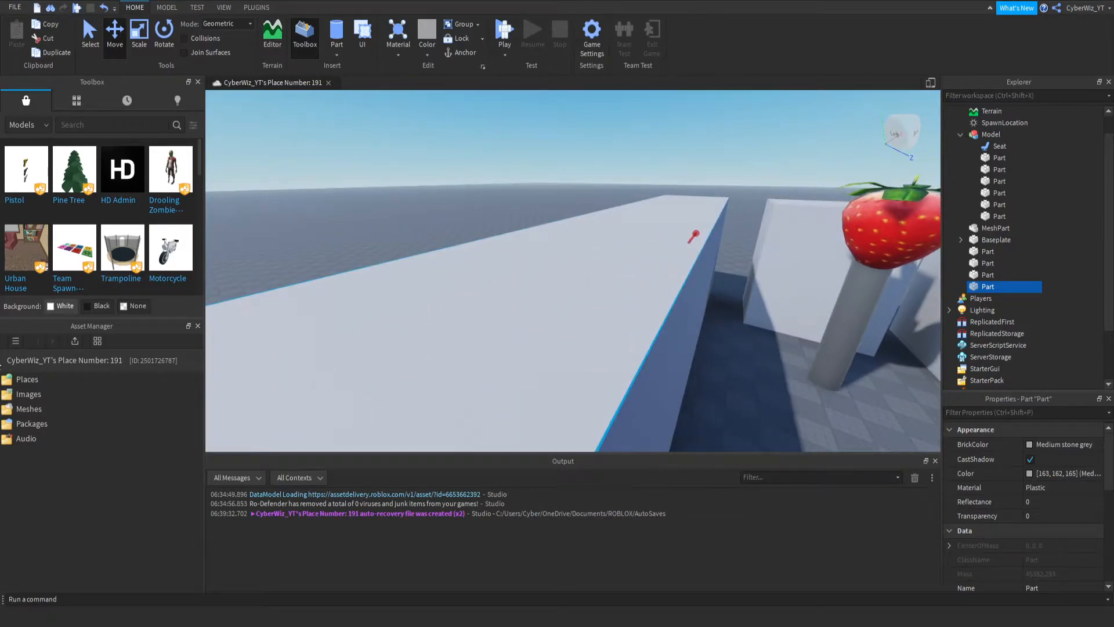
{"action": "key", "text": "s"}
{"action": "key", "text": "d"}
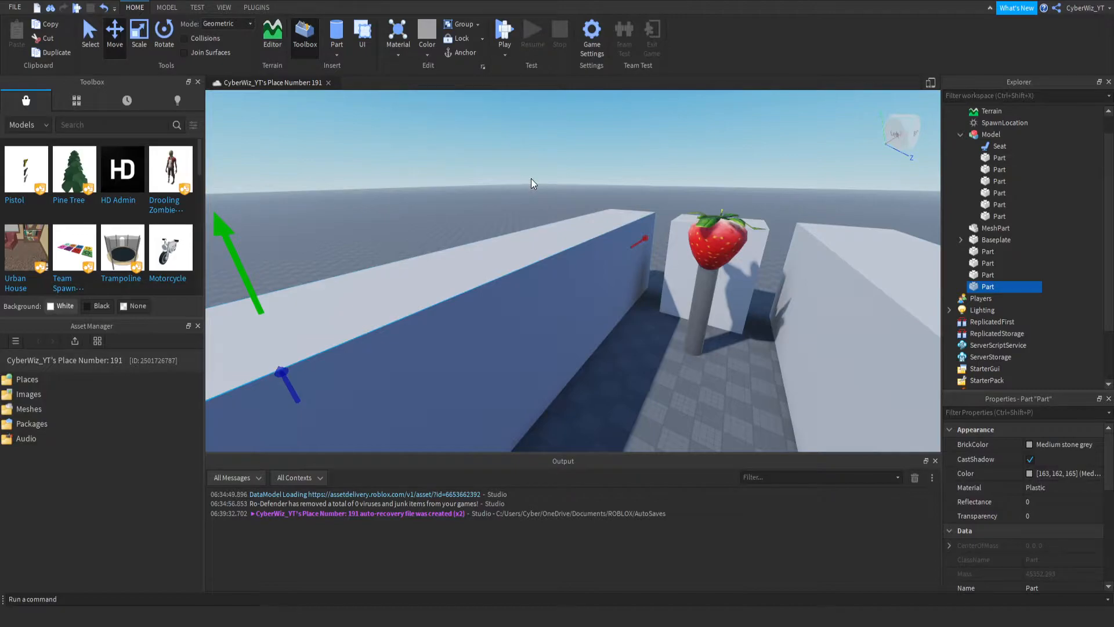
{"action": "right_click_drag", "start_coordinate": [628, 236], "coordinate": [628, 236]}
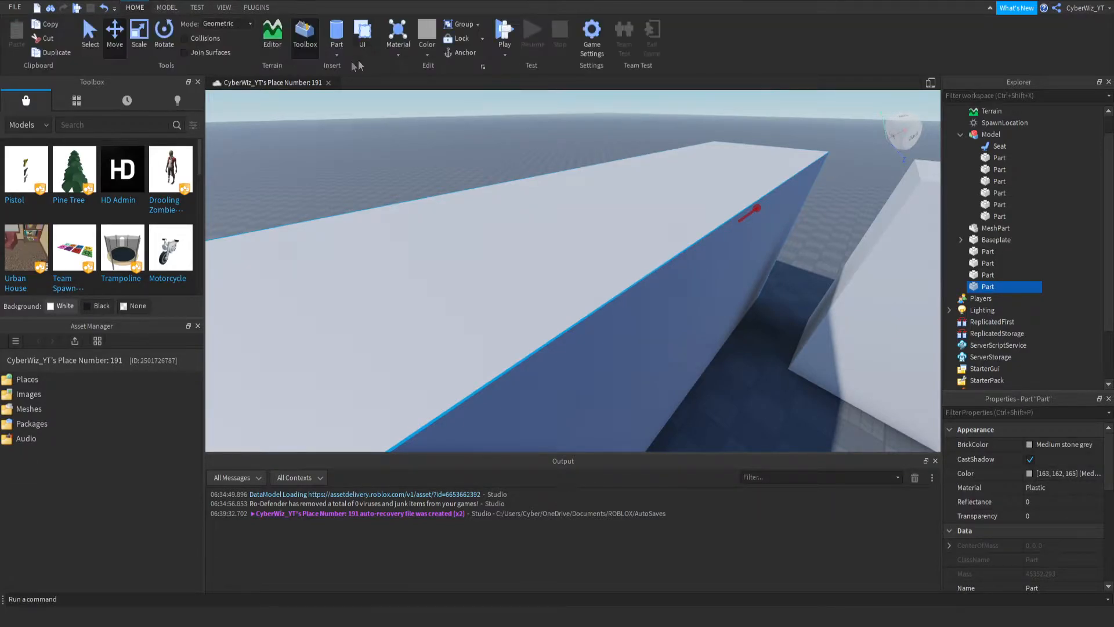
- Insert a block part on top of the long wall near its inner edge and flatten it into a thin slab
{"action": "left_click", "coordinate": [337, 47]}
{"action": "left_click_drag", "start_coordinate": [621, 291], "coordinate": [634, 304]}
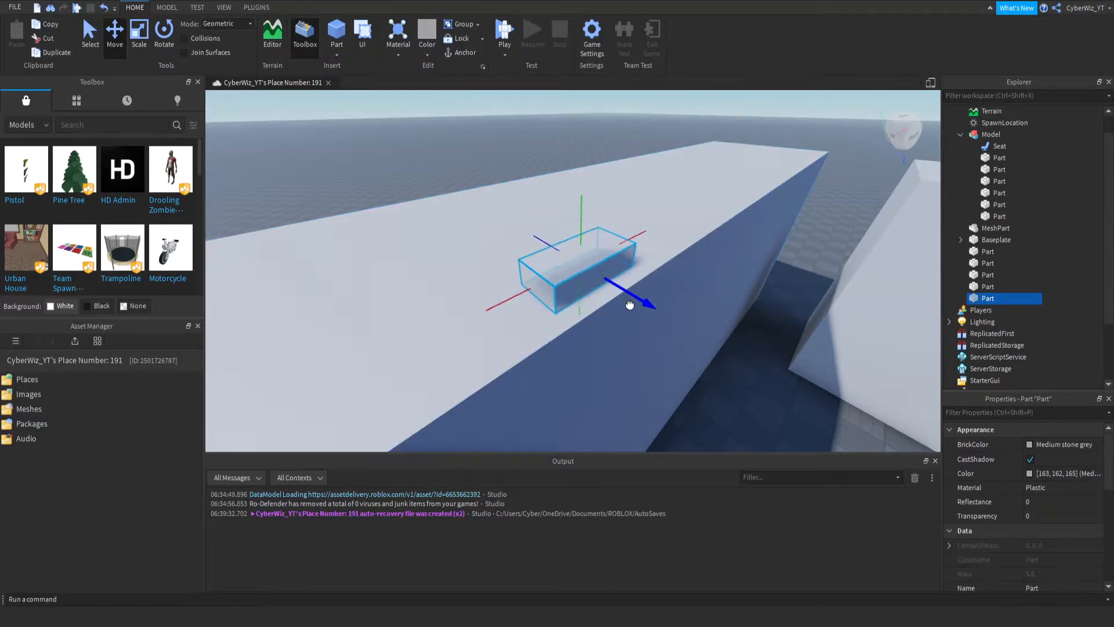
{"action": "key", "text": "ctrl+3"}
{"action": "left_click_drag", "start_coordinate": [589, 250], "coordinate": [589, 270]}
- Set the material of the long wall beneath the thin slab to Cobblestone
{"action": "left_click", "coordinate": [692, 209]}
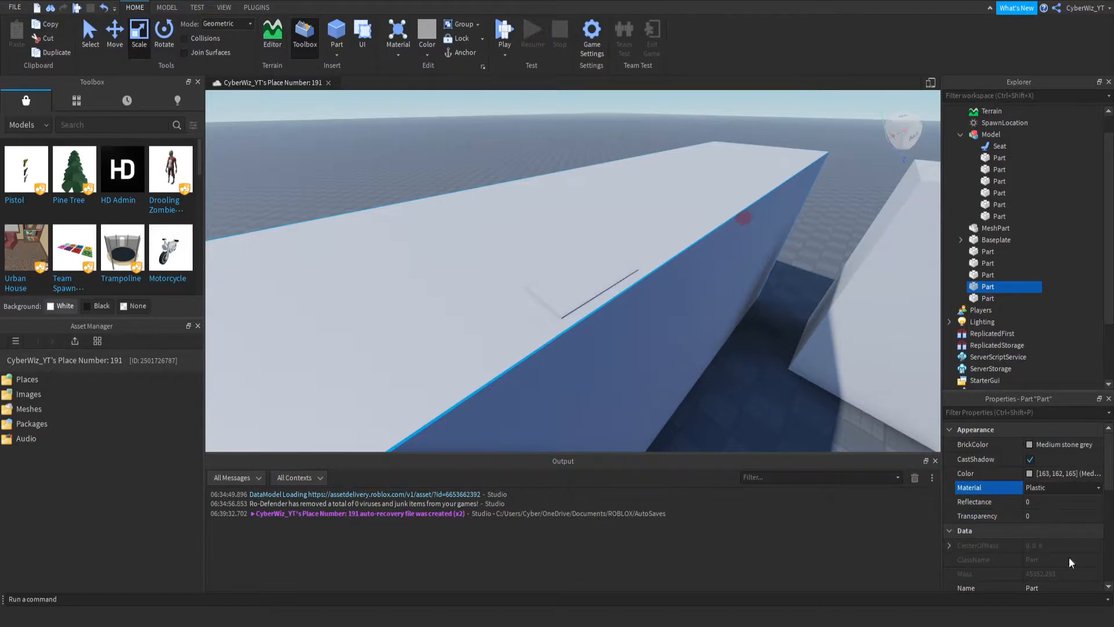
{"action": "left_click", "coordinate": [1049, 511]}
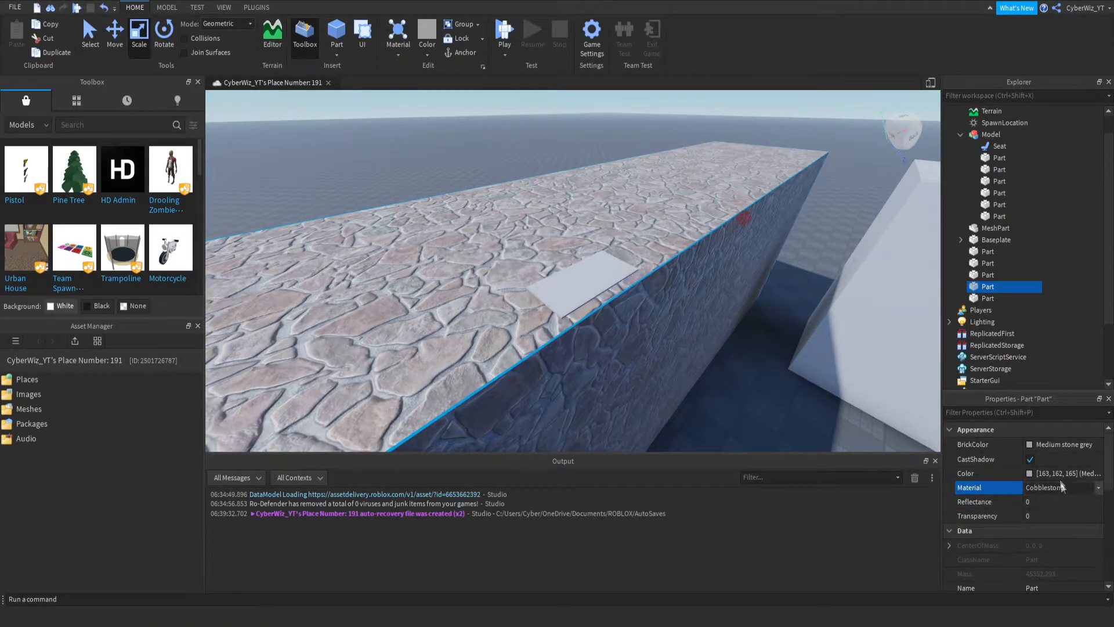
- Examine the Terrain object's material colors in its properties
{"action": "scroll", "coordinate": [998, 149], "scroll_direction": "up", "scroll_amount": 1}
{"action": "left_click", "coordinate": [979, 137]}
{"action": "left_click", "coordinate": [950, 459]}
{"action": "scroll", "coordinate": [1008, 493], "scroll_direction": "down", "scroll_amount": 3}
{"action": "scroll", "coordinate": [1009, 493], "scroll_direction": "down", "scroll_amount": 3}
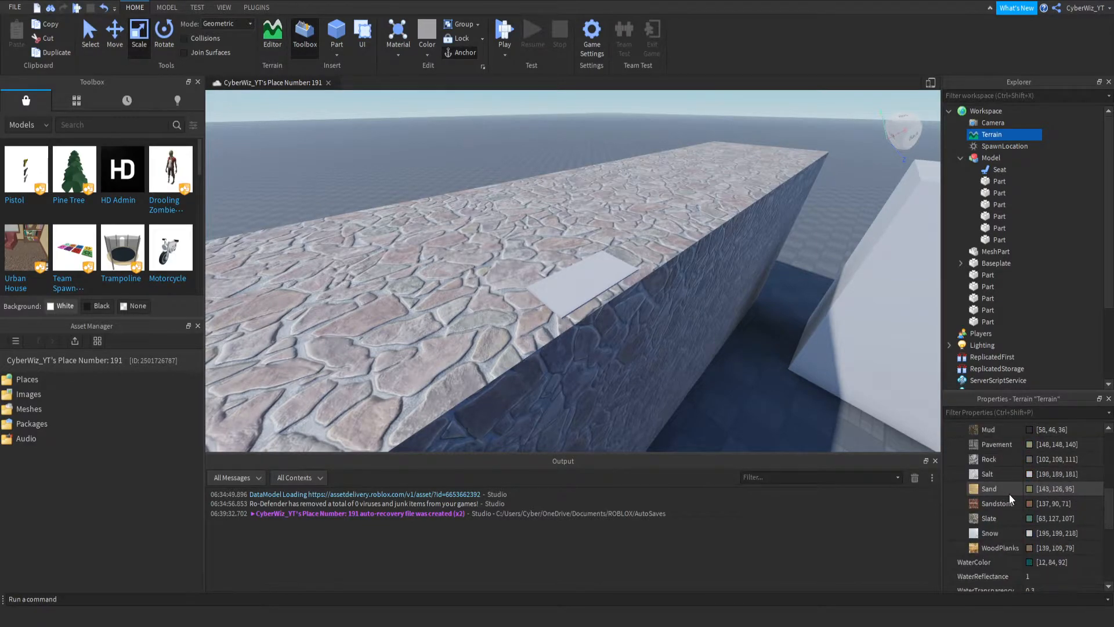
{"action": "left_click", "coordinate": [469, 238]}
{"action": "left_click", "coordinate": [1052, 463]}
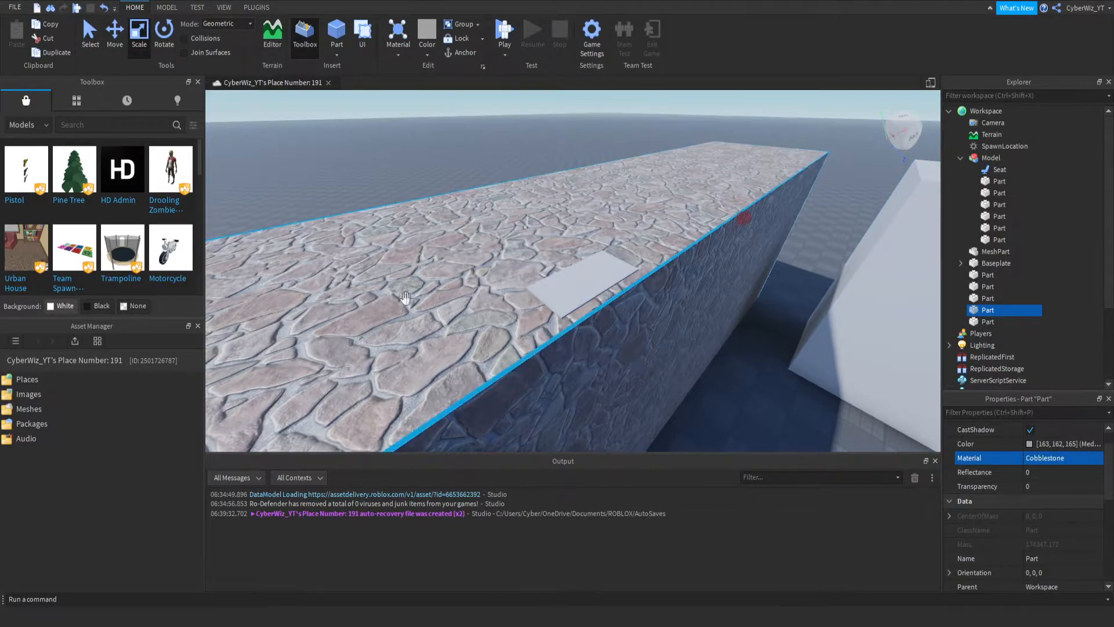
{"action": "key", "text": "Delete"}
{"action": "key", "text": "ctrl+z"}
- Search the toolbox's plugins for "part to terrain" and check the Part to Terrain plugin's details
{"action": "left_click", "coordinate": [254, 11]}
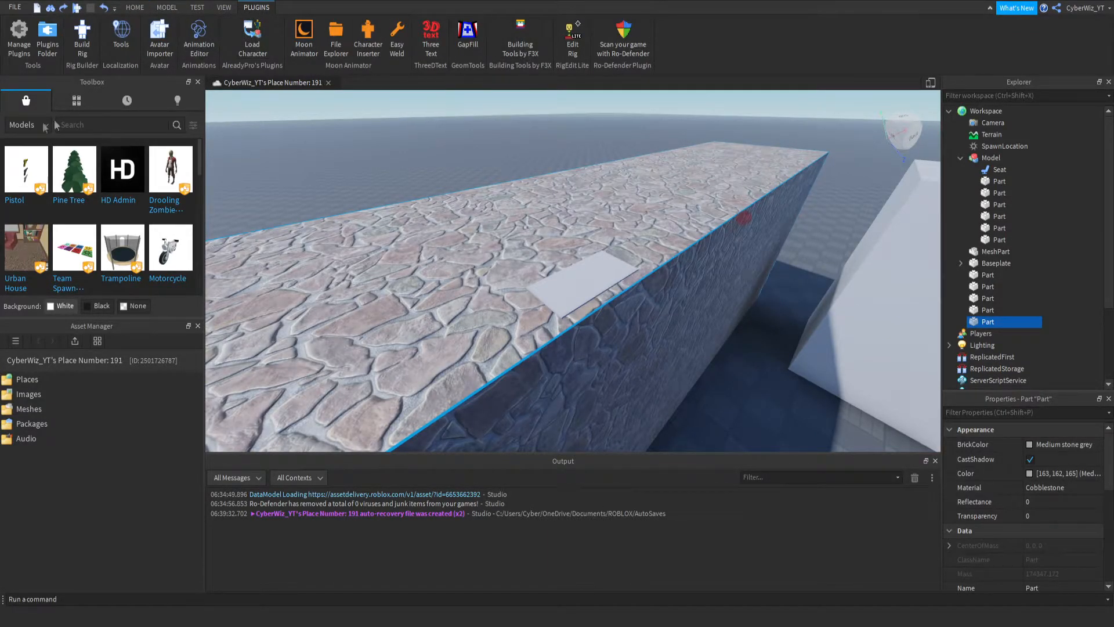
{"action": "left_click", "coordinate": [37, 215]}
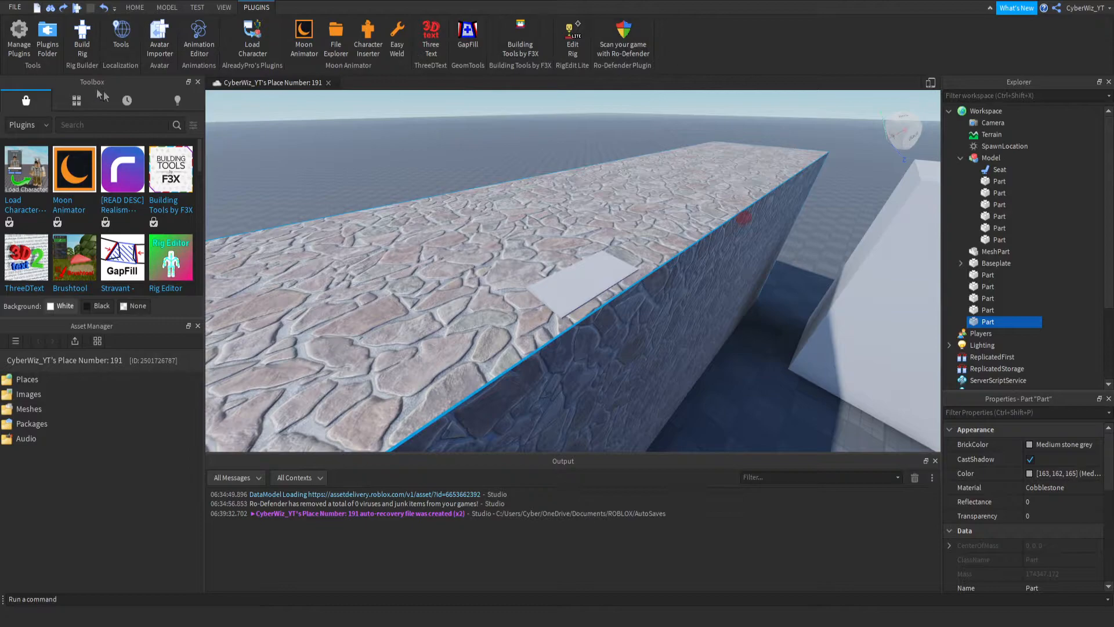
{"action": "left_click", "coordinate": [122, 130]}
{"action": "type", "text": "part to ter"}
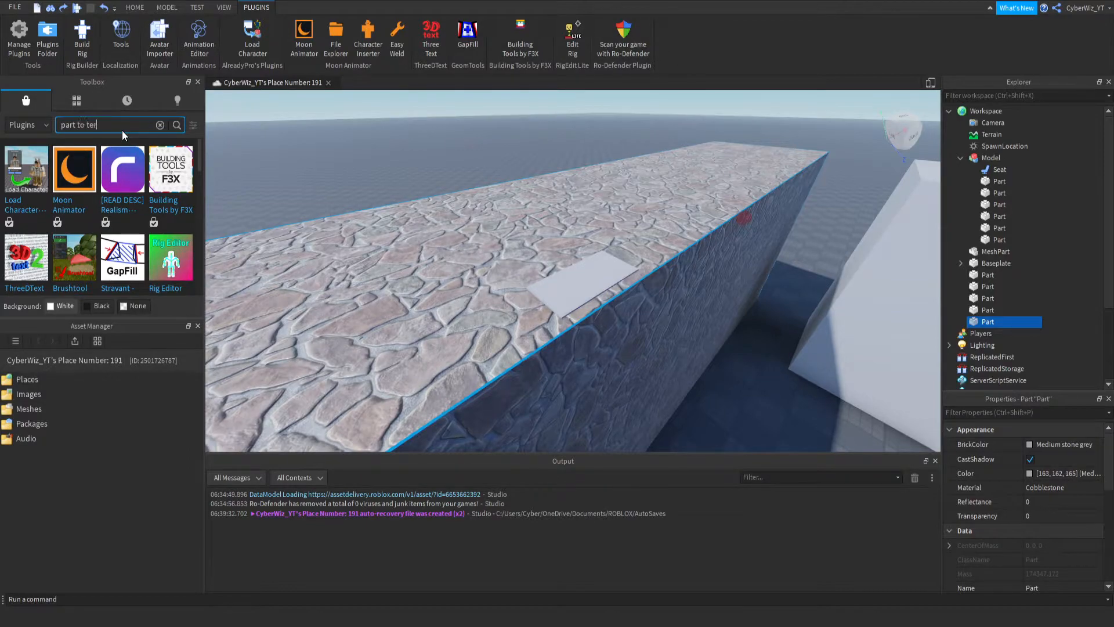
{"action": "type", "text": "rain"}
{"action": "key", "text": "Return"}
{"action": "left_click", "coordinate": [47, 232]}
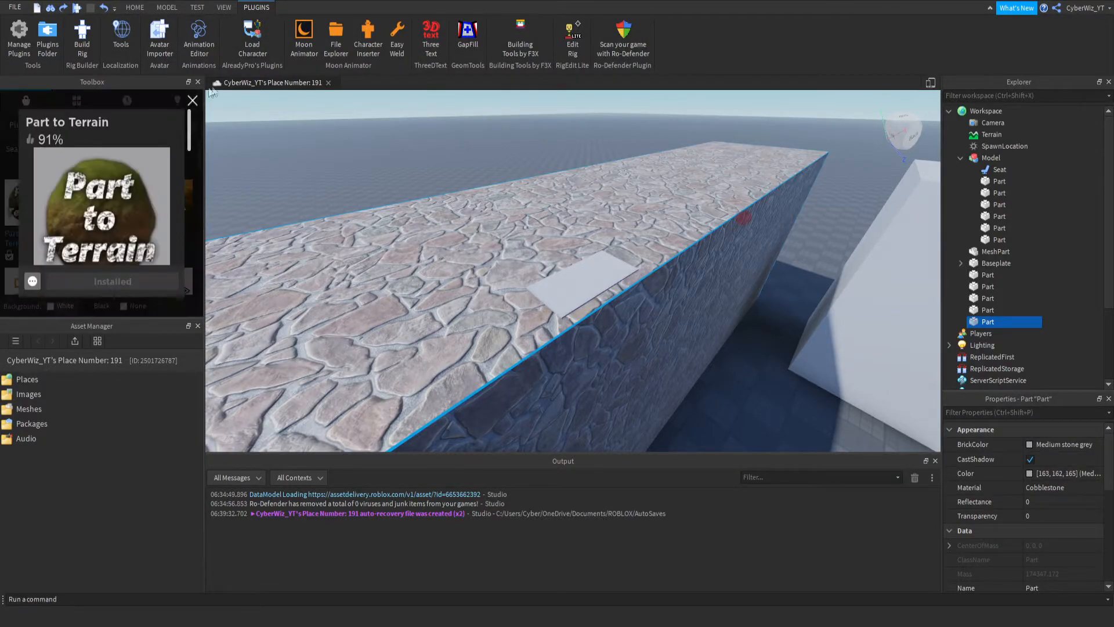
{"action": "left_click", "coordinate": [193, 100]}
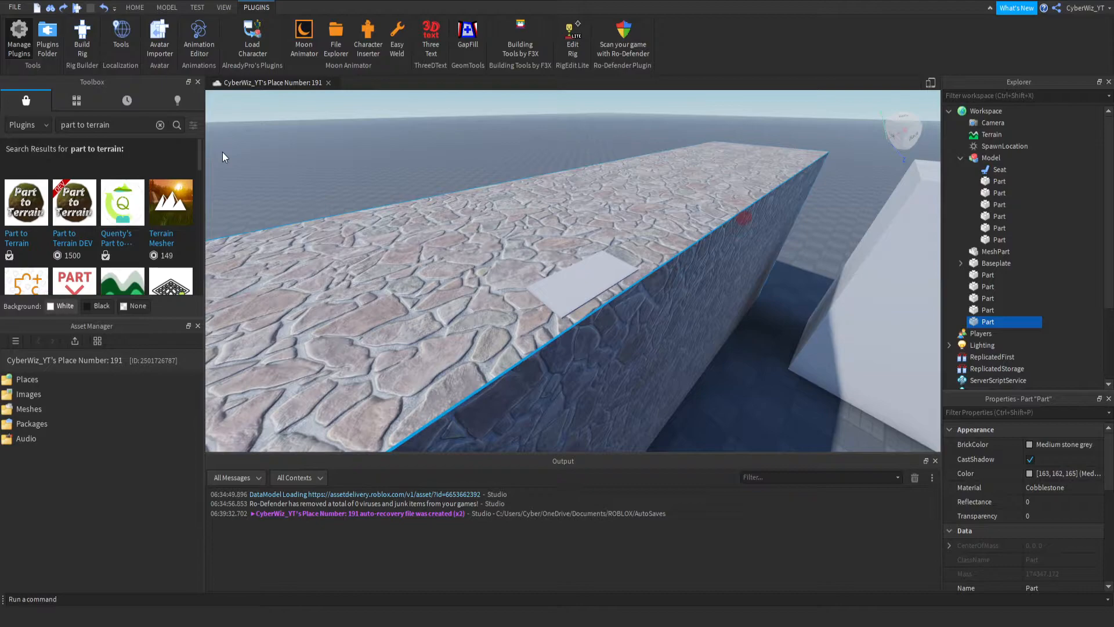
- Convert the cobblestone wall to terrain with the Part to Terrain plugin
{"action": "left_click", "coordinate": [674, 47]}
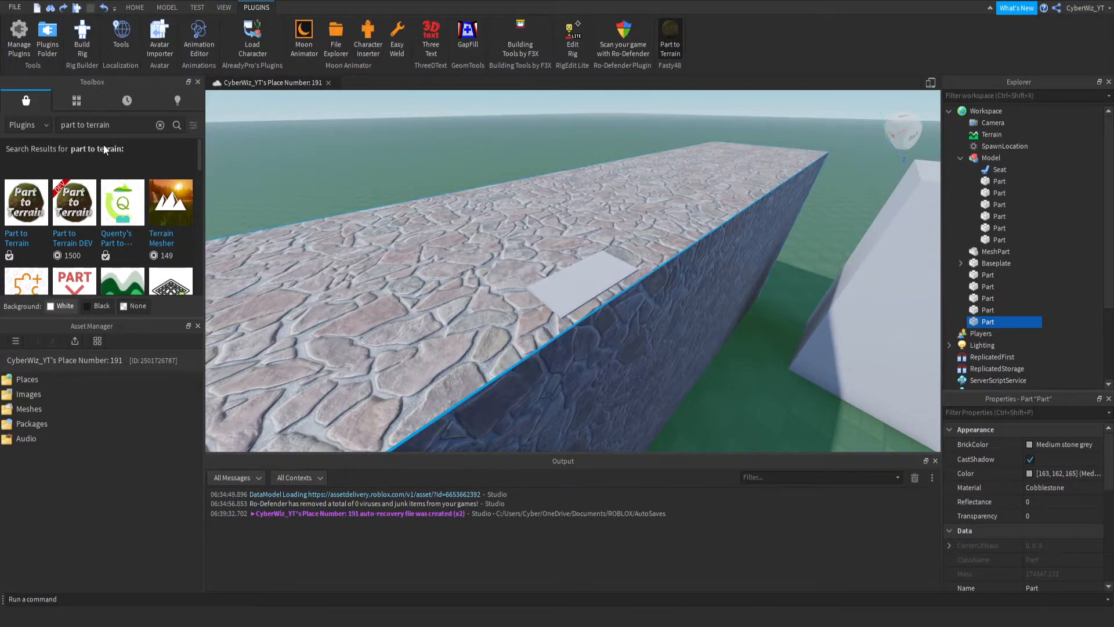
{"action": "left_click", "coordinate": [419, 372]}
{"action": "right_click_drag", "start_coordinate": [419, 372], "coordinate": [620, 296]}
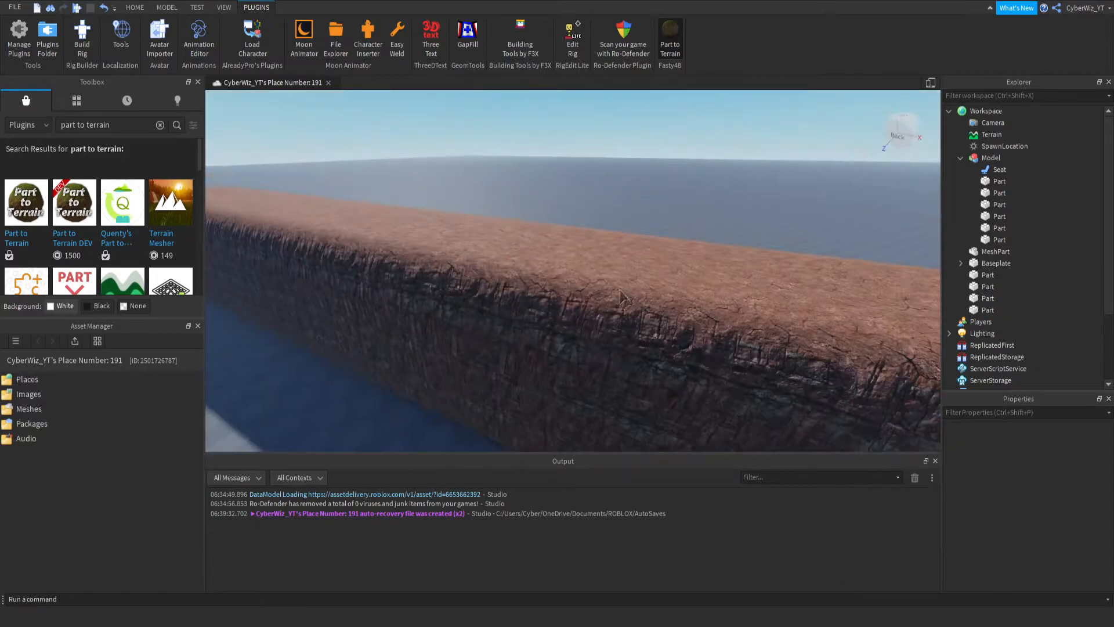
- Select the thin slab buried in the terrain wall and raise it just above the wall's top surface
{"action": "left_click", "coordinate": [979, 280]}
{"action": "left_click", "coordinate": [981, 300]}
{"action": "double_click", "coordinate": [983, 312]}
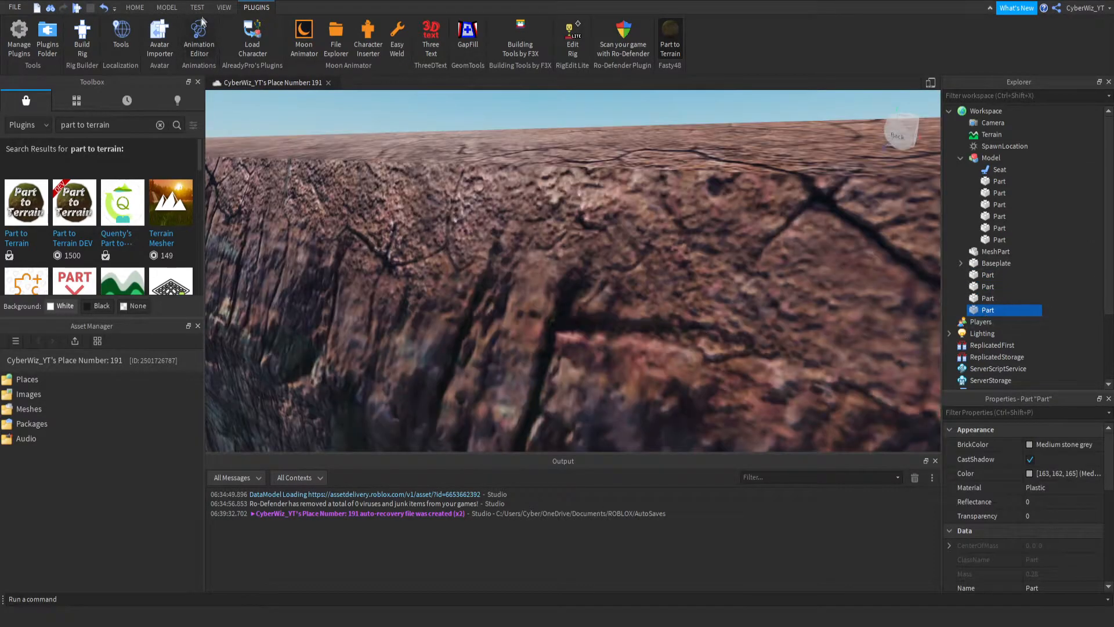
{"action": "left_click", "coordinate": [137, 7]}
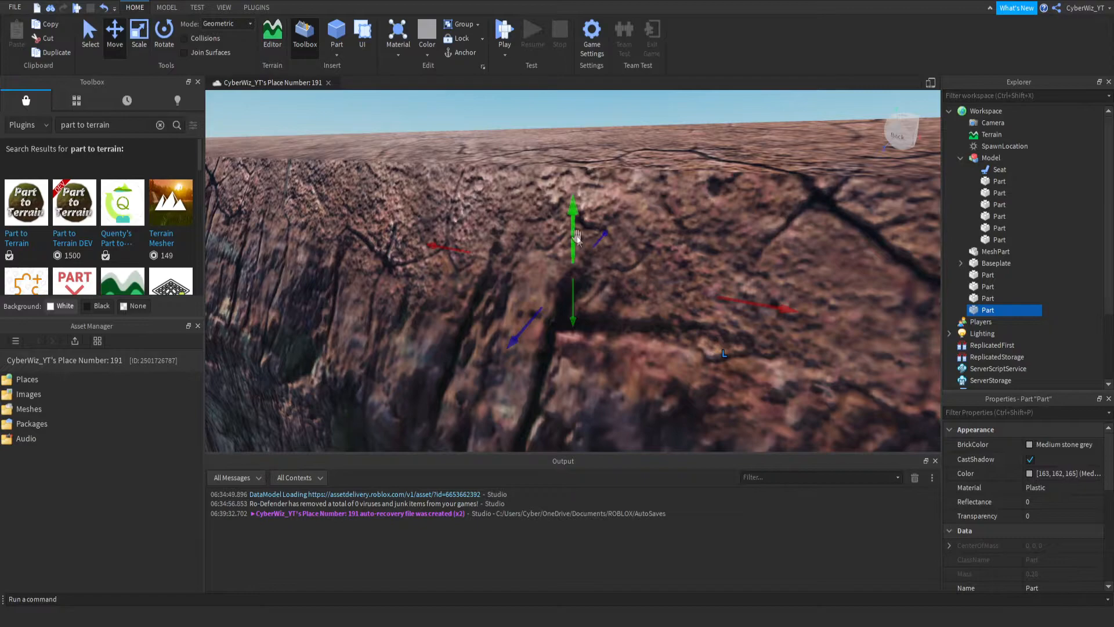
{"action": "scroll", "coordinate": [576, 236], "scroll_direction": "down", "scroll_amount": 5}
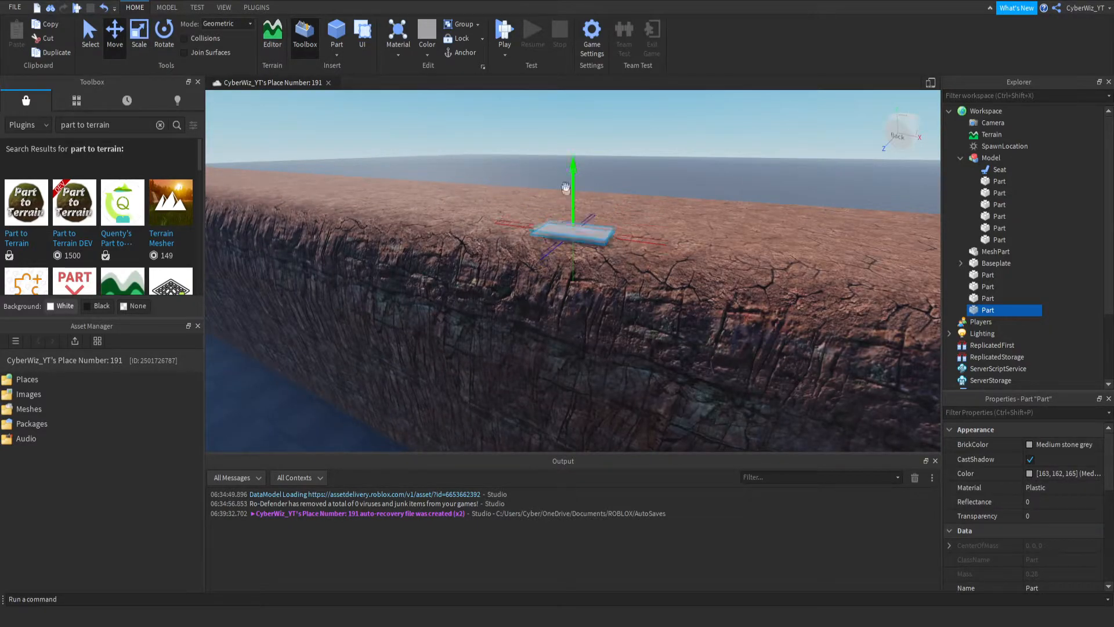
{"action": "right_click_drag", "start_coordinate": [560, 195], "coordinate": [492, 268]}
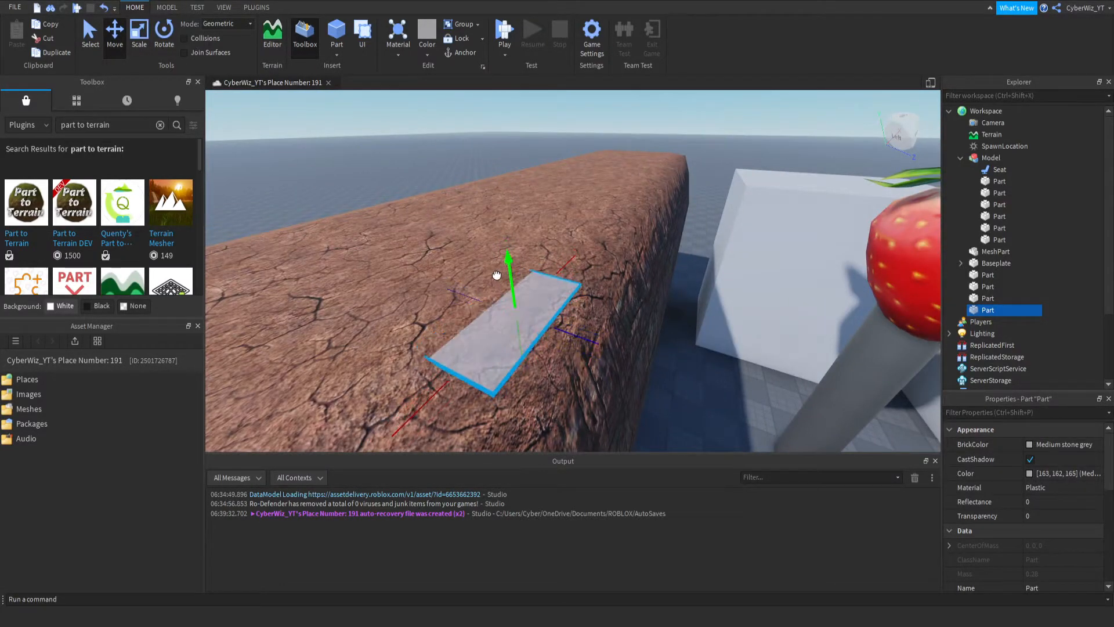
- Widen the slab across the terrain wall's inner edge and stretch it along the wall's full length
{"action": "left_click_drag", "start_coordinate": [563, 323], "coordinate": [632, 347]}
{"action": "left_click_drag", "start_coordinate": [471, 291], "coordinate": [404, 269]}
{"action": "right_click_drag", "start_coordinate": [418, 274], "coordinate": [528, 295]}
{"action": "scroll", "coordinate": [527, 295], "scroll_direction": "down", "scroll_amount": 6}
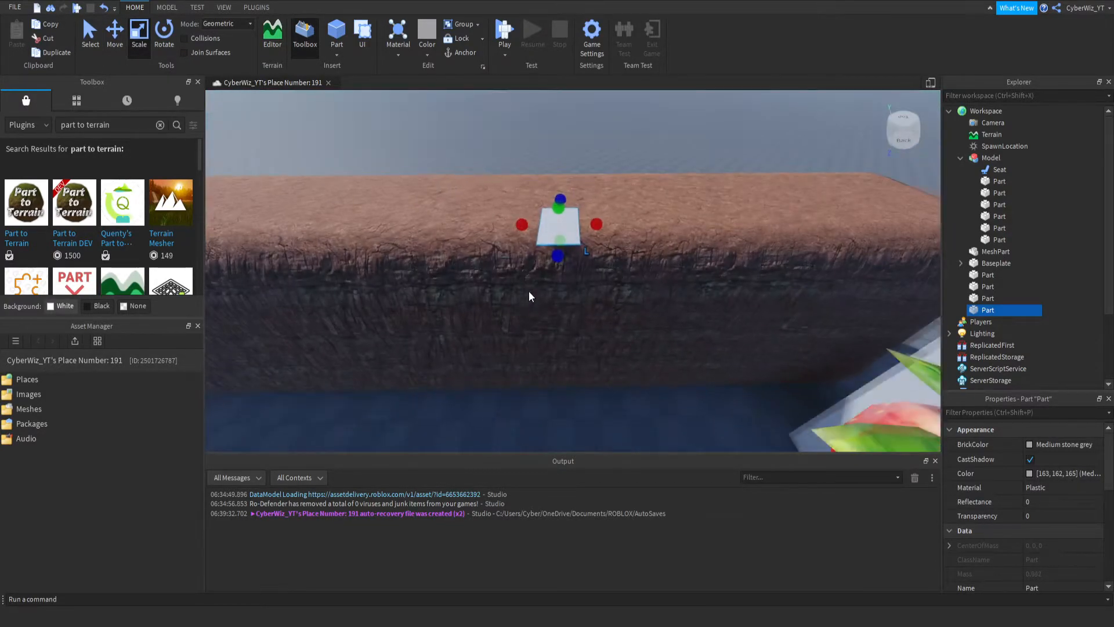
{"action": "key", "text": "s"}
{"action": "key", "text": "a"}
{"action": "left_click_drag", "start_coordinate": [538, 247], "coordinate": [303, 268]}
{"action": "key", "text": "d"}
{"action": "left_click_drag", "start_coordinate": [665, 258], "coordinate": [766, 254]}
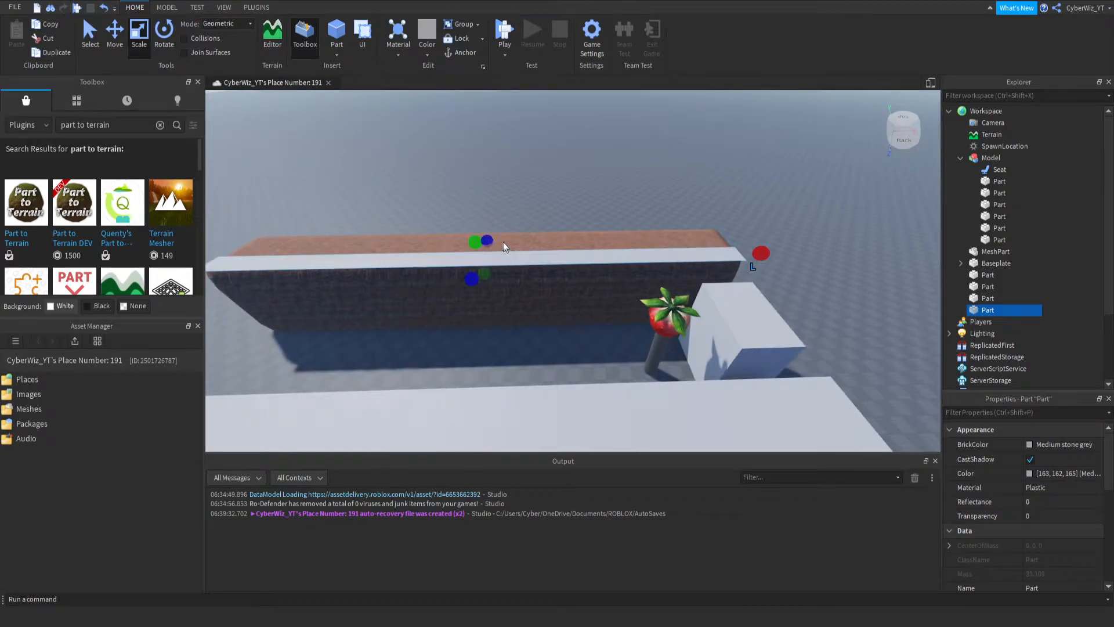
- Duplicate the long strip and reshape the copy into a thin panel hanging down the terrain wall's inner side
{"action": "left_click_drag", "start_coordinate": [485, 280], "coordinate": [475, 303]}
{"action": "right_click_drag", "start_coordinate": [498, 339], "coordinate": [498, 340]}
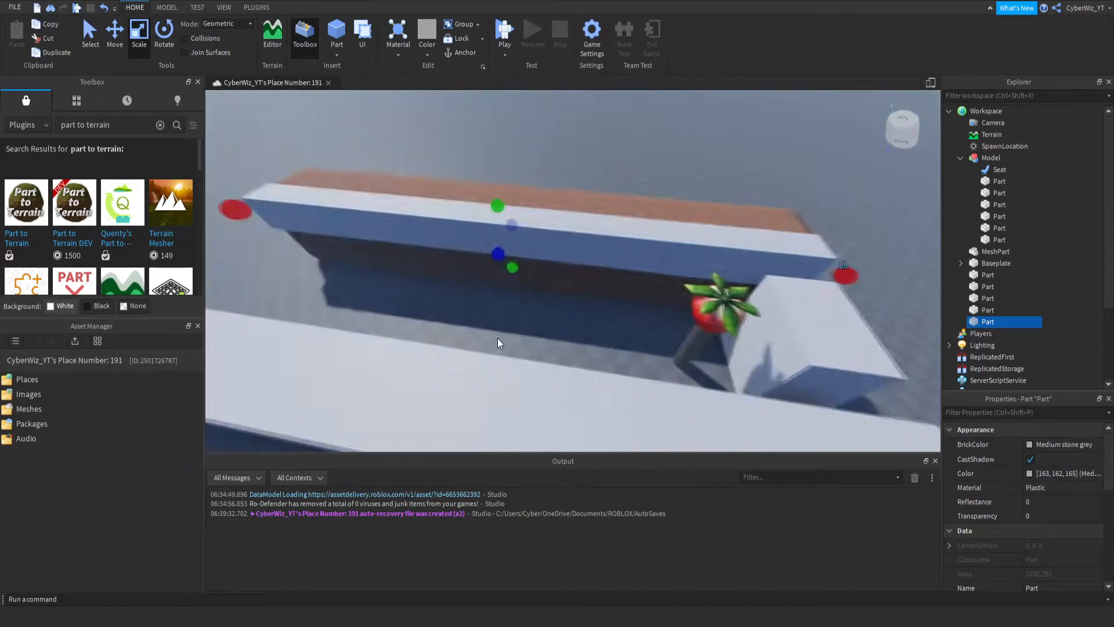
{"action": "key", "text": "w"}
{"action": "left_click_drag", "start_coordinate": [500, 244], "coordinate": [499, 299]}
{"action": "key", "text": "d"}
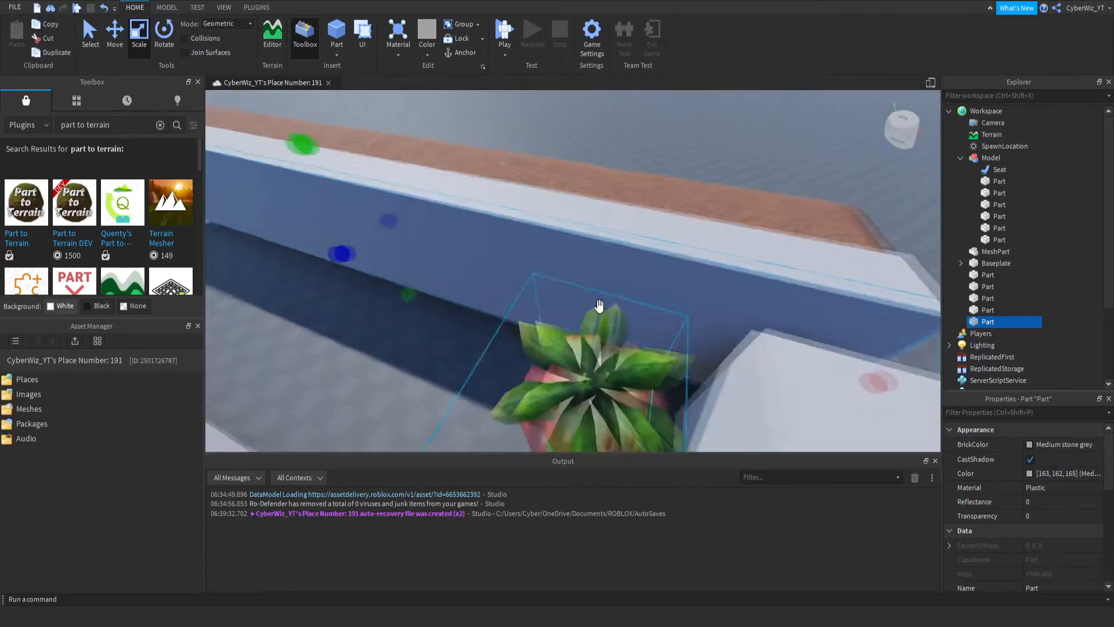
{"action": "right_click_drag", "start_coordinate": [599, 306], "coordinate": [587, 290]}
{"action": "key", "text": "w"}
{"action": "left_click_drag", "start_coordinate": [575, 272], "coordinate": [578, 257]}
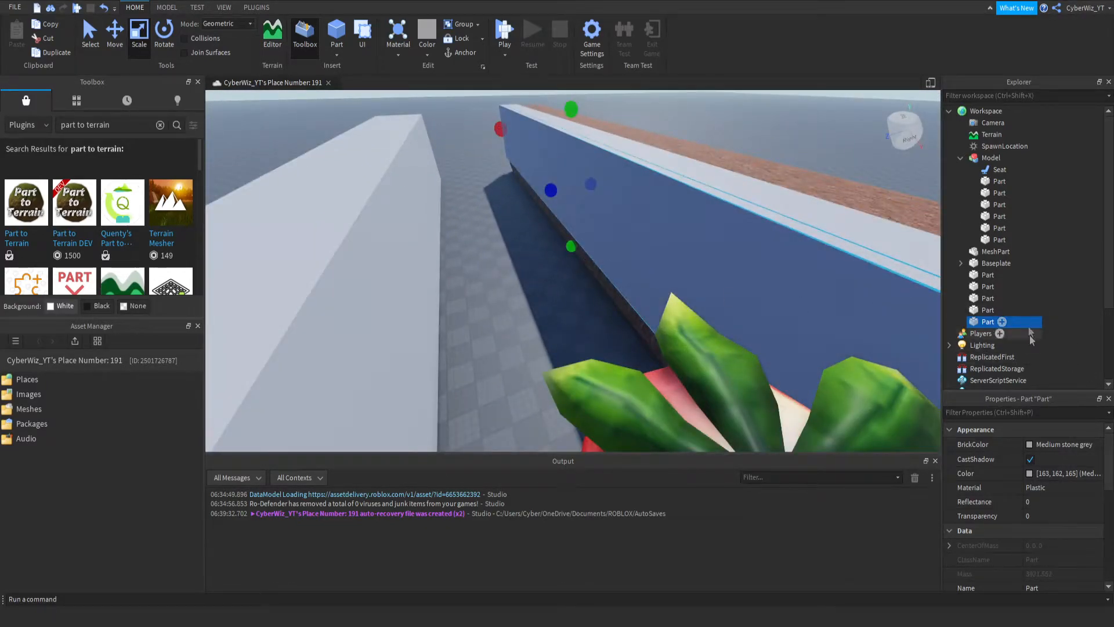
- Try to convert the top strip and the hanging side panel to water terrain with Part to Terrain, and undo the conversion
{"action": "left_click", "coordinate": [256, 7]}
{"action": "left_click", "coordinate": [670, 36]}
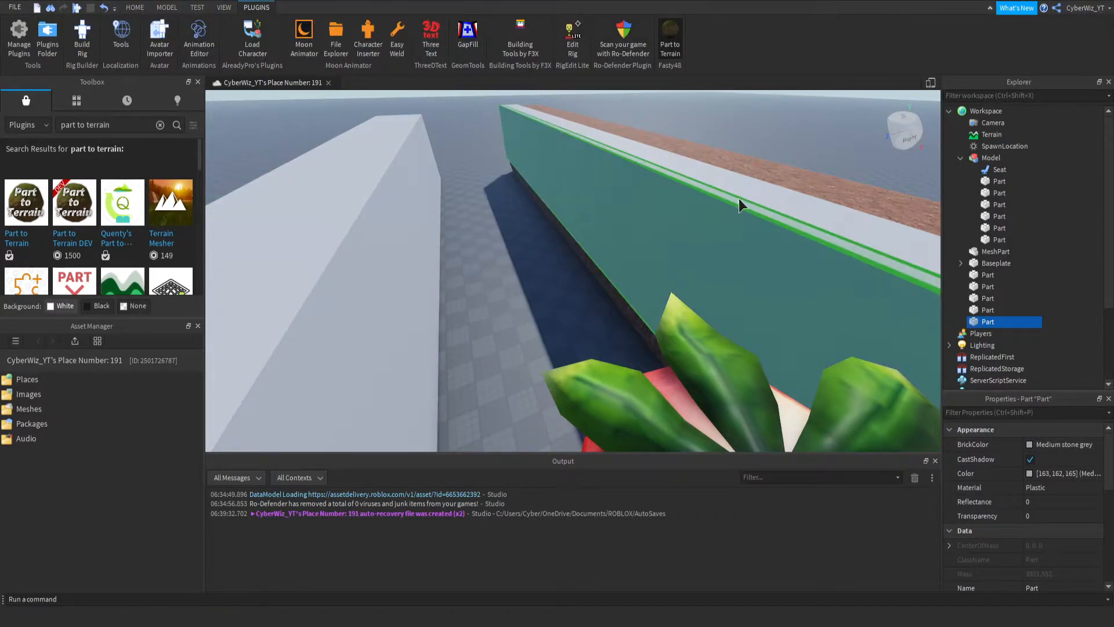
{"action": "left_click", "coordinate": [739, 204]}
{"action": "left_click", "coordinate": [766, 209]}
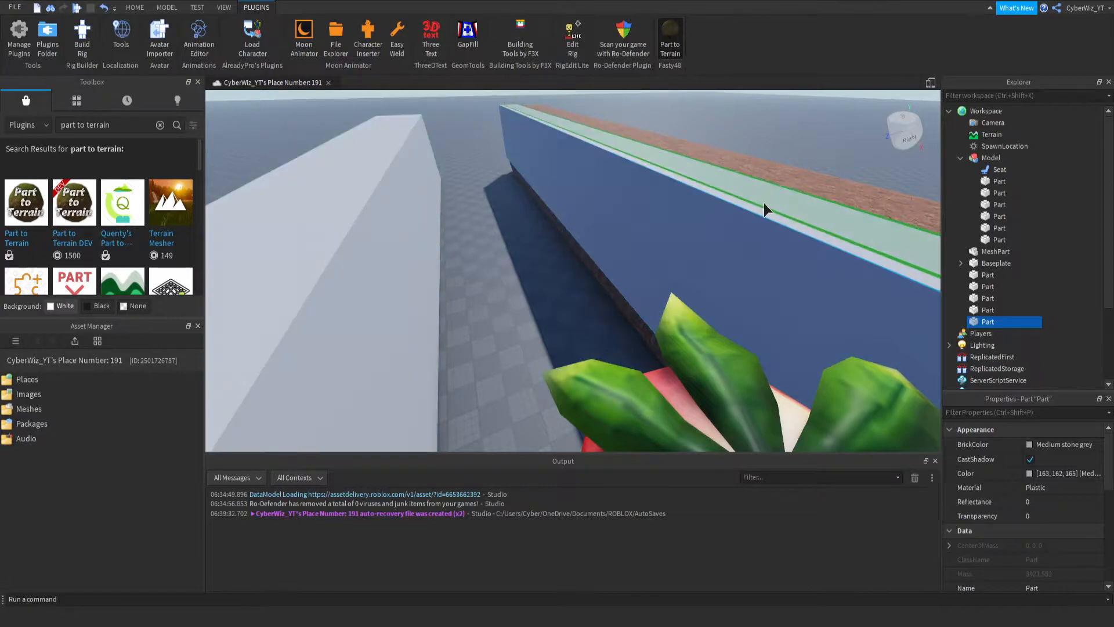
{"action": "left_click", "coordinate": [766, 209]}
{"action": "key", "text": "d"}
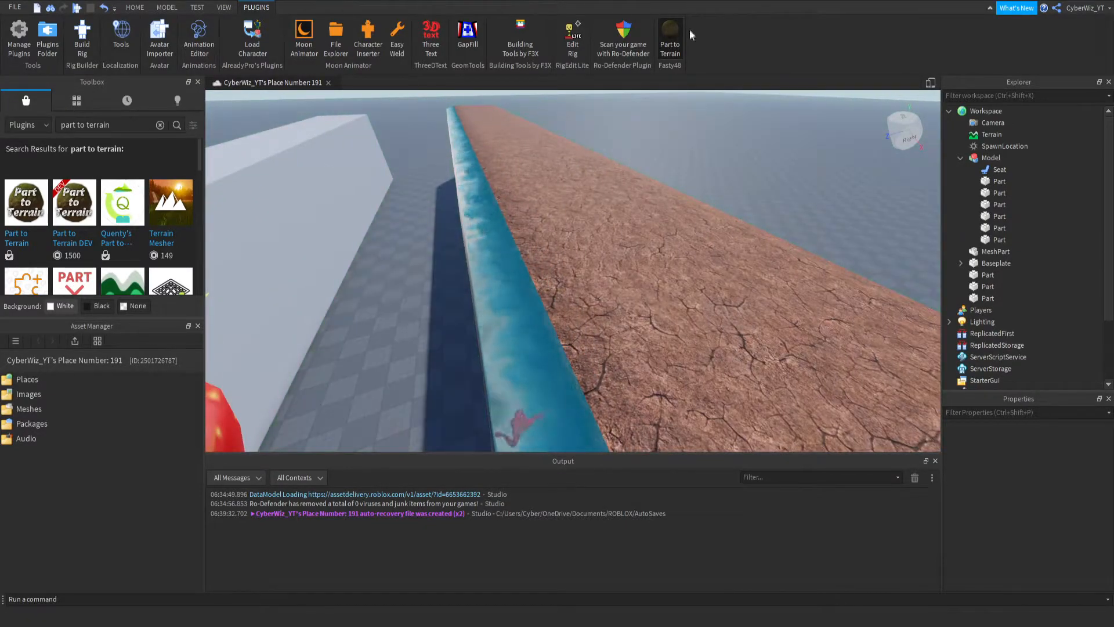
{"action": "key", "text": "ctrl+z"}
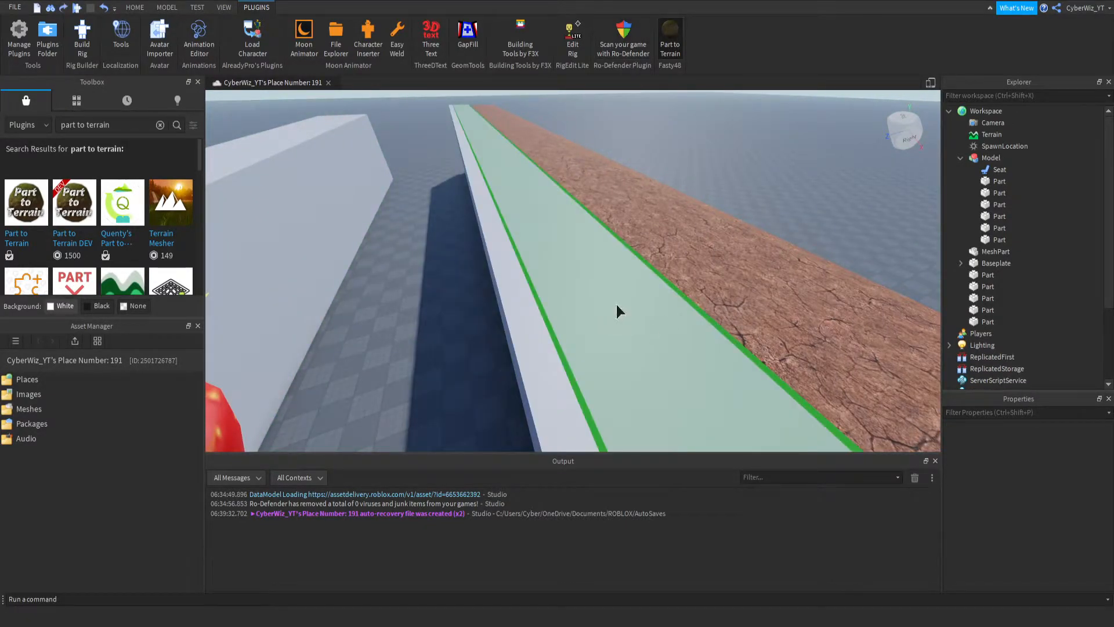
- Thicken the top strip slightly, and convert it and the hanging side panel to water terrain with Part to Terrain
{"action": "left_click", "coordinate": [134, 8]}
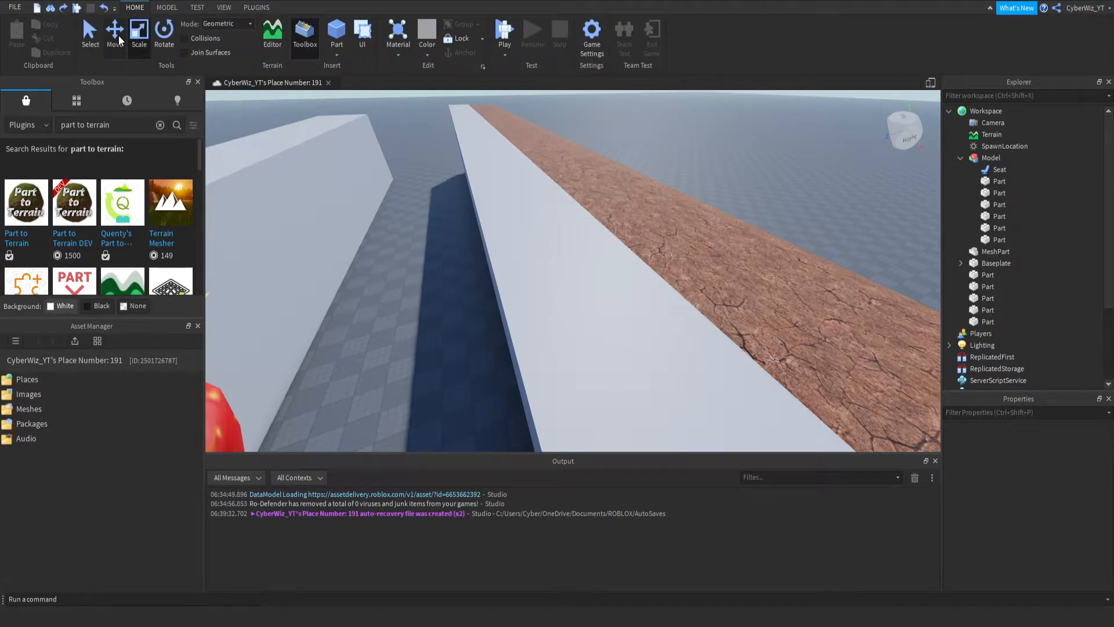
{"action": "left_click", "coordinate": [671, 354]}
{"action": "left_click", "coordinate": [251, 9]}
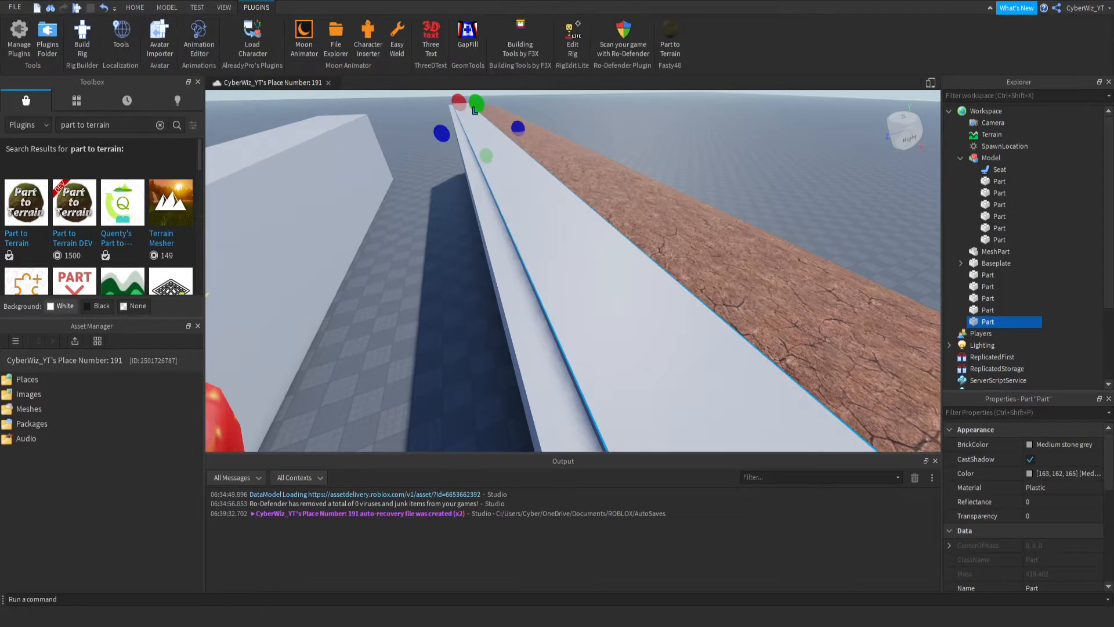
{"action": "left_click", "coordinate": [558, 250]}
{"action": "left_click", "coordinate": [511, 278]}
{"action": "right_click_drag", "start_coordinate": [578, 296], "coordinate": [579, 296]}
{"action": "right_click_drag", "start_coordinate": [525, 272], "coordinate": [526, 272]}
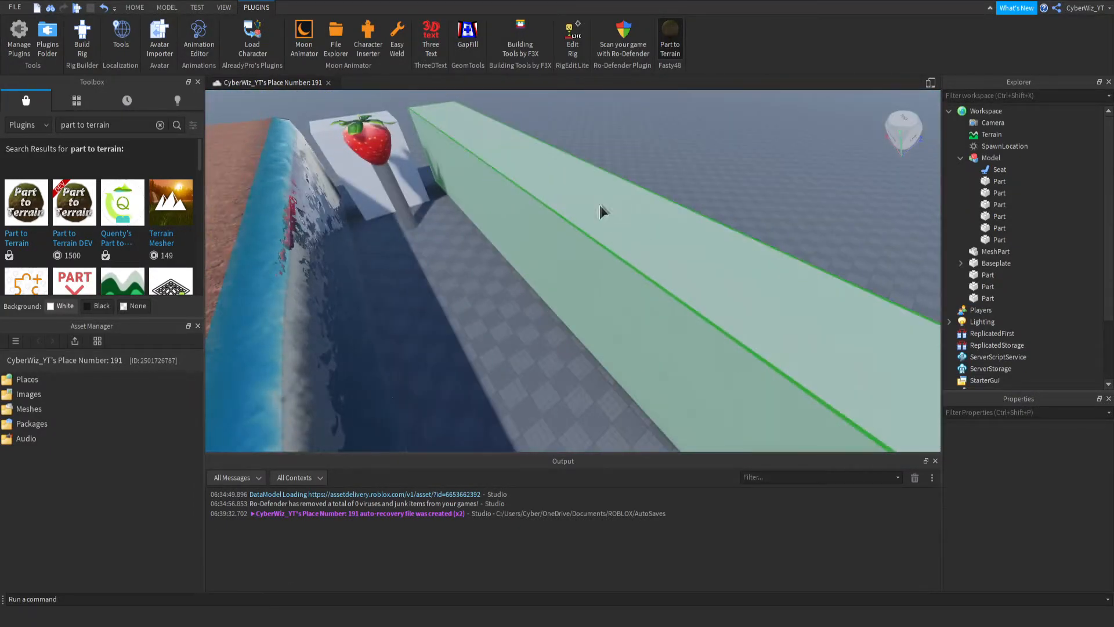
- Convert the plain wall on the opposite side to cracked brown terrain and turn off the Part to Terrain plugin
{"action": "left_click", "coordinate": [511, 241]}
{"action": "right_click_drag", "start_coordinate": [511, 240], "coordinate": [511, 240]}
{"action": "left_click", "coordinate": [671, 39]}
{"action": "right_click_drag", "start_coordinate": [468, 275], "coordinate": [468, 274]}
- Insert a block part at the second terrain wall's inner edge and stretch it down to the ground as a thin pillar
{"action": "left_click", "coordinate": [134, 7]}
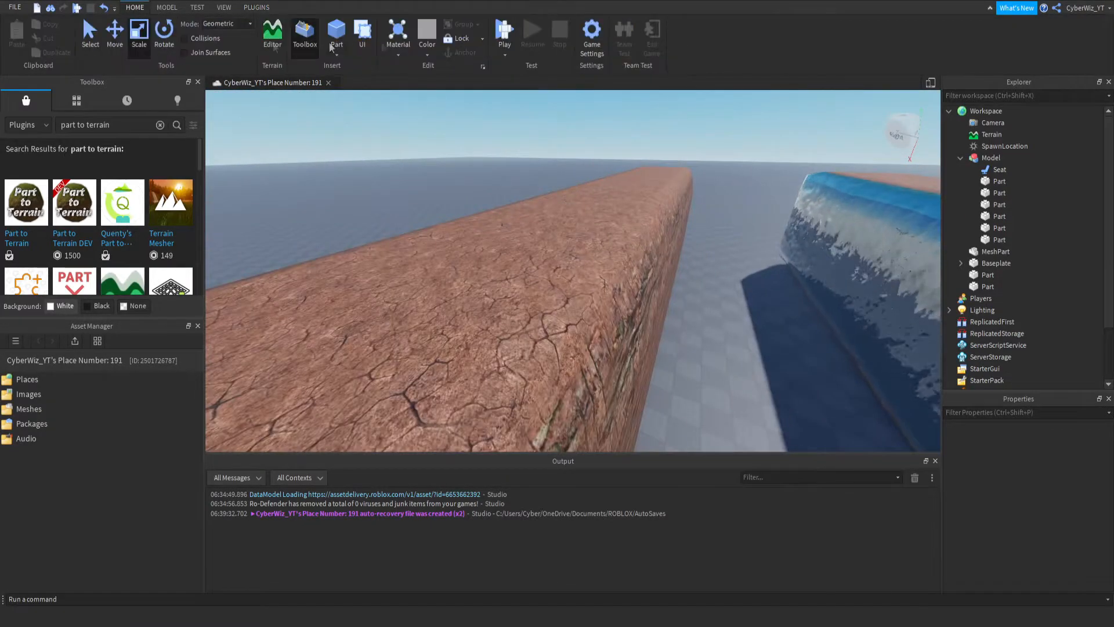
{"action": "left_click", "coordinate": [337, 32]}
{"action": "left_click_drag", "start_coordinate": [605, 266], "coordinate": [671, 284]}
{"action": "left_click_drag", "start_coordinate": [539, 253], "coordinate": [587, 415]}
{"action": "key", "text": "s"}
{"action": "key", "text": "d"}
{"action": "key", "text": "d"}
{"action": "right_click_drag", "start_coordinate": [570, 350], "coordinate": [569, 350]}
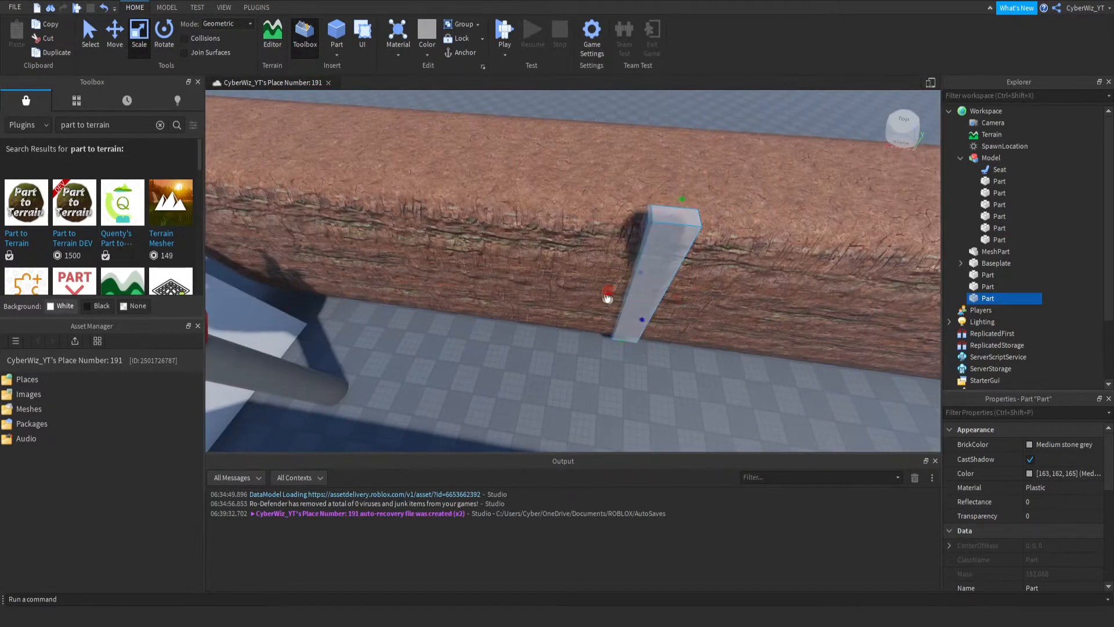
- Stretch the thin pillar in both directions into a panel spanning the full length of the second terrain wall
{"action": "left_click_drag", "start_coordinate": [607, 300], "coordinate": [301, 242]}
{"action": "key", "text": "s"}
{"action": "left_click_drag", "start_coordinate": [697, 302], "coordinate": [828, 351]}
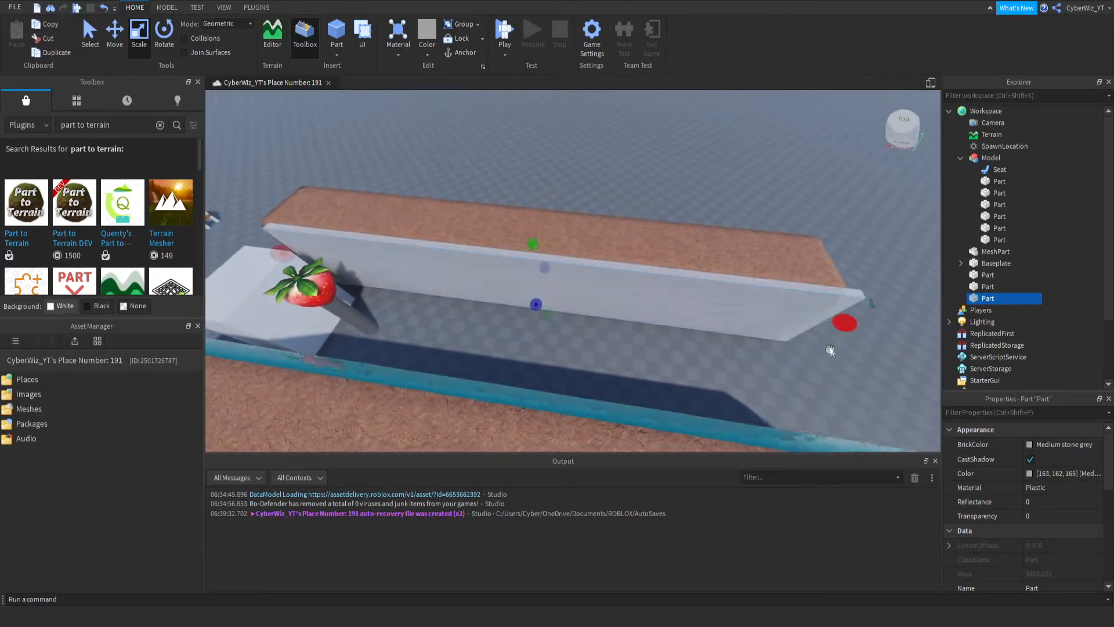
- Convert the panel along the second terrain wall to water terrain with Part to Terrain, and turn the plugin off
{"action": "left_click_drag", "start_coordinate": [546, 322], "coordinate": [544, 317]}
{"action": "scroll", "coordinate": [543, 318], "scroll_direction": "up", "scroll_amount": 1}
{"action": "left_click", "coordinate": [259, 7]}
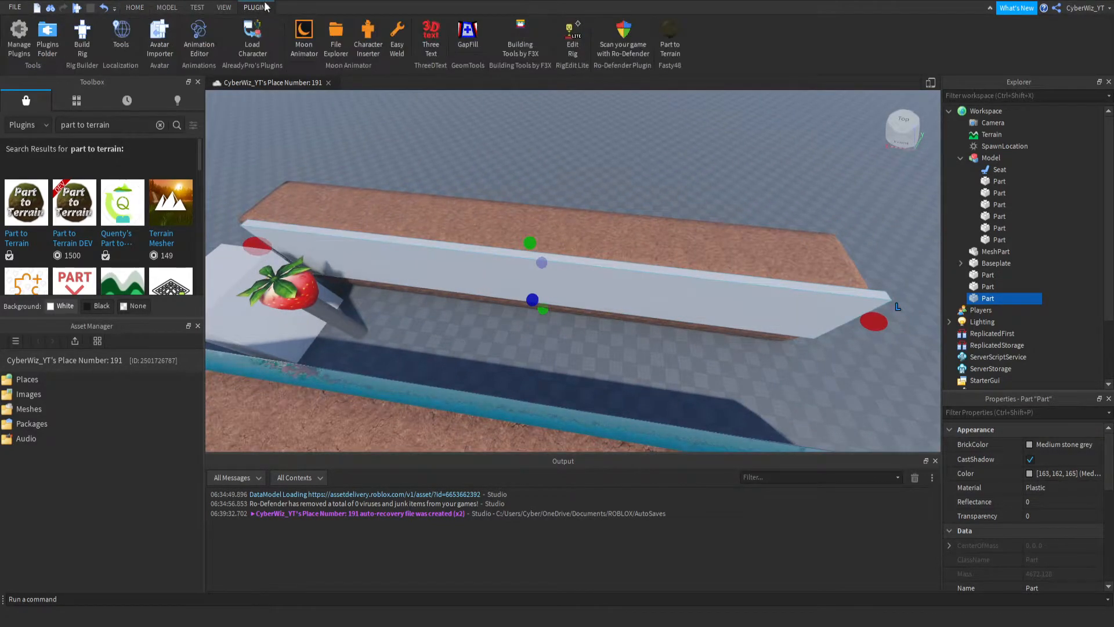
{"action": "left_click", "coordinate": [629, 292]}
{"action": "right_click_drag", "start_coordinate": [520, 348], "coordinate": [520, 347]}
{"action": "key", "text": "s"}
{"action": "left_click", "coordinate": [669, 46]}
- Insert a block part on the ground between the two terrain walls and enlarge it outward in both directions
{"action": "right_click_drag", "start_coordinate": [536, 220], "coordinate": [536, 220]}
{"action": "key", "text": "w"}
{"action": "key", "text": "w"}
{"action": "key", "text": "w"}
{"action": "key", "text": "s"}
{"action": "right_click_drag", "start_coordinate": [471, 311], "coordinate": [472, 310]}
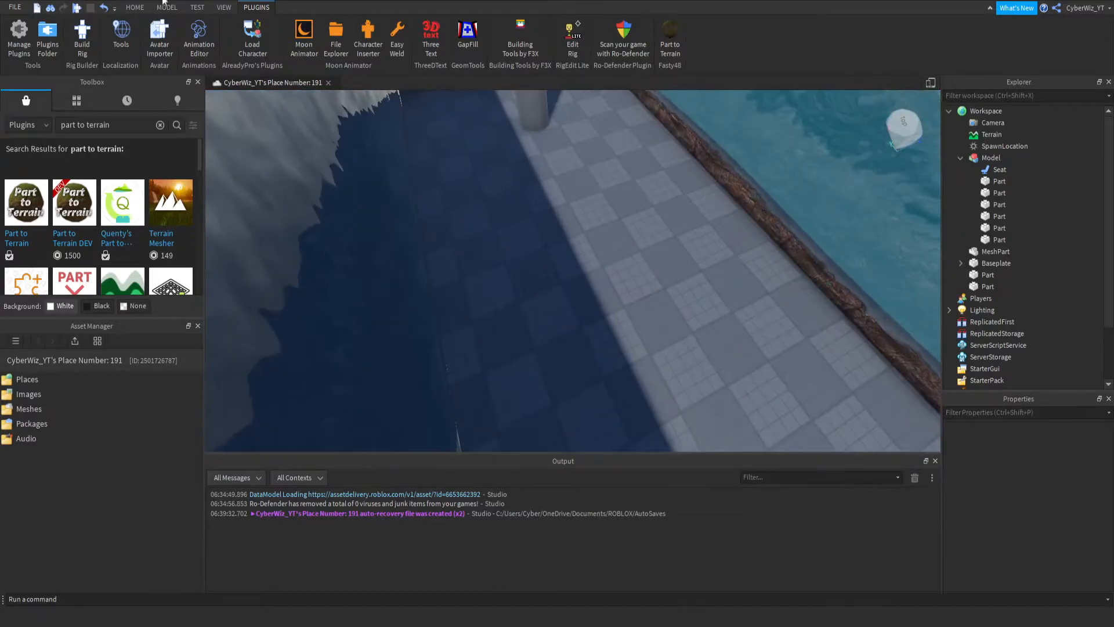
{"action": "left_click", "coordinate": [134, 8]}
{"action": "left_click", "coordinate": [341, 41]}
{"action": "left_click_drag", "start_coordinate": [575, 264], "coordinate": [428, 329]}
{"action": "left_click_drag", "start_coordinate": [615, 256], "coordinate": [761, 197]}
{"action": "left_click_drag", "start_coordinate": [626, 287], "coordinate": [651, 366]}
{"action": "right_click_drag", "start_coordinate": [651, 366], "coordinate": [652, 366]}
{"action": "key", "text": "s"}
- Stretch the floor block into a slab covering the ground between the two walls, around the strawberry pole
{"action": "left_click_drag", "start_coordinate": [653, 325], "coordinate": [759, 320]}
{"action": "left_click_drag", "start_coordinate": [340, 302], "coordinate": [283, 297]}
{"action": "key", "text": "s"}
{"action": "key", "text": "a"}
{"action": "left_click_drag", "start_coordinate": [525, 296], "coordinate": [515, 293]}
{"action": "key", "text": "w"}
{"action": "right_click_drag", "start_coordinate": [499, 298], "coordinate": [501, 292]}
{"action": "key", "text": "w"}
{"action": "right_click_drag", "start_coordinate": [394, 295], "coordinate": [414, 296]}
{"action": "left_click_drag", "start_coordinate": [671, 199], "coordinate": [680, 225]}
{"action": "right_click_drag", "start_coordinate": [656, 304], "coordinate": [656, 305]}
- Convert the floor slab between the walls to water terrain with Part to Terrain
{"action": "left_click", "coordinate": [268, 7]}
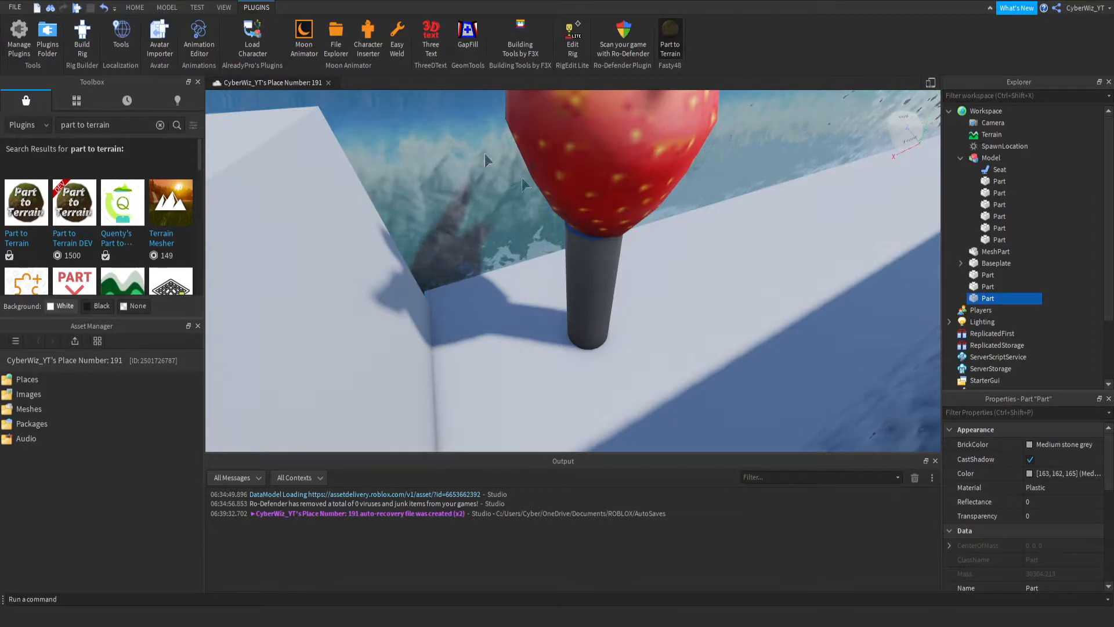
{"action": "left_click", "coordinate": [642, 419]}
{"action": "right_click_drag", "start_coordinate": [673, 271], "coordinate": [528, 241]}
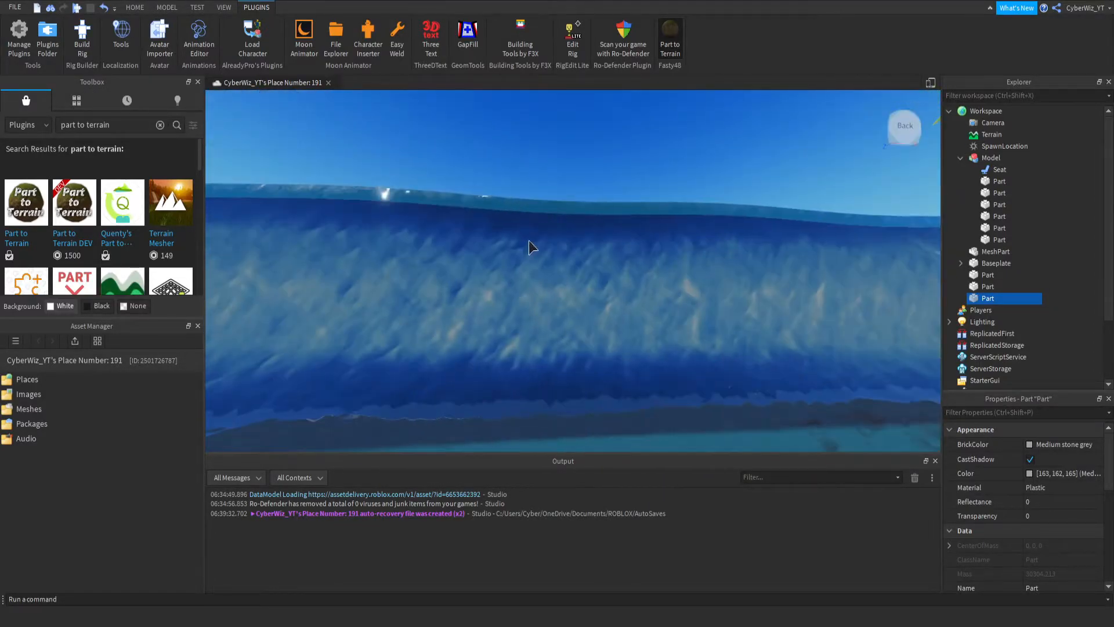
- Set up the terrain Erode brush with a box shape and a base size of 2
{"action": "left_click", "coordinate": [135, 8]}
{"action": "left_click", "coordinate": [273, 40]}
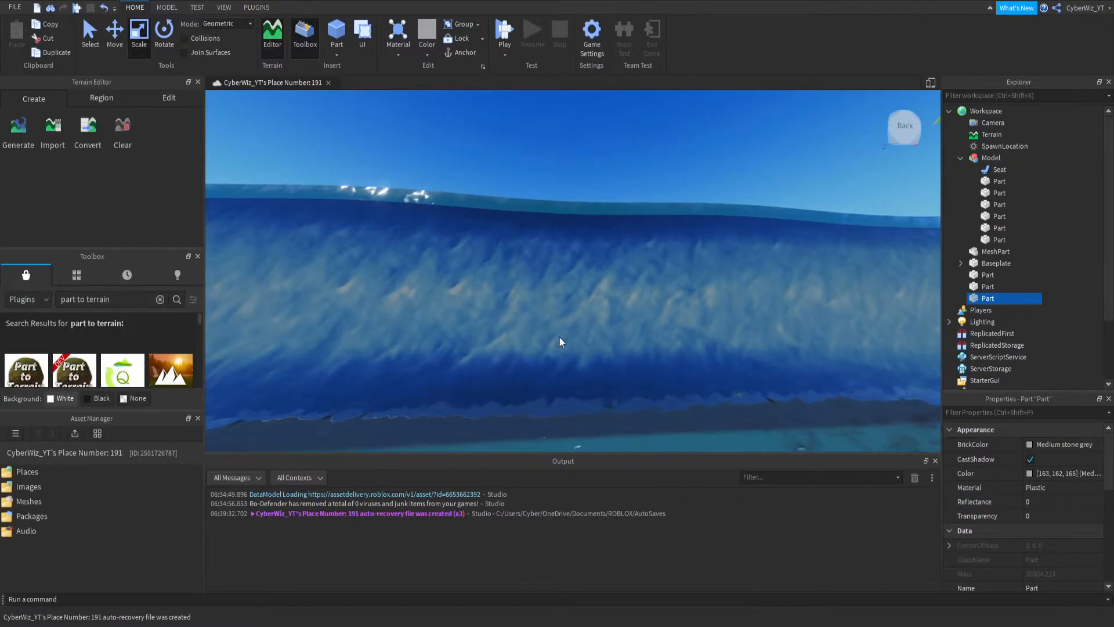
{"action": "left_click", "coordinate": [144, 97]}
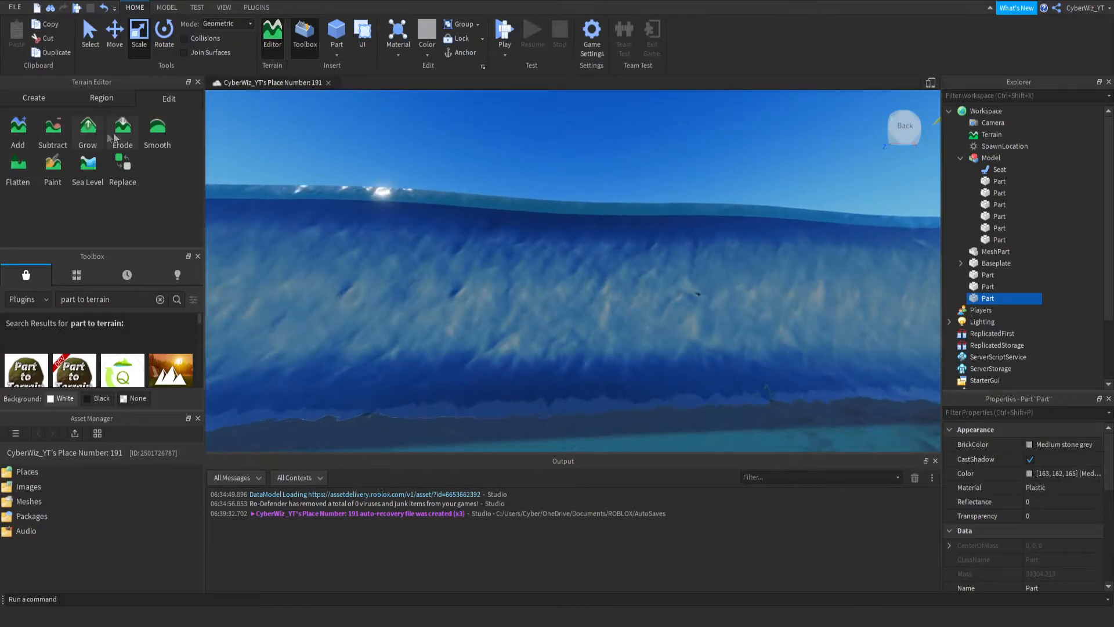
{"action": "left_click", "coordinate": [123, 131]}
{"action": "scroll", "coordinate": [144, 244], "scroll_direction": "down", "scroll_amount": 1}
{"action": "left_click_drag", "start_coordinate": [144, 241], "coordinate": [131, 233]}
{"action": "type", "text": "1"}
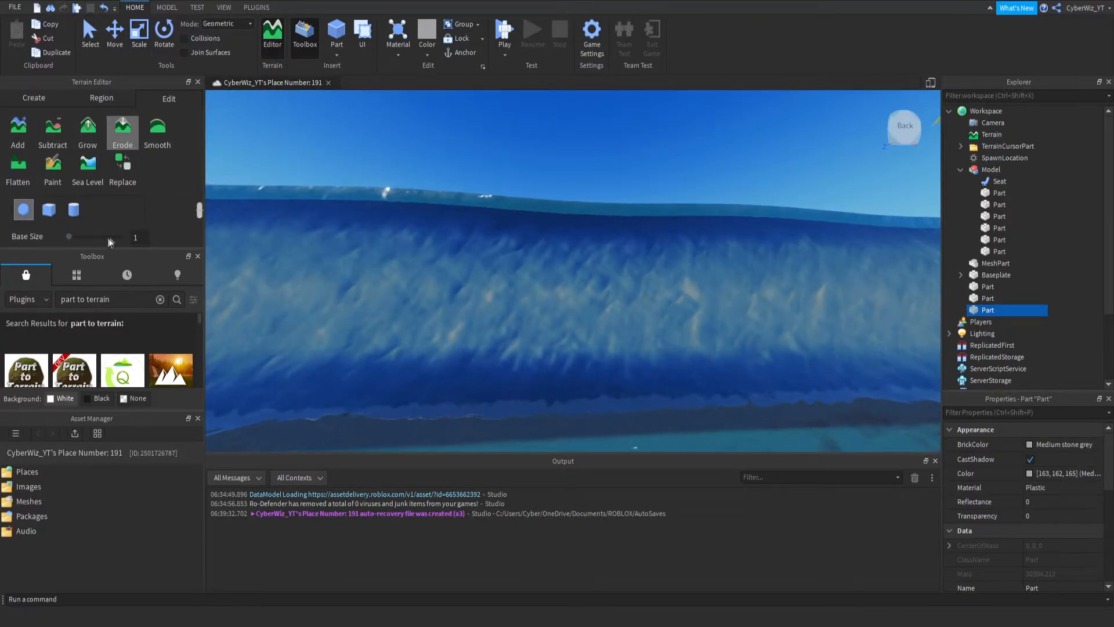
{"action": "left_click", "coordinate": [49, 209]}
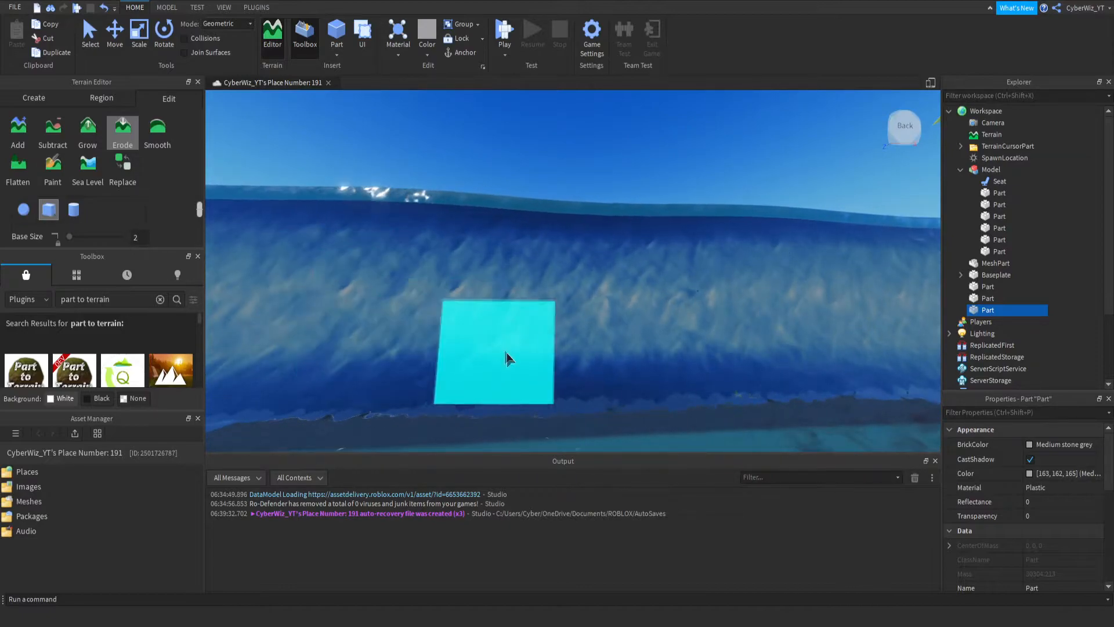
- Try the box-shaped Erode brush on the terrain walls beside the water channel
{"action": "scroll", "coordinate": [503, 307], "scroll_direction": "up", "scroll_amount": 5}
{"action": "right_click_drag", "start_coordinate": [504, 307], "coordinate": [510, 302]}
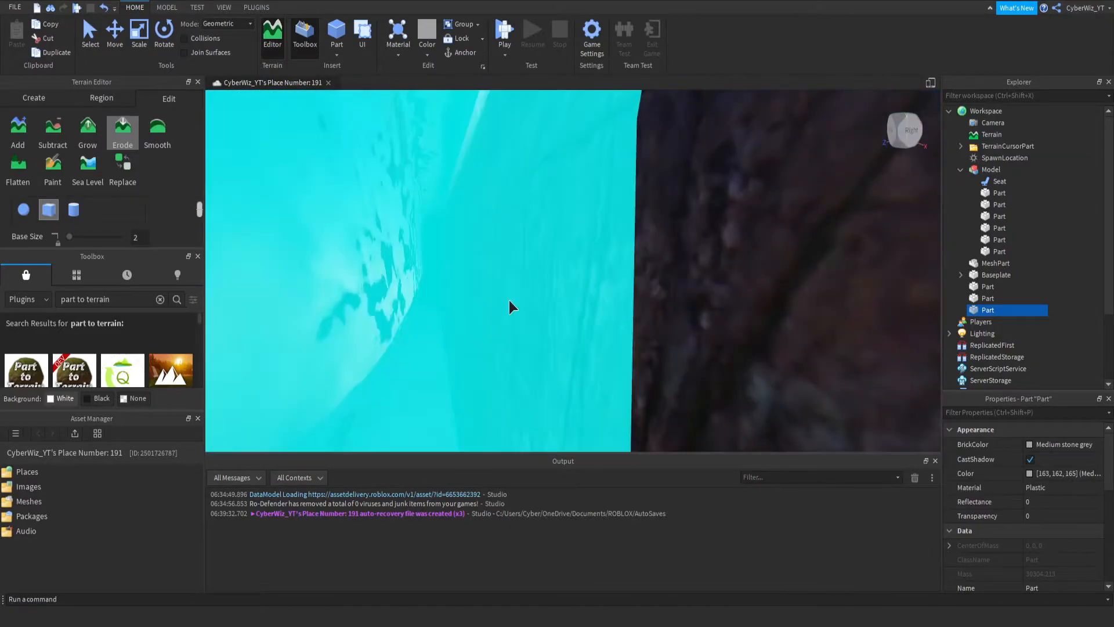
{"action": "scroll", "coordinate": [509, 302], "scroll_direction": "down", "scroll_amount": 5}
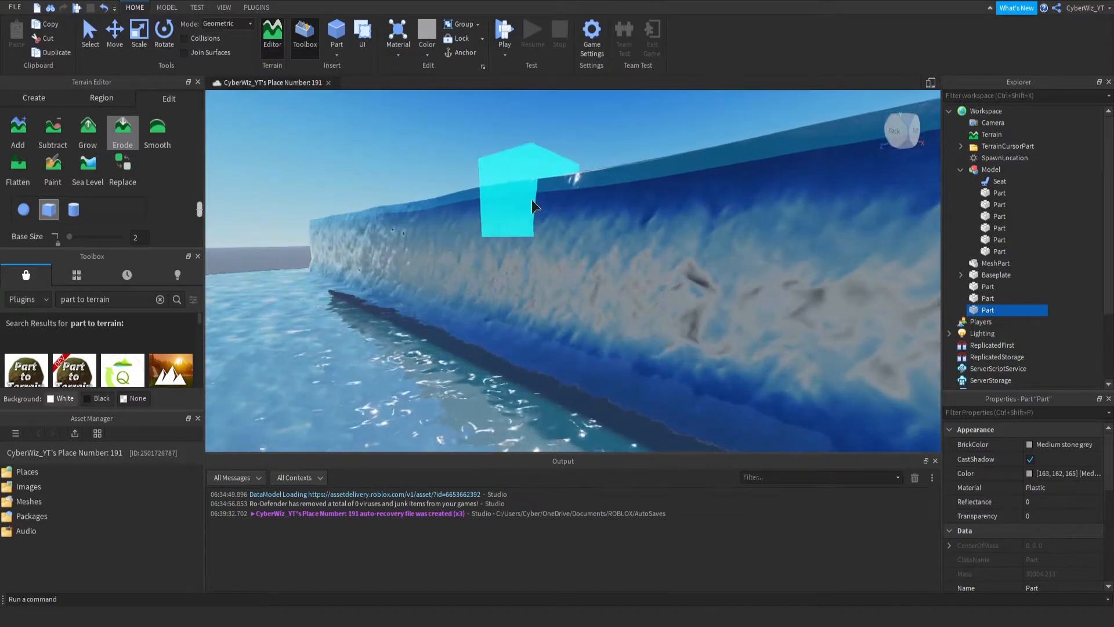
{"action": "right_click_drag", "start_coordinate": [583, 164], "coordinate": [585, 162]}
{"action": "scroll", "coordinate": [584, 162], "scroll_direction": "down", "scroll_amount": 5}
{"action": "right_click_drag", "start_coordinate": [508, 180], "coordinate": [507, 181]}
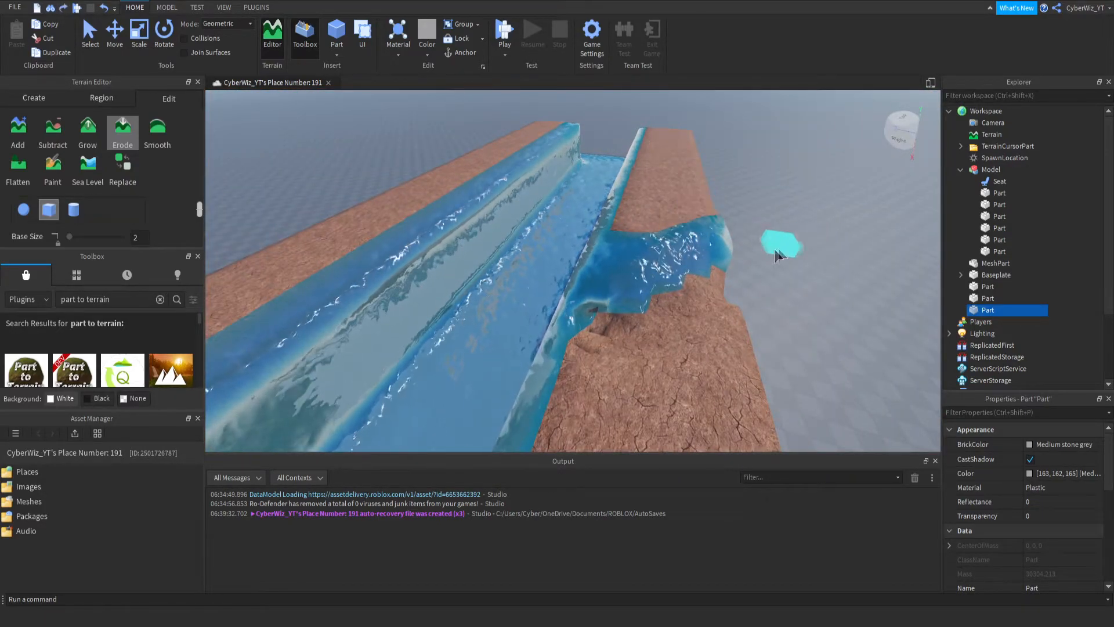
{"action": "scroll", "coordinate": [599, 296], "scroll_direction": "up", "scroll_amount": 5}
{"action": "right_click_drag", "start_coordinate": [598, 293], "coordinate": [597, 293]}
{"action": "scroll", "coordinate": [547, 230], "scroll_direction": "up", "scroll_amount": 3}
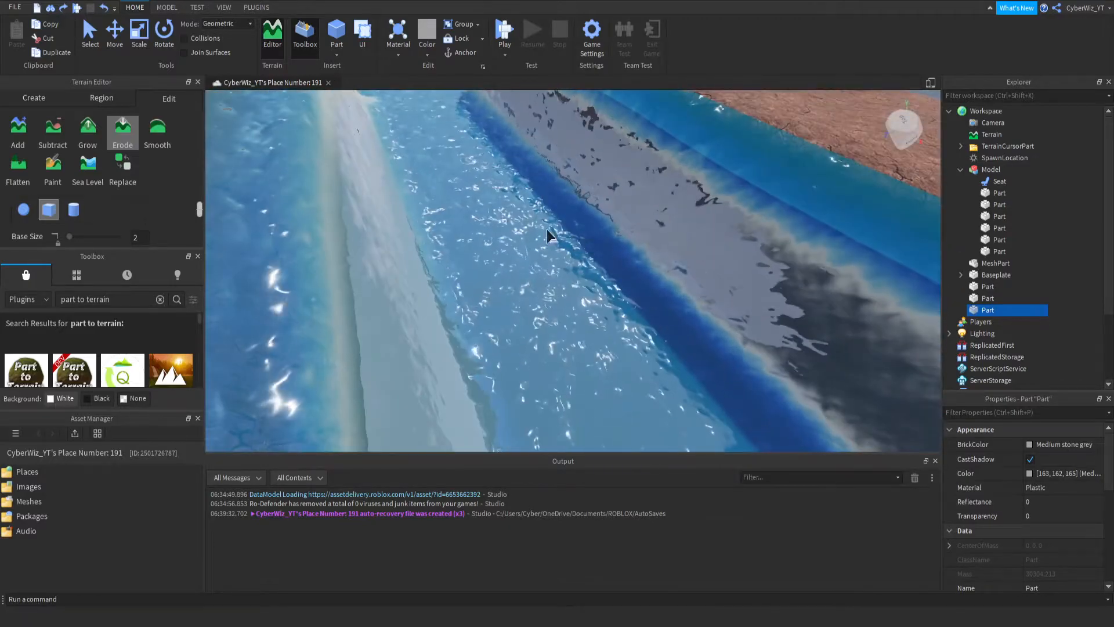
- Set up the terrain Paint brush with a box shape, base size 3 and height 3
{"action": "left_click", "coordinate": [51, 167]}
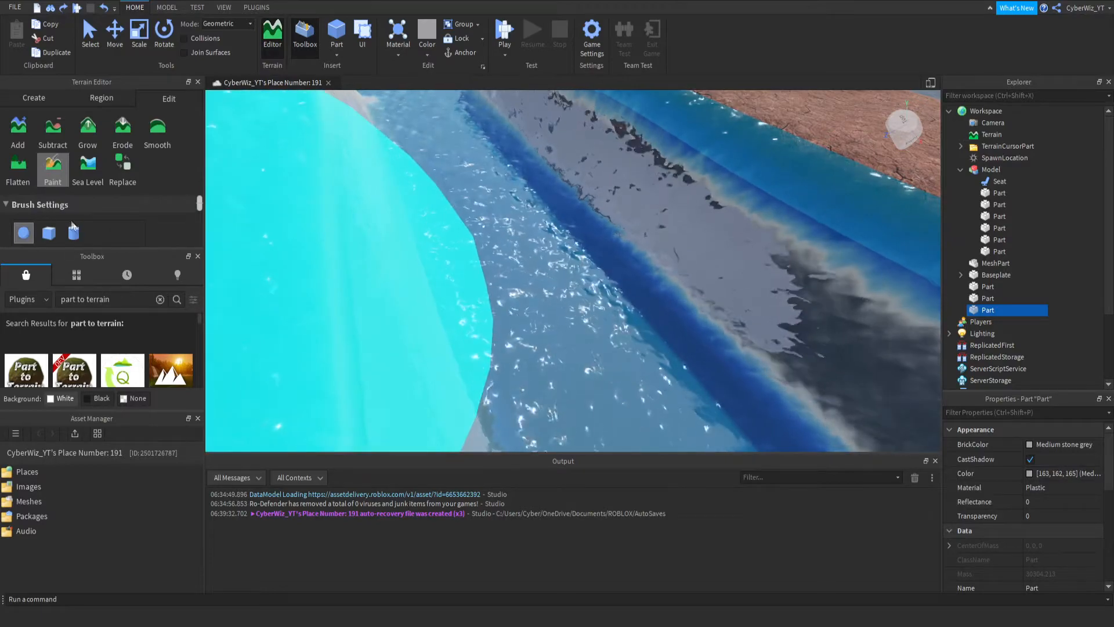
{"action": "scroll", "coordinate": [87, 223], "scroll_direction": "down", "scroll_amount": 5}
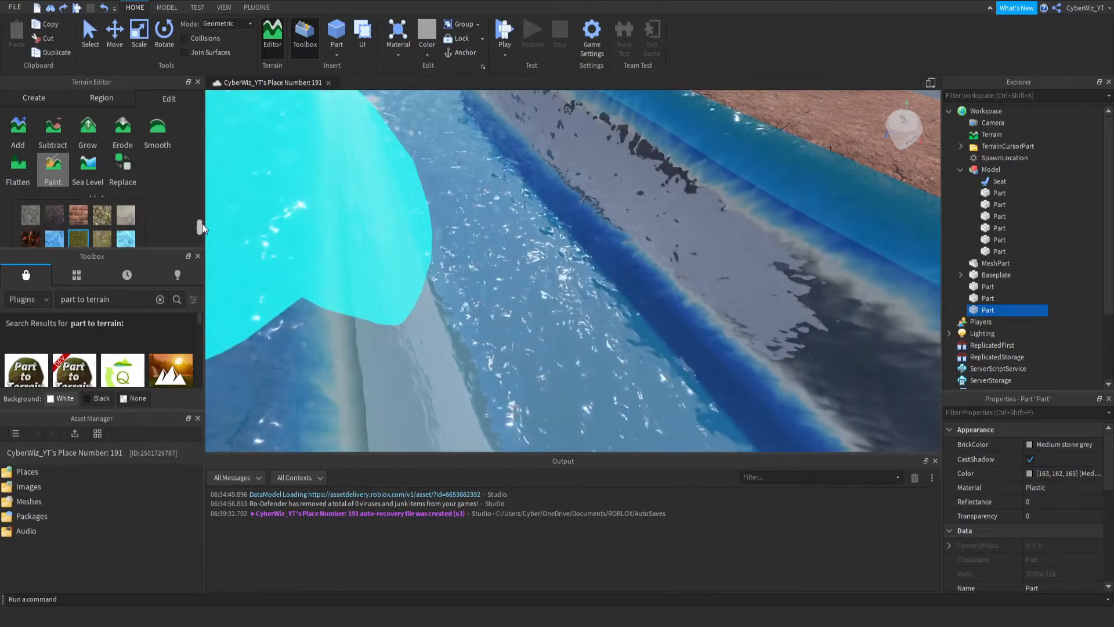
{"action": "left_click_drag", "start_coordinate": [200, 225], "coordinate": [198, 202]}
{"action": "left_click_drag", "start_coordinate": [132, 218], "coordinate": [171, 219]}
{"action": "type", "text": "3"}
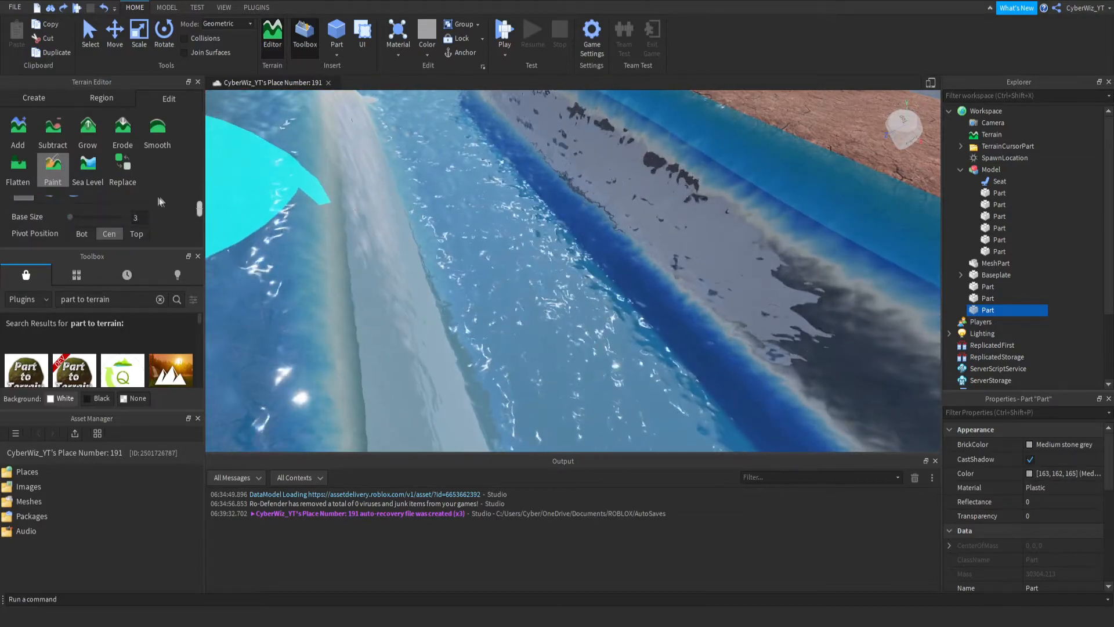
{"action": "scroll", "coordinate": [116, 220], "scroll_direction": "up", "scroll_amount": 2}
{"action": "left_click", "coordinate": [50, 231]}
{"action": "scroll", "coordinate": [81, 219], "scroll_direction": "down", "scroll_amount": 5}
{"action": "scroll", "coordinate": [116, 222], "scroll_direction": "up", "scroll_amount": 5}
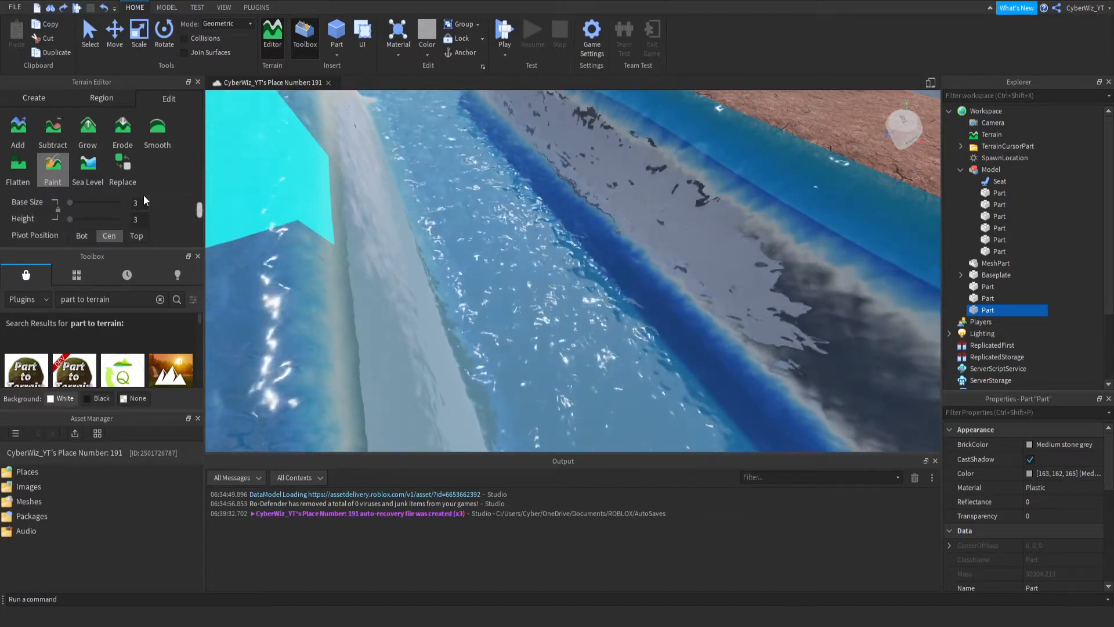
- Choose Limestone as the material for the terrain Paint brush
{"action": "scroll", "coordinate": [145, 206], "scroll_direction": "down", "scroll_amount": 5}
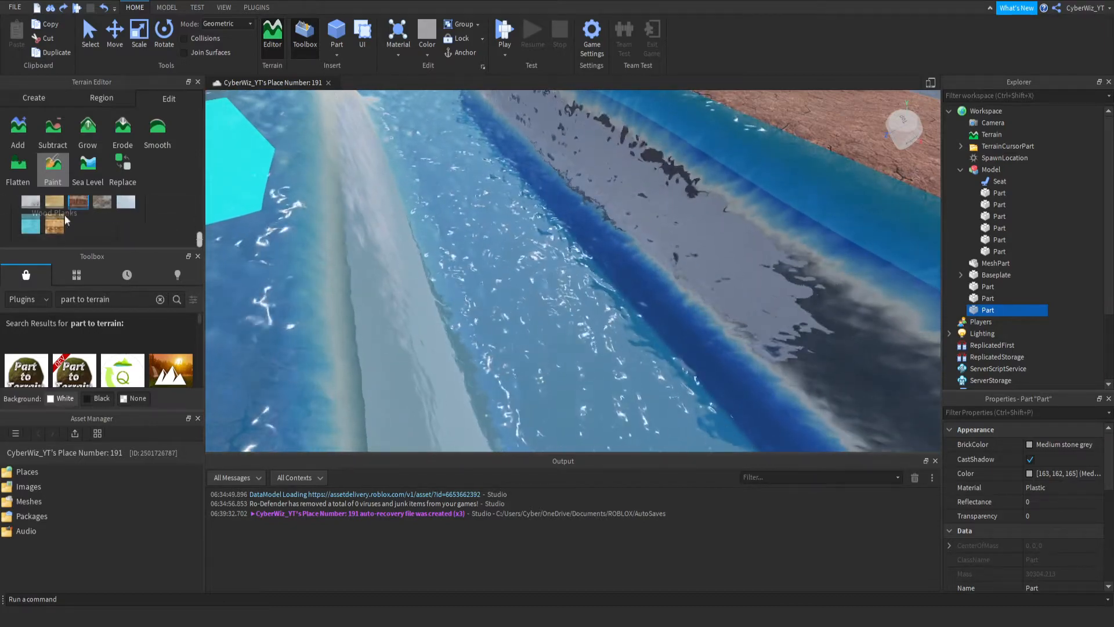
{"action": "scroll", "coordinate": [161, 227], "scroll_direction": "up", "scroll_amount": 2}
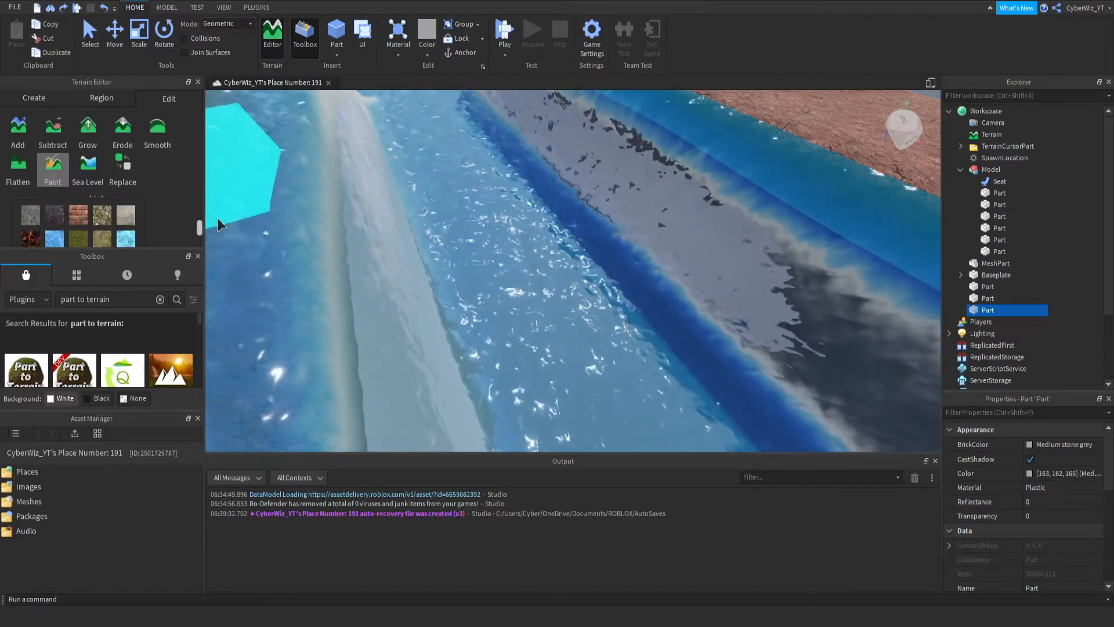
{"action": "scroll", "coordinate": [198, 228], "scroll_direction": "down", "scroll_amount": 1}
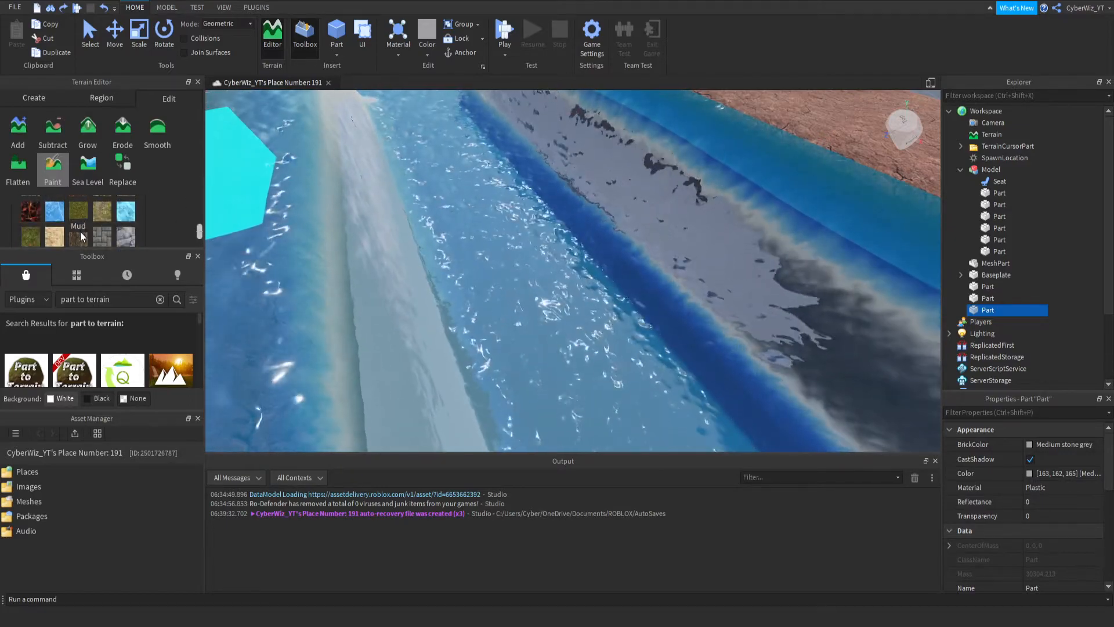
{"action": "scroll", "coordinate": [197, 237], "scroll_direction": "down", "scroll_amount": 1}
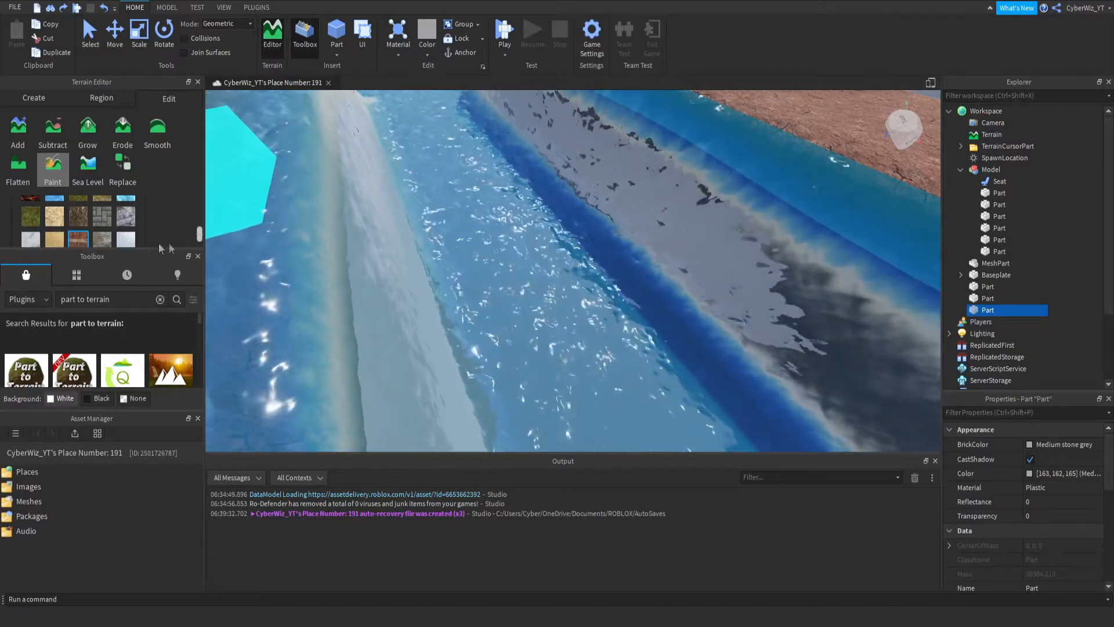
{"action": "scroll", "coordinate": [176, 239], "scroll_direction": "down", "scroll_amount": 1}
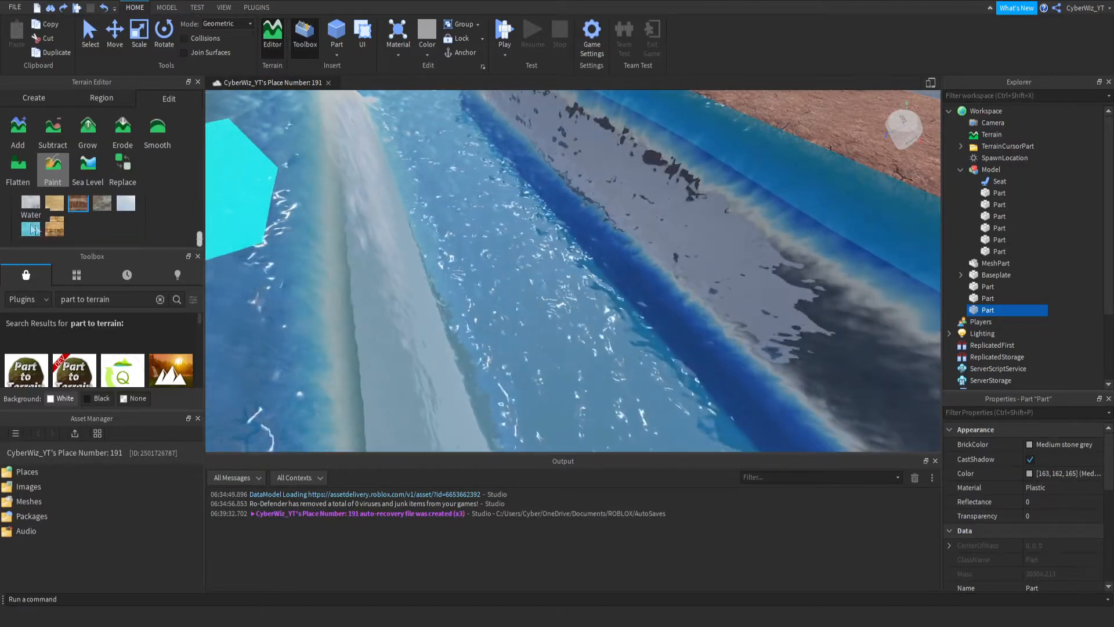
{"action": "left_click_drag", "start_coordinate": [197, 235], "coordinate": [196, 230]}
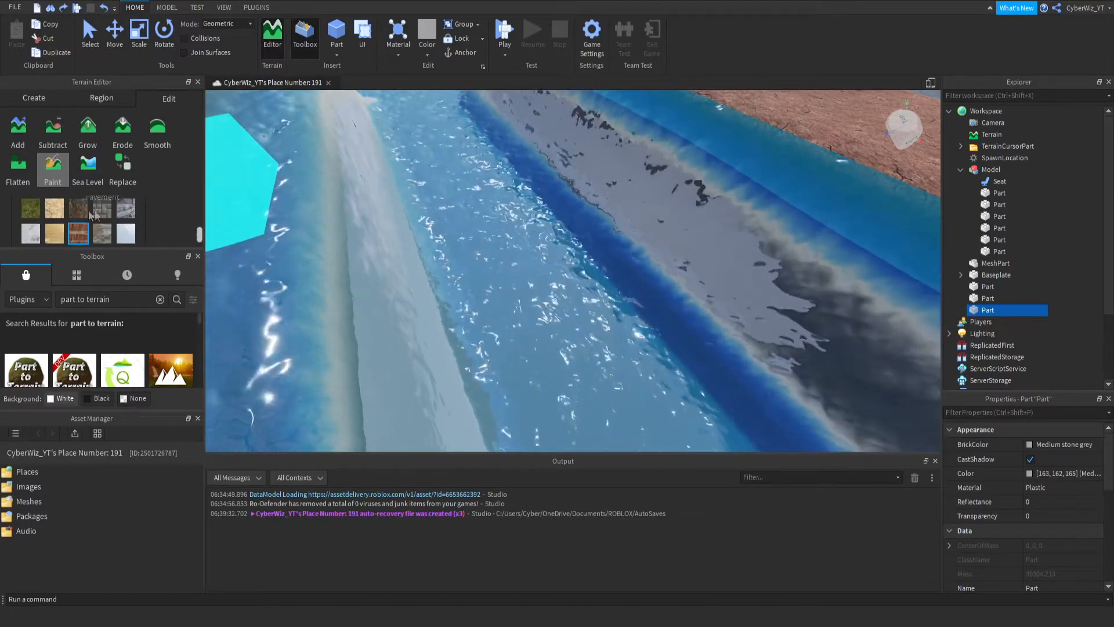
{"action": "left_click", "coordinate": [56, 210]}
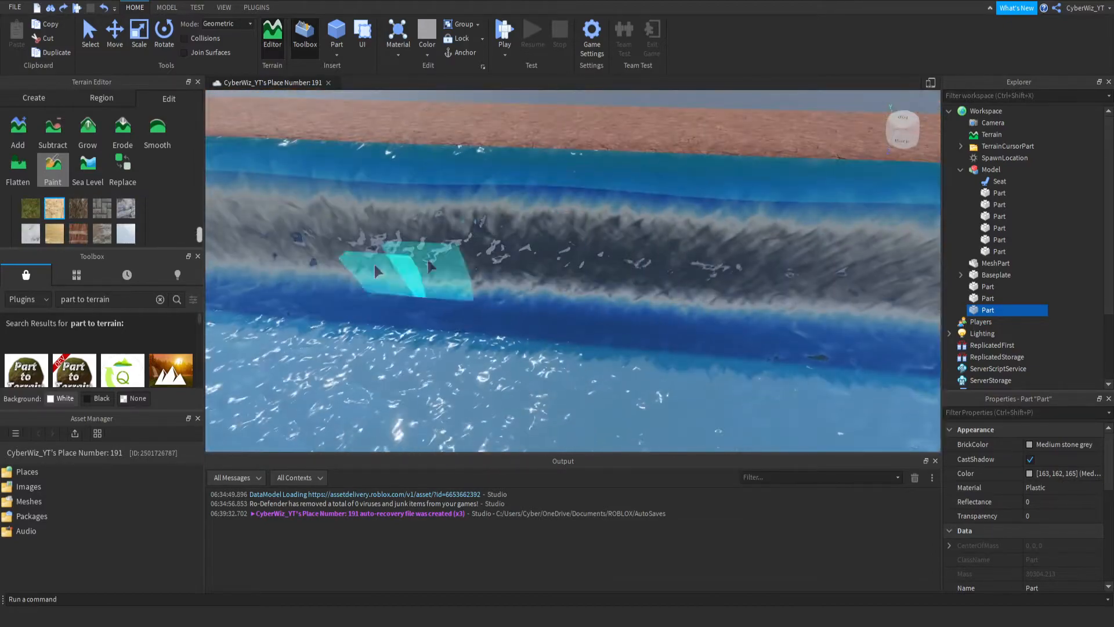
- Paint Limestone along the top edges of the brown terrain walls where they border the water
{"action": "mouse_move", "coordinate": [375, 267]}
{"action": "left_mouse_down"}
{"action": "mouse_move", "coordinate": [479, 241]}
{"action": "mouse_move", "coordinate": [516, 250]}
{"action": "mouse_move", "coordinate": [510, 206]}
{"action": "mouse_move", "coordinate": [639, 208]}
{"action": "mouse_move", "coordinate": [575, 210]}
{"action": "left_mouse_up"}
{"action": "key", "text": "d"}
{"action": "right_click_drag", "start_coordinate": [576, 210], "coordinate": [426, 188]}
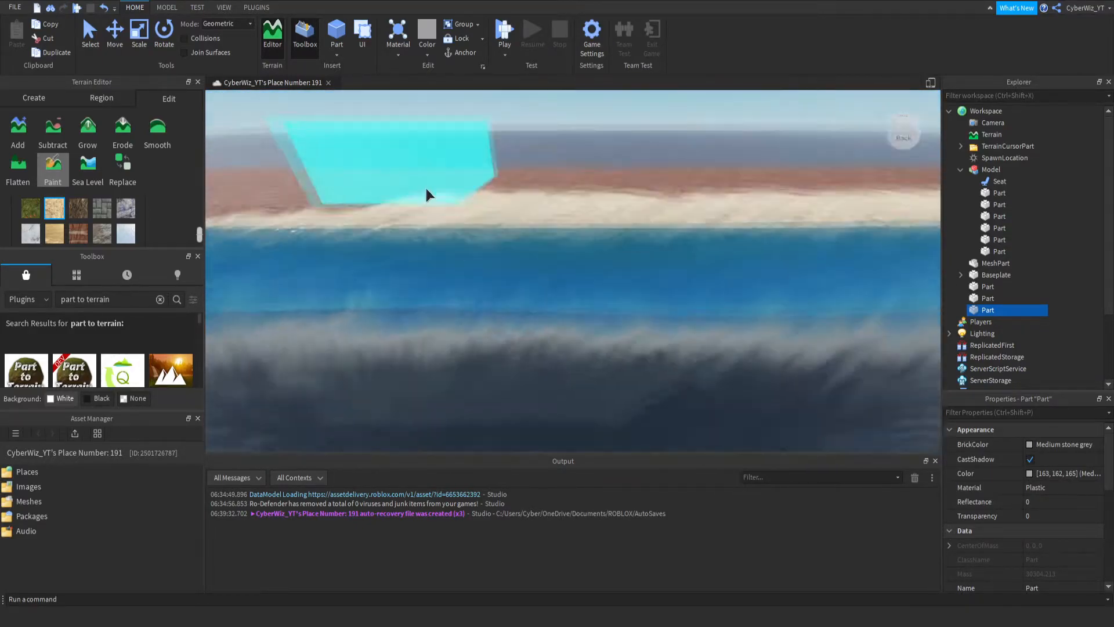
{"action": "scroll", "coordinate": [426, 188], "scroll_direction": "down", "scroll_amount": 3}
{"action": "mouse_move", "coordinate": [563, 292]}
{"action": "left_mouse_down"}
{"action": "mouse_move", "coordinate": [325, 275]}
{"action": "mouse_move", "coordinate": [252, 283]}
{"action": "left_mouse_up"}
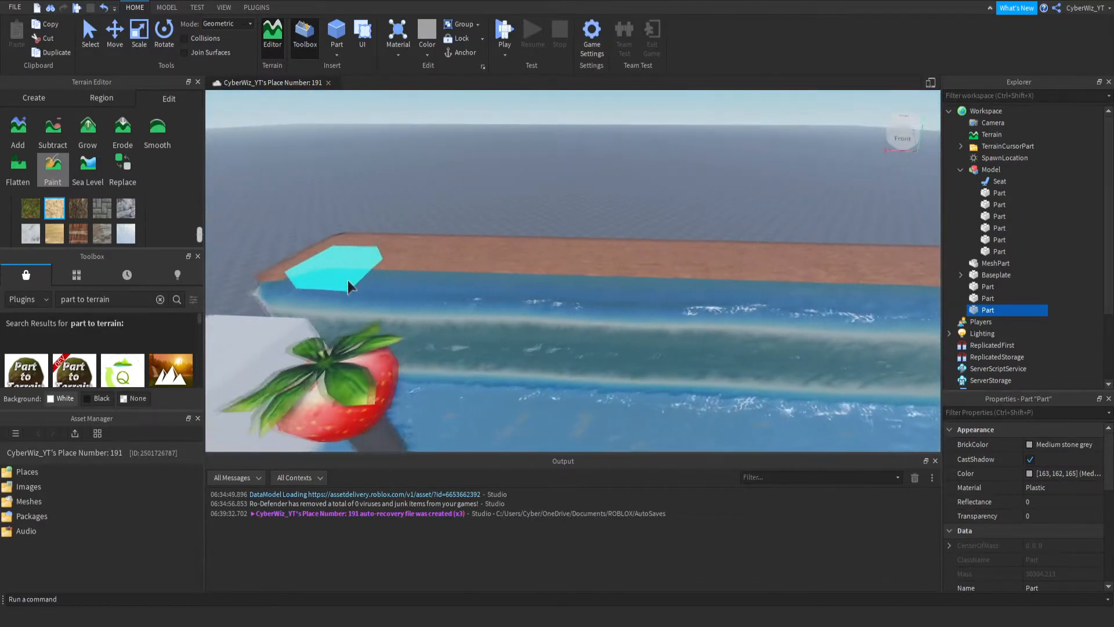
{"action": "key", "text": "d"}
{"action": "mouse_move", "coordinate": [347, 280]}
{"action": "left_mouse_down"}
{"action": "mouse_move", "coordinate": [475, 295]}
{"action": "mouse_move", "coordinate": [572, 291]}
{"action": "left_mouse_up"}
{"action": "key", "text": "a"}
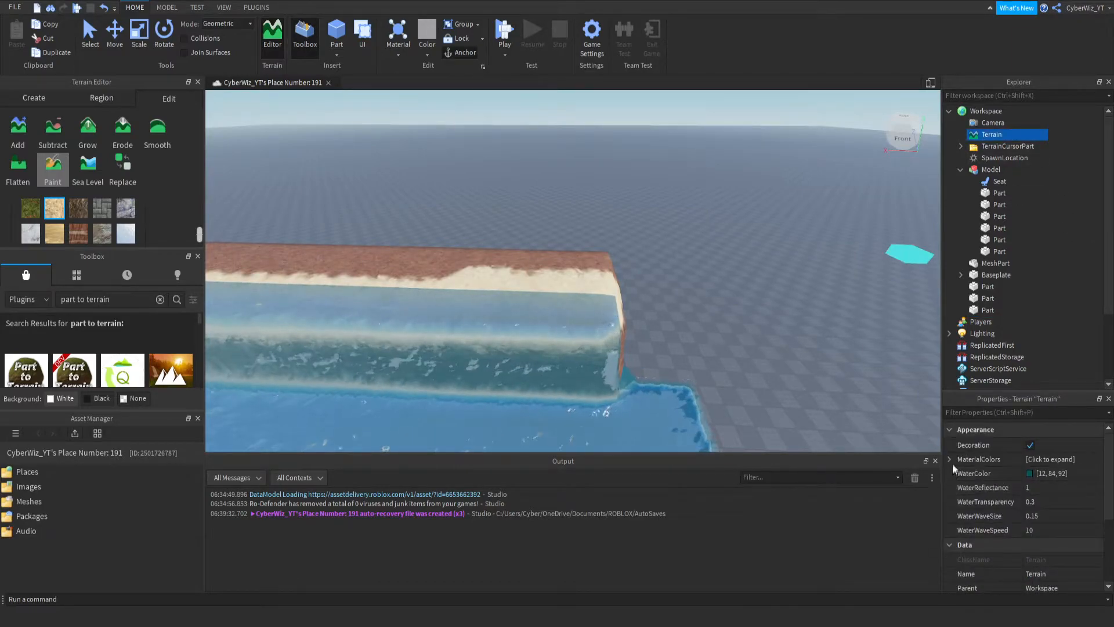
- Change the Terrain's Limestone material color to a light pink, RGB 206, 168, 202
{"action": "left_click", "coordinate": [949, 459]}
{"action": "scroll", "coordinate": [1008, 503], "scroll_direction": "down", "scroll_amount": 1}
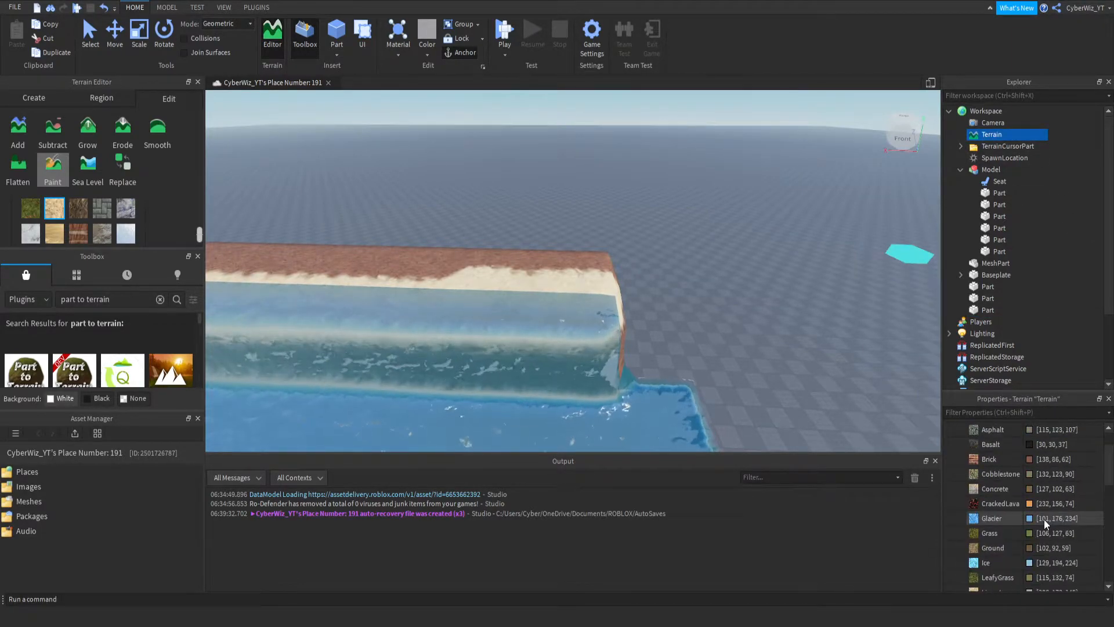
{"action": "left_click", "coordinate": [984, 413]}
{"action": "type", "text": "lime"}
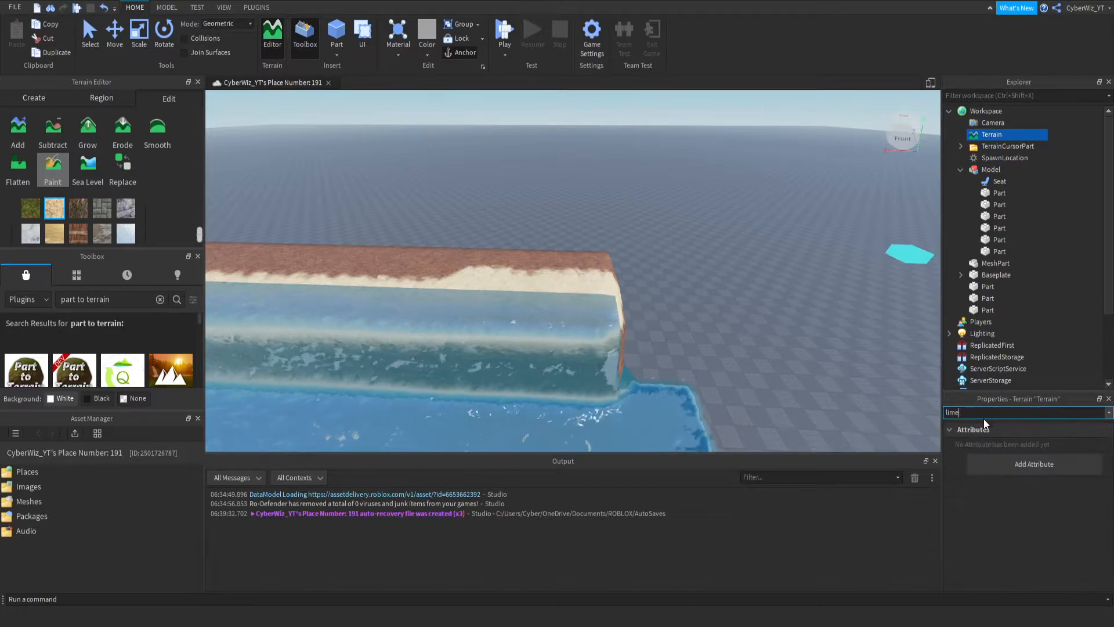
{"action": "key", "text": "BackSpace"}
{"action": "key", "text": "BackSpace"}
{"action": "key", "text": "BackSpace"}
{"action": "key", "text": "BackSpace"}
{"action": "type", "text": "s"}
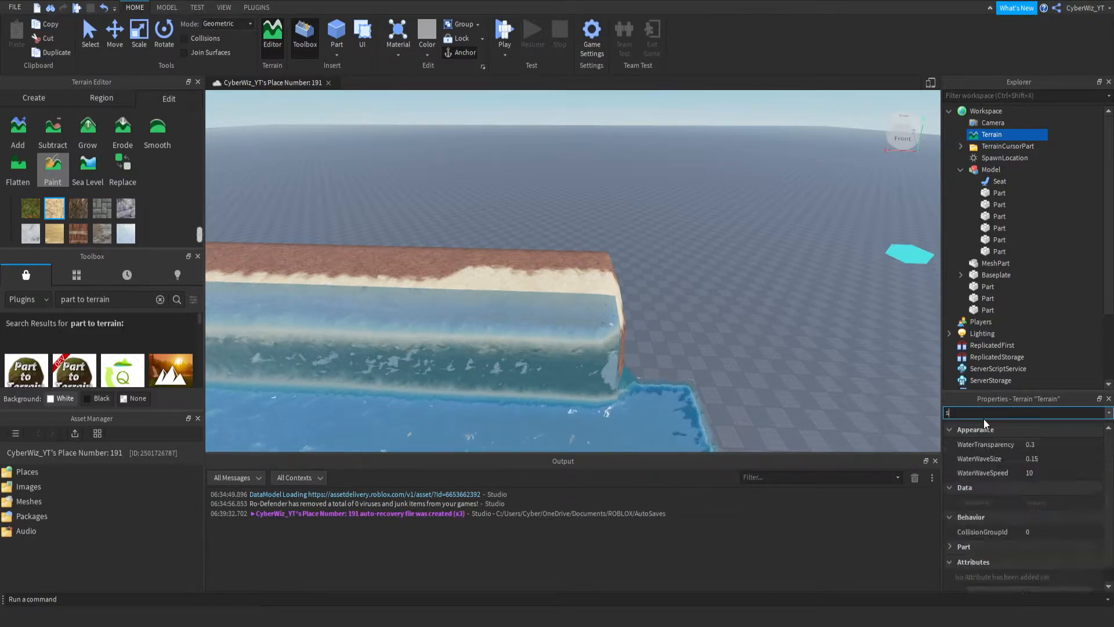
{"action": "key", "text": "BackSpace"}
{"action": "scroll", "coordinate": [1010, 482], "scroll_direction": "down", "scroll_amount": 3}
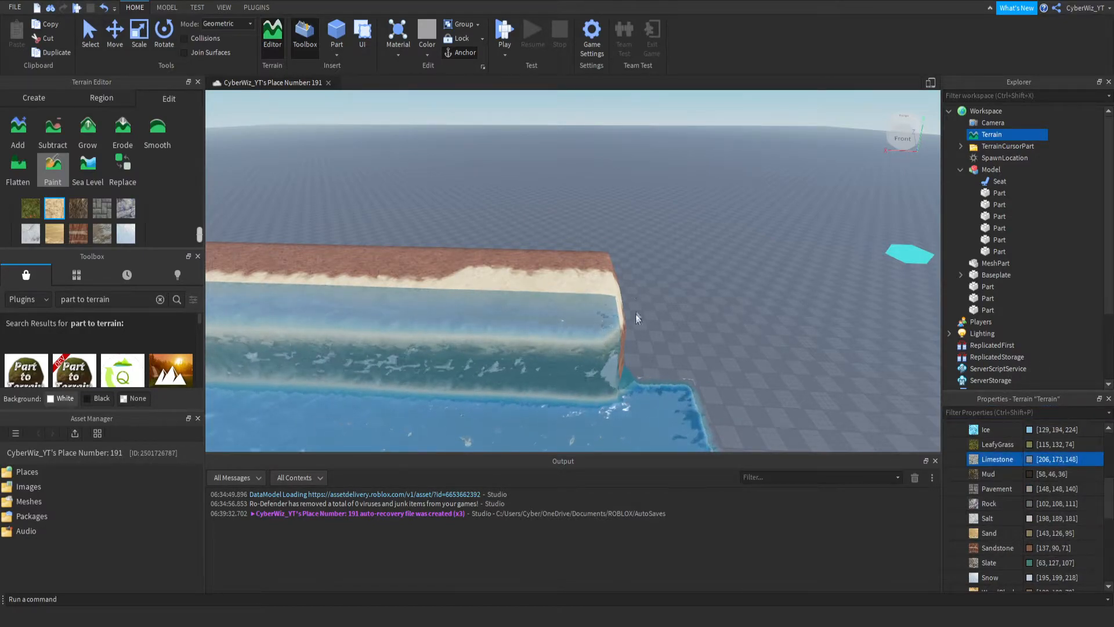
{"action": "left_click", "coordinate": [574, 314]}
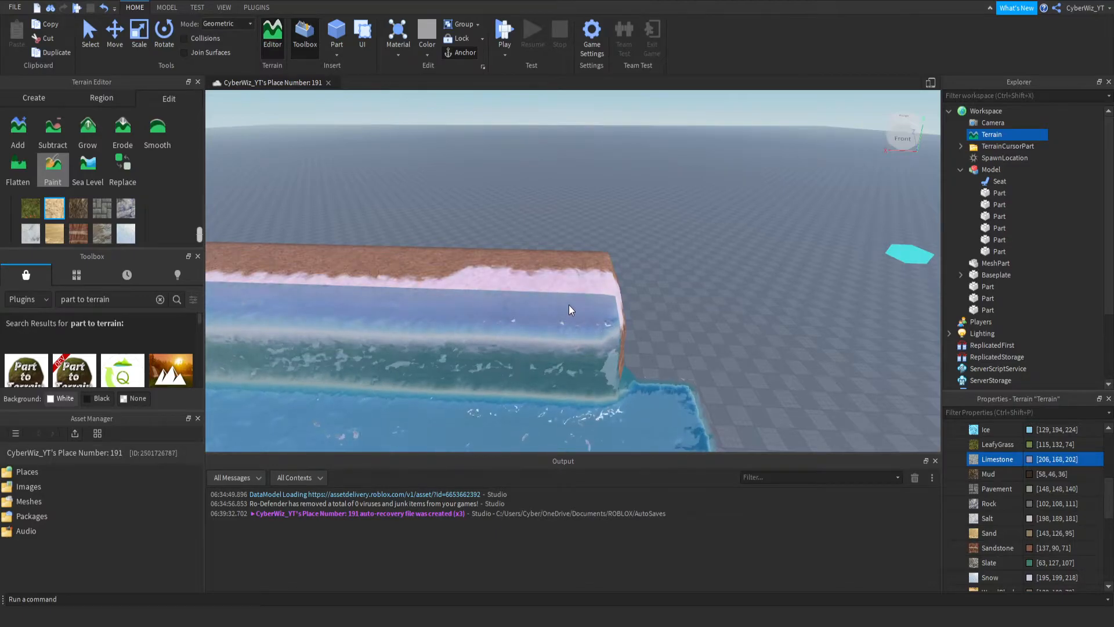
- Select the giant strawberry together with its pole and group them into one model
{"action": "right_click_drag", "start_coordinate": [471, 318], "coordinate": [558, 255]}
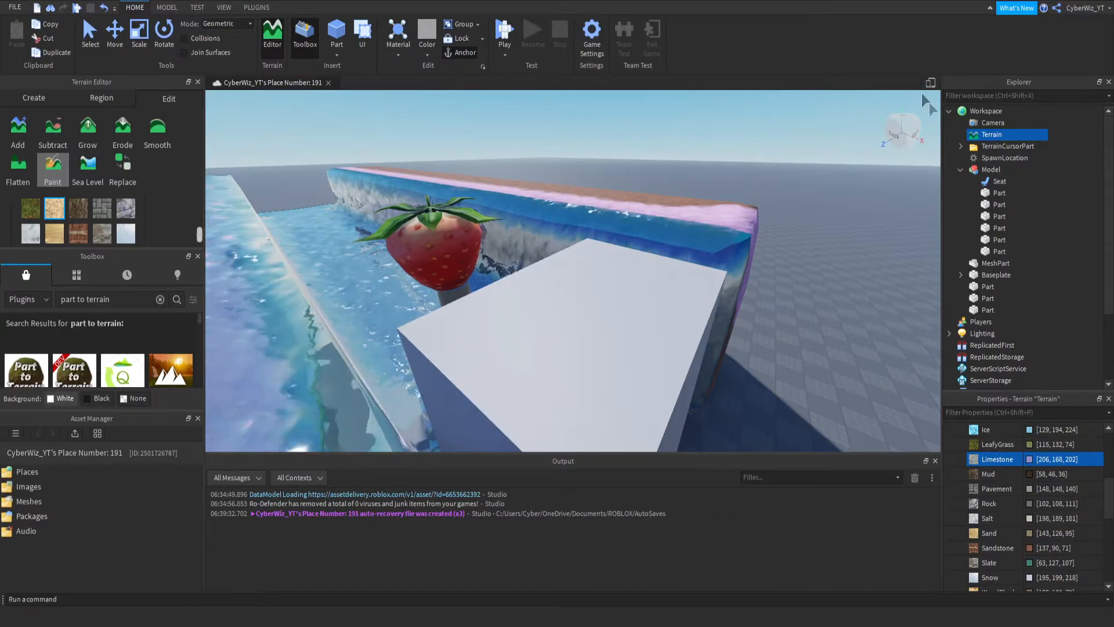
{"action": "left_click", "coordinate": [114, 35]}
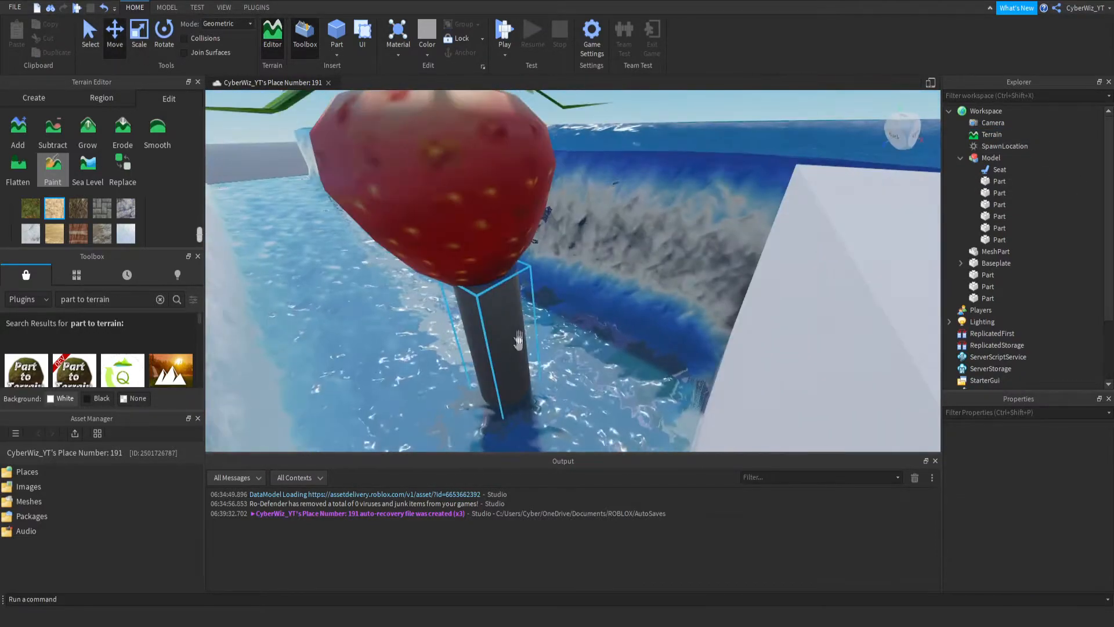
{"action": "left_click", "coordinate": [417, 184]}
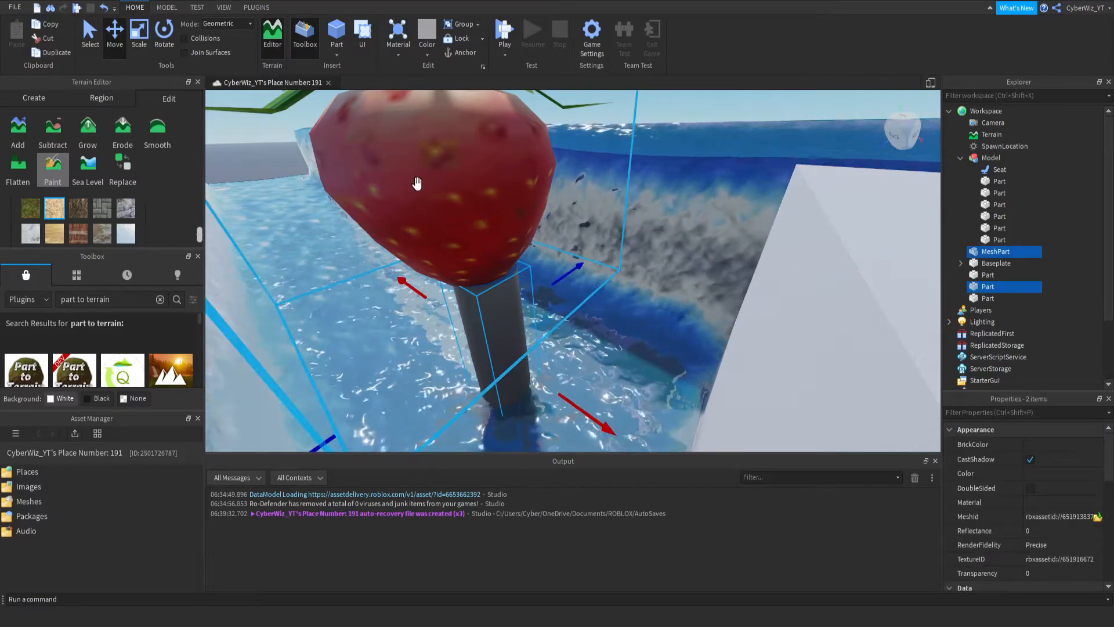
{"action": "key", "text": "ctrl+g"}
{"action": "right_click_drag", "start_coordinate": [417, 183], "coordinate": [490, 267]}
{"action": "scroll", "coordinate": [489, 267], "scroll_direction": "down", "scroll_amount": 5}
- Make three duplicates of the strawberry-on-pole model and space them in a row along the water channel
{"action": "key", "text": "ctrl+d"}
{"action": "left_click_drag", "start_coordinate": [720, 297], "coordinate": [481, 222]}
{"action": "key", "text": "ctrl+d"}
{"action": "key", "text": "a"}
{"action": "key", "text": "ctrl+d"}
{"action": "key", "text": "a"}
{"action": "key", "text": "s"}
- Add two more strawberry model copies to the row, continuing toward the channel's open end
{"action": "key", "text": "ctrl+d"}
{"action": "key", "text": "a"}
{"action": "key", "text": "s"}
{"action": "left_click_drag", "start_coordinate": [587, 231], "coordinate": [400, 191]}
{"action": "key", "text": "ctrl+d"}
{"action": "right_click_drag", "start_coordinate": [392, 204], "coordinate": [436, 207]}
{"action": "key", "text": "a"}
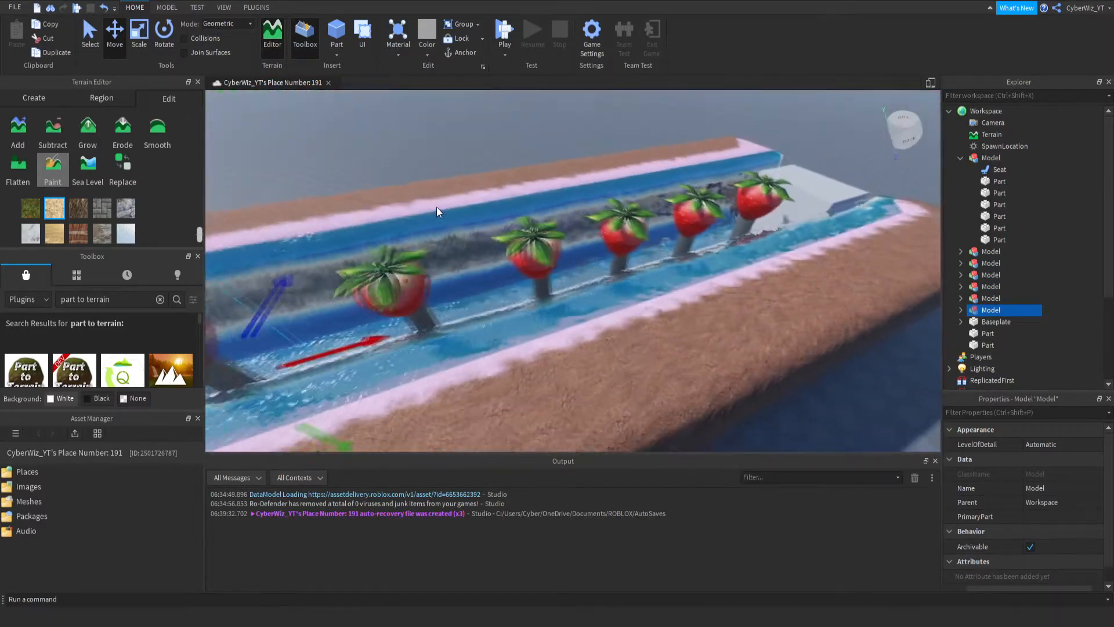
{"action": "key", "text": "s"}
{"action": "left_click_drag", "start_coordinate": [497, 330], "coordinate": [559, 314]}
{"action": "left_click_drag", "start_coordinate": [453, 253], "coordinate": [458, 265]}
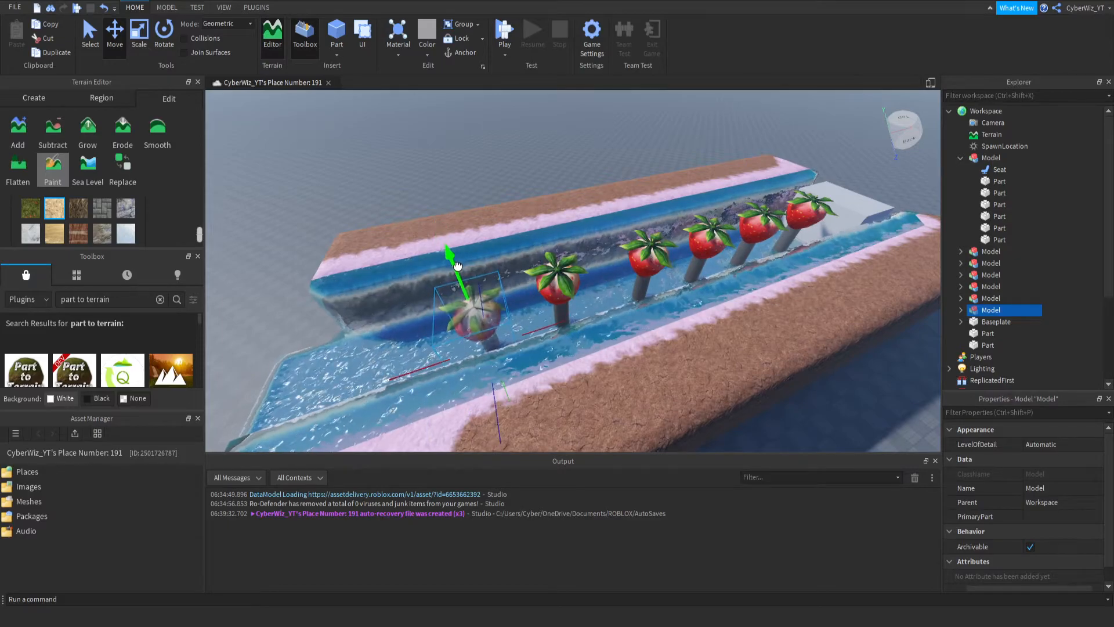
- Duplicate the last strawberry model once more and place the copy at the end of the row
{"action": "key", "text": "ctrl+d"}
{"action": "left_click_drag", "start_coordinate": [554, 319], "coordinate": [458, 342]}
{"action": "left_click_drag", "start_coordinate": [318, 293], "coordinate": [311, 284]}
{"action": "key", "text": "w"}
{"action": "right_click_drag", "start_coordinate": [406, 310], "coordinate": [395, 306]}
{"action": "key", "text": "s"}
{"action": "right_click_drag", "start_coordinate": [618, 278], "coordinate": [618, 279]}
{"action": "right_click_drag", "start_coordinate": [435, 240], "coordinate": [435, 240]}
- Insert a block part on the baseplate next to the foot of the brown terrain wall
{"action": "left_click", "coordinate": [427, 334]}
{"action": "key", "text": "w"}
{"action": "left_click", "coordinate": [337, 32]}
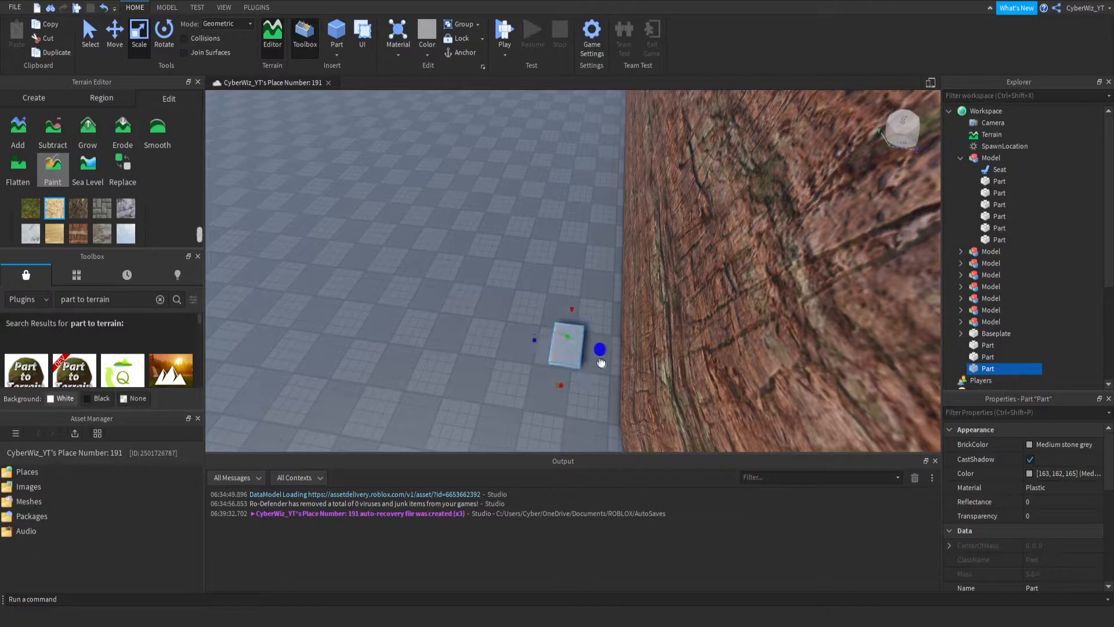
- Stretch the new block part into a long strip running the full length of the brown terrain wall
{"action": "left_click_drag", "start_coordinate": [582, 389], "coordinate": [568, 427]}
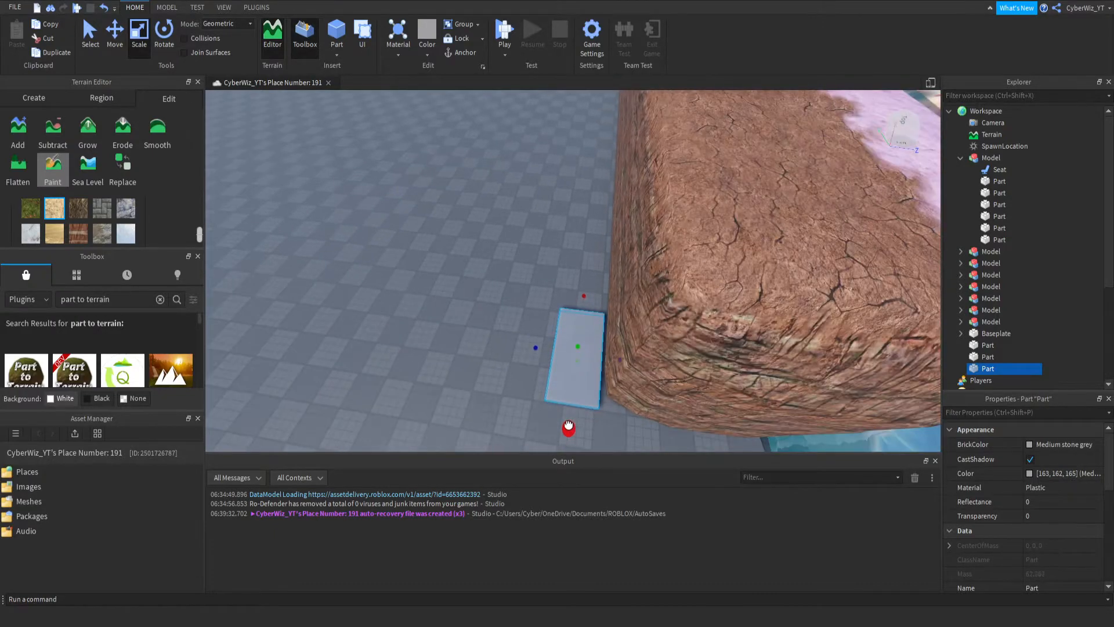
{"action": "key", "text": "s"}
{"action": "left_click_drag", "start_coordinate": [584, 295], "coordinate": [567, 134]}
{"action": "right_click_drag", "start_coordinate": [585, 133], "coordinate": [567, 134]}
{"action": "left_click_drag", "start_coordinate": [567, 134], "coordinate": [572, 149]}
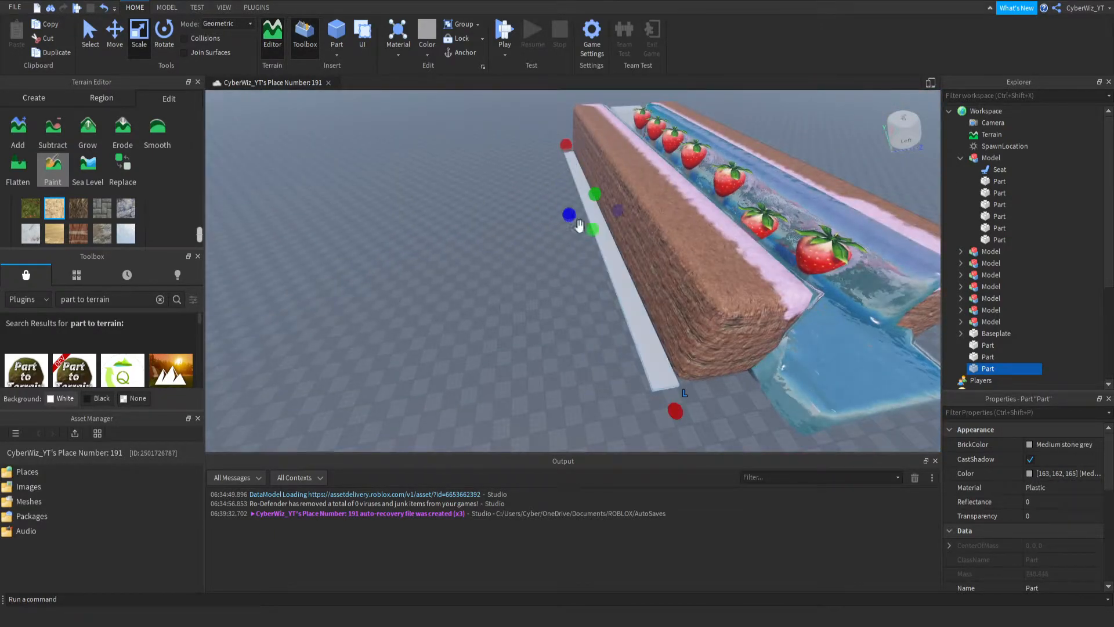
- Scale the strip up into a wall taller than the terrain cliff and adjust its thickness
{"action": "left_click_drag", "start_coordinate": [591, 195], "coordinate": [602, 96]}
{"action": "right_click_drag", "start_coordinate": [607, 207], "coordinate": [606, 210]}
{"action": "key", "text": "d"}
{"action": "left_click_drag", "start_coordinate": [571, 224], "coordinate": [557, 187]}
{"action": "key", "text": "d"}
{"action": "right_click_drag", "start_coordinate": [547, 226], "coordinate": [633, 231]}
- Duplicate the tall wall part and move the copy to the outer side of the opposite cliff
{"action": "key", "text": "ctrl+d"}
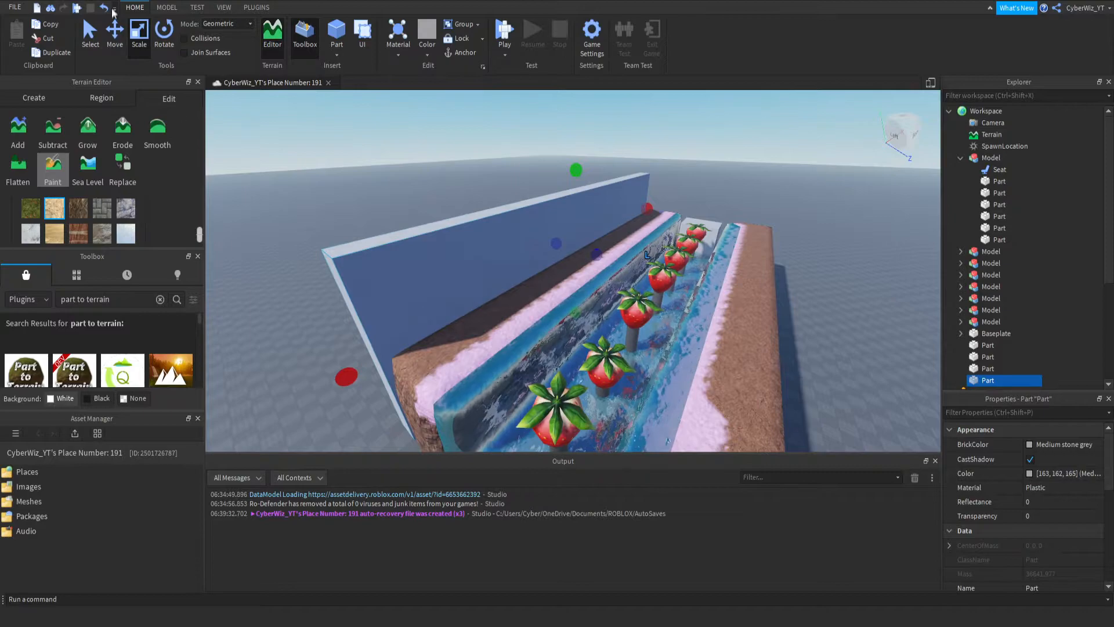
{"action": "key", "text": "ctrl+2"}
{"action": "key", "text": "s"}
{"action": "left_click_drag", "start_coordinate": [636, 265], "coordinate": [806, 340]}
{"action": "right_click_drag", "start_coordinate": [744, 291], "coordinate": [771, 241]}
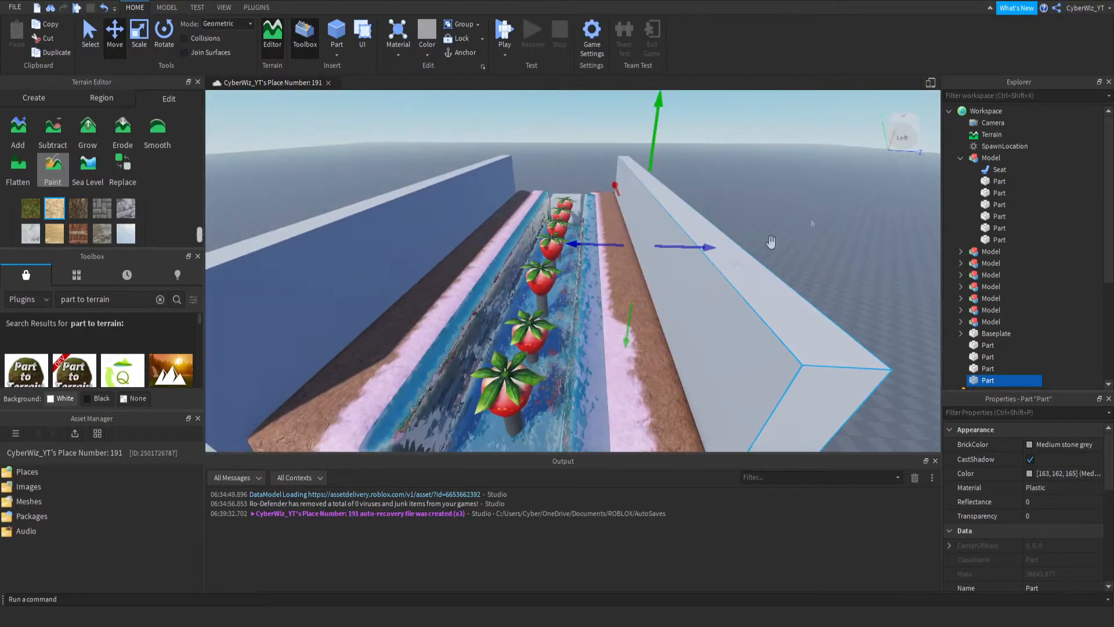
- Convert both tall wall parts flanking the water channel into terrain with the Part to Terrain plugin
{"action": "scroll", "coordinate": [971, 322], "scroll_direction": "down", "scroll_amount": 4}
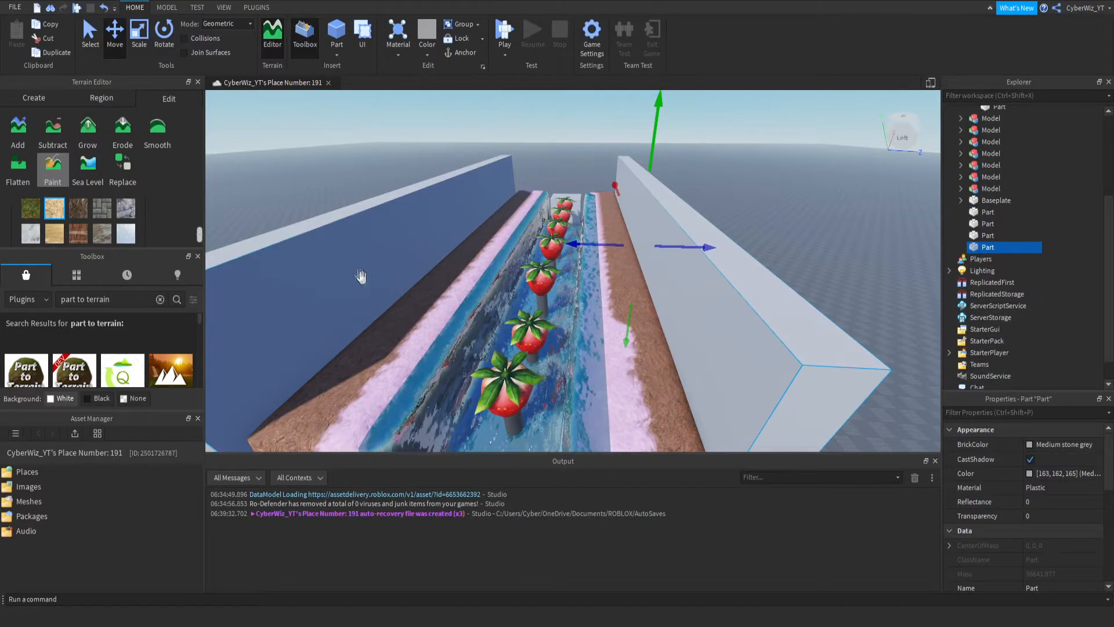
{"action": "left_click", "coordinate": [257, 6]}
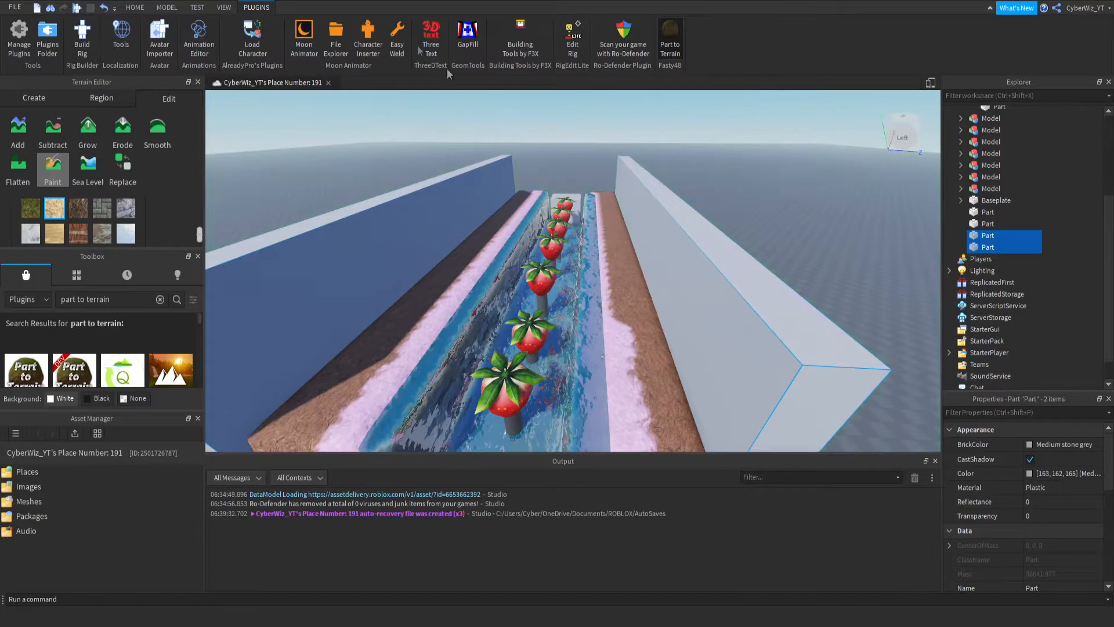
{"action": "left_click", "coordinate": [735, 316]}
{"action": "left_click", "coordinate": [346, 238]}
{"action": "key", "text": "w"}
{"action": "right_click_drag", "start_coordinate": [546, 271], "coordinate": [546, 271]}
{"action": "key", "text": "s"}
{"action": "left_click", "coordinate": [669, 46]}
{"action": "right_click_drag", "start_coordinate": [763, 198], "coordinate": [727, 222]}
{"action": "key", "text": "w"}
{"action": "left_click", "coordinate": [745, 207]}
{"action": "key", "text": "w"}
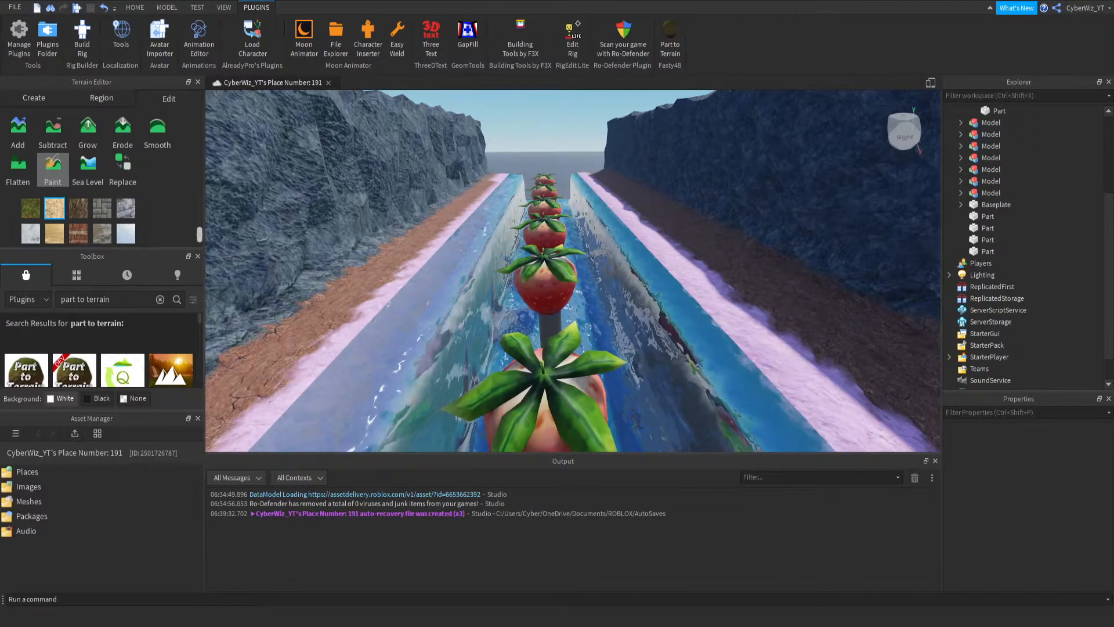
- Convert the platform part at the end of the water channel into terrain with Part to Terrain
{"action": "right_click_drag", "start_coordinate": [500, 336], "coordinate": [566, 355]}
{"action": "left_click", "coordinate": [572, 388]}
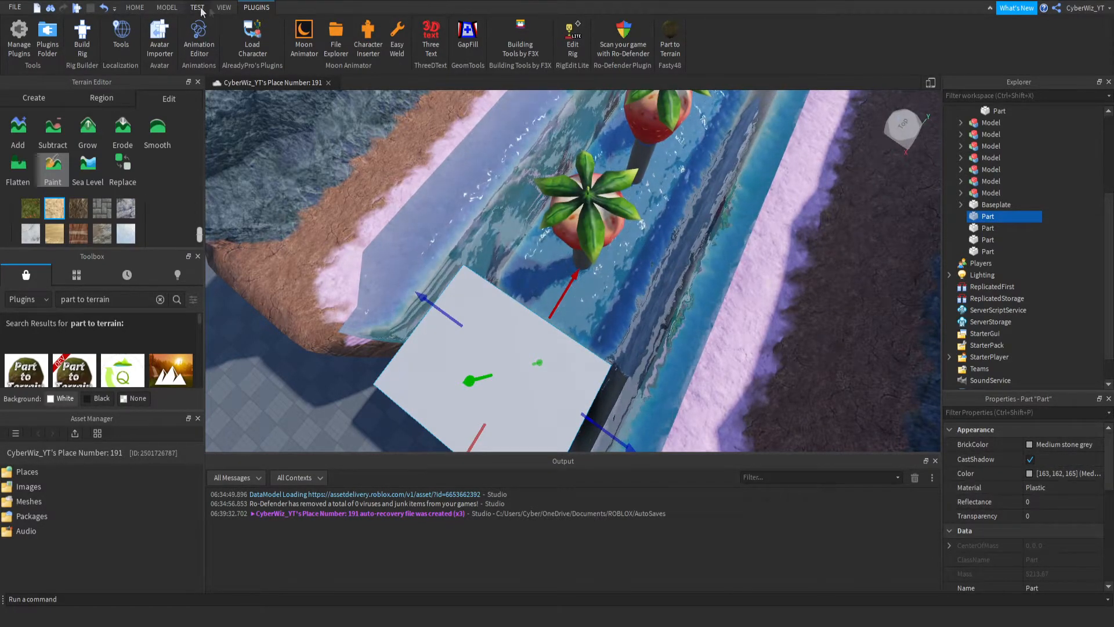
{"action": "left_click", "coordinate": [669, 38]}
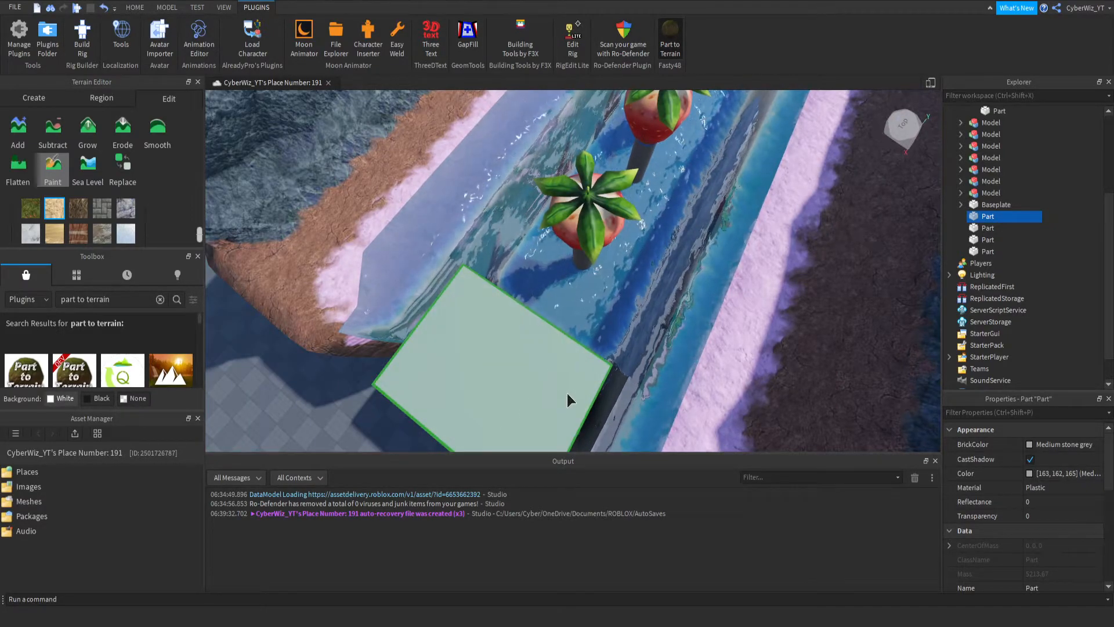
{"action": "left_click", "coordinate": [594, 369]}
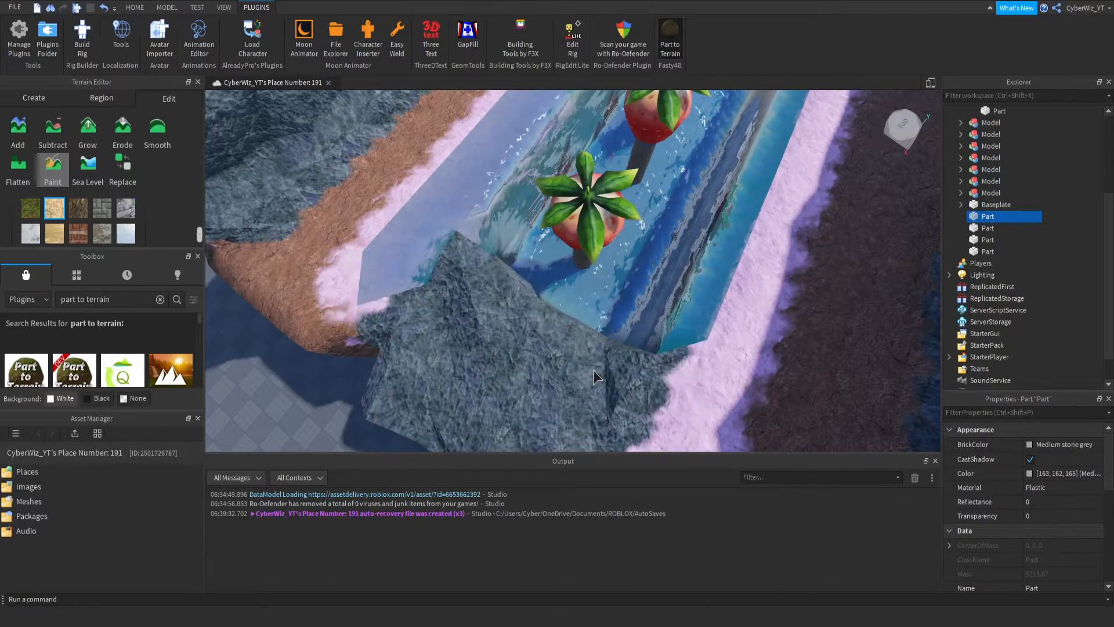
- Reposition the SpawnLocation on top of the rocky platform at the channel's end
{"action": "scroll", "coordinate": [1003, 174], "scroll_direction": "up", "scroll_amount": 4}
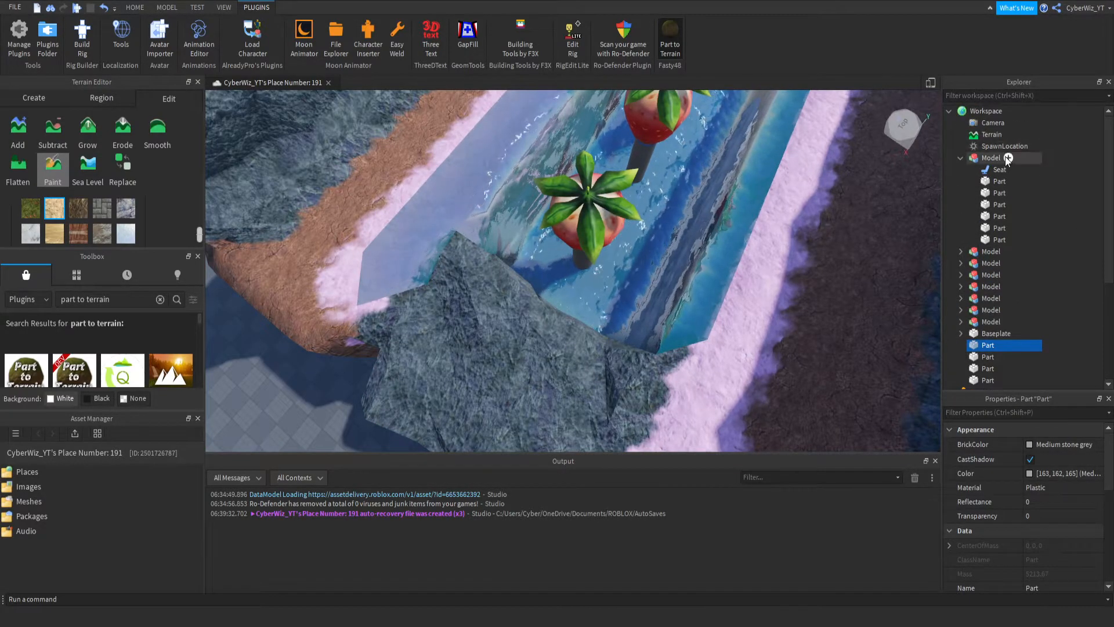
{"action": "right_click_drag", "start_coordinate": [442, 274], "coordinate": [303, 266]}
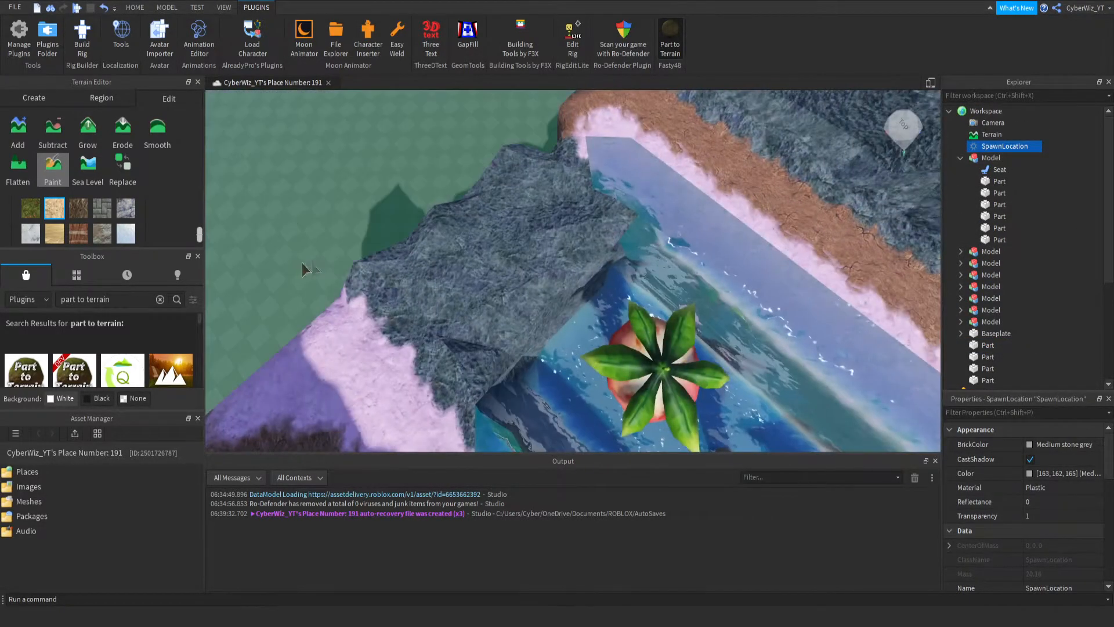
{"action": "left_click", "coordinate": [134, 7]}
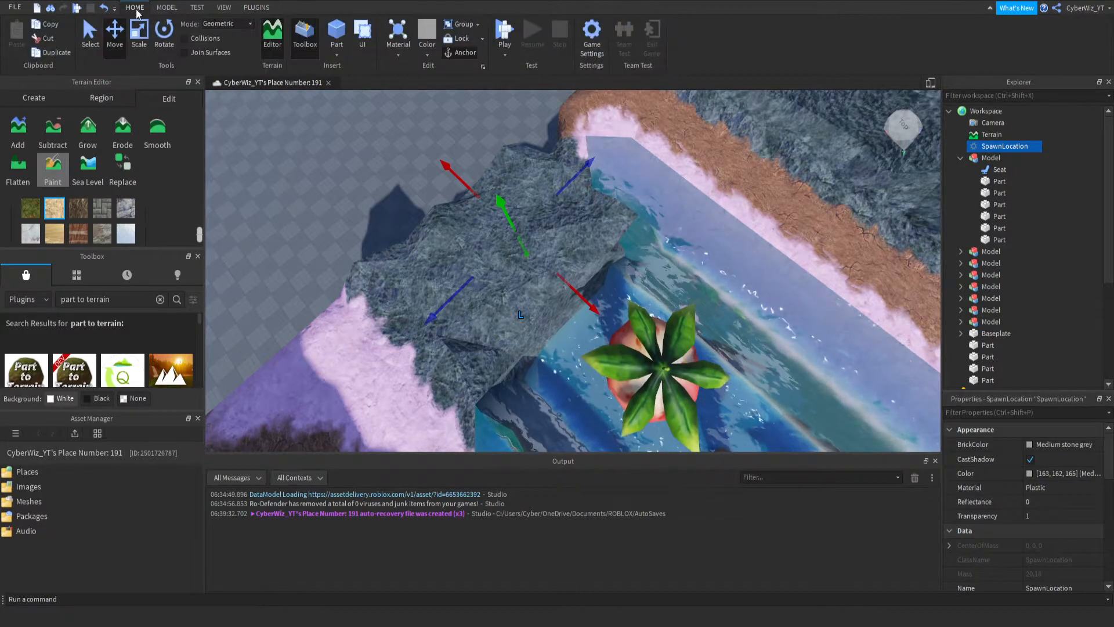
{"action": "left_click_drag", "start_coordinate": [503, 186], "coordinate": [511, 210]}
{"action": "left_click_drag", "start_coordinate": [443, 287], "coordinate": [431, 305]}
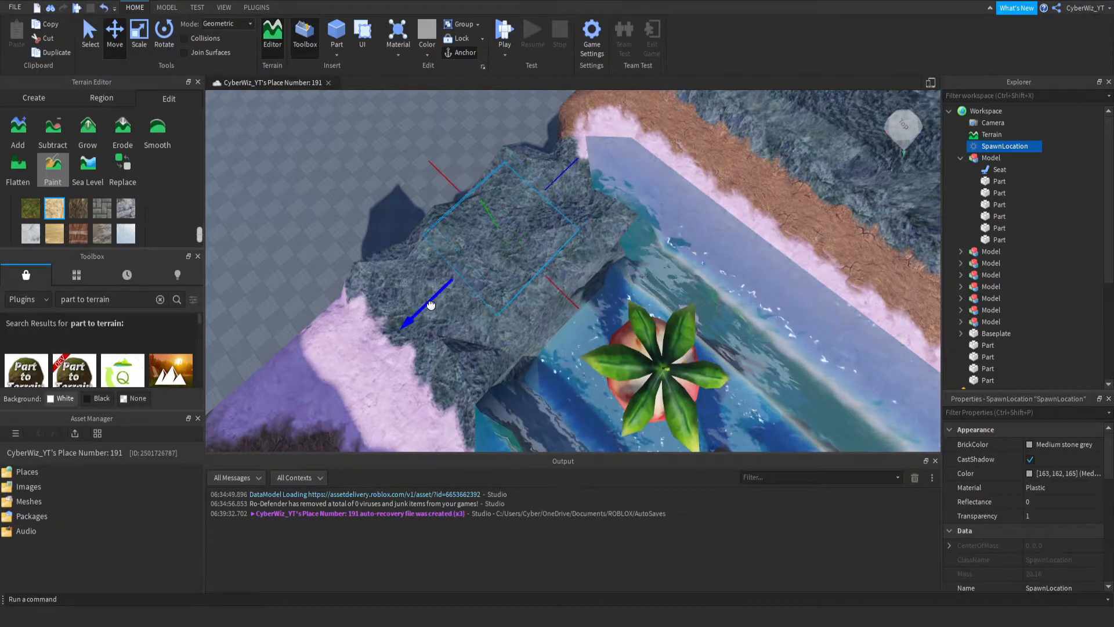
{"action": "right_click_drag", "start_coordinate": [535, 350], "coordinate": [581, 346]}
{"action": "right_click_drag", "start_coordinate": [509, 311], "coordinate": [555, 298]}
- Select the long floor part inside the water channel and raise it just above the water surface
{"action": "key", "text": "w"}
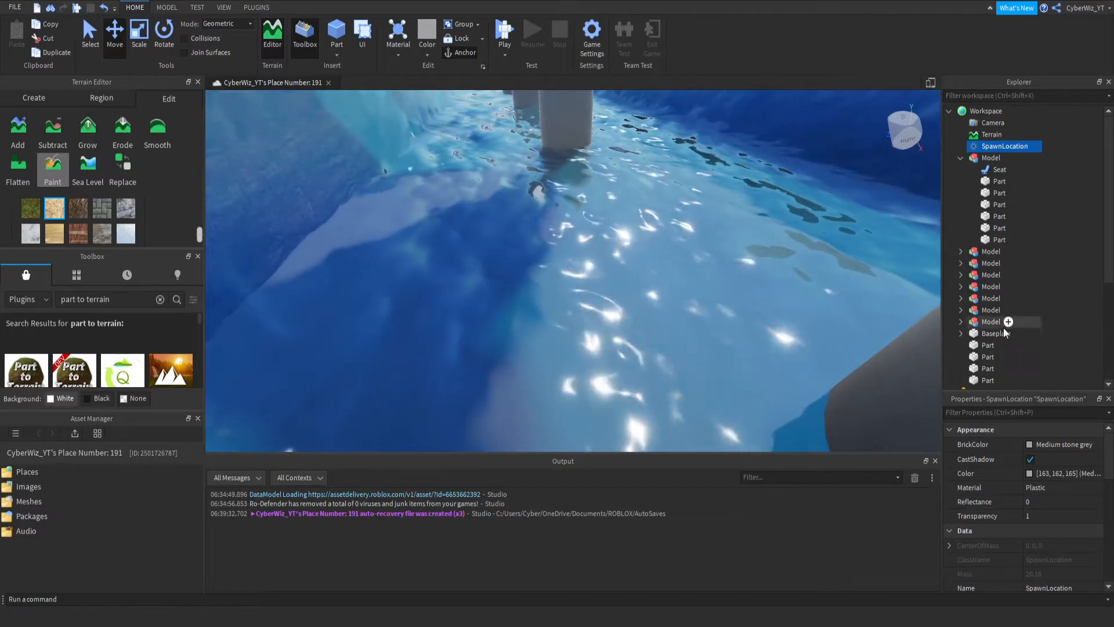
{"action": "double_click", "coordinate": [996, 347]}
{"action": "mouse_move", "coordinate": [694, 268]}
{"action": "right_mouse_down"}
{"action": "mouse_move", "coordinate": [403, 166]}
{"action": "mouse_move", "coordinate": [694, 268]}
{"action": "right_mouse_up"}
{"action": "double_click", "coordinate": [989, 357]}
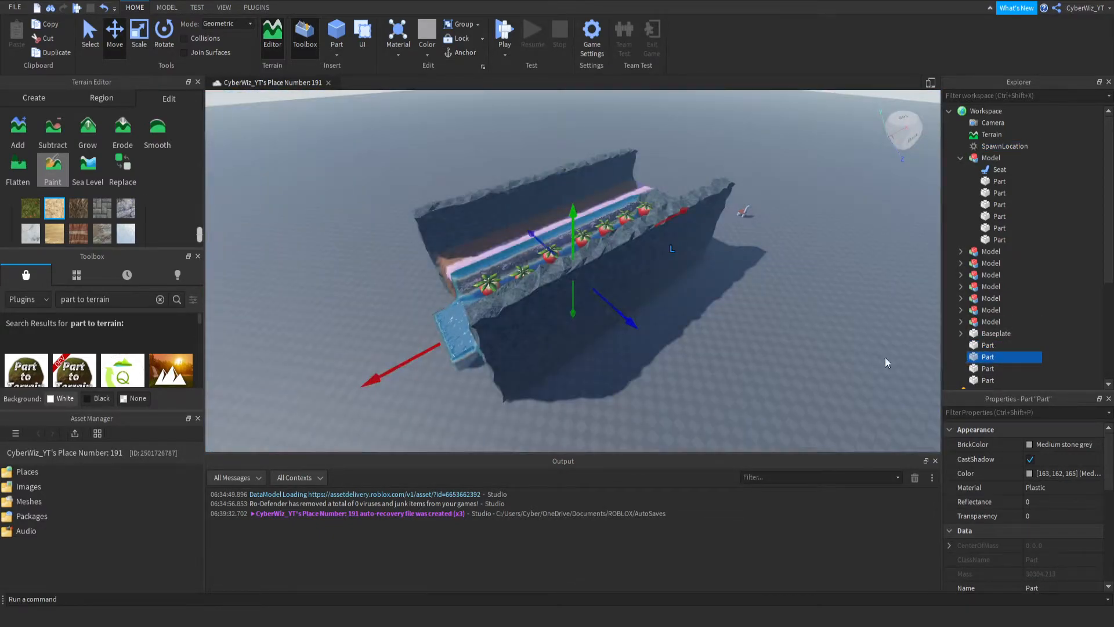
{"action": "scroll", "coordinate": [590, 318], "scroll_direction": "up", "scroll_amount": 10}
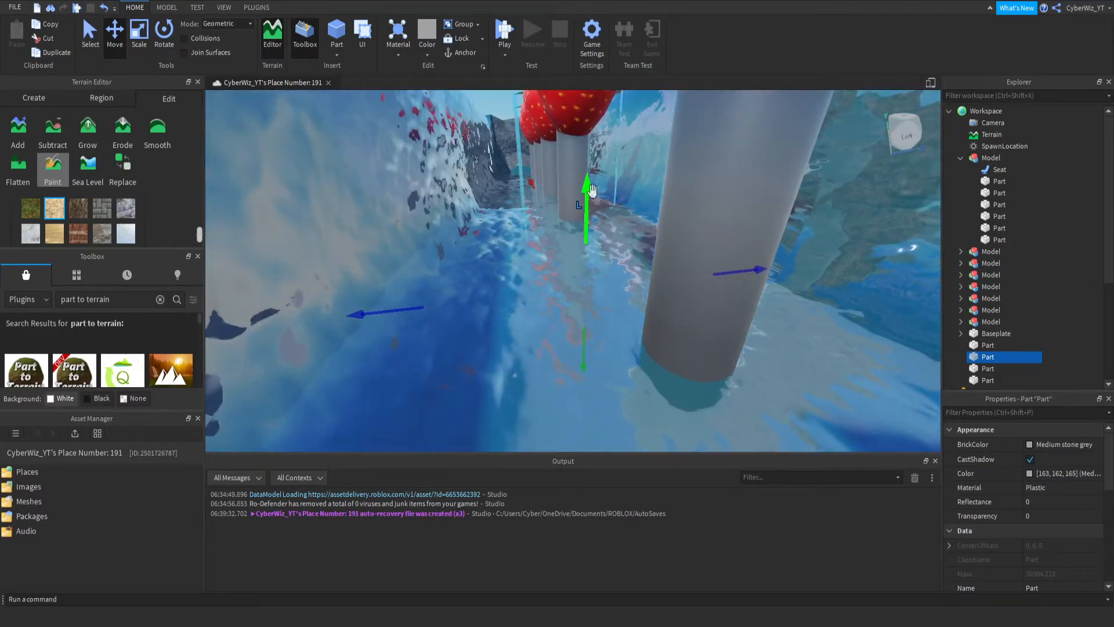
{"action": "left_click_drag", "start_coordinate": [584, 214], "coordinate": [572, 196]}
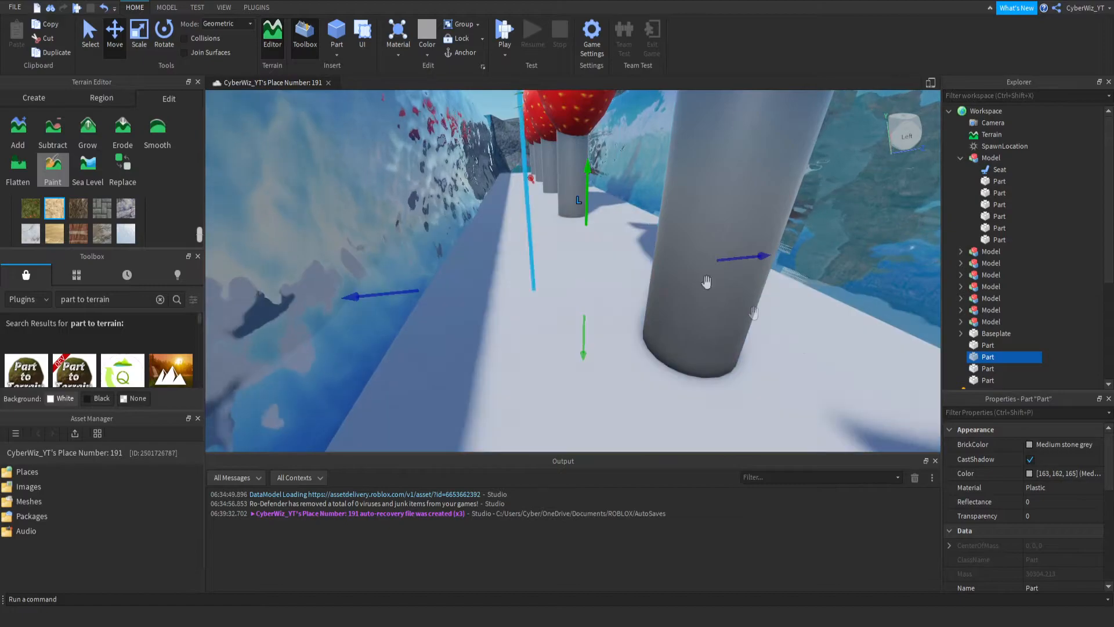
- Set the channel floor part's Transparency to 1, anchor it and turn off CanCollide
{"action": "left_click", "coordinate": [1037, 515]}
{"action": "type", "text": "1"}
{"action": "key", "text": "Return"}
{"action": "scroll", "coordinate": [1039, 522], "scroll_direction": "down", "scroll_amount": 3}
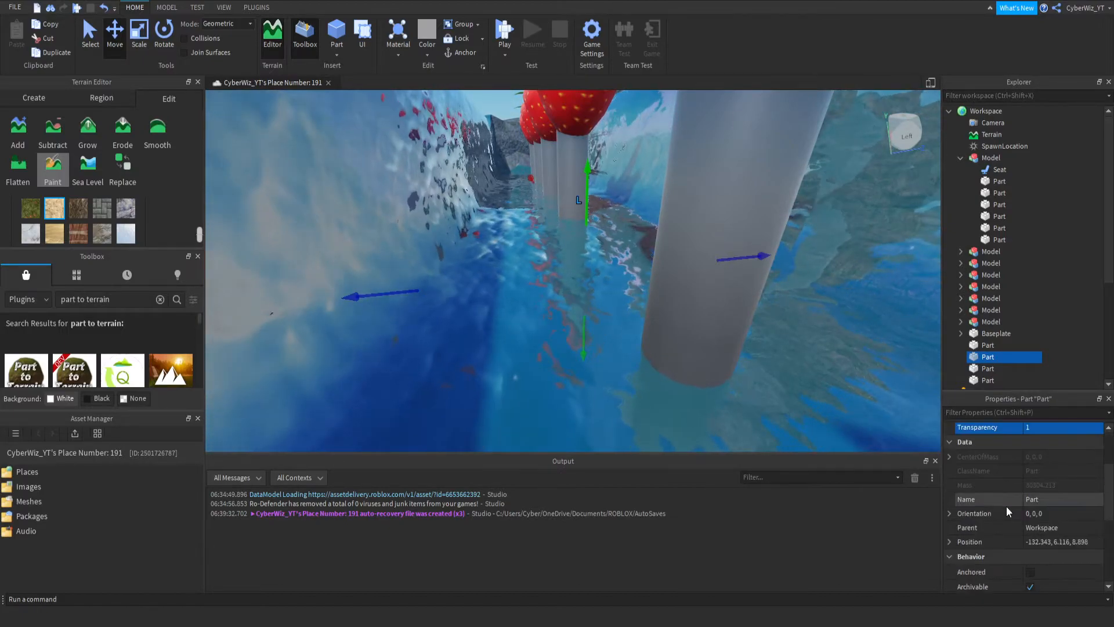
{"action": "left_click", "coordinate": [1031, 527]}
{"action": "left_click", "coordinate": [1031, 557]}
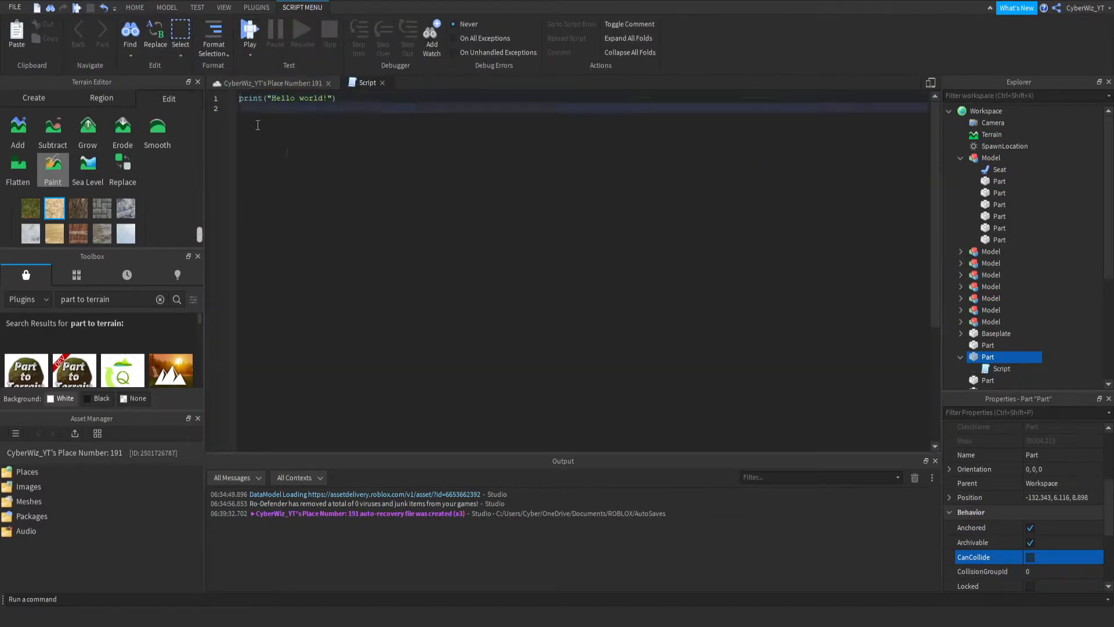
- Replace the default code in the channel floor part's script with a line beginning with "game"
{"action": "key", "text": "ctrl+a"}
{"action": "type", "text": "g"}
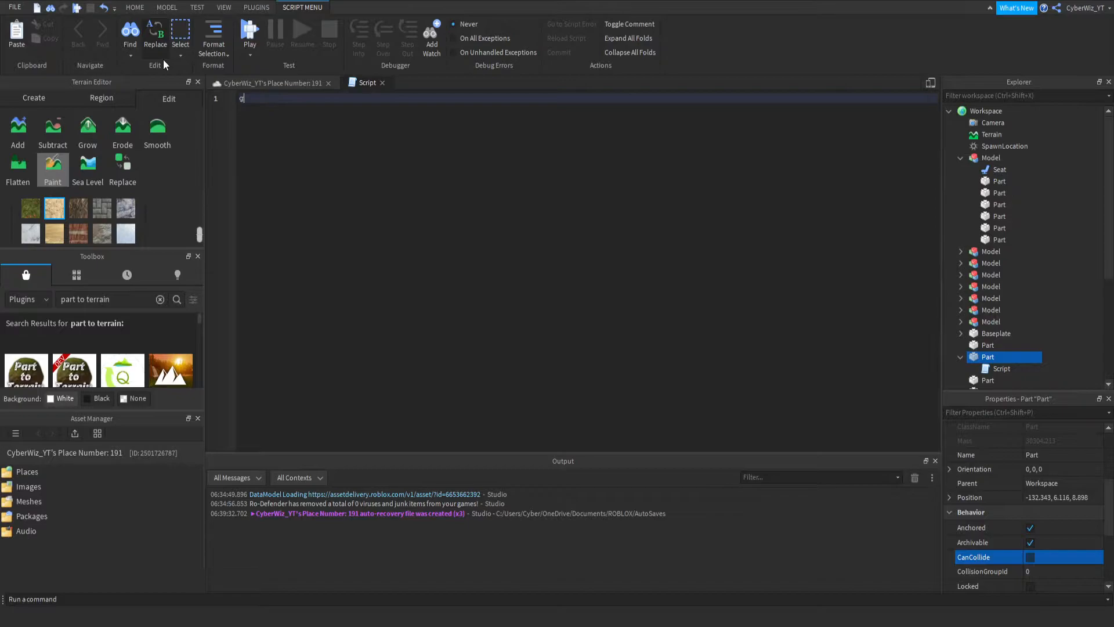
{"action": "type", "text": "ame"}
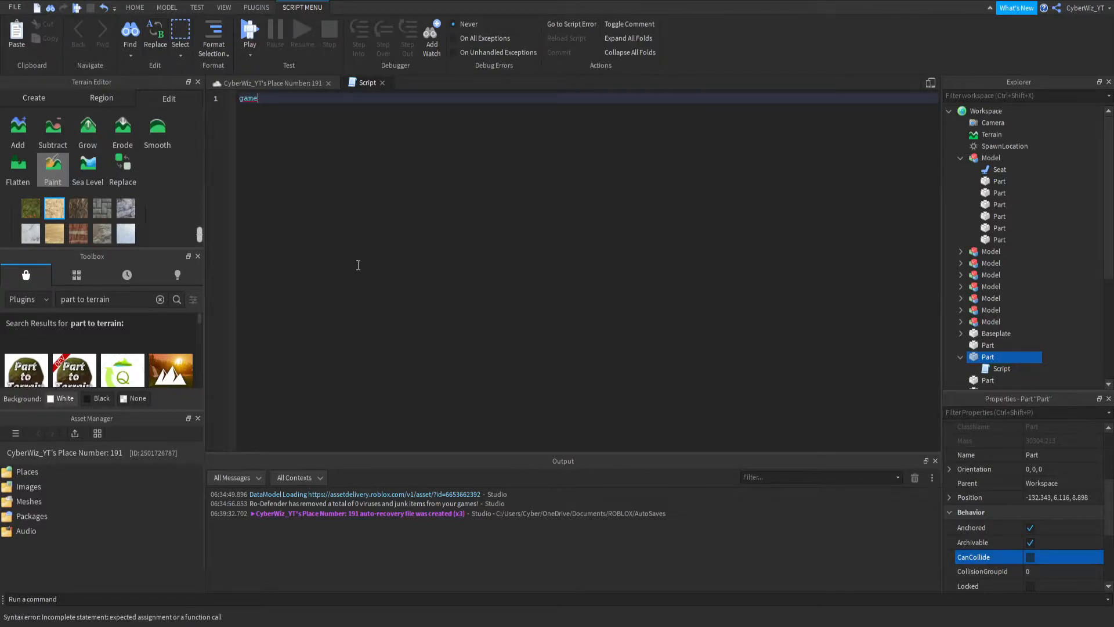
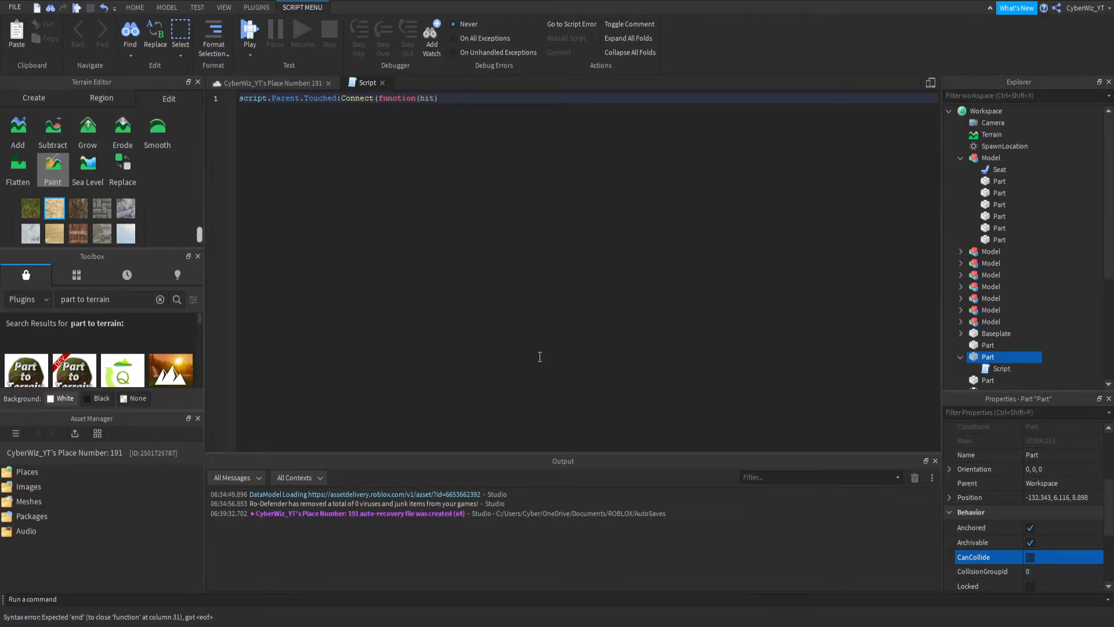
- Open the script.Parent.Touched:Connect(function(hit) block and declare local player = game.Players:GetPlayerFromCharacter(hit.Parent) inside it
{"action": "key", "text": "Return"}
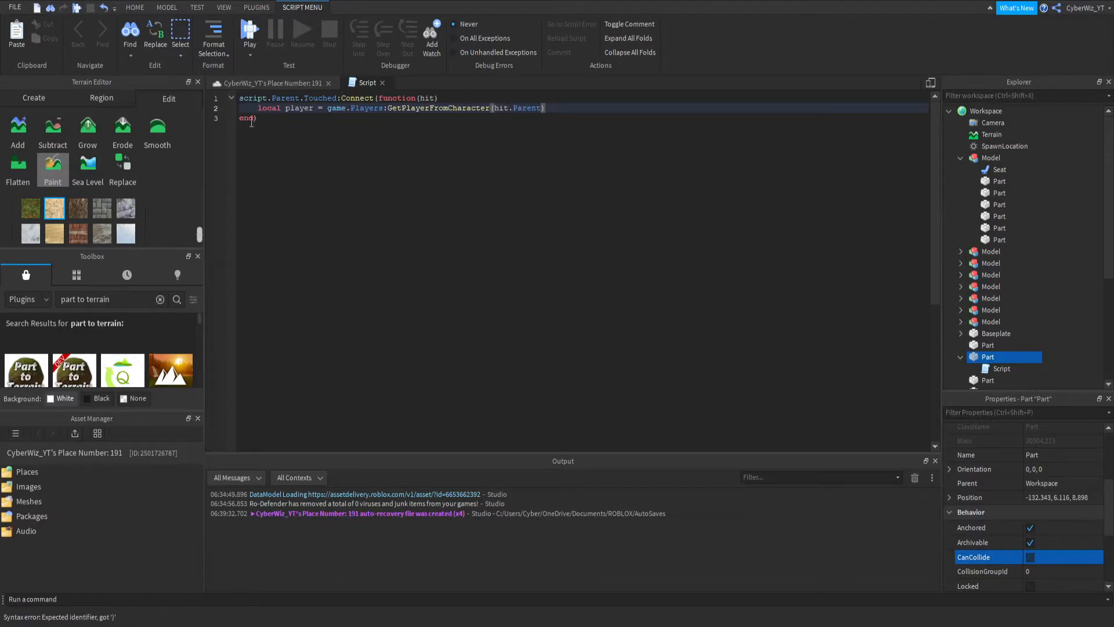
- Examine the player variable, the hit parameter and the hit.Parent argument in the Touched handler
{"action": "double_click", "coordinate": [295, 109]}
{"action": "left_click_drag", "start_coordinate": [295, 110], "coordinate": [295, 98]}
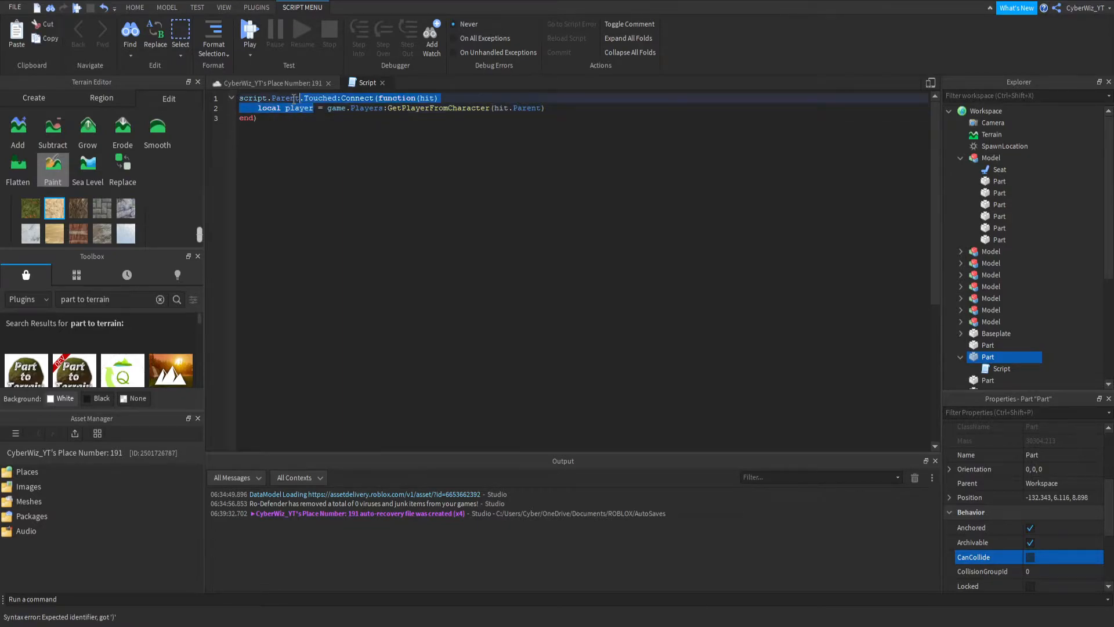
{"action": "left_click", "coordinate": [303, 108]}
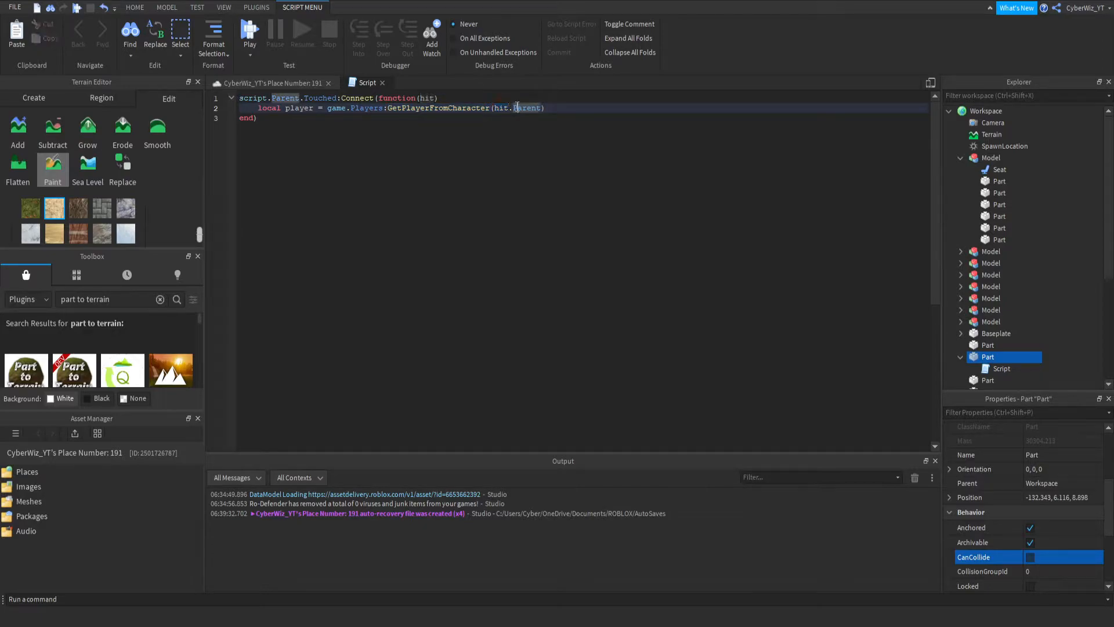
{"action": "left_click", "coordinate": [260, 107]}
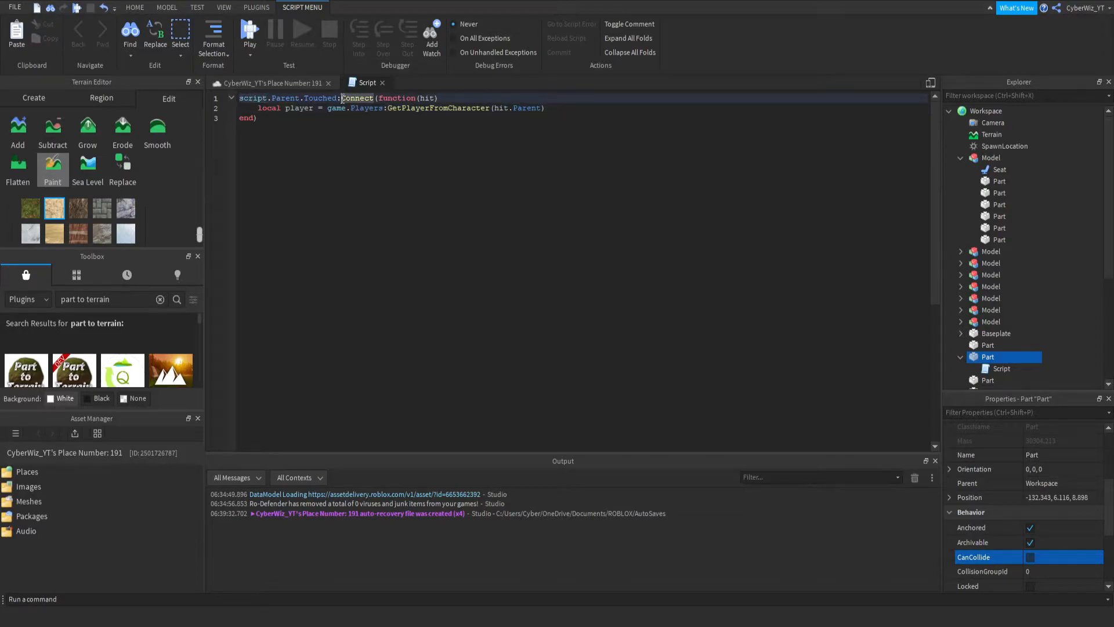
{"action": "double_click", "coordinate": [421, 99]}
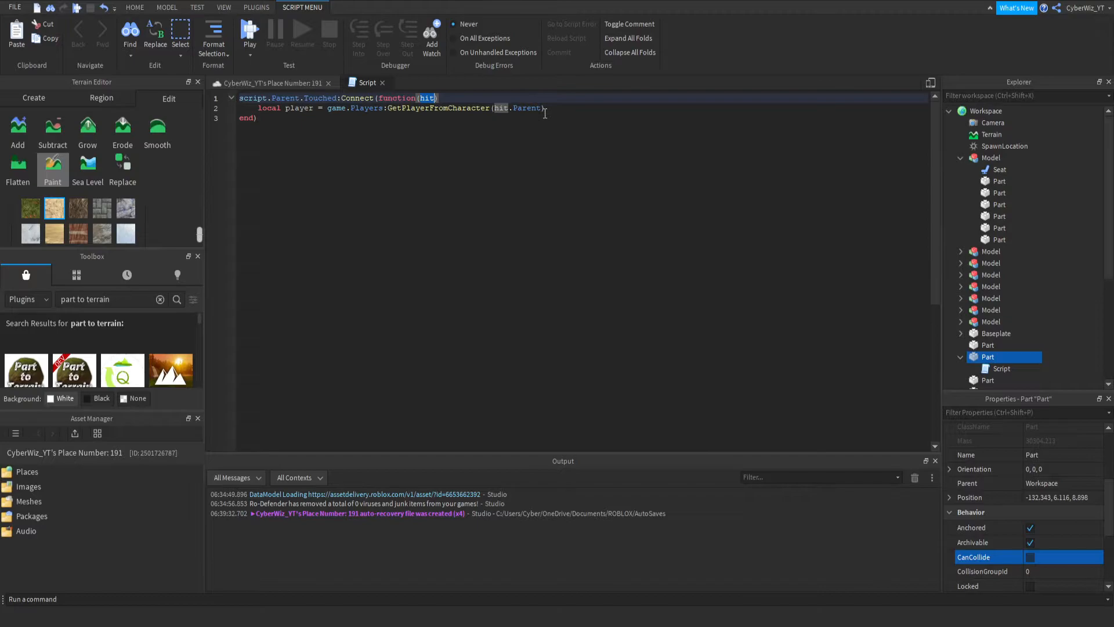
{"action": "left_click", "coordinate": [493, 114]}
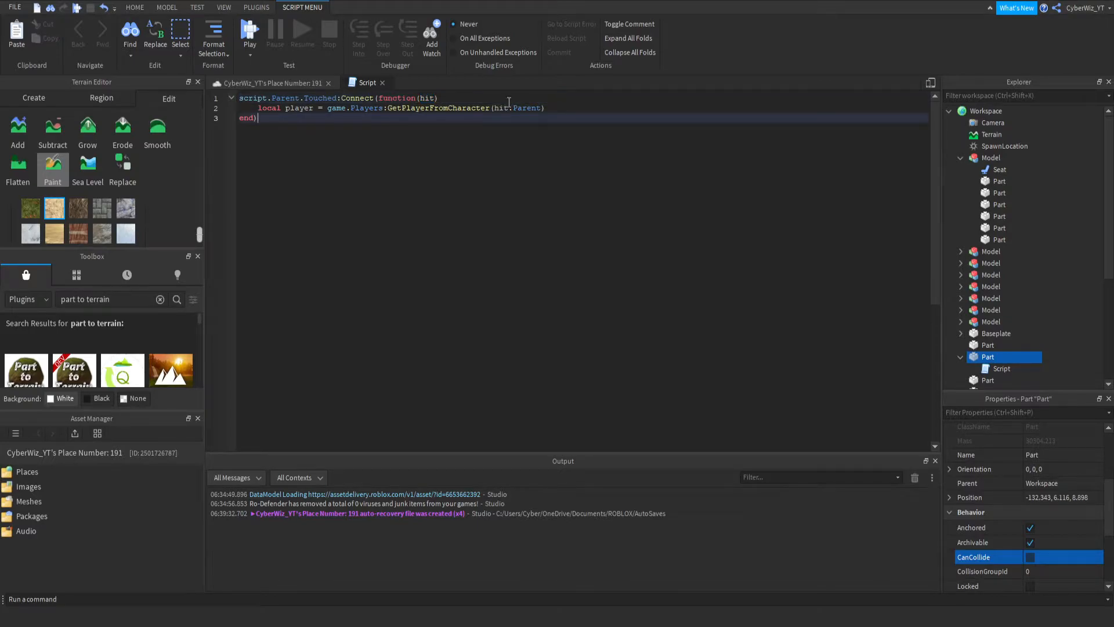
{"action": "double_click", "coordinate": [509, 107]}
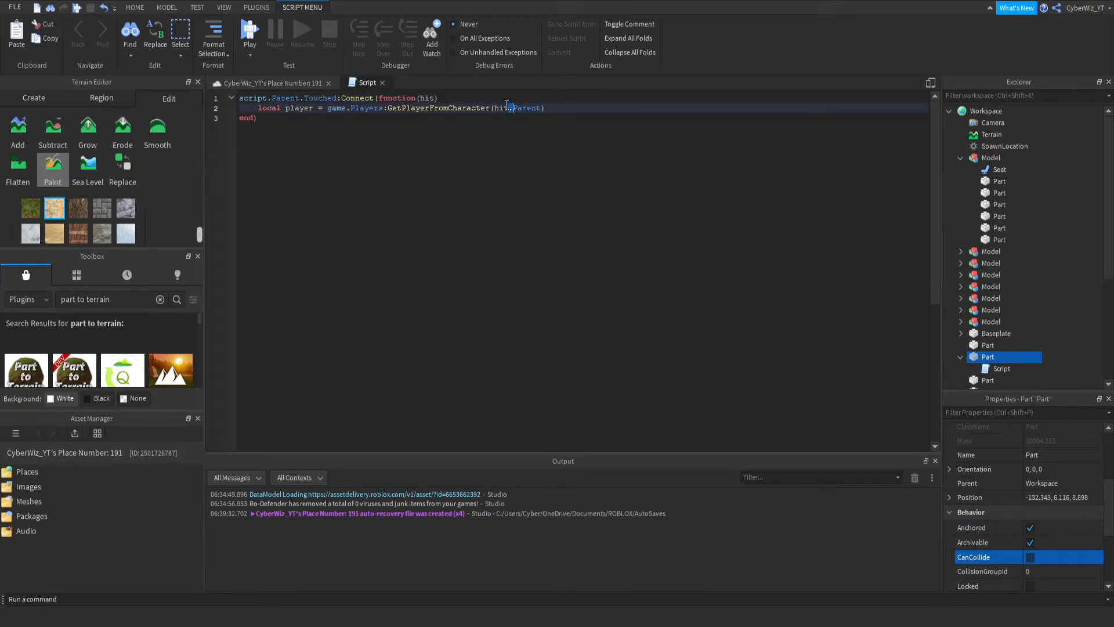
{"action": "double_click", "coordinate": [526, 106]}
{"action": "left_click", "coordinate": [549, 114]}
{"action": "left_click", "coordinate": [552, 107]}
{"action": "left_click", "coordinate": [484, 117]}
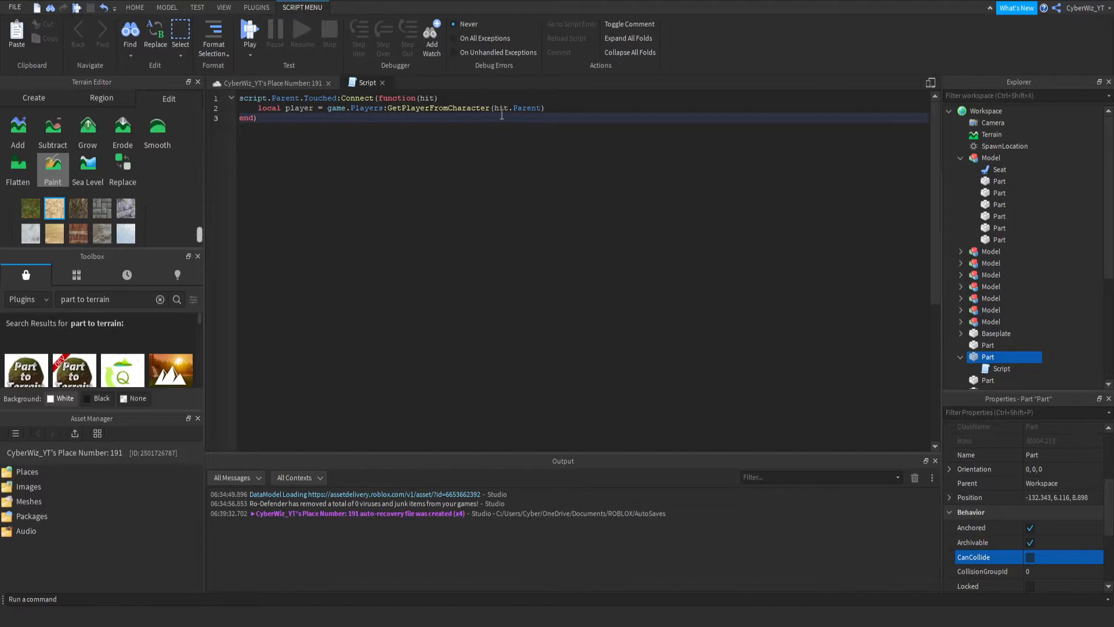
{"action": "double_click", "coordinate": [533, 108]}
- Add hit.Parent:FindFirstChild("Humanoid") below the player variable, separated by blank lines
{"action": "left_click", "coordinate": [560, 108]}
{"action": "key", "text": "Return"}
{"action": "key", "text": "Return"}
{"action": "key", "text": "BackSpace"}
{"action": "key", "text": "BackSpace"}
{"action": "key", "text": "Return"}
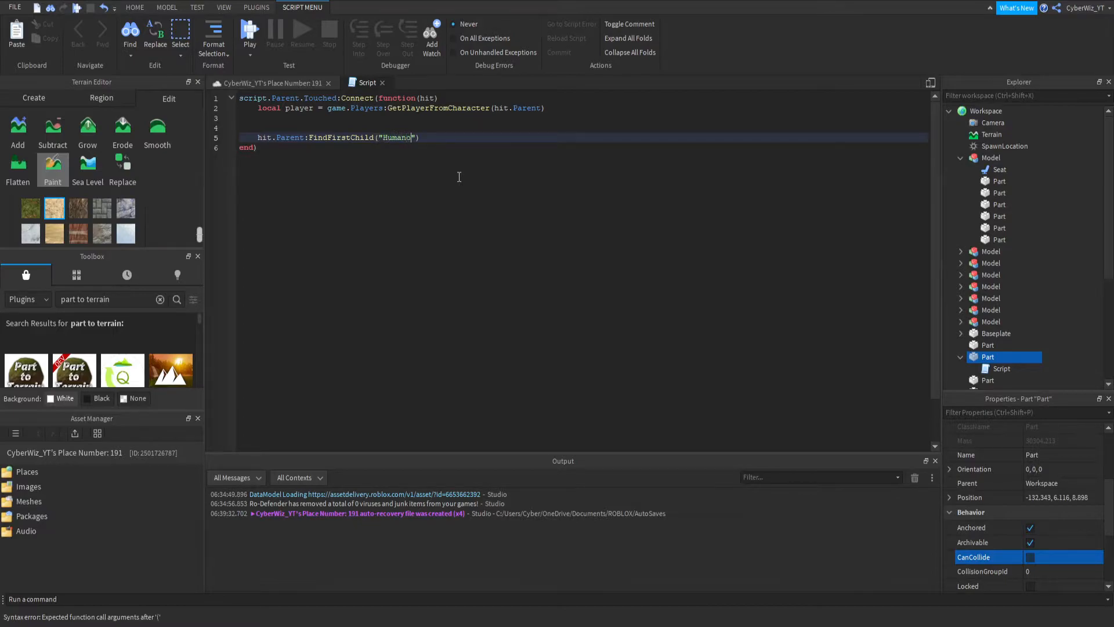
{"action": "type", "text": "\""}
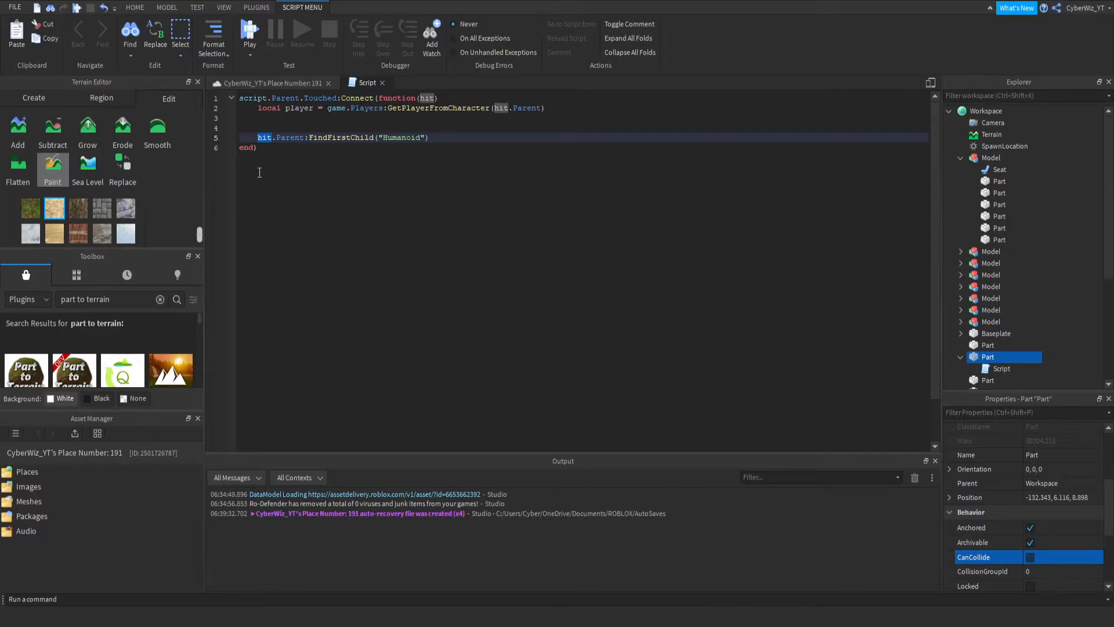
{"action": "type", "text": "if"}
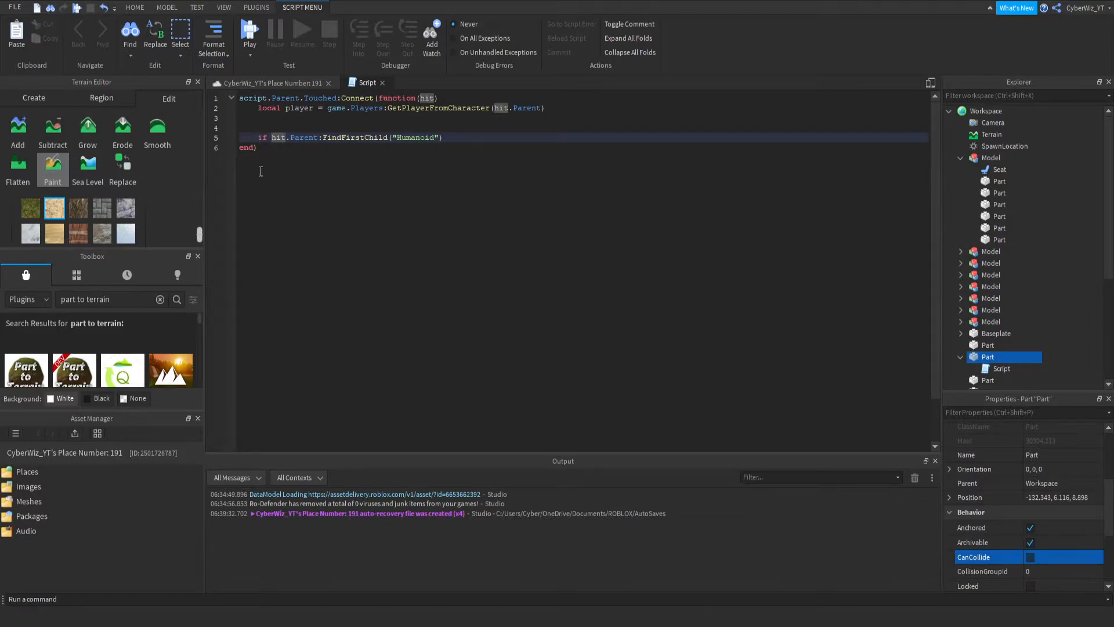
- Turn the FindFirstChild("Humanoid") line into an if … then … end block
{"action": "key", "text": "Return"}
{"action": "key", "text": "Return"}
{"action": "key", "text": "Up"}
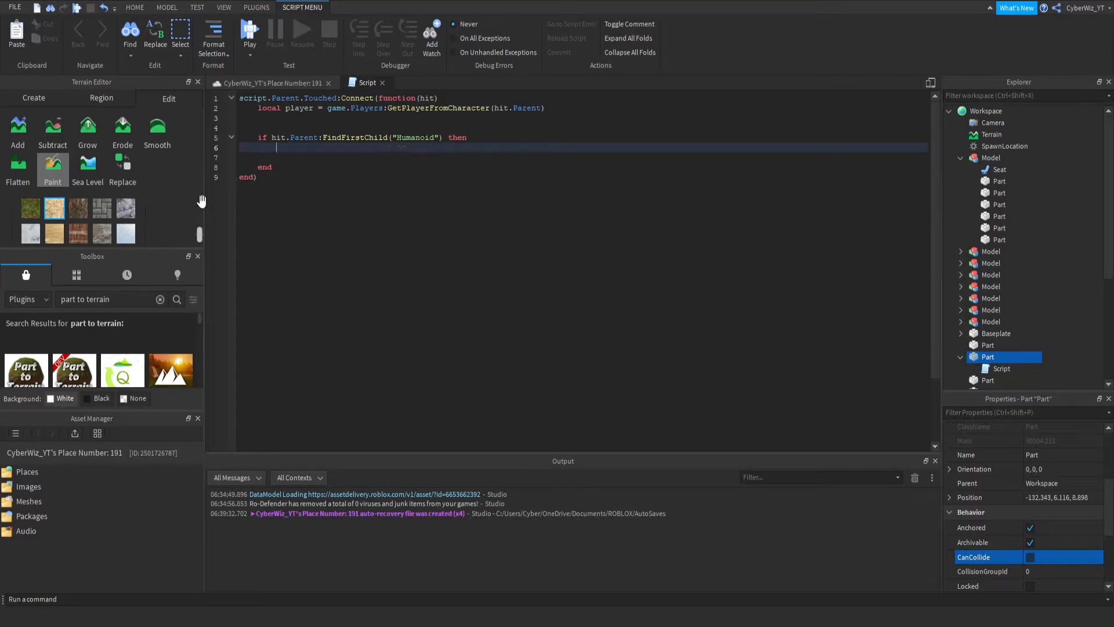
- Inside the if block, write hit.Parent.Humanoid.Health = hit.Parent.Humanoid.Health - 100
{"action": "left_click", "coordinate": [270, 139]}
{"action": "left_click", "coordinate": [297, 149]}
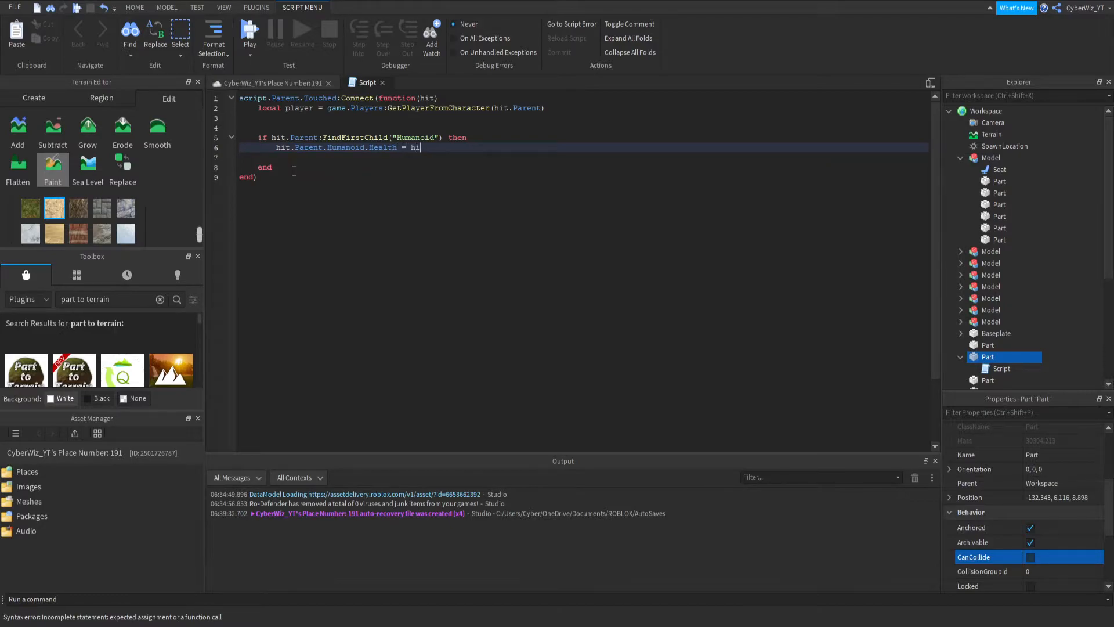
{"action": "type", "text": "Humanoid.Health - 100"}
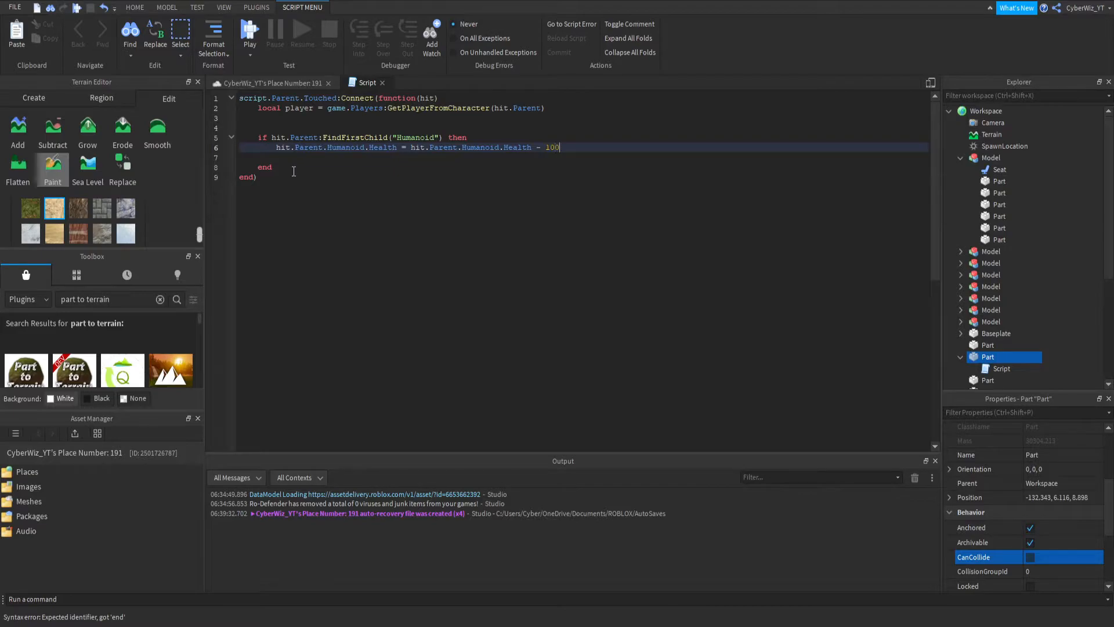
- Run a brief play test from the spawn platform and stop it
{"action": "left_click", "coordinate": [246, 32]}
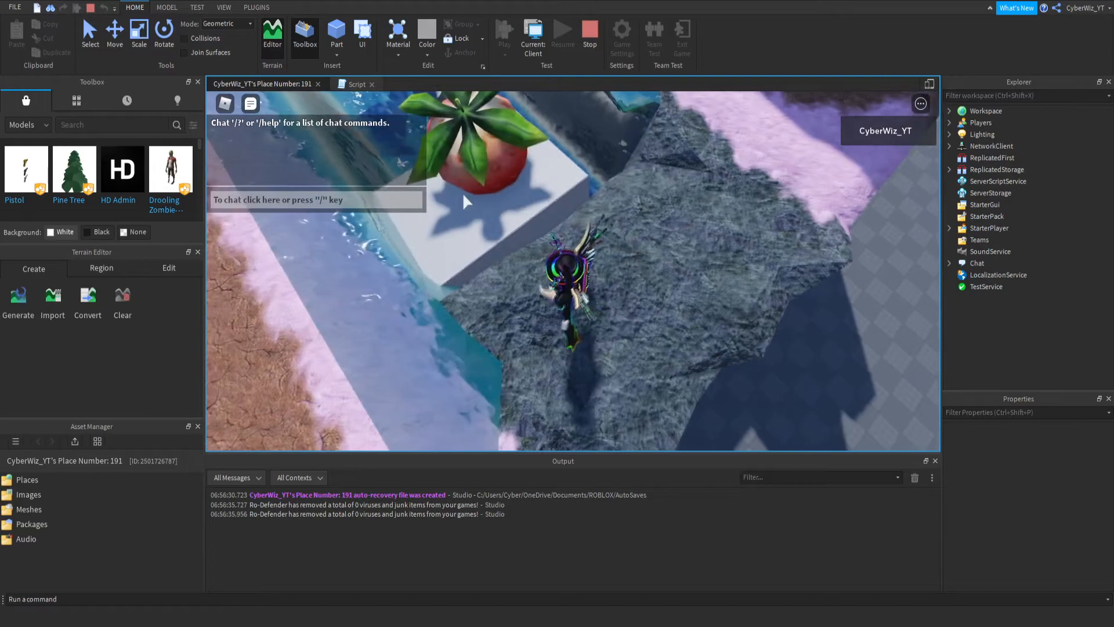
{"action": "left_click", "coordinate": [590, 35]}
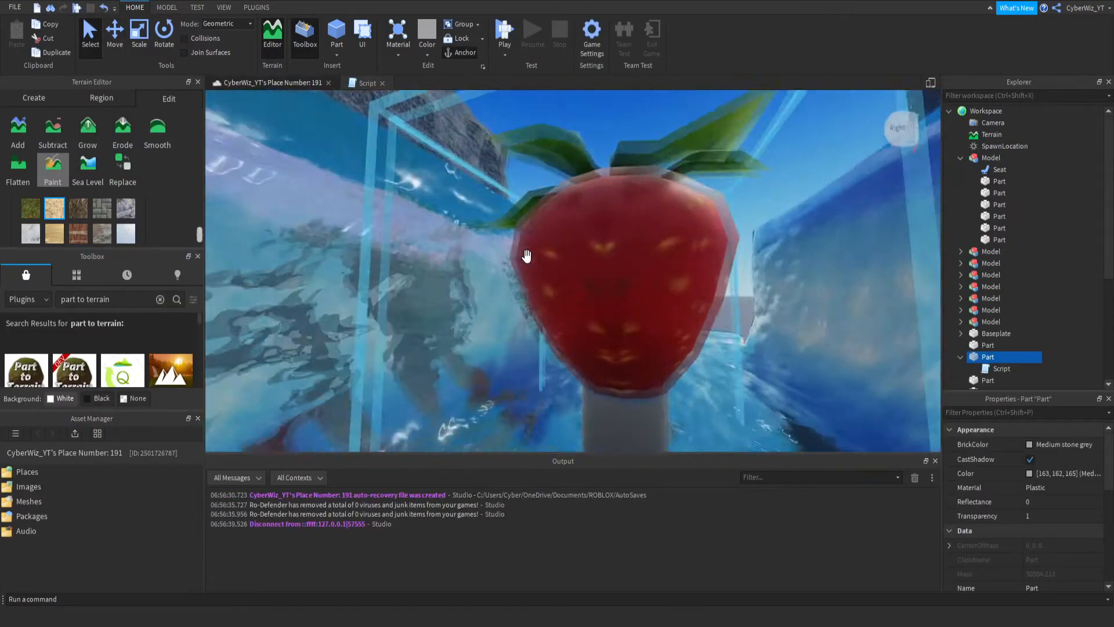
- Set the Transparency of the grey Part listed above the scripted one to 1, anchor it and turn off CanCollide
{"action": "key", "text": "w"}
{"action": "right_click_drag", "start_coordinate": [527, 256], "coordinate": [530, 259]}
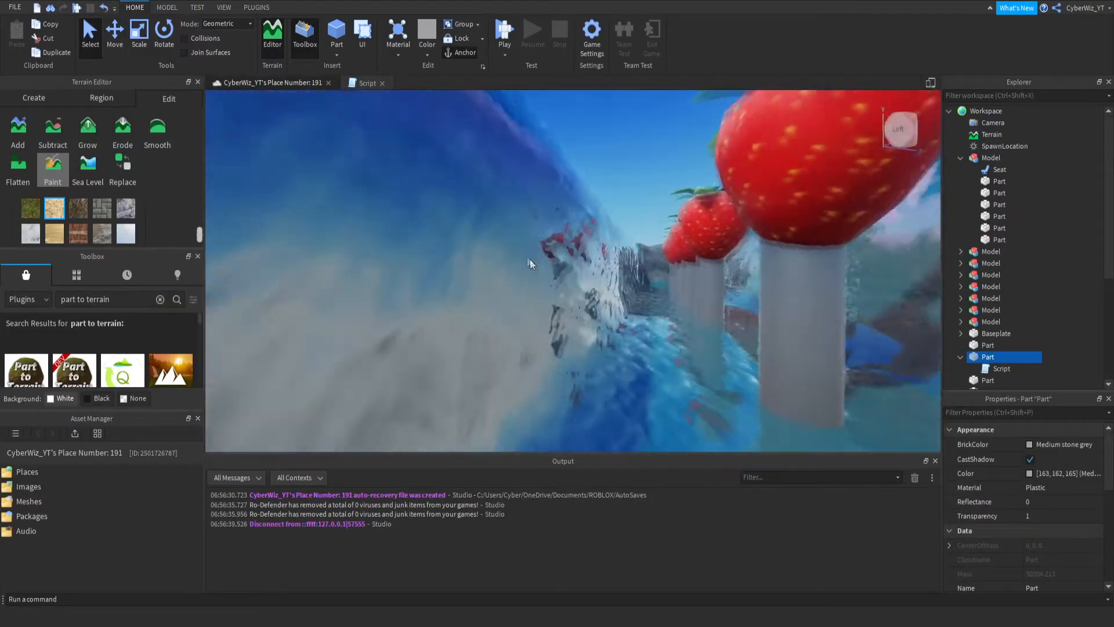
{"action": "key", "text": "w"}
{"action": "right_click_drag", "start_coordinate": [615, 250], "coordinate": [615, 249]}
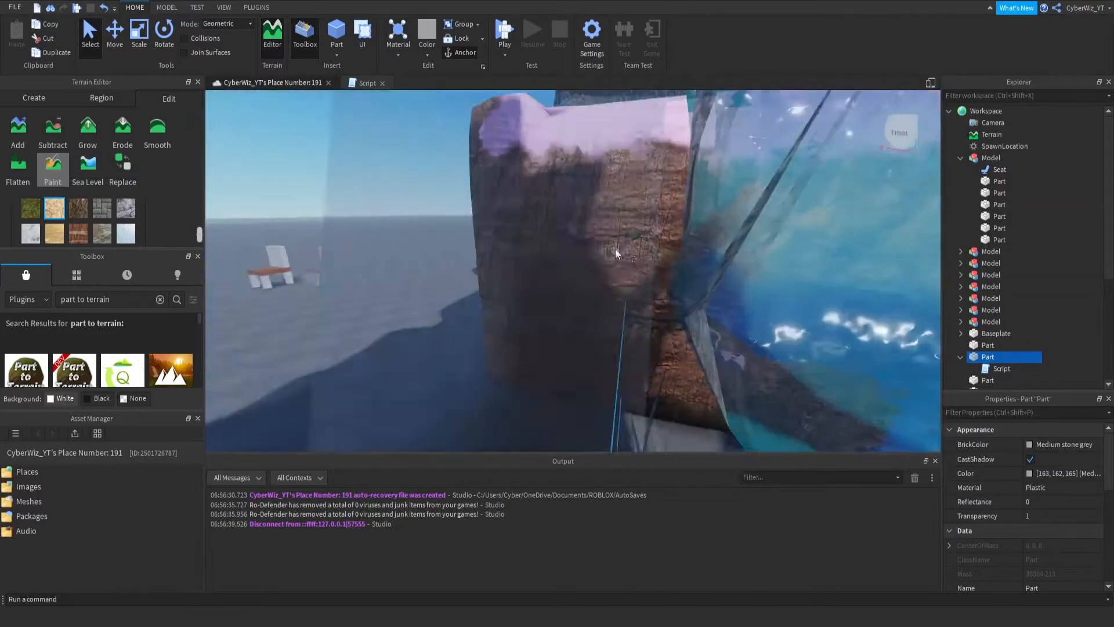
{"action": "left_click", "coordinate": [988, 345]}
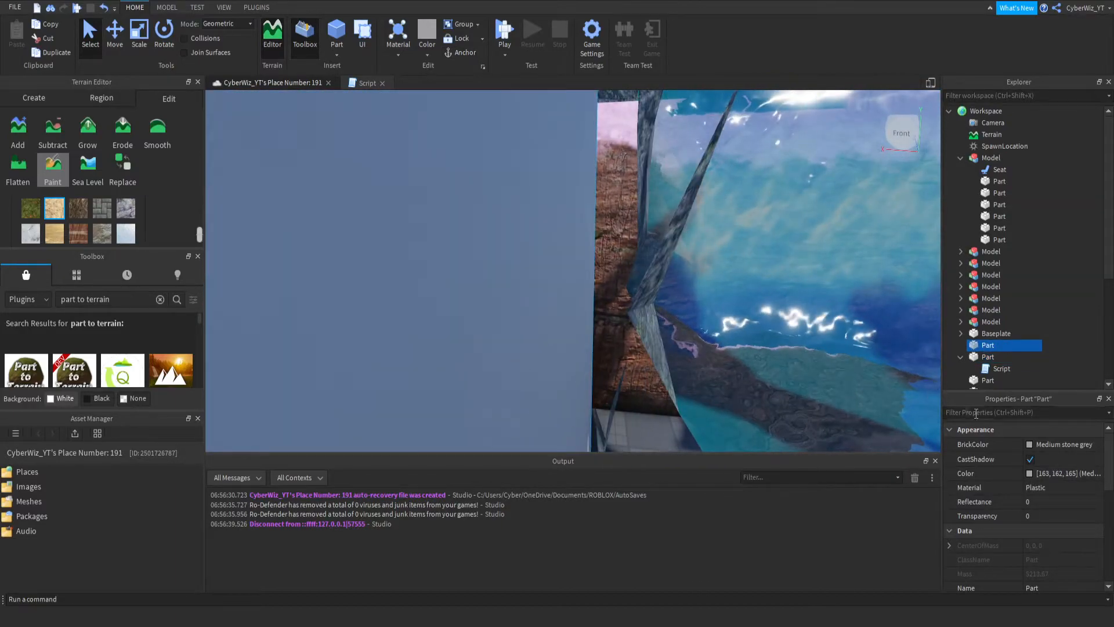
{"action": "left_click", "coordinate": [1040, 515]}
{"action": "type", "text": "1"}
{"action": "scroll", "coordinate": [1040, 517], "scroll_direction": "down", "scroll_amount": 3}
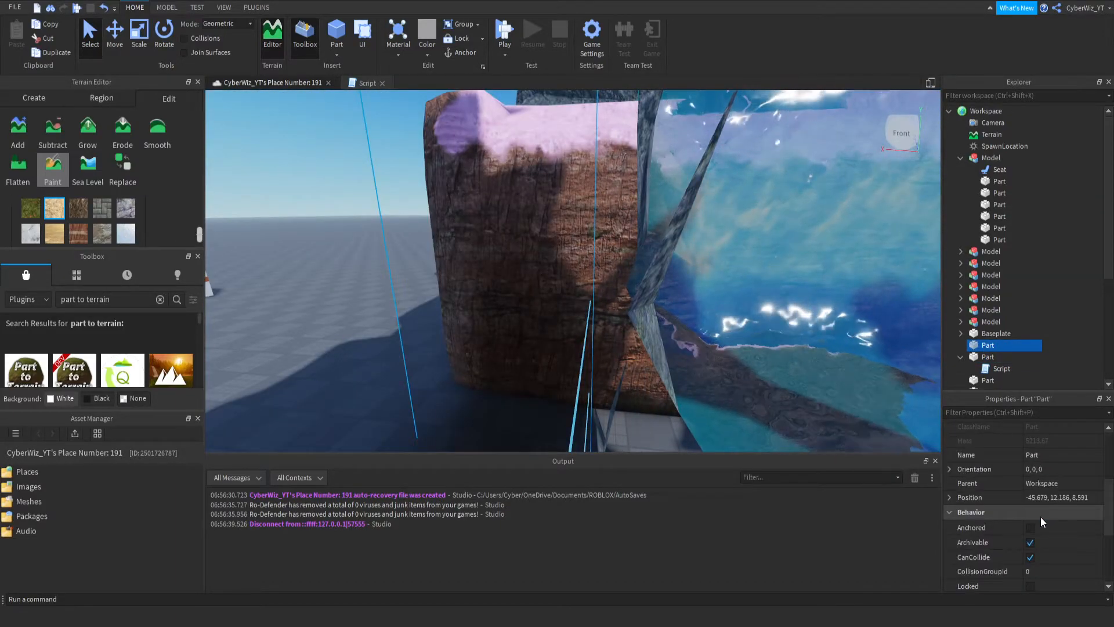
{"action": "left_click", "coordinate": [1059, 529]}
{"action": "left_click", "coordinate": [1039, 558]}
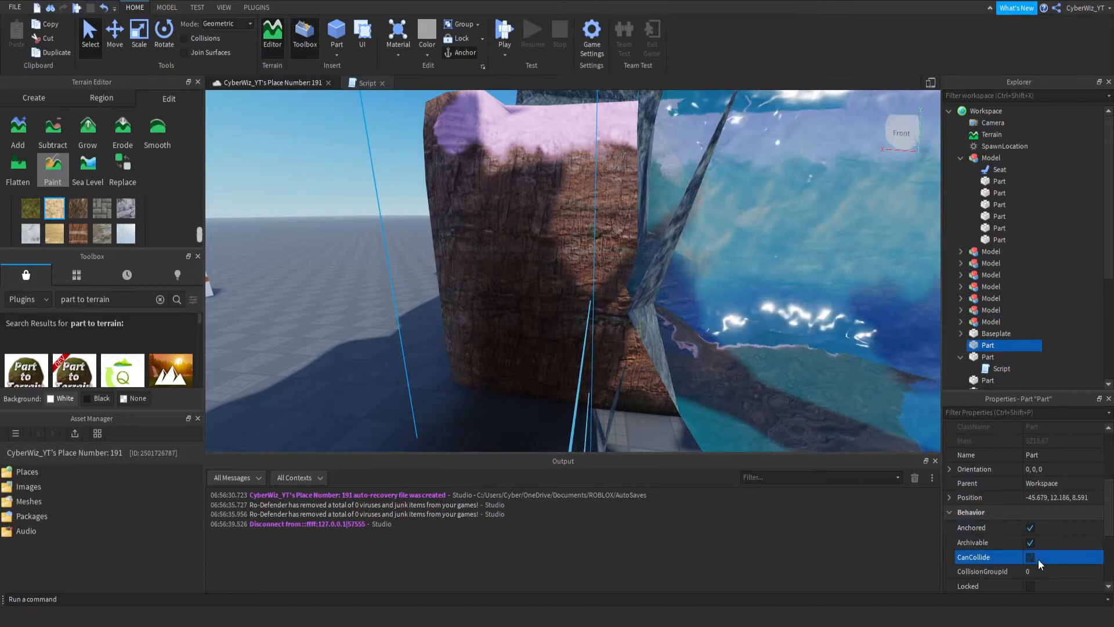
- Start a play test and move the avatar from the rock platform onto the first strawberry
{"action": "left_click", "coordinate": [502, 34]}
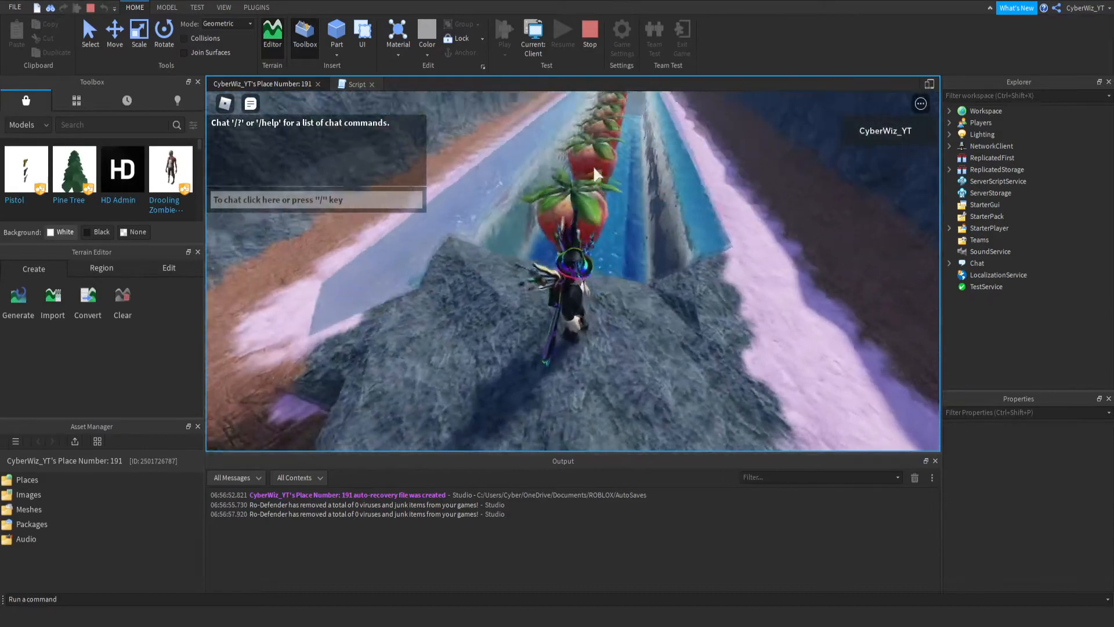
{"action": "right_click_drag", "start_coordinate": [594, 174], "coordinate": [594, 176]}
{"action": "scroll", "coordinate": [594, 175], "scroll_direction": "down", "scroll_amount": 5}
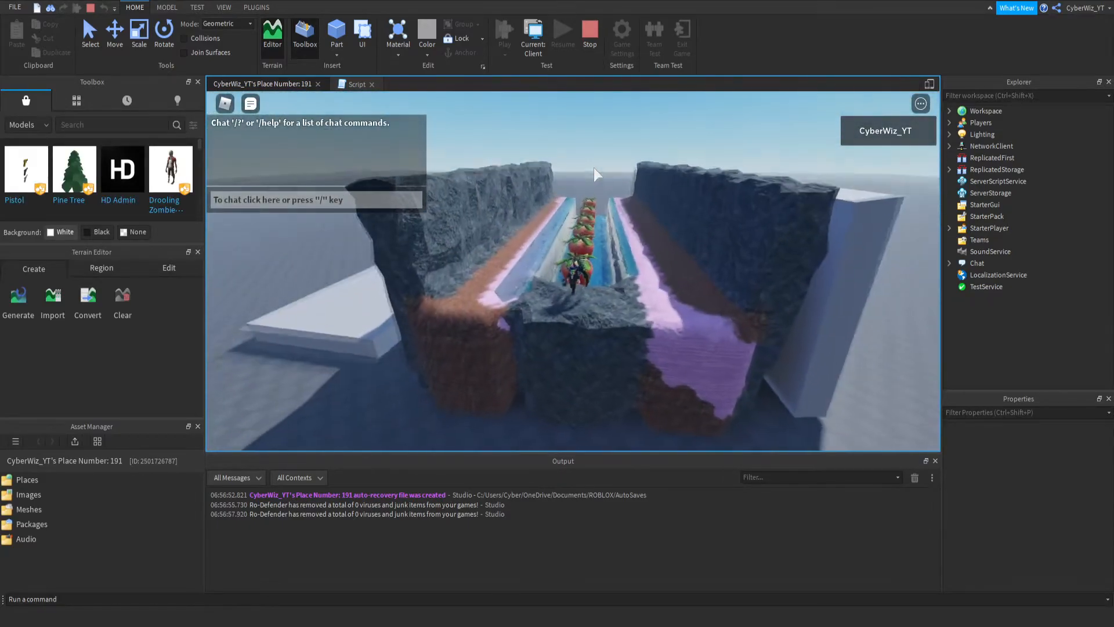
{"action": "key", "text": "d"}
{"action": "scroll", "coordinate": [548, 273], "scroll_direction": "up", "scroll_amount": 5}
{"action": "right_click_drag", "start_coordinate": [547, 272], "coordinate": [548, 273]}
{"action": "key", "text": "w"}
{"action": "key", "text": "space"}
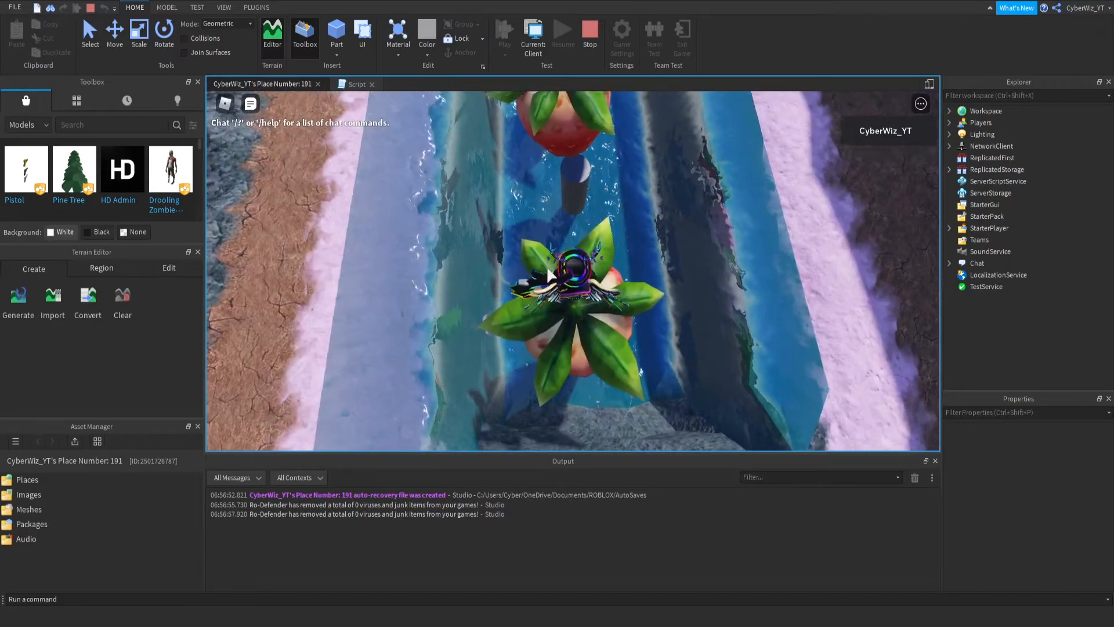
- Jump the avatar from strawberry to strawberry along the water channel to test the obstacle course
{"action": "right_click_drag", "start_coordinate": [736, 294], "coordinate": [659, 355]}
{"action": "scroll", "coordinate": [685, 371], "scroll_direction": "down", "scroll_amount": 2}
{"action": "scroll", "coordinate": [683, 365], "scroll_direction": "down", "scroll_amount": 3}
{"action": "key", "text": "d"}
{"action": "key", "text": "space"}
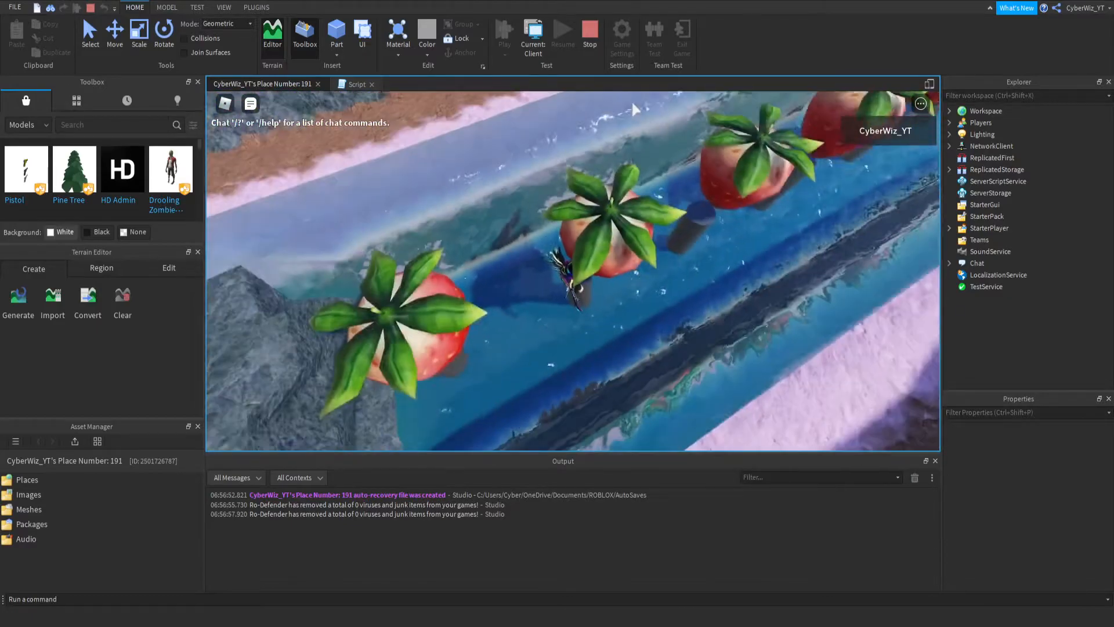
{"action": "key", "text": "shift"}
{"action": "key", "text": "w"}
{"action": "key", "text": "space"}
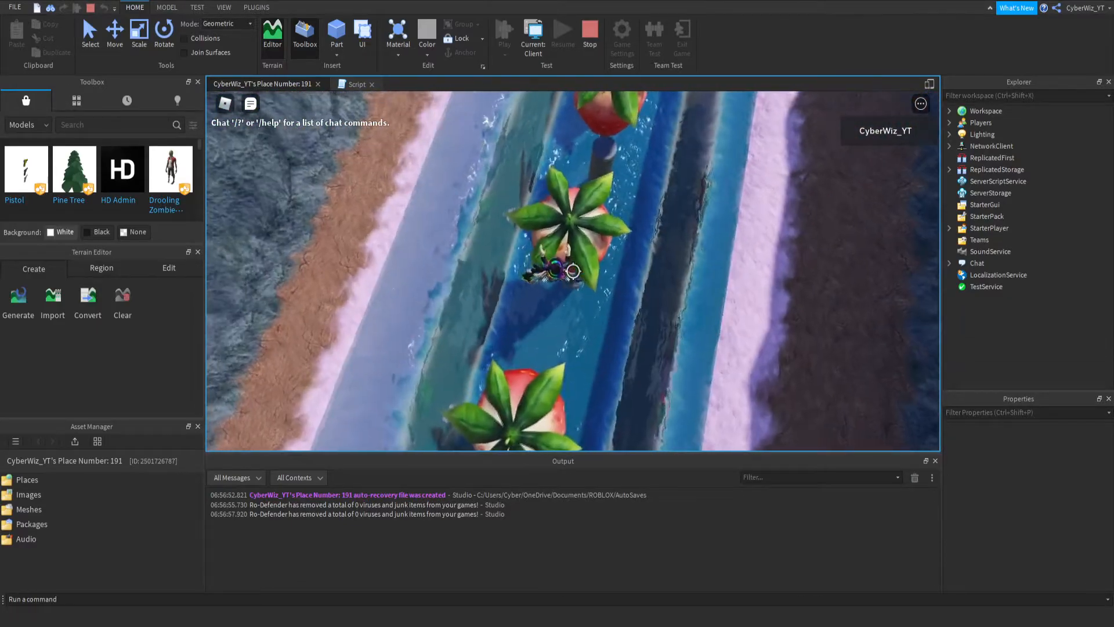
{"action": "key", "text": "w"}
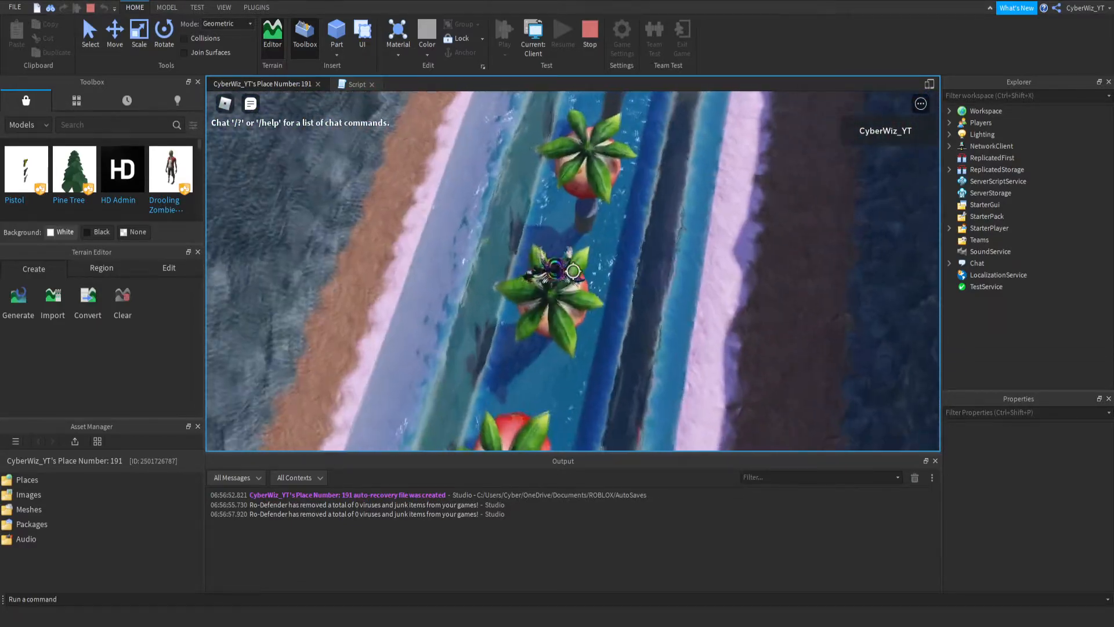
{"action": "key", "text": "space"}
{"action": "key", "text": "w"}
{"action": "key", "text": "space"}
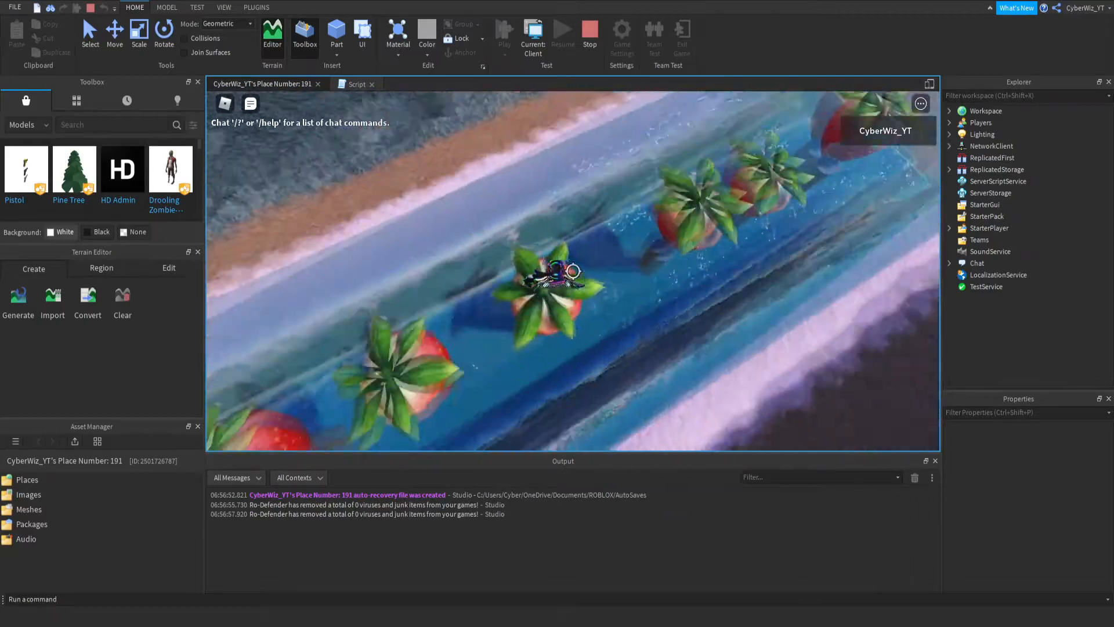
- Drop the avatar into the water twice to test the damage script, and stop the play test
{"action": "key", "text": "shift"}
{"action": "right_click_drag", "start_coordinate": [557, 251], "coordinate": [557, 250]}
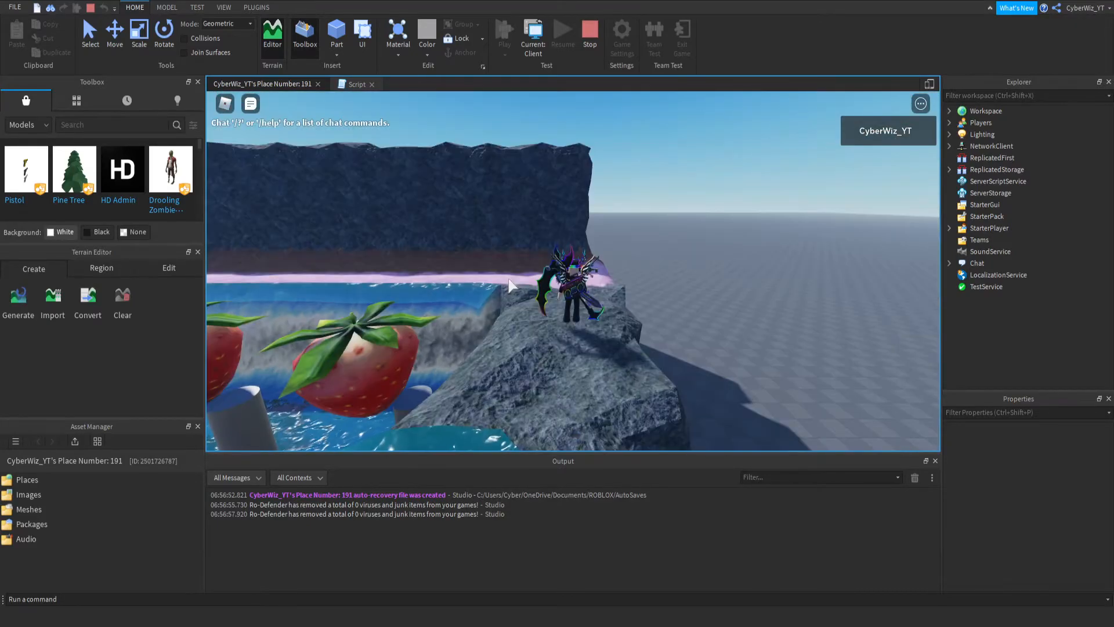
{"action": "right_click_drag", "start_coordinate": [545, 326], "coordinate": [545, 327]}
{"action": "key", "text": "w"}
{"action": "key", "text": "space"}
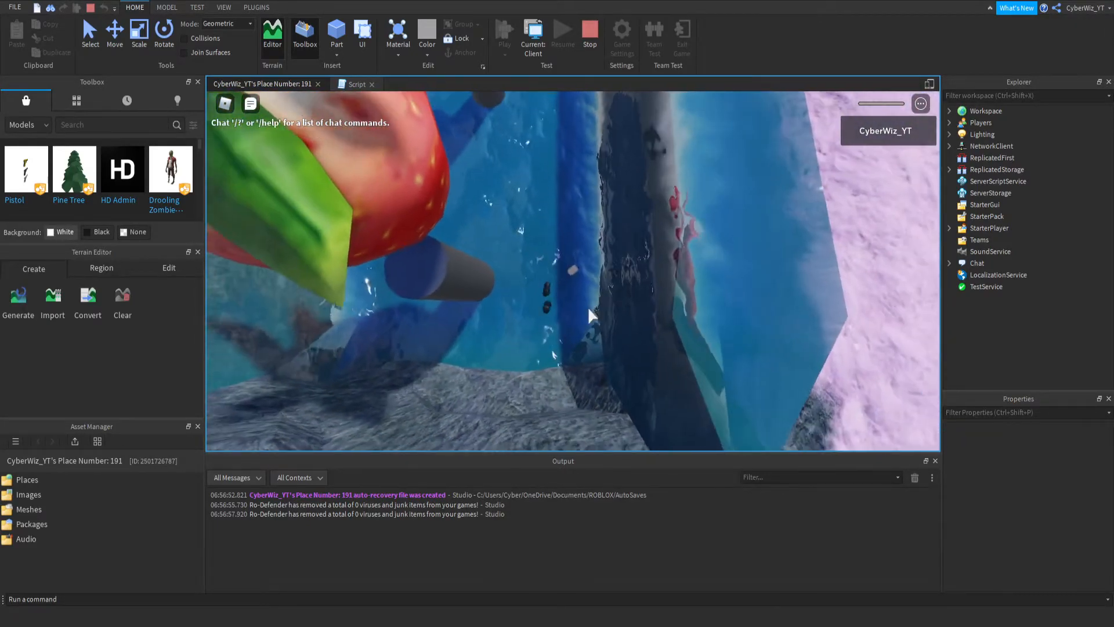
{"action": "left_click", "coordinate": [590, 35]}
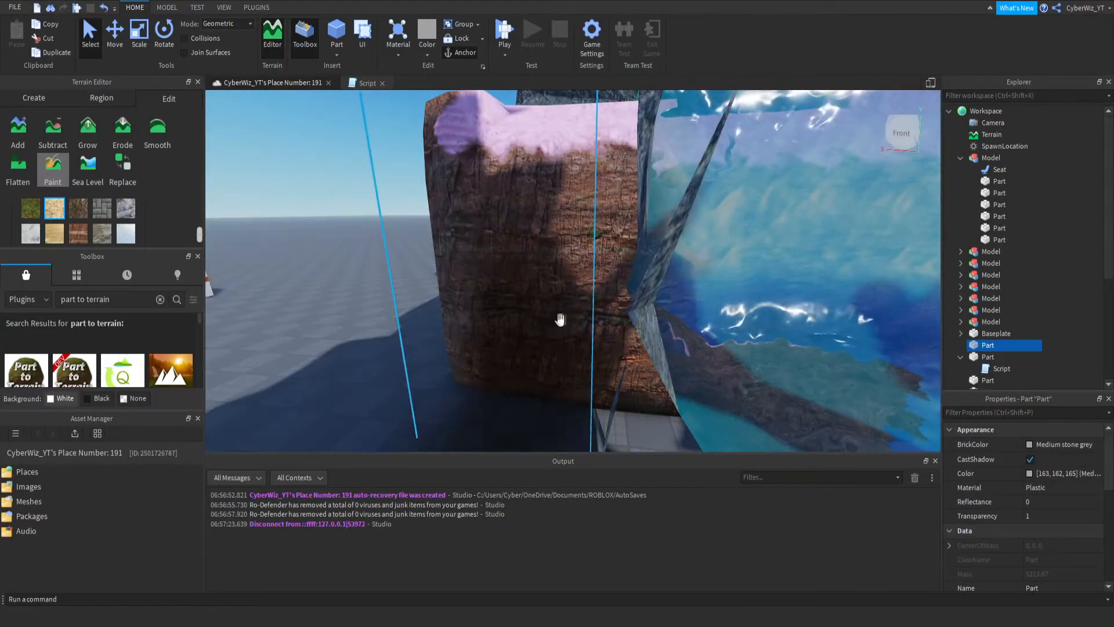
- Select all seven strawberry models standing in the water channel and anchor them
{"action": "key", "text": "w"}
{"action": "right_click_drag", "start_coordinate": [560, 319], "coordinate": [561, 320]}
{"action": "right_click_drag", "start_coordinate": [607, 199], "coordinate": [607, 199]}
{"action": "key", "text": "s"}
{"action": "right_click_drag", "start_coordinate": [577, 250], "coordinate": [577, 250]}
{"action": "key", "text": "w"}
{"action": "key", "text": "s"}
{"action": "left_click", "coordinate": [969, 264]}
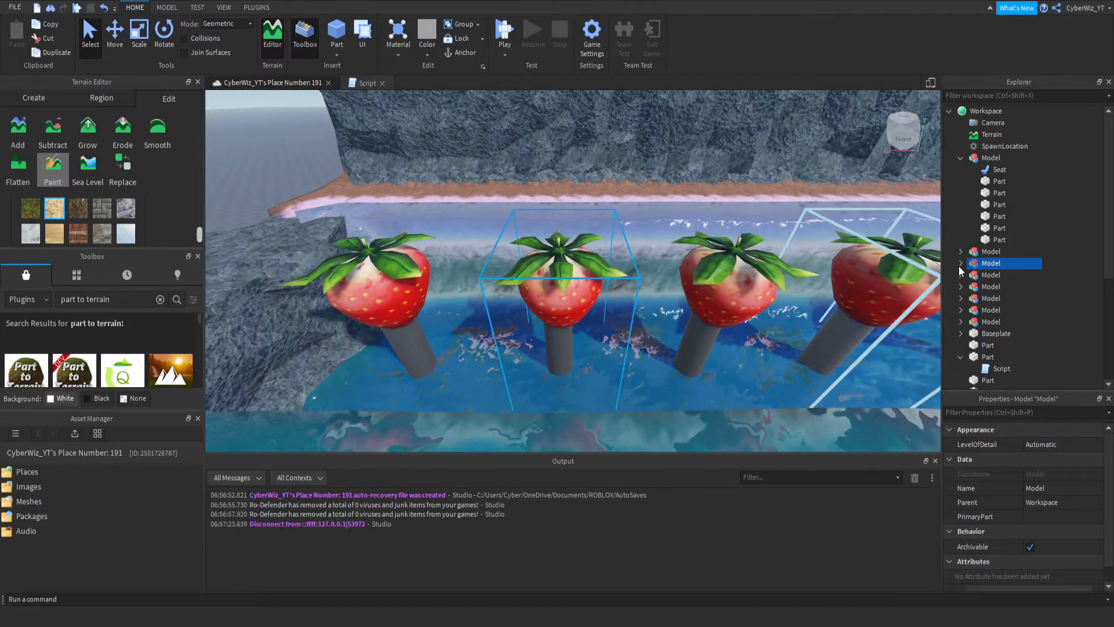
{"action": "left_click", "coordinate": [989, 251]}
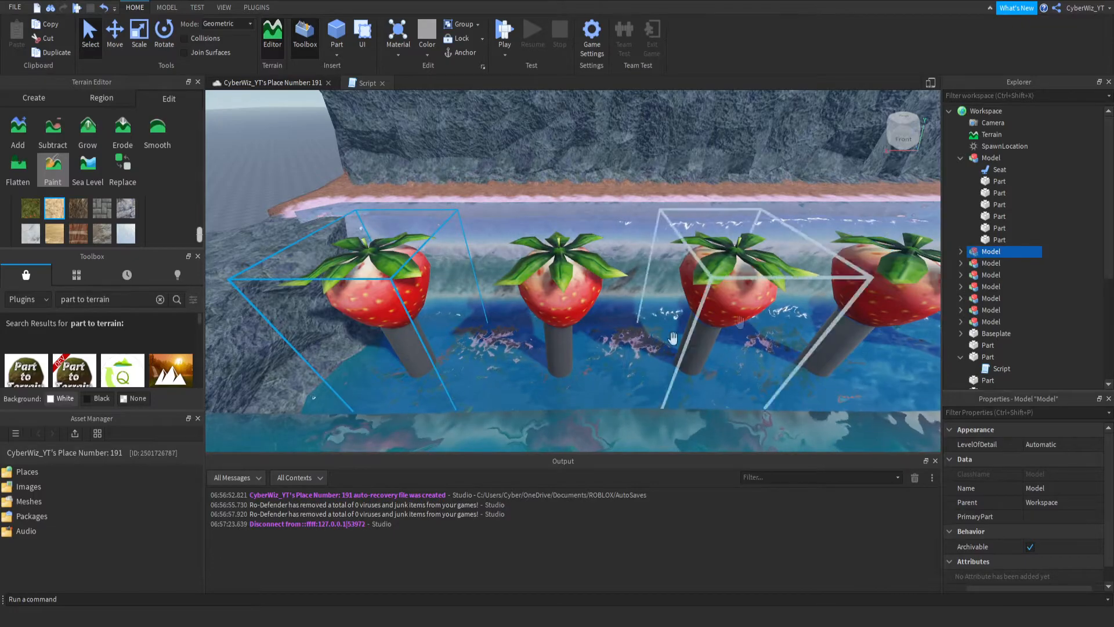
{"action": "right_click_drag", "start_coordinate": [539, 300], "coordinate": [538, 300]}
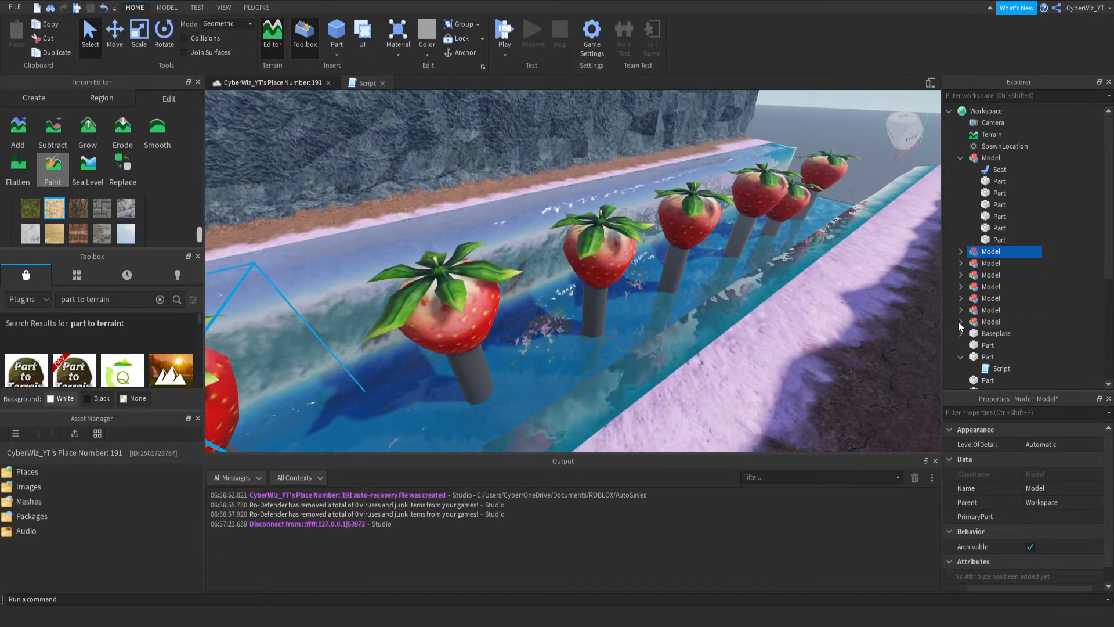
{"action": "left_click", "coordinate": [987, 322], "text": "shift"}
{"action": "right_click_drag", "start_coordinate": [802, 305], "coordinate": [788, 288]}
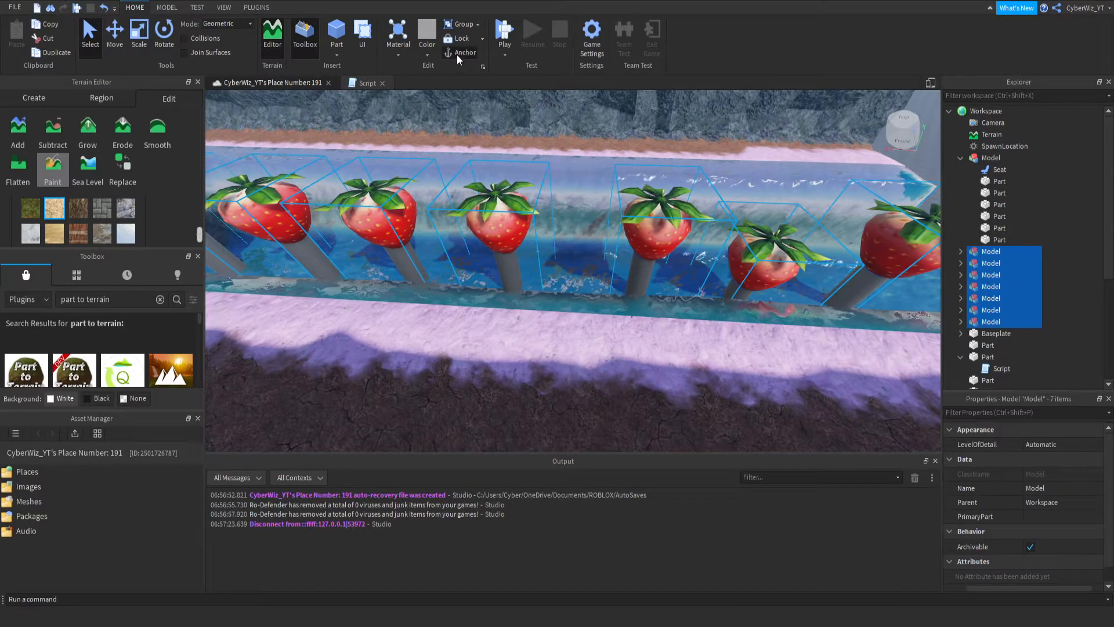
{"action": "right_click_drag", "start_coordinate": [591, 179], "coordinate": [592, 177]}
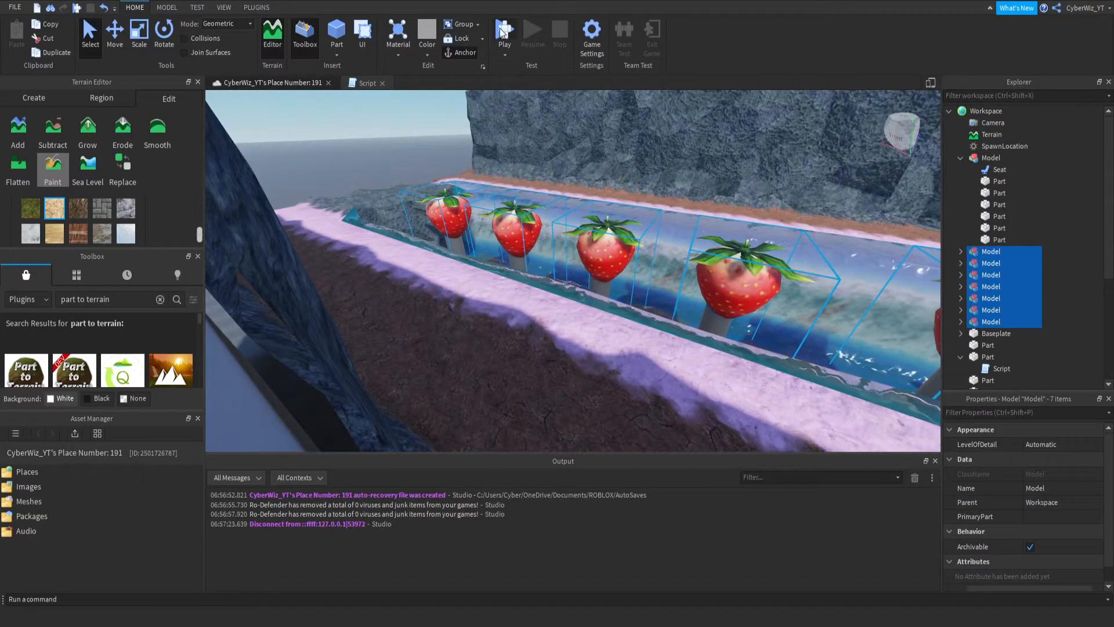
{"action": "right_click_drag", "start_coordinate": [575, 115], "coordinate": [575, 115]}
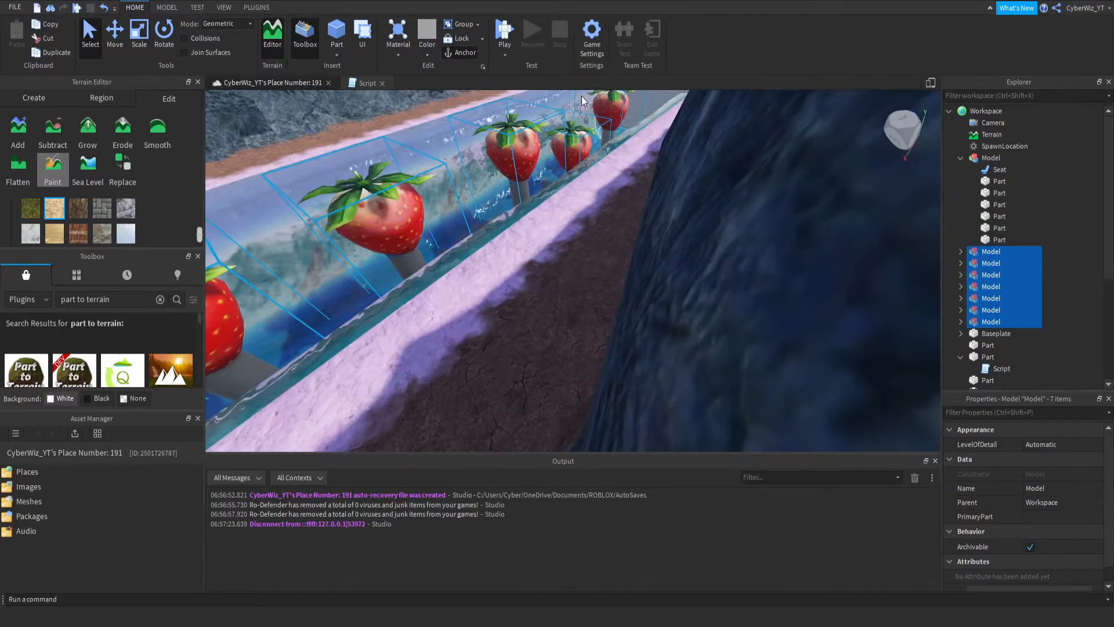
- Move the fifth and sixth strawberry models along the water channel, closer to the strawberries before them
{"action": "right_click_drag", "start_coordinate": [557, 167], "coordinate": [557, 167]}
{"action": "right_click_drag", "start_coordinate": [650, 186], "coordinate": [649, 187]}
{"action": "key", "text": "a"}
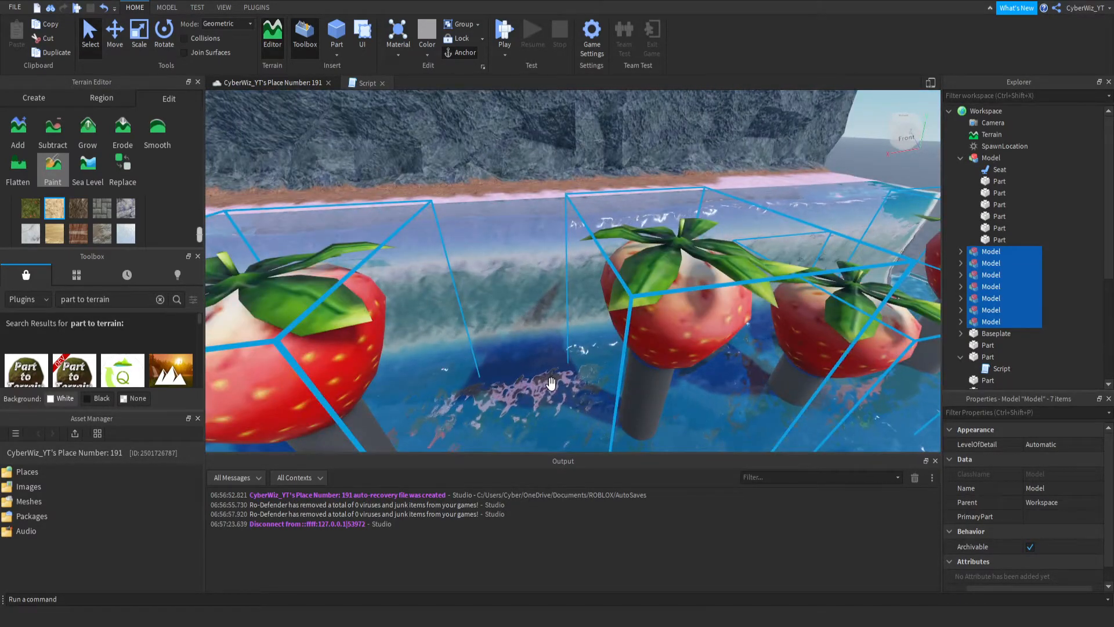
{"action": "left_click", "coordinate": [615, 344]}
{"action": "left_click", "coordinate": [628, 340]}
{"action": "key", "text": "s"}
{"action": "key", "text": "ctrl+2"}
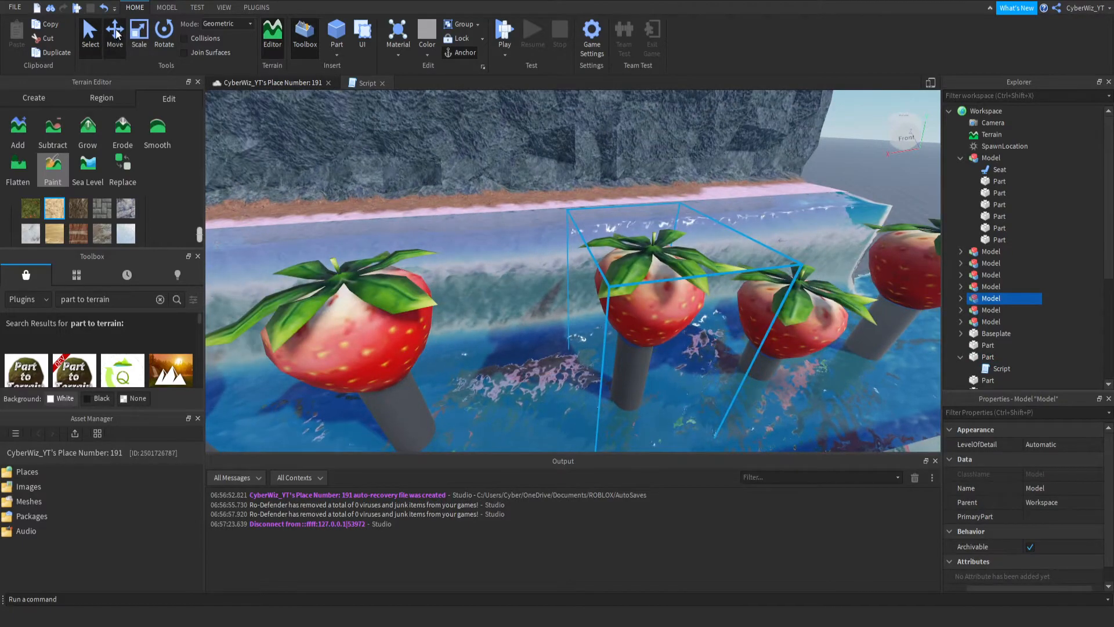
{"action": "left_click_drag", "start_coordinate": [745, 344], "coordinate": [712, 347]}
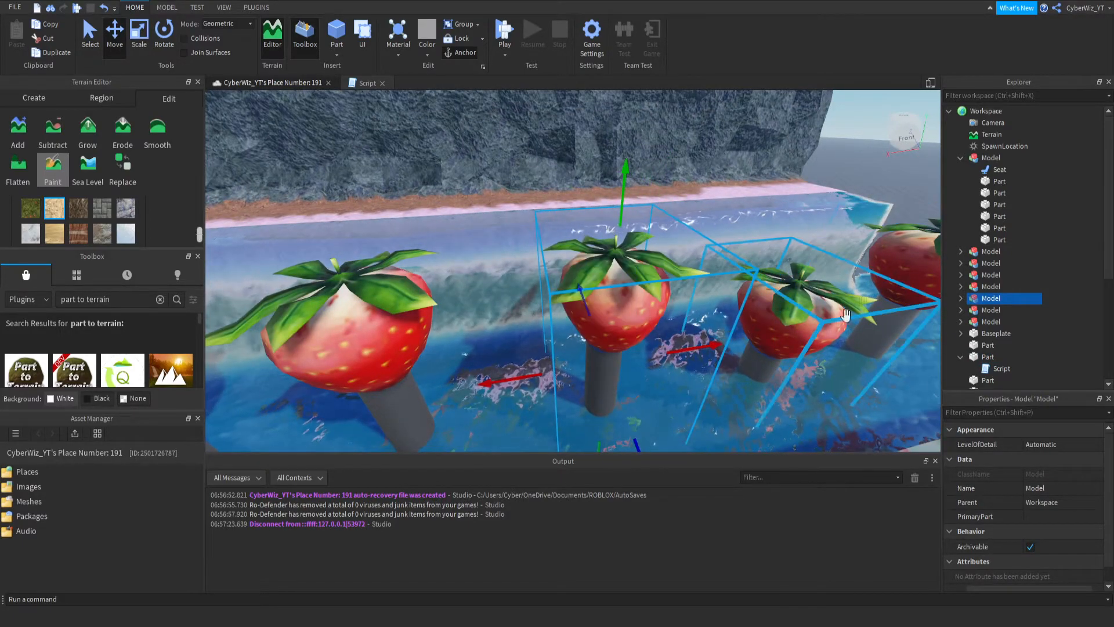
{"action": "left_click", "coordinate": [840, 312]}
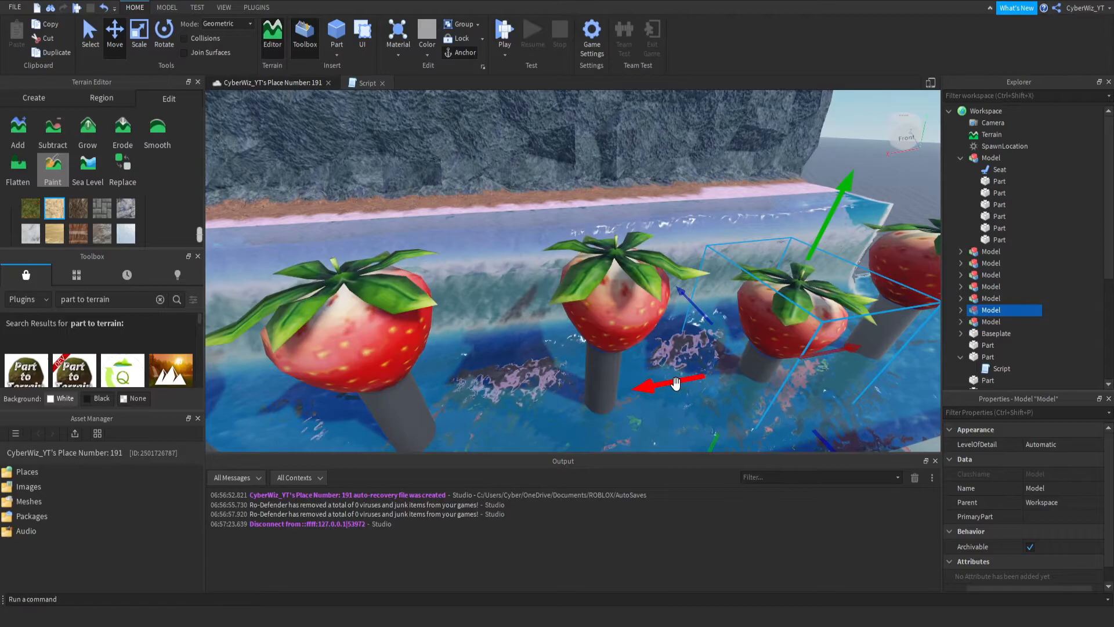
{"action": "left_click_drag", "start_coordinate": [673, 384], "coordinate": [666, 388]}
- Try moving the last strawberry closer to its neighbour, and undo that move
{"action": "key", "text": "d"}
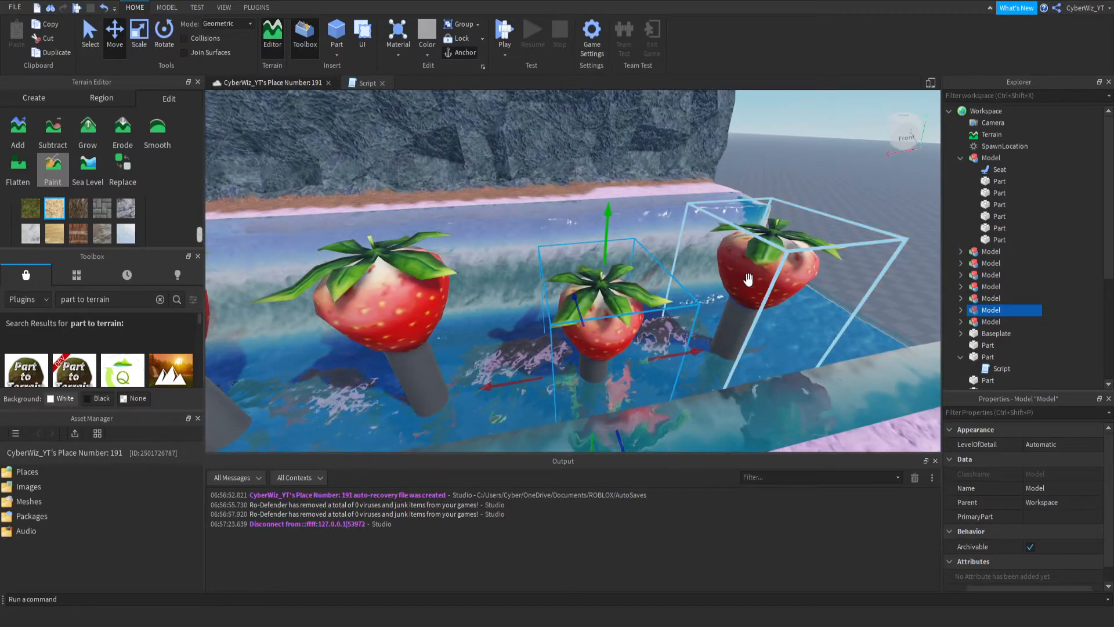
{"action": "left_click", "coordinate": [747, 282]}
{"action": "left_click_drag", "start_coordinate": [673, 337], "coordinate": [637, 341]}
{"action": "right_click_drag", "start_coordinate": [637, 341], "coordinate": [522, 232]}
{"action": "key", "text": "a"}
{"action": "key", "text": "a"}
{"action": "key", "text": "s"}
{"action": "key", "text": "d"}
{"action": "key", "text": "s"}
{"action": "right_click_drag", "start_coordinate": [605, 368], "coordinate": [462, 307]}
{"action": "key", "text": "w"}
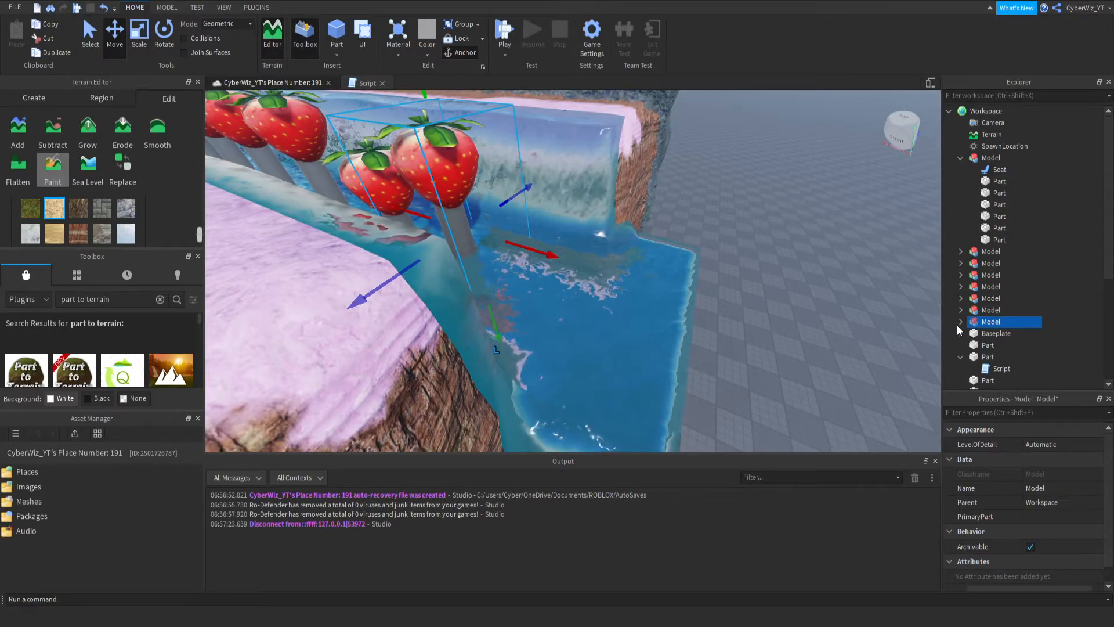
{"action": "key", "text": "ctrl+z"}
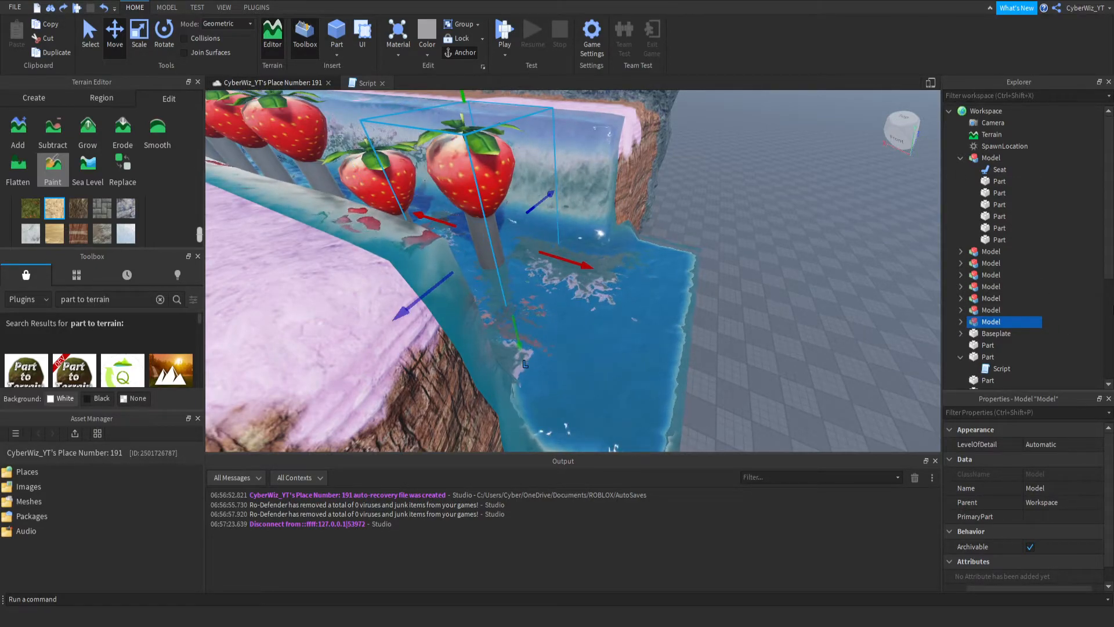
{"action": "left_click", "coordinate": [1067, 291]}
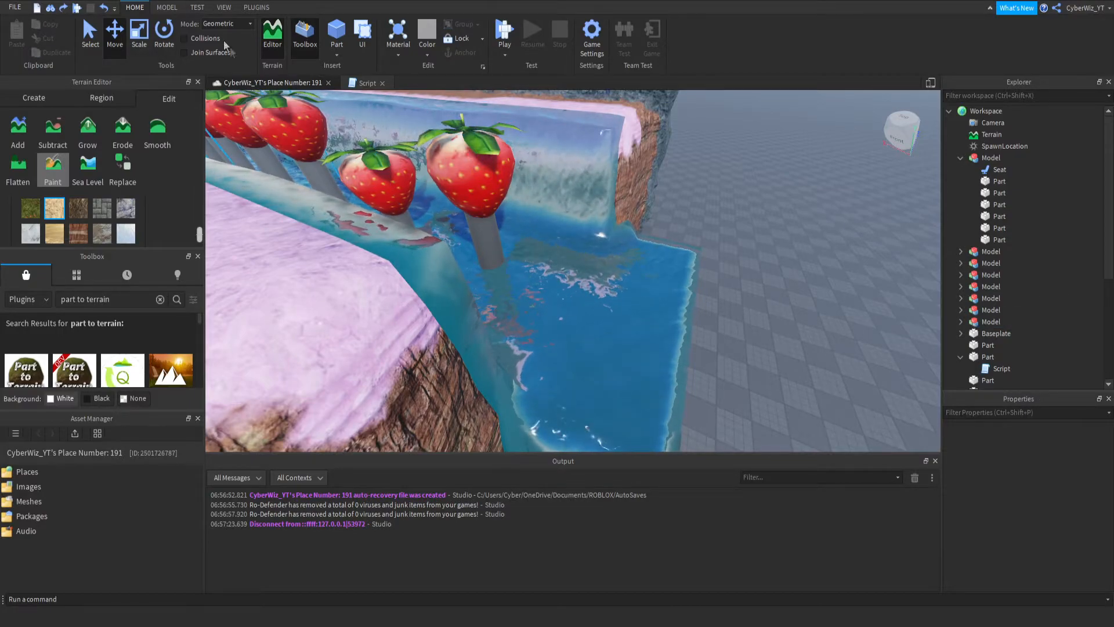
- Insert a part at the open end of the water channel and scale it into a large block
{"action": "left_click", "coordinate": [339, 35]}
{"action": "left_click_drag", "start_coordinate": [623, 277], "coordinate": [664, 290]}
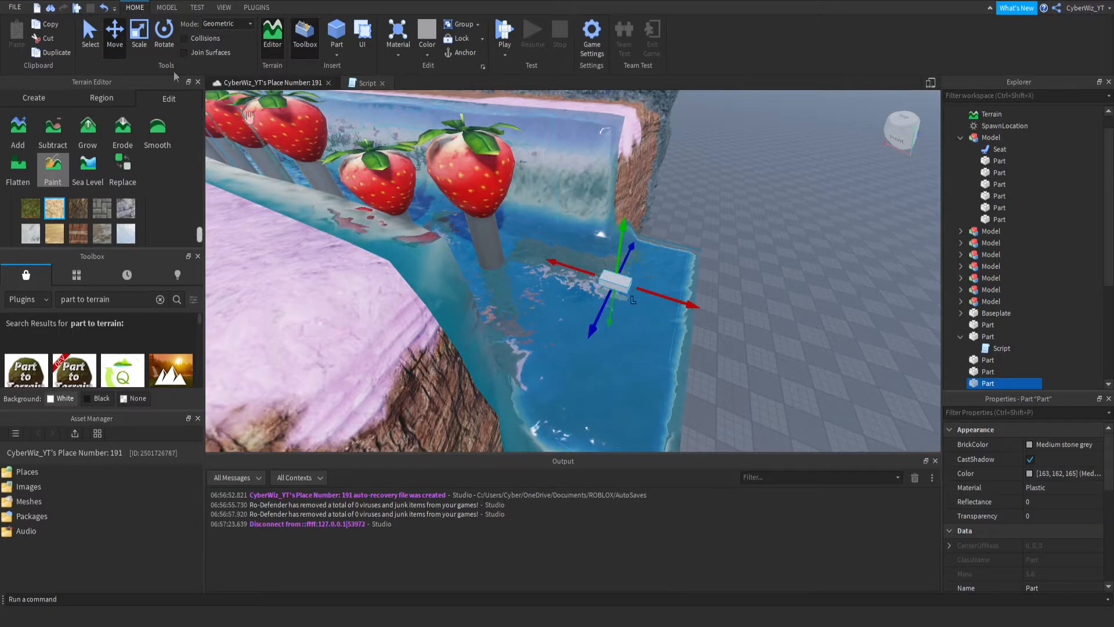
{"action": "key", "text": "ctrl+3"}
{"action": "left_click_drag", "start_coordinate": [607, 297], "coordinate": [569, 390]}
{"action": "left_click_drag", "start_coordinate": [626, 346], "coordinate": [722, 384]}
{"action": "left_click_drag", "start_coordinate": [657, 272], "coordinate": [666, 240]}
{"action": "left_click_drag", "start_coordinate": [647, 302], "coordinate": [657, 184]}
{"action": "left_click_drag", "start_coordinate": [659, 161], "coordinate": [654, 165]}
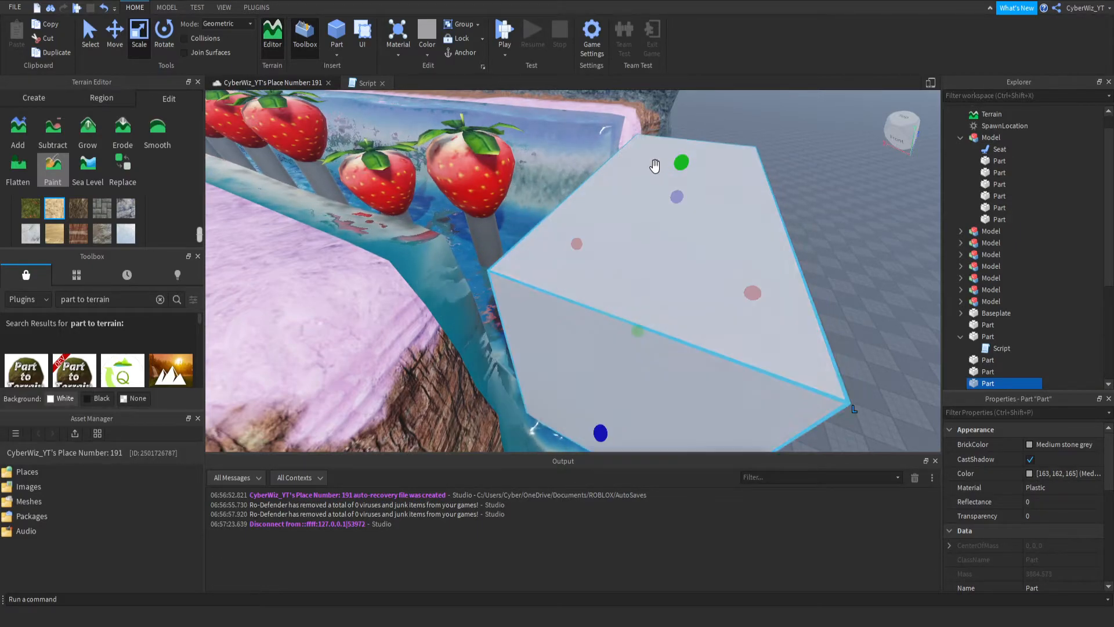
- Move the large block against the end of the channel, beside the last strawberry
{"action": "right_click_drag", "start_coordinate": [654, 165], "coordinate": [615, 232]}
{"action": "left_click", "coordinate": [118, 33]}
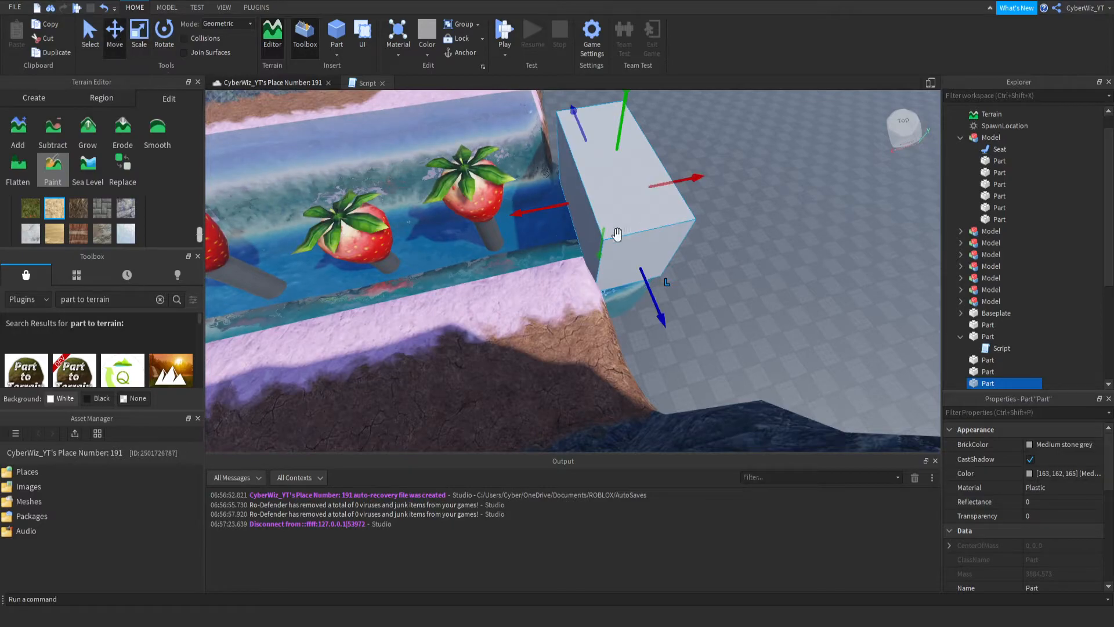
{"action": "left_click_drag", "start_coordinate": [560, 216], "coordinate": [509, 221]}
{"action": "key", "text": "w"}
{"action": "right_click_drag", "start_coordinate": [579, 219], "coordinate": [419, 119]}
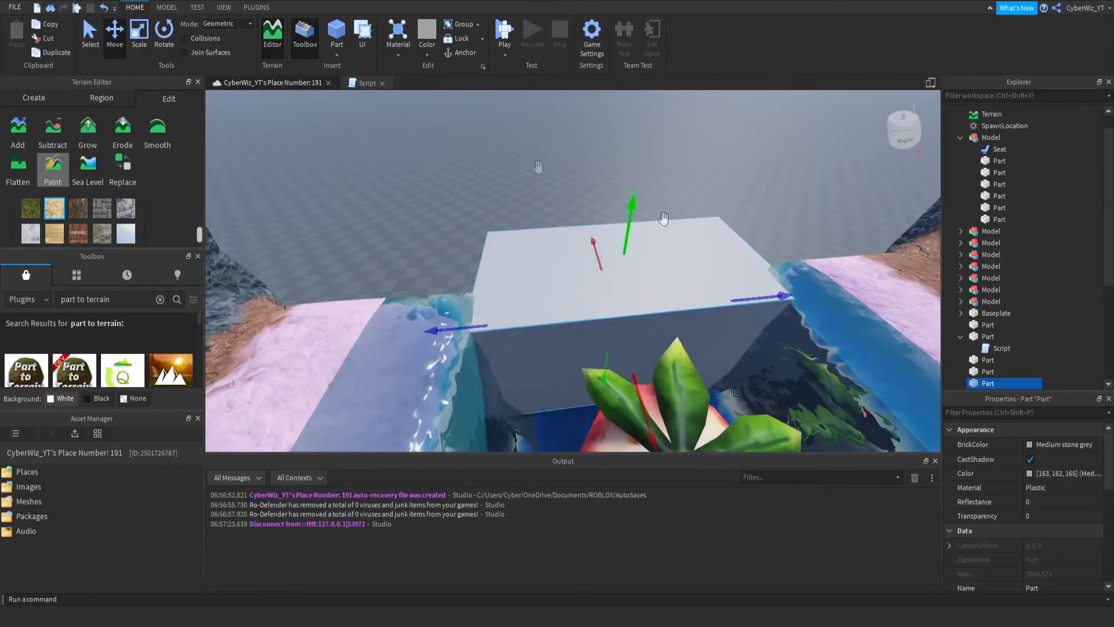
- Convert the block at the channel's end into stone terrain with the Part to Terrain plugin
{"action": "left_click", "coordinate": [256, 7]}
{"action": "left_click", "coordinate": [670, 40]}
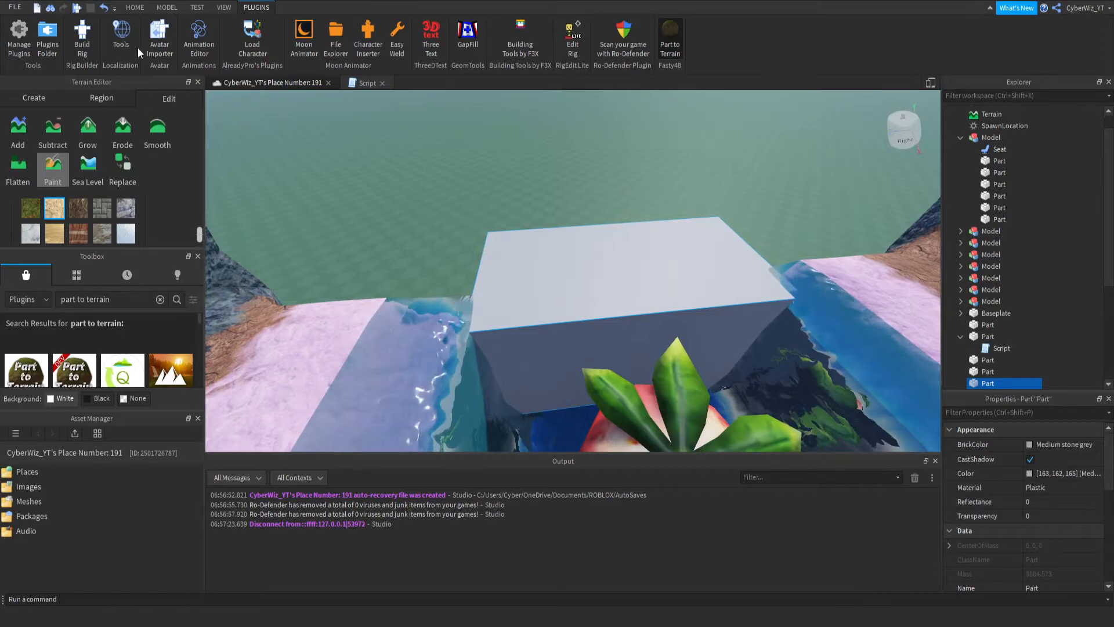
{"action": "left_click", "coordinate": [633, 306]}
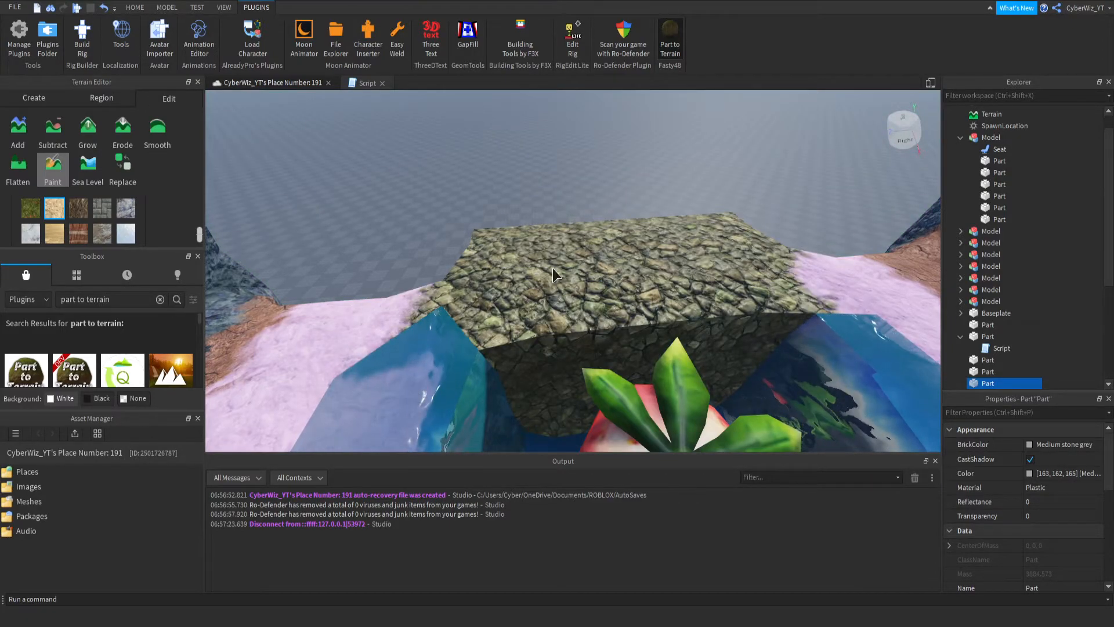
{"action": "right_click_drag", "start_coordinate": [553, 270], "coordinate": [526, 266]}
{"action": "key", "text": "s"}
{"action": "left_click", "coordinate": [661, 53]}
- Set the leftover block's transparency to 1, anchor it and turn off CanCollide
{"action": "right_click_drag", "start_coordinate": [514, 430], "coordinate": [514, 431]}
{"action": "key", "text": "w"}
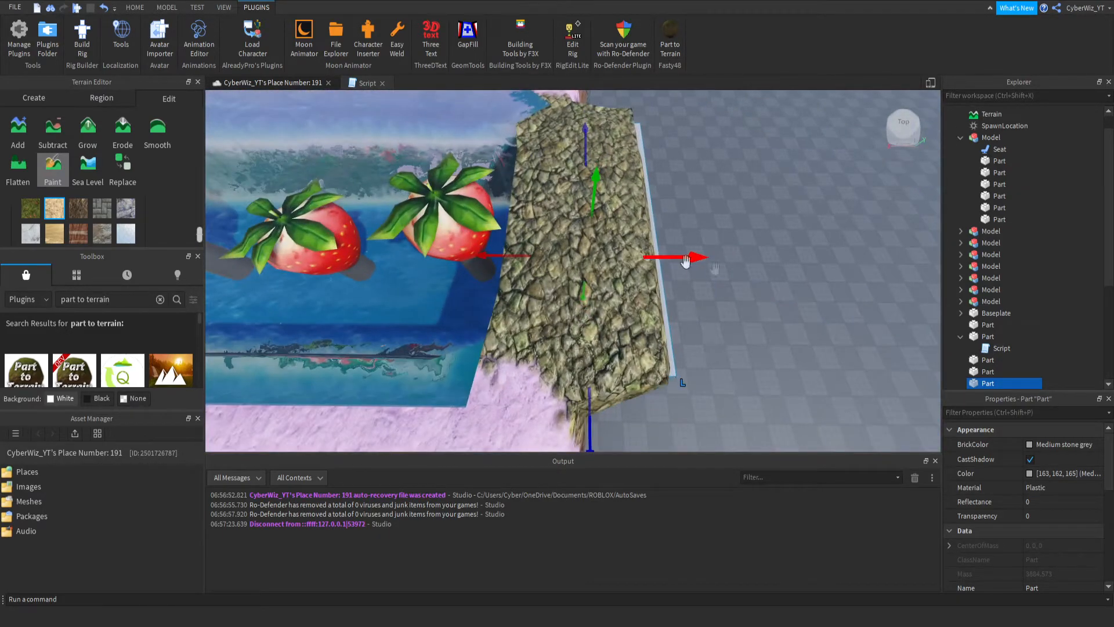
{"action": "left_click", "coordinate": [1038, 515]}
{"action": "type", "text": "1"}
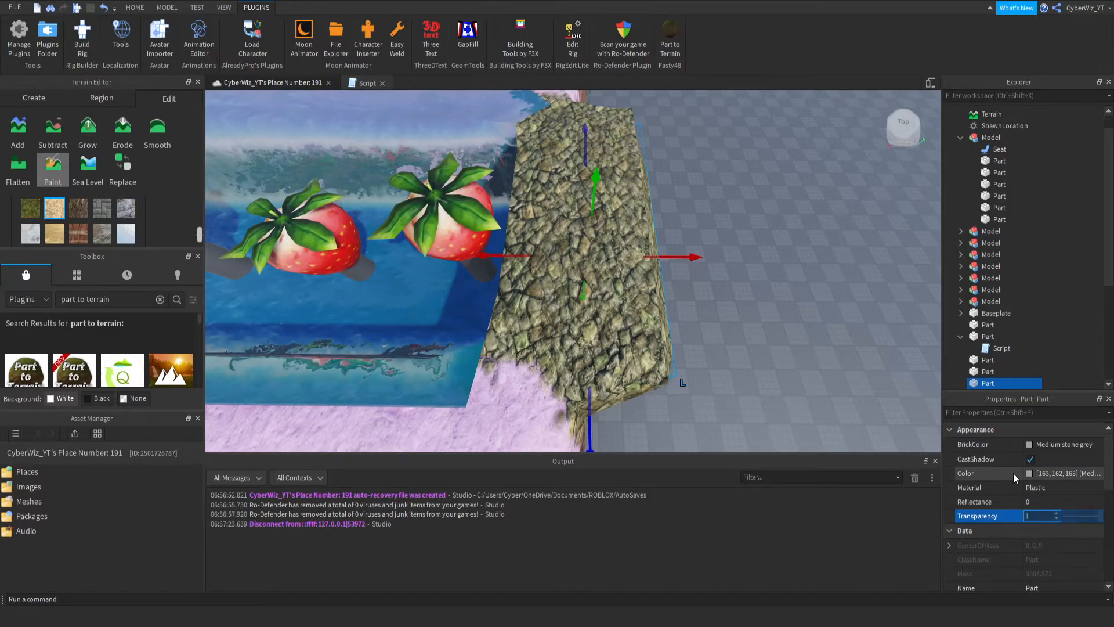
{"action": "key", "text": "Return"}
{"action": "scroll", "coordinate": [1018, 472], "scroll_direction": "down", "scroll_amount": 5}
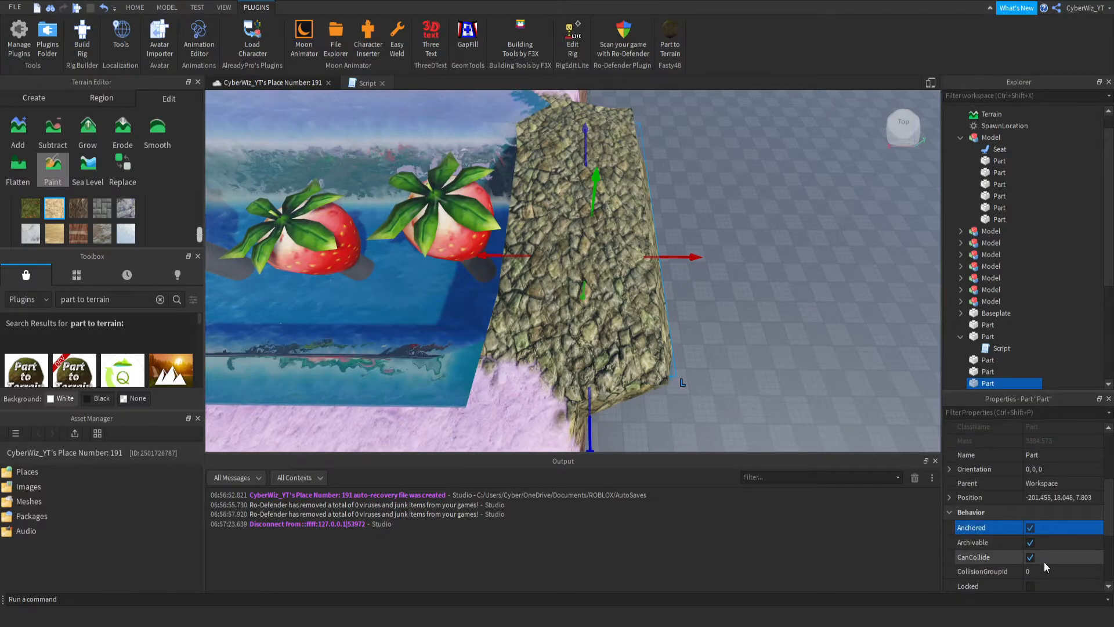
{"action": "left_click", "coordinate": [1039, 558]}
{"action": "right_click_drag", "start_coordinate": [674, 242], "coordinate": [673, 241]}
{"action": "left_click", "coordinate": [747, 278]}
- Insert a new part on the stone terrain platform and scale it into a wide, flat square pad
{"action": "key", "text": "w"}
{"action": "right_click_drag", "start_coordinate": [652, 301], "coordinate": [633, 269]}
{"action": "scroll", "coordinate": [633, 270], "scroll_direction": "down", "scroll_amount": 2}
{"action": "scroll", "coordinate": [633, 270], "scroll_direction": "up", "scroll_amount": 2}
{"action": "left_click", "coordinate": [135, 7]}
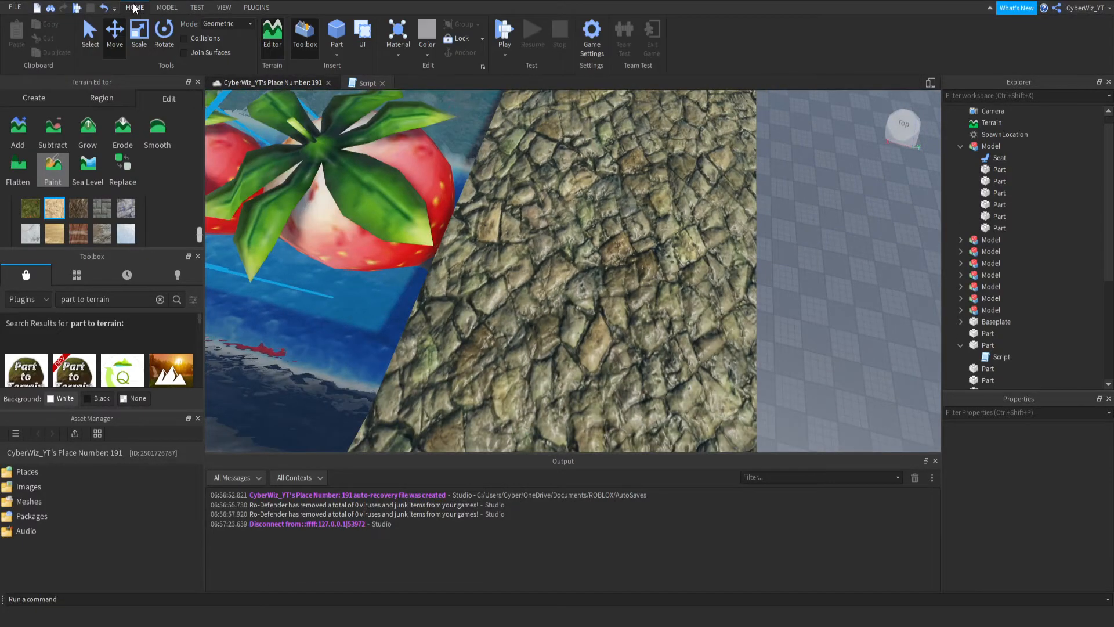
{"action": "left_click", "coordinate": [335, 38]}
{"action": "scroll", "coordinate": [506, 314], "scroll_direction": "down", "scroll_amount": 2}
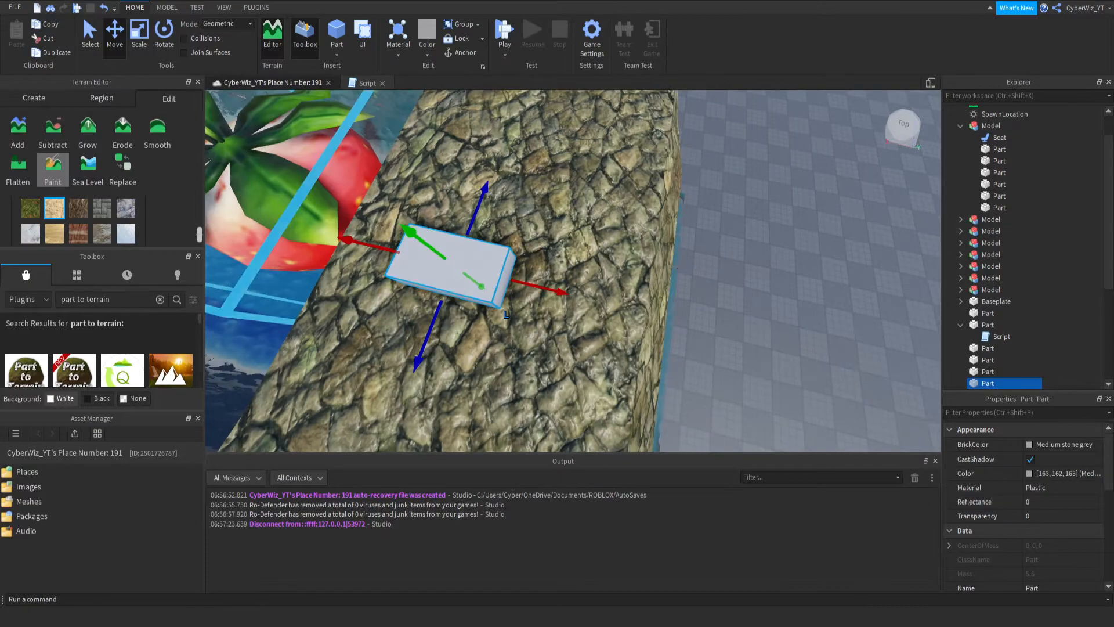
{"action": "left_click", "coordinate": [140, 33]}
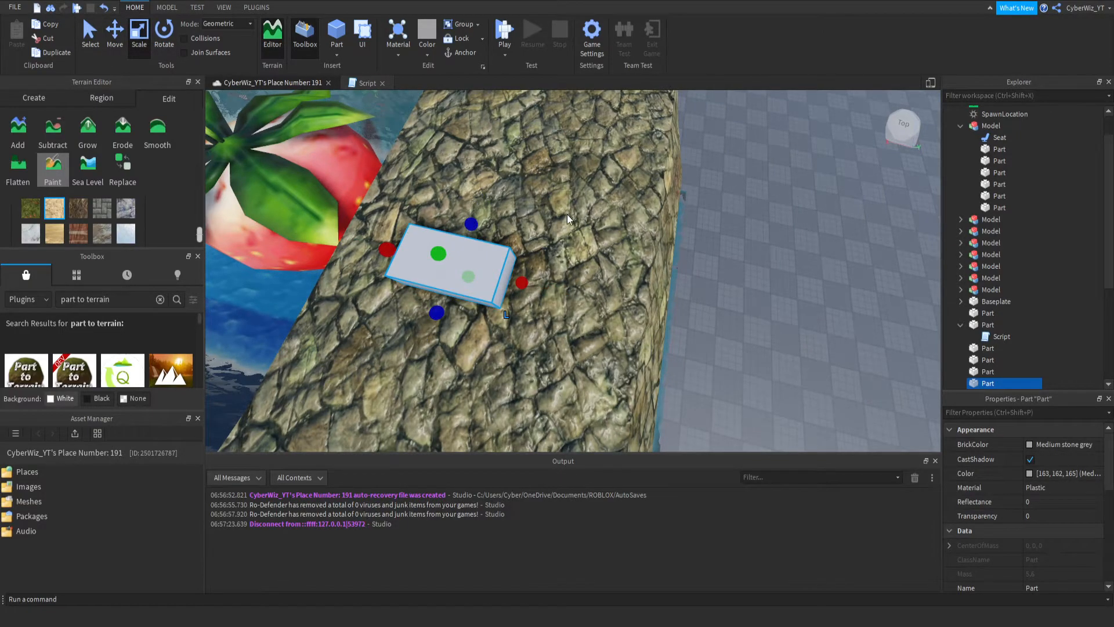
{"action": "left_click_drag", "start_coordinate": [471, 223], "coordinate": [634, 219]}
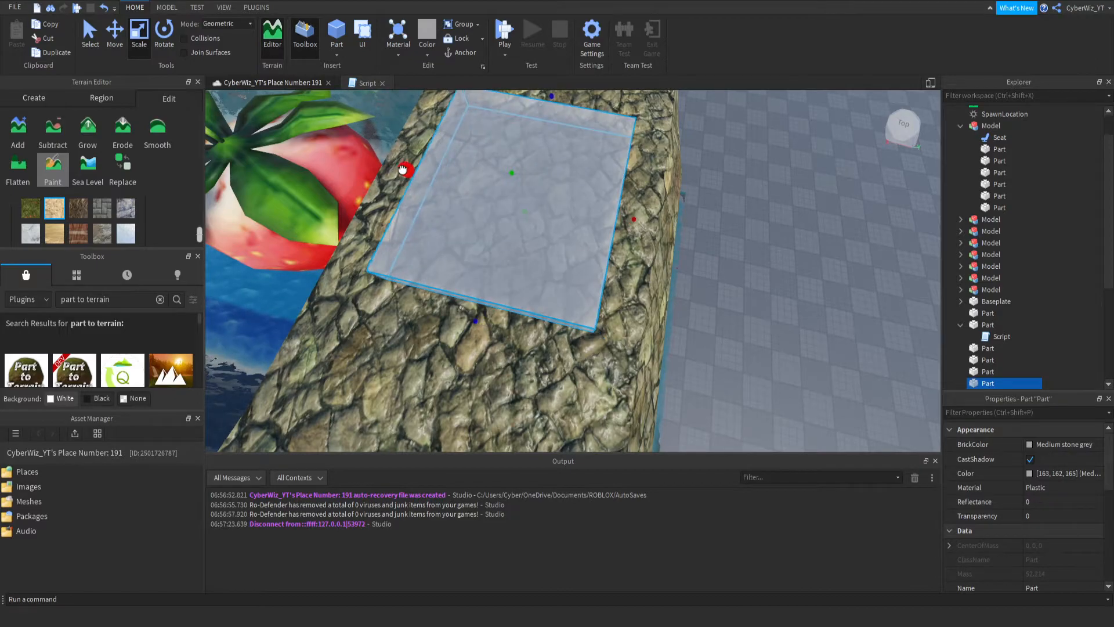
{"action": "mouse_move", "coordinate": [560, 164]}
{"action": "right_mouse_down"}
{"action": "mouse_move", "coordinate": [542, 168]}
{"action": "mouse_move", "coordinate": [558, 169]}
{"action": "right_mouse_up"}
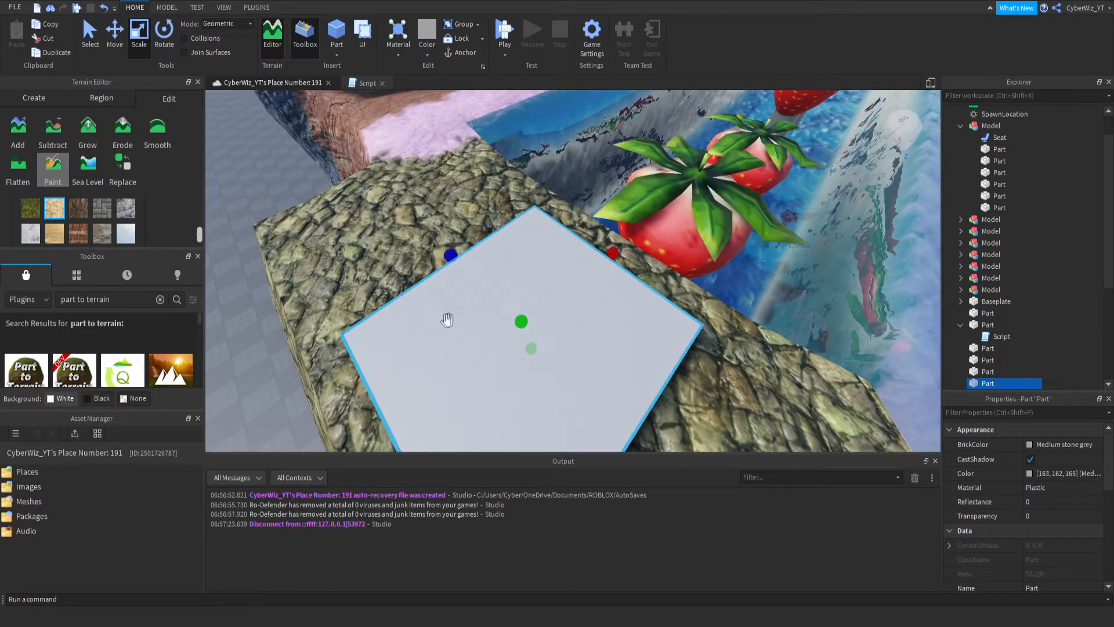
{"action": "right_click_drag", "start_coordinate": [449, 319], "coordinate": [488, 327]}
{"action": "scroll", "coordinate": [488, 327], "scroll_direction": "down", "scroll_amount": 2}
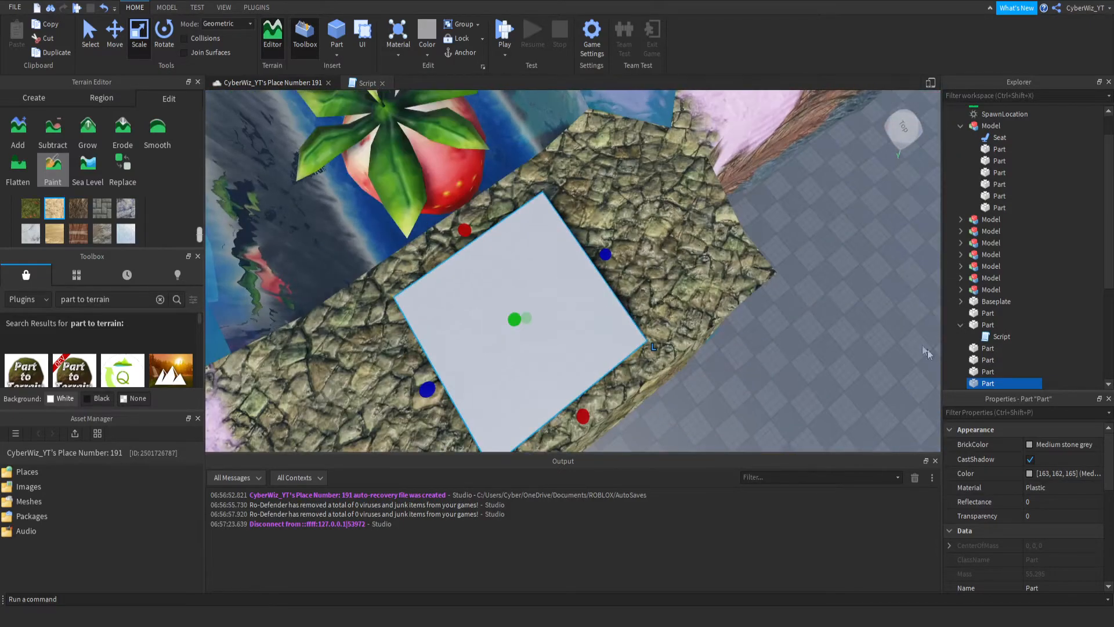
- Color the square pad Lime green and anchor it
{"action": "left_click", "coordinate": [1046, 449]}
{"action": "left_click", "coordinate": [976, 465]}
{"action": "right_click_drag", "start_coordinate": [649, 257], "coordinate": [650, 253]}
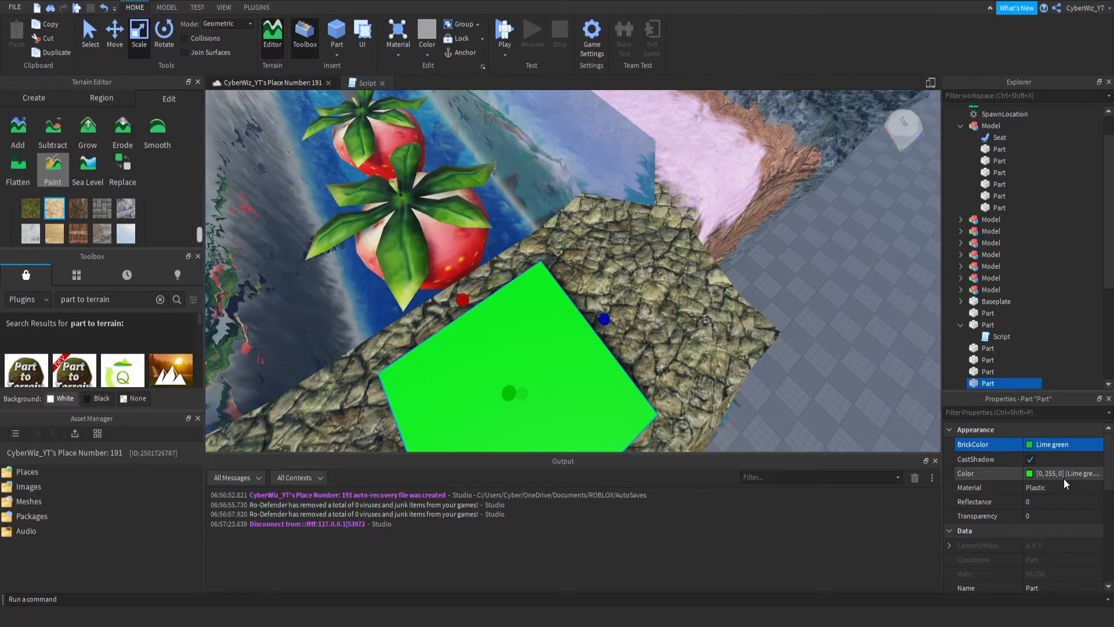
{"action": "left_click", "coordinate": [1048, 487]}
{"action": "left_click", "coordinate": [1048, 485]}
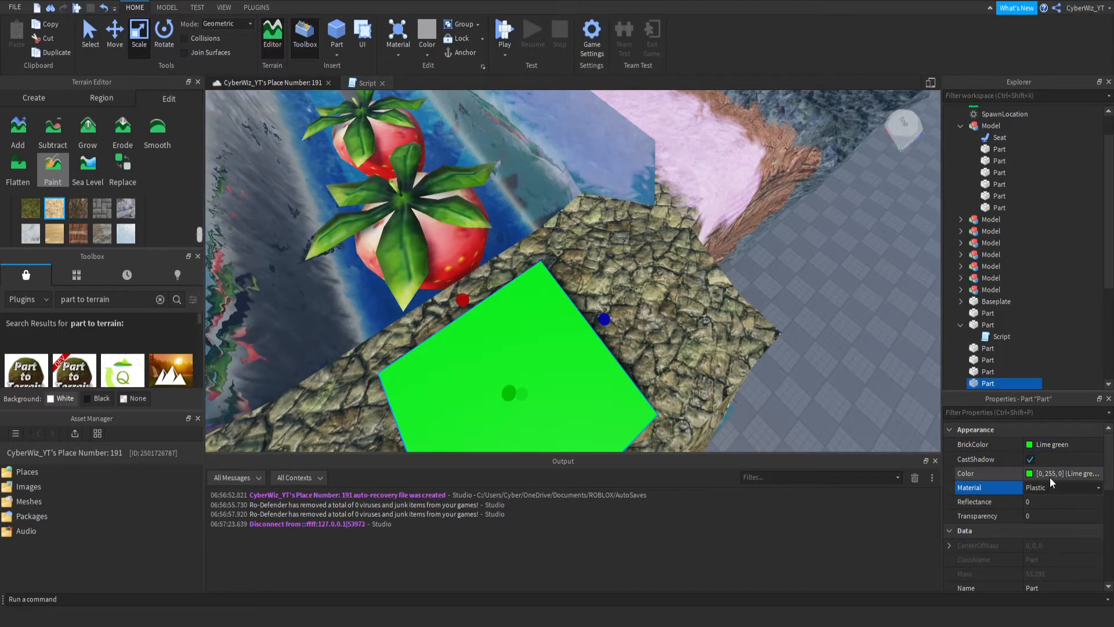
{"action": "left_click", "coordinate": [997, 510]}
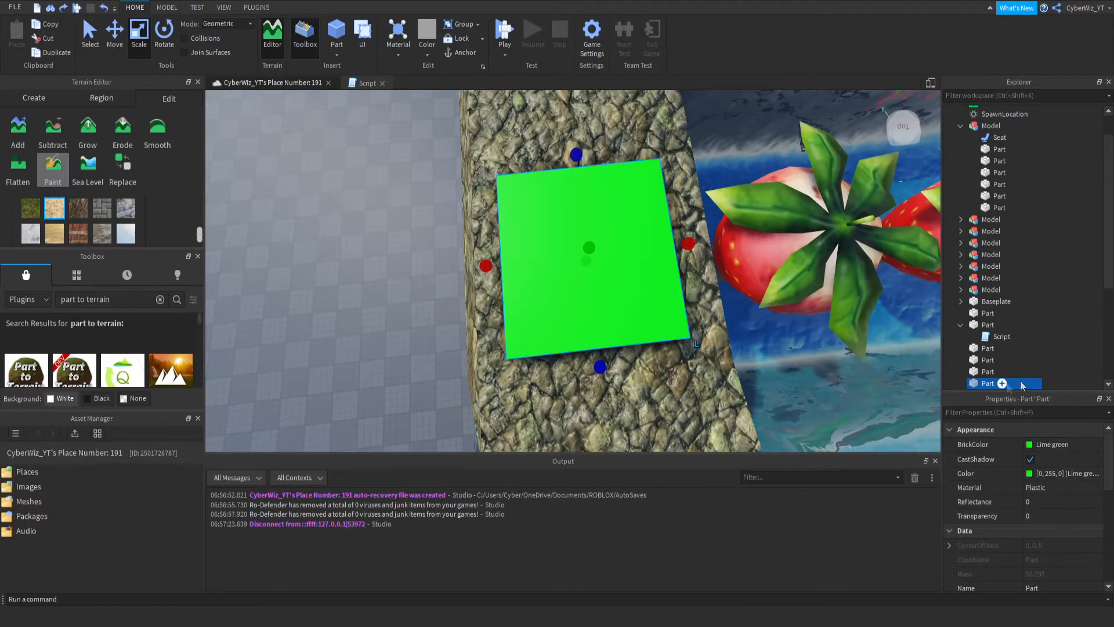
{"action": "scroll", "coordinate": [1030, 566], "scroll_direction": "down", "scroll_amount": 1}
{"action": "scroll", "coordinate": [1031, 565], "scroll_direction": "down", "scroll_amount": 3}
{"action": "left_click", "coordinate": [1031, 527]}
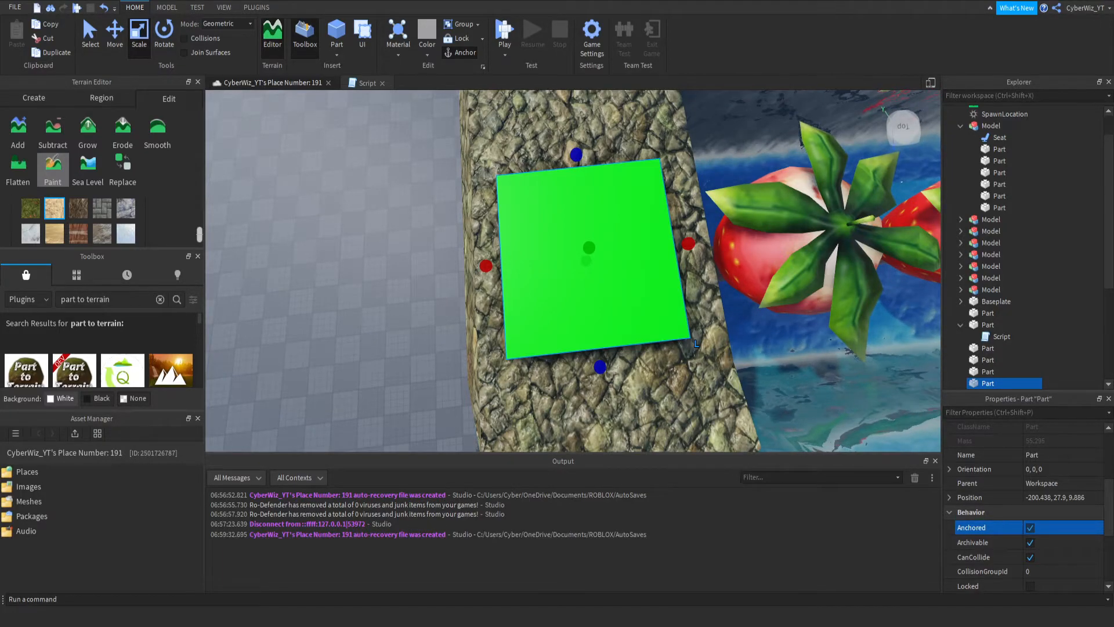
- Delete the lime green pad from the stone platform
{"action": "scroll", "coordinate": [1024, 226], "scroll_direction": "down", "scroll_amount": 5}
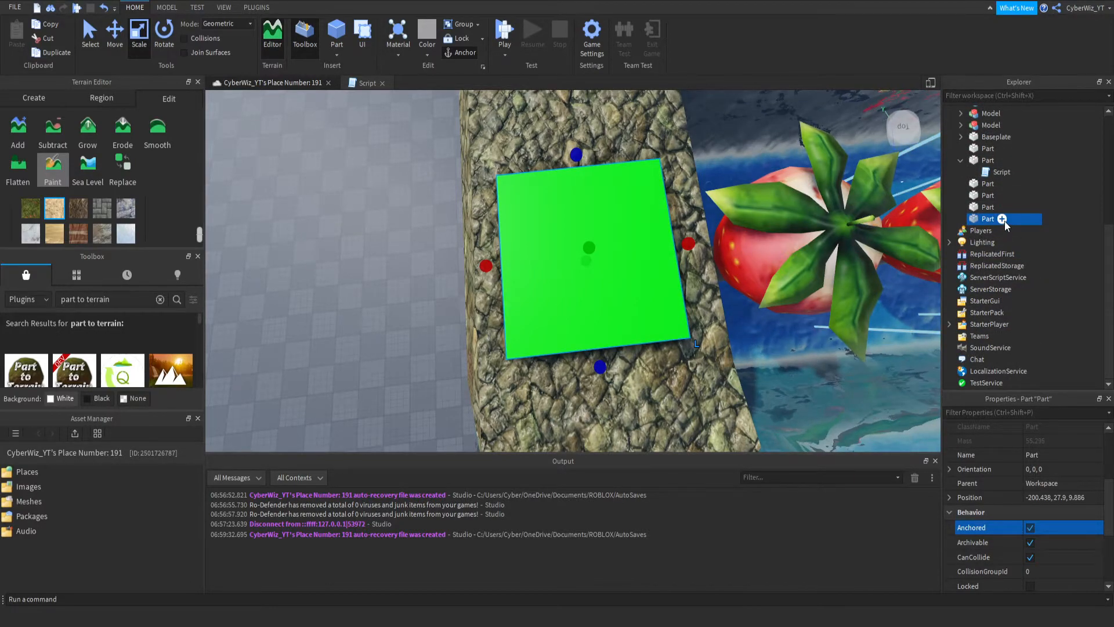
{"action": "key", "text": "Delete"}
{"action": "scroll", "coordinate": [1002, 226], "scroll_direction": "up", "scroll_amount": 6}
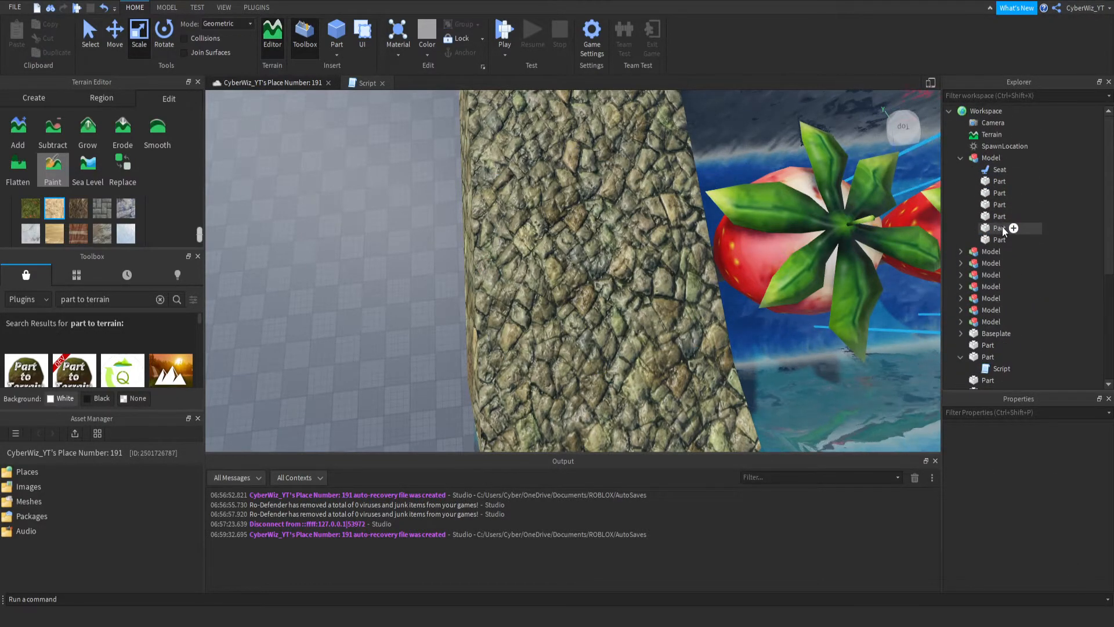
- Add a folder to Workspace and name it Checkpoints
{"action": "left_click", "coordinate": [1012, 146]}
{"action": "left_click", "coordinate": [1011, 110]}
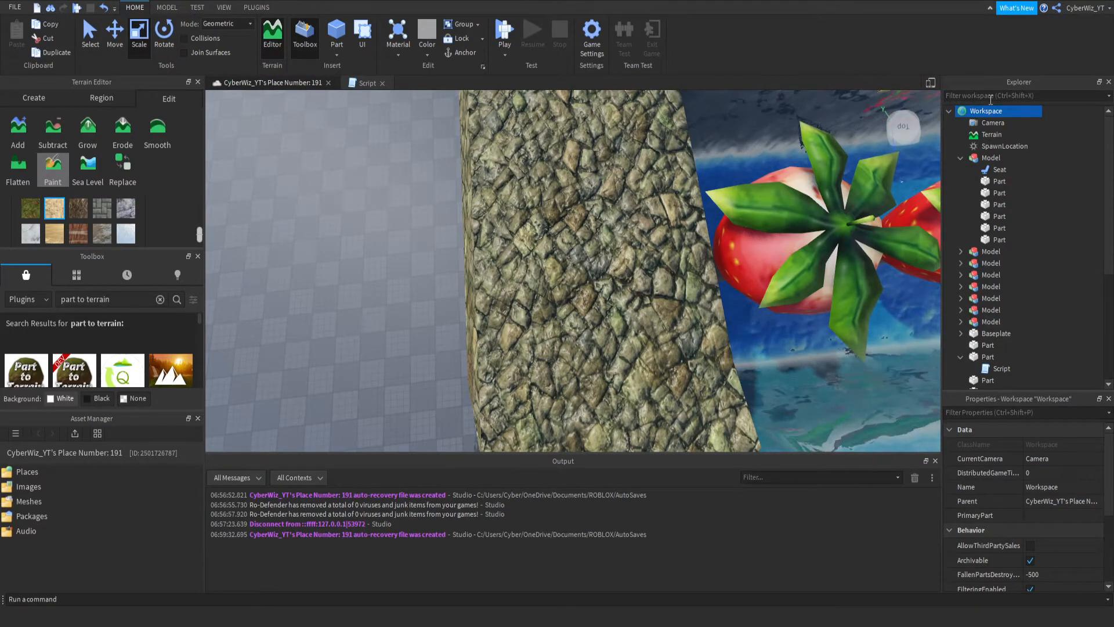
{"action": "left_click", "coordinate": [991, 145]}
{"action": "left_click", "coordinate": [1039, 458]}
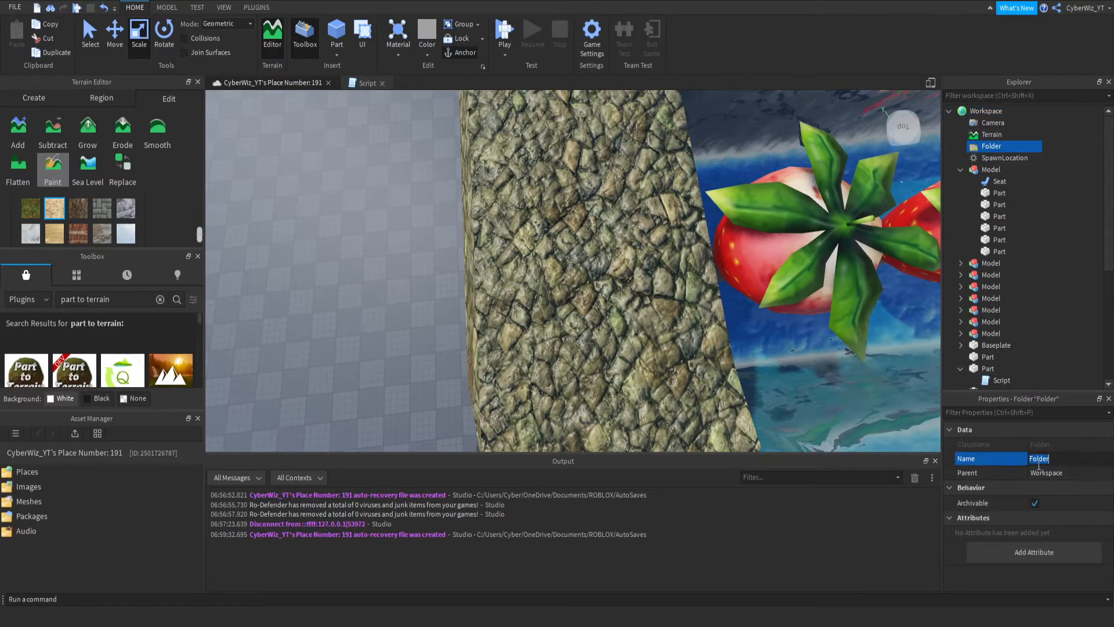
{"action": "type", "text": "Checkpoints"}
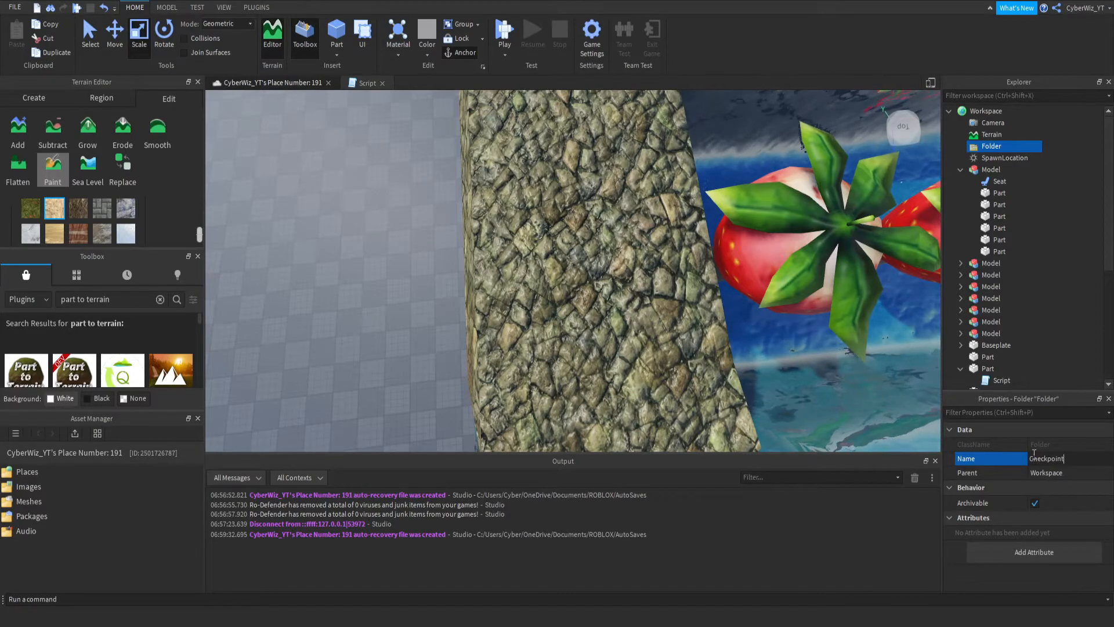
{"action": "key", "text": "Return"}
- Put the SpawnLocation into the Checkpoints folder and rename it stage1
{"action": "left_click_drag", "start_coordinate": [1005, 158], "coordinate": [1001, 146]}
{"action": "scroll", "coordinate": [1030, 549], "scroll_direction": "down", "scroll_amount": 3}
{"action": "left_click", "coordinate": [1045, 455]}
{"action": "type", "text": "st"}
{"action": "type", "text": "age1"}
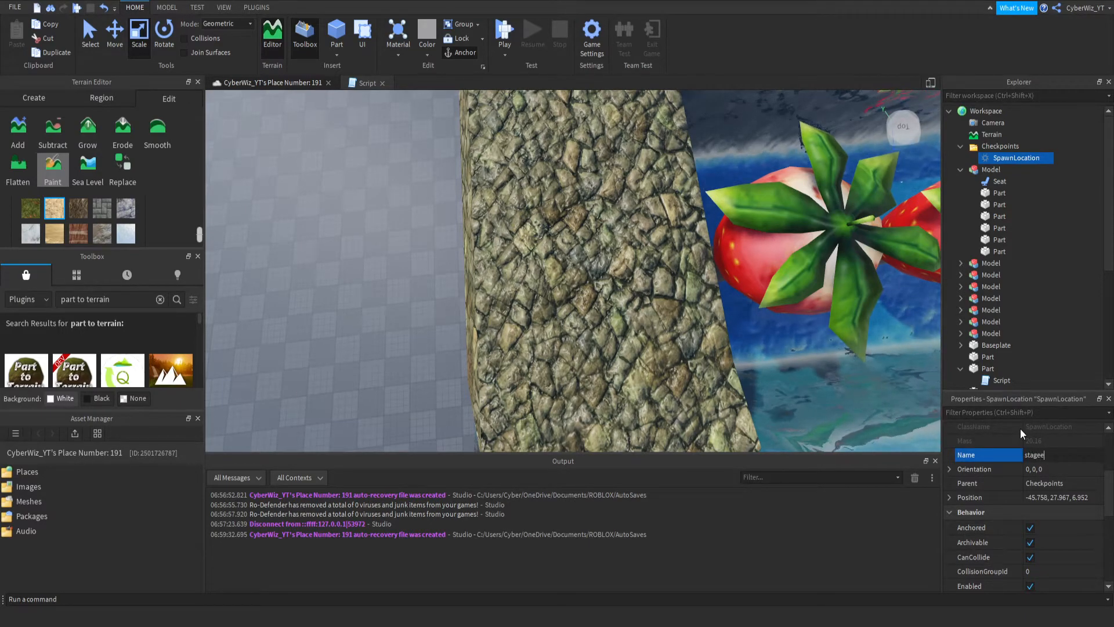
{"action": "key", "text": "Return"}
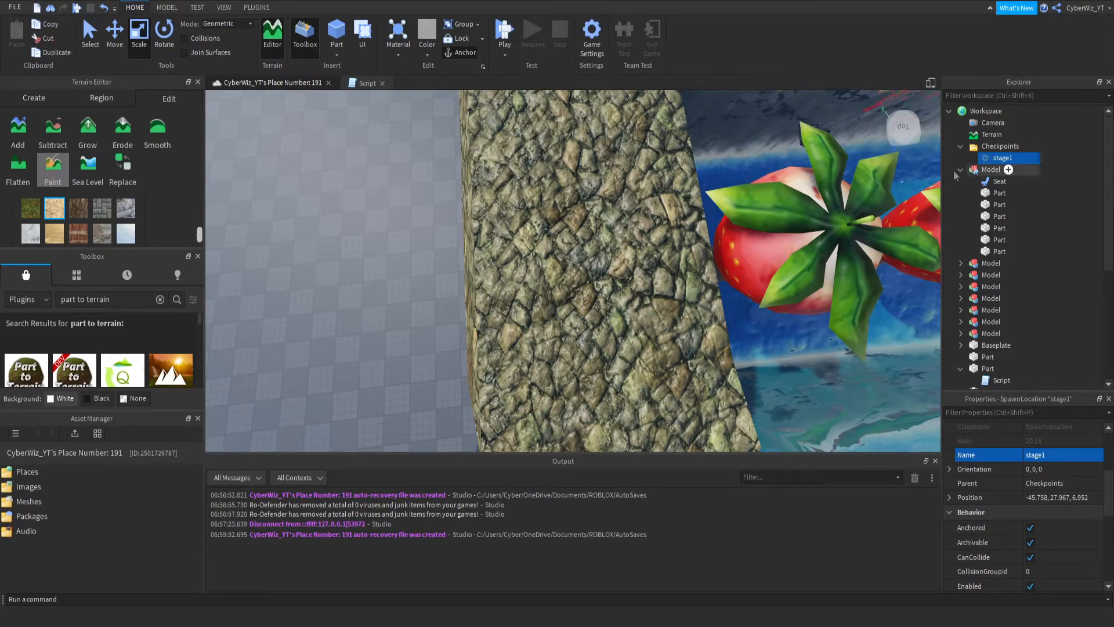
- Duplicate the stage1 spawn and move the copy onto the stone platform at the opposite end of the strawberry course
{"action": "key", "text": "ctrl+d"}
{"action": "right_click_drag", "start_coordinate": [484, 223], "coordinate": [504, 204]}
{"action": "scroll", "coordinate": [493, 214], "scroll_direction": "down", "scroll_amount": 3}
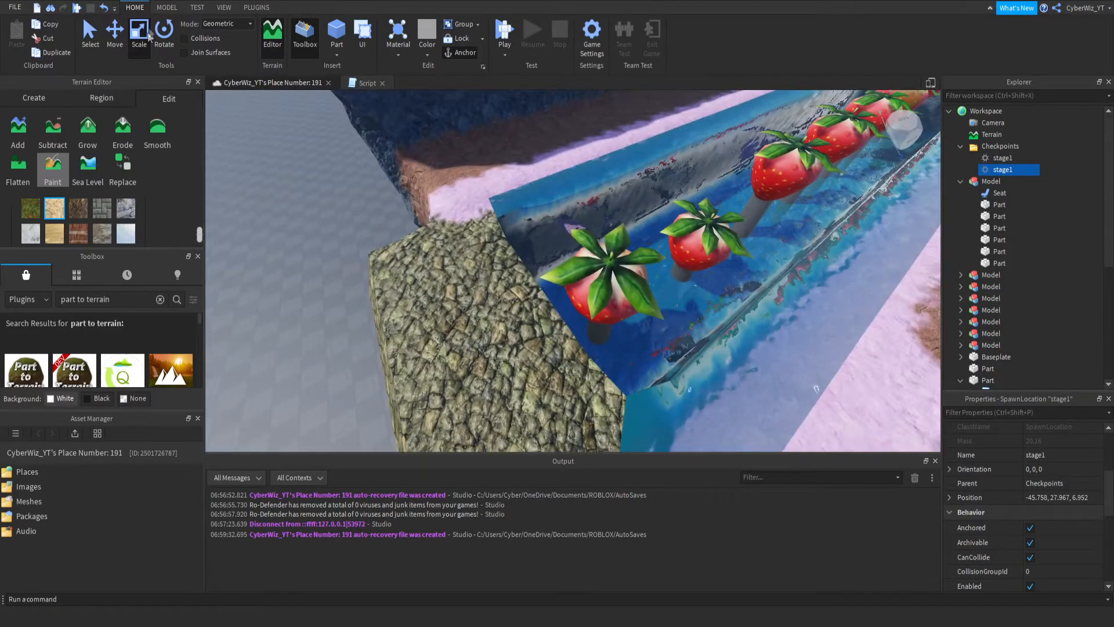
{"action": "left_click", "coordinate": [114, 36]}
{"action": "right_click_drag", "start_coordinate": [437, 170], "coordinate": [665, 210]}
{"action": "scroll", "coordinate": [604, 261], "scroll_direction": "down", "scroll_amount": 3}
{"action": "left_click_drag", "start_coordinate": [632, 206], "coordinate": [540, 336]}
{"action": "right_click_drag", "start_coordinate": [581, 302], "coordinate": [539, 336]}
{"action": "left_click_drag", "start_coordinate": [540, 335], "coordinate": [557, 333]}
{"action": "scroll", "coordinate": [1059, 499], "scroll_direction": "up", "scroll_amount": 3}
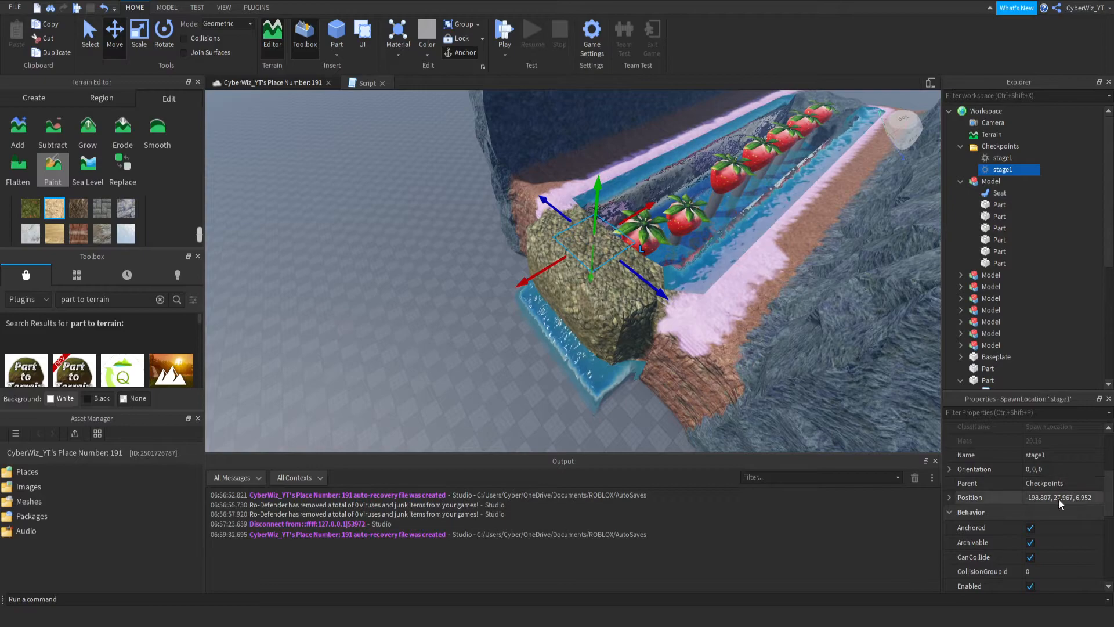
- Set the copied spawn's transparency to 0 and nudge it down and outward onto the stone platform
{"action": "left_click", "coordinate": [1057, 518]}
{"action": "type", "text": "0"}
{"action": "key", "text": "Return"}
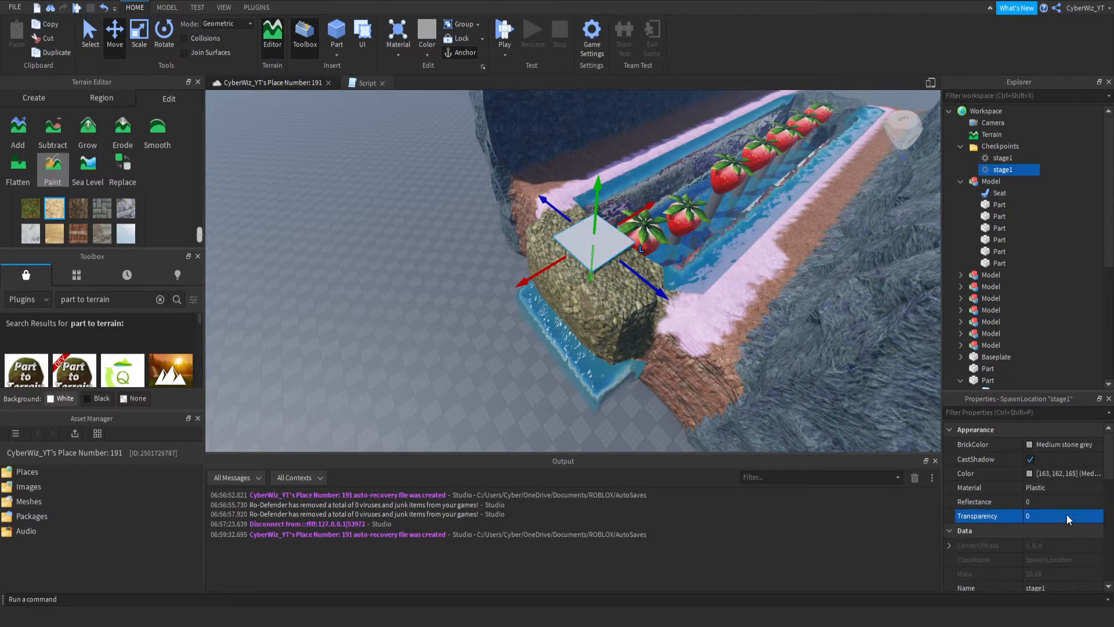
{"action": "mouse_move", "coordinate": [596, 204]}
{"action": "left_mouse_down"}
{"action": "mouse_move", "coordinate": [595, 223]}
{"action": "mouse_move", "coordinate": [595, 201]}
{"action": "left_mouse_up"}
{"action": "left_click_drag", "start_coordinate": [553, 268], "coordinate": [544, 275]}
- Color the copied spawn Lime green and rename it stage2
{"action": "left_click", "coordinate": [1030, 445]}
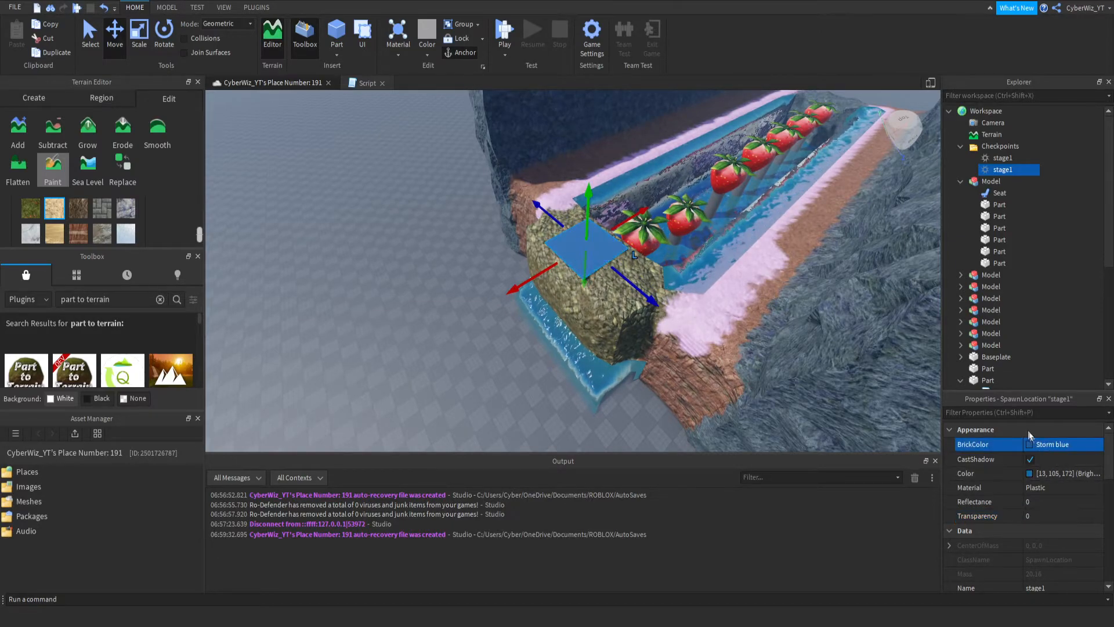
{"action": "left_click", "coordinate": [965, 457]}
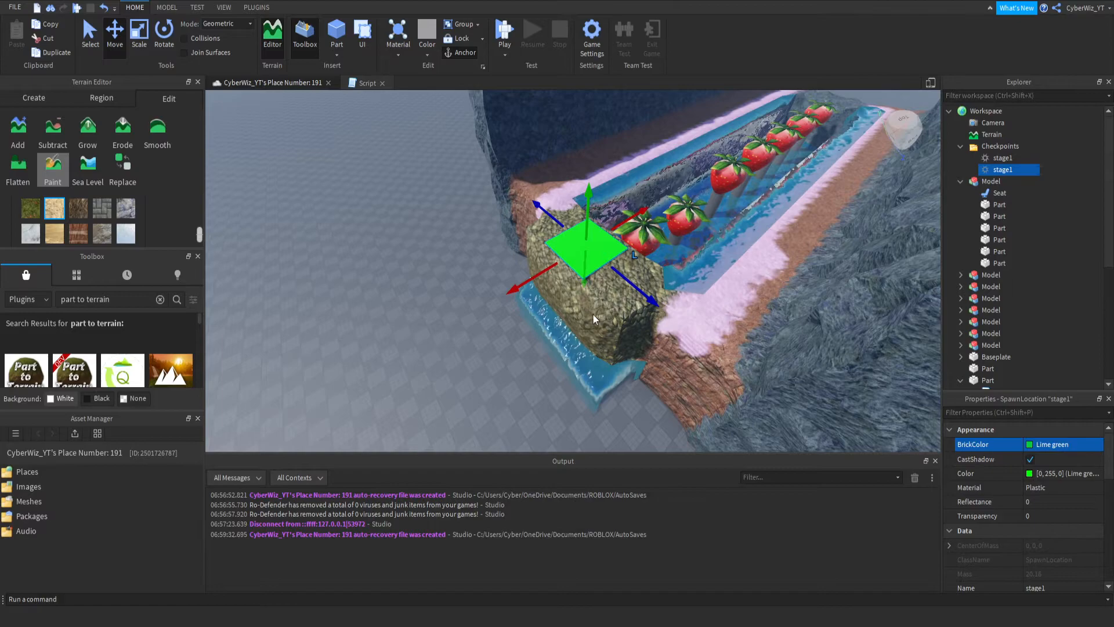
{"action": "scroll", "coordinate": [1079, 510], "scroll_direction": "down", "scroll_amount": 1}
{"action": "left_click", "coordinate": [1074, 541]}
{"action": "left_click", "coordinate": [1074, 540]}
{"action": "key", "text": "BackSpace"}
{"action": "type", "text": "3"}
{"action": "key", "text": "Return"}
{"action": "left_click", "coordinate": [1084, 541]}
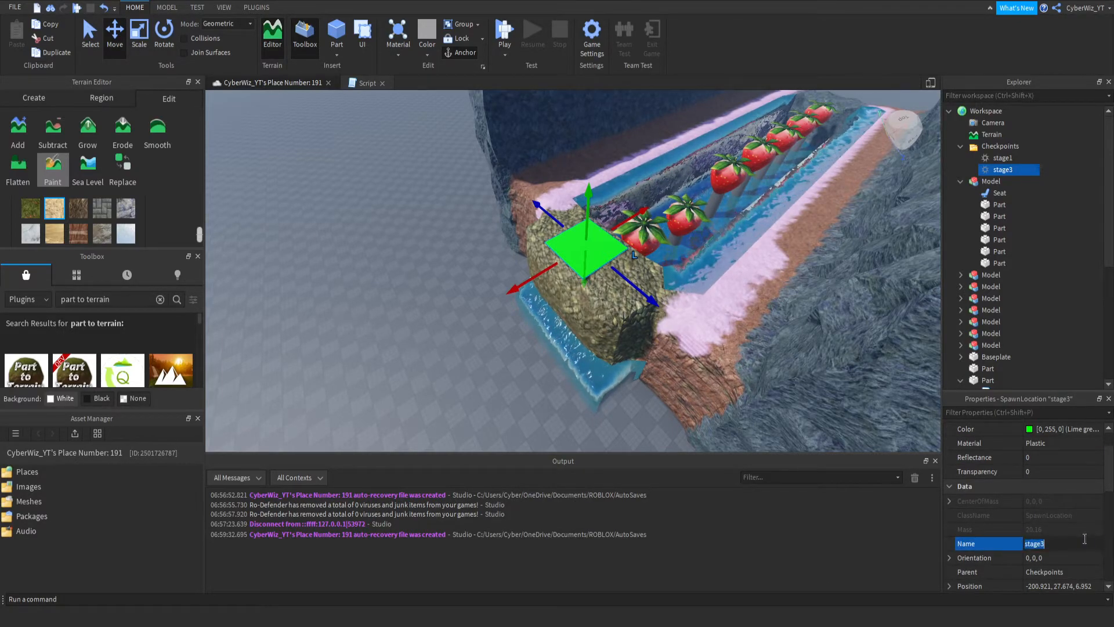
{"action": "left_click", "coordinate": [1084, 541]}
{"action": "key", "text": "BackSpace"}
{"action": "type", "text": "2"}
{"action": "key", "text": "Return"}
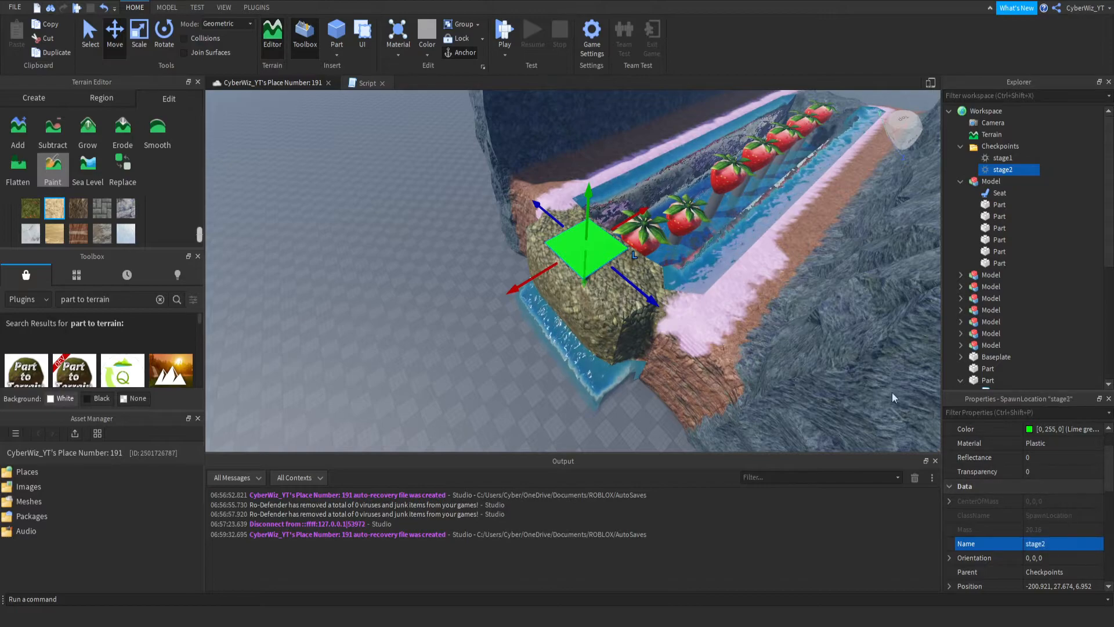
{"action": "left_click_drag", "start_coordinate": [589, 200], "coordinate": [578, 182]}
- Add a Team object to the Teams service and name it stage1
{"action": "scroll", "coordinate": [1019, 249], "scroll_direction": "down", "scroll_amount": 6}
{"action": "left_click", "coordinate": [993, 337]}
{"action": "left_click", "coordinate": [985, 360]}
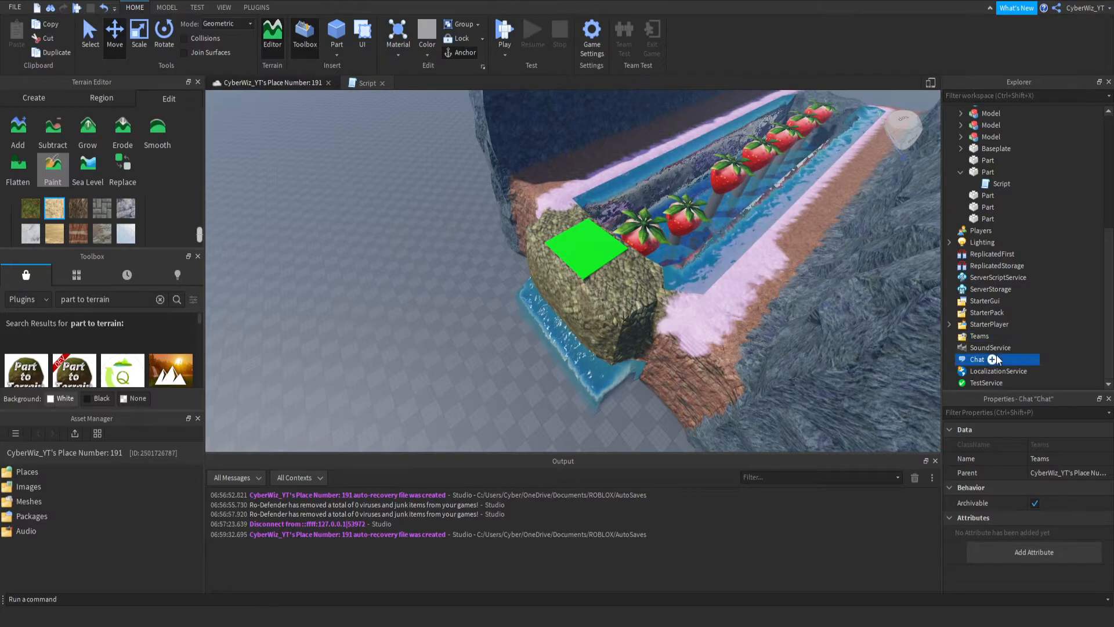
{"action": "left_click", "coordinate": [1086, 374]}
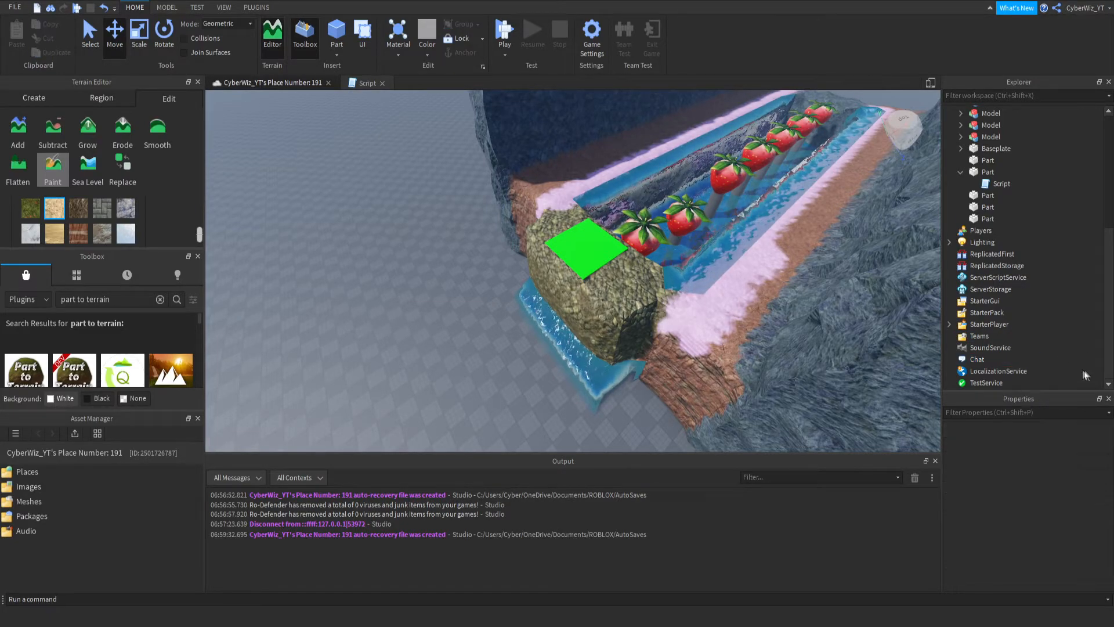
{"action": "left_click", "coordinate": [998, 338]}
{"action": "left_click", "coordinate": [979, 79]}
{"action": "left_click", "coordinate": [992, 346]}
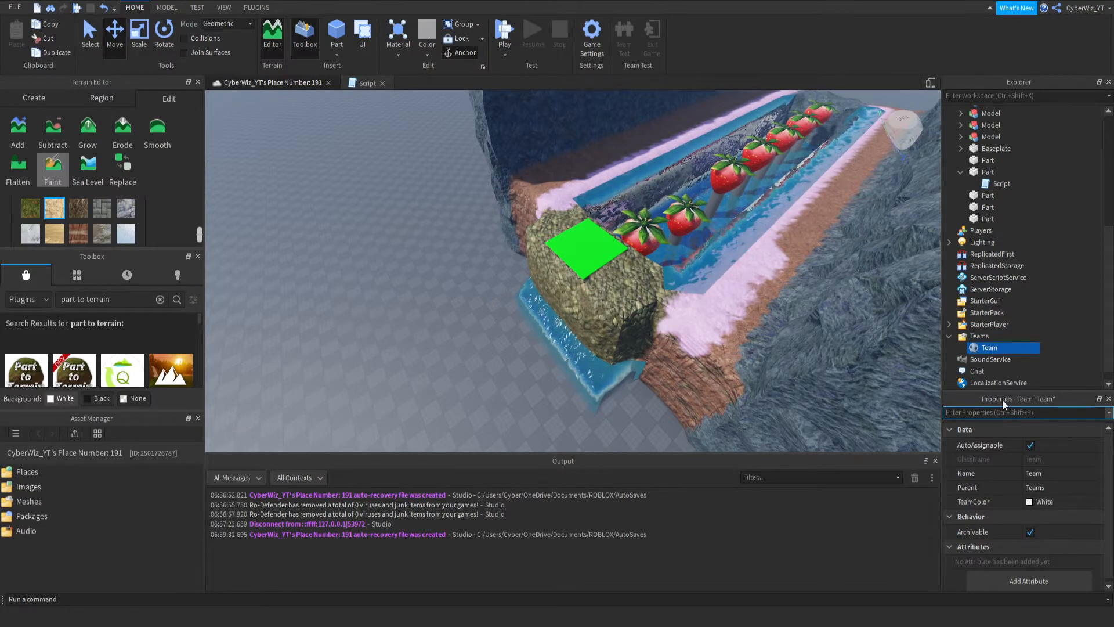
{"action": "left_click", "coordinate": [1049, 475]}
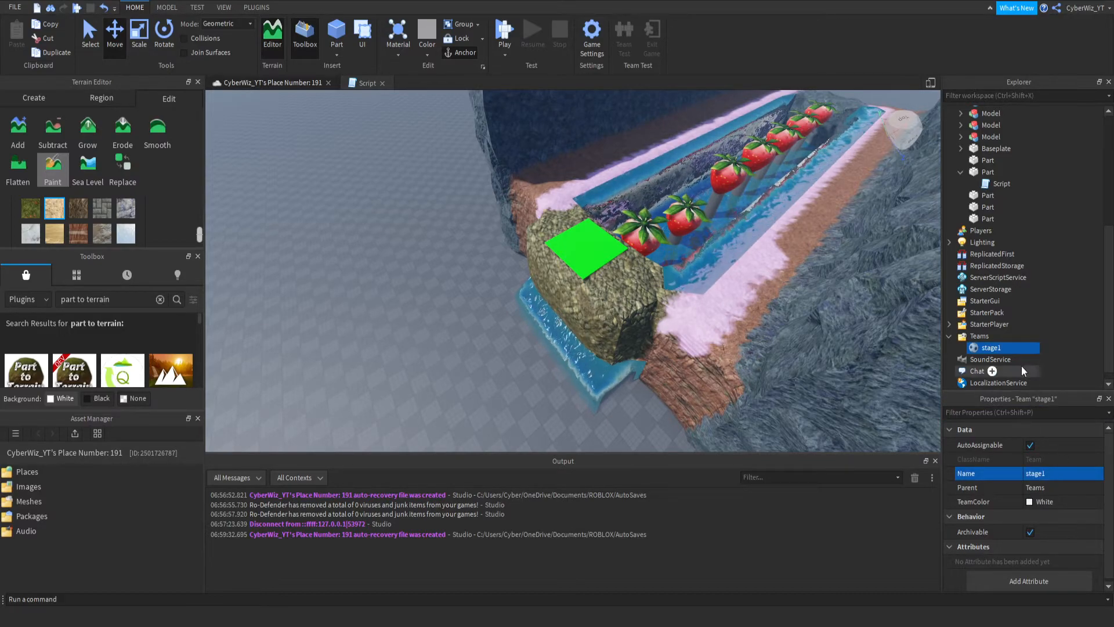
- Duplicate the stage1 team and rename the copy stage2
{"action": "key", "text": "ctrl+d"}
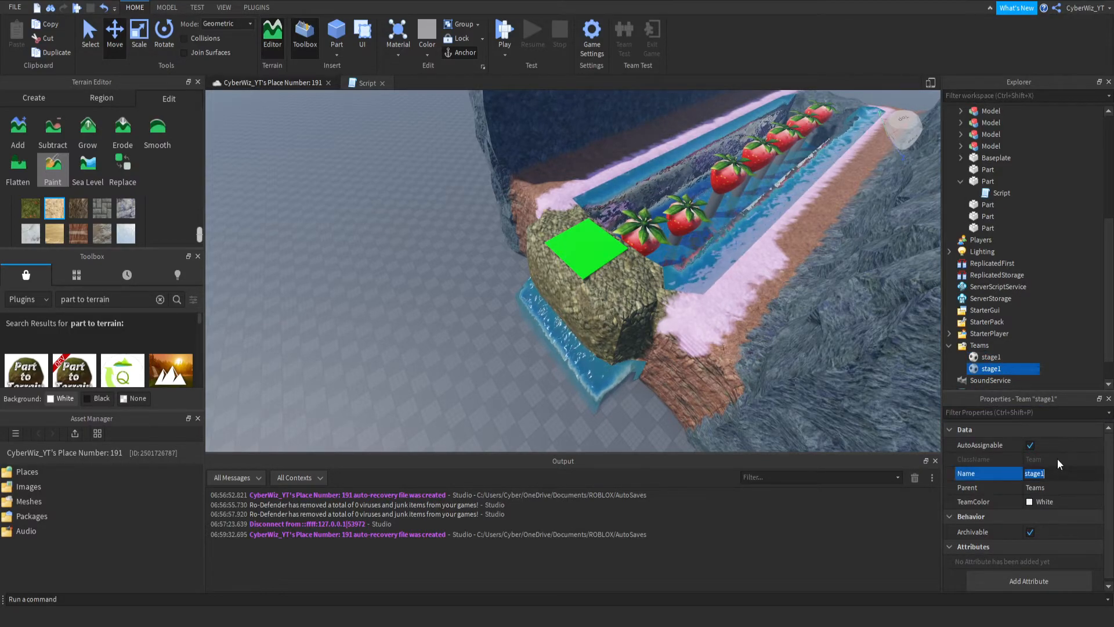
{"action": "key", "text": "BackSpace"}
{"action": "type", "text": "2"}
{"action": "key", "text": "Return"}
- Set the TeamColor of the stage1 spawn in the Checkpoints folder to Institutional white
{"action": "scroll", "coordinate": [1003, 232], "scroll_direction": "up", "scroll_amount": 5}
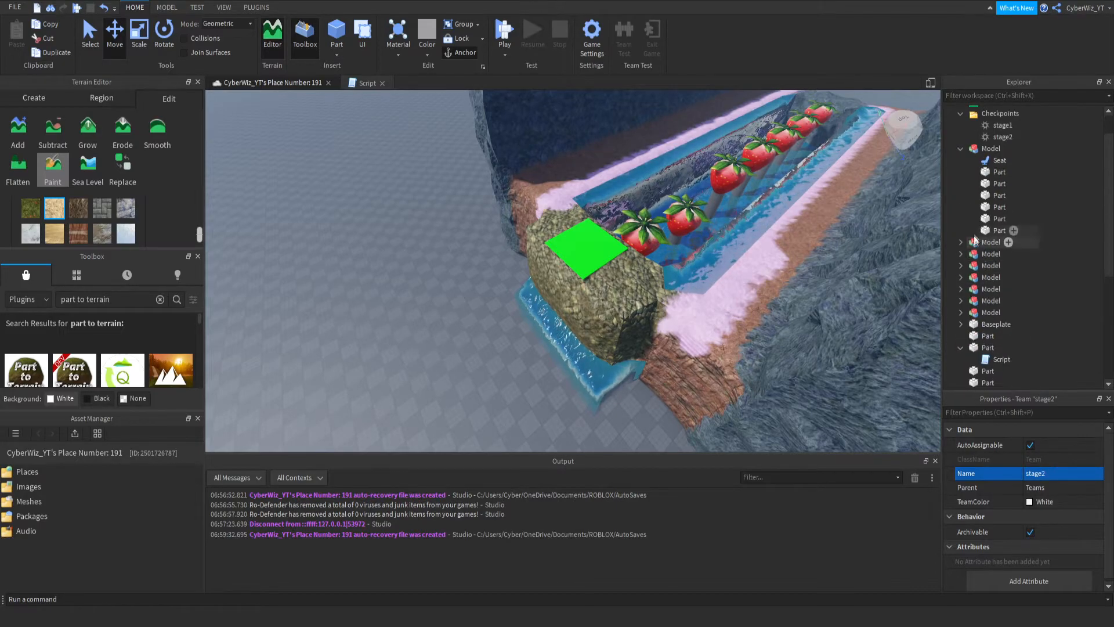
{"action": "left_click", "coordinate": [1010, 157]}
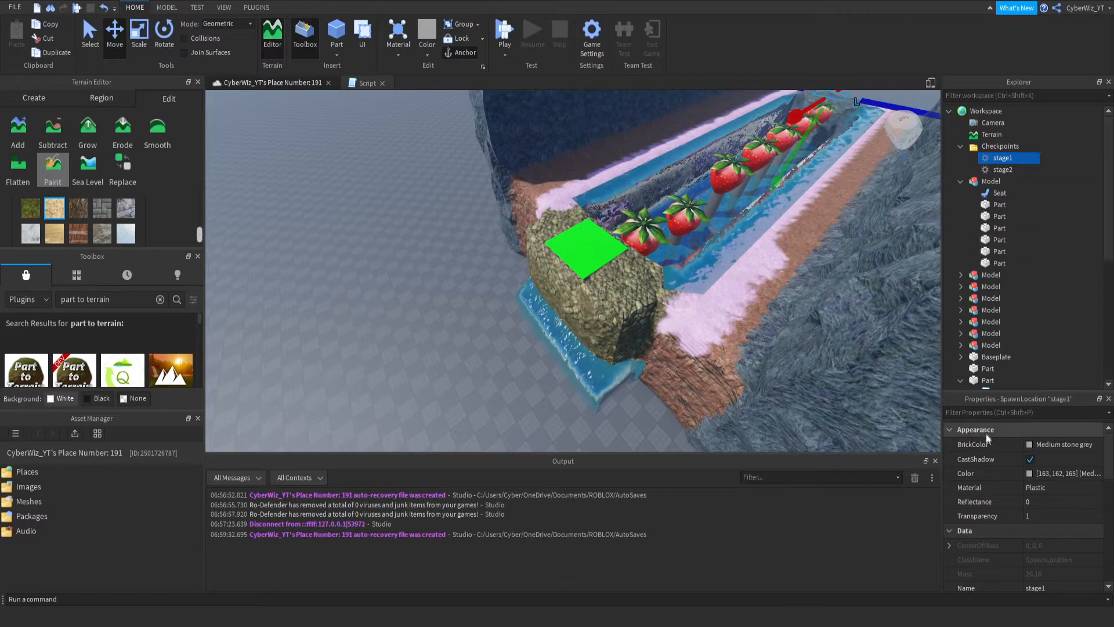
{"action": "scroll", "coordinate": [991, 285], "scroll_direction": "down", "scroll_amount": 8}
{"action": "left_click", "coordinate": [991, 324]}
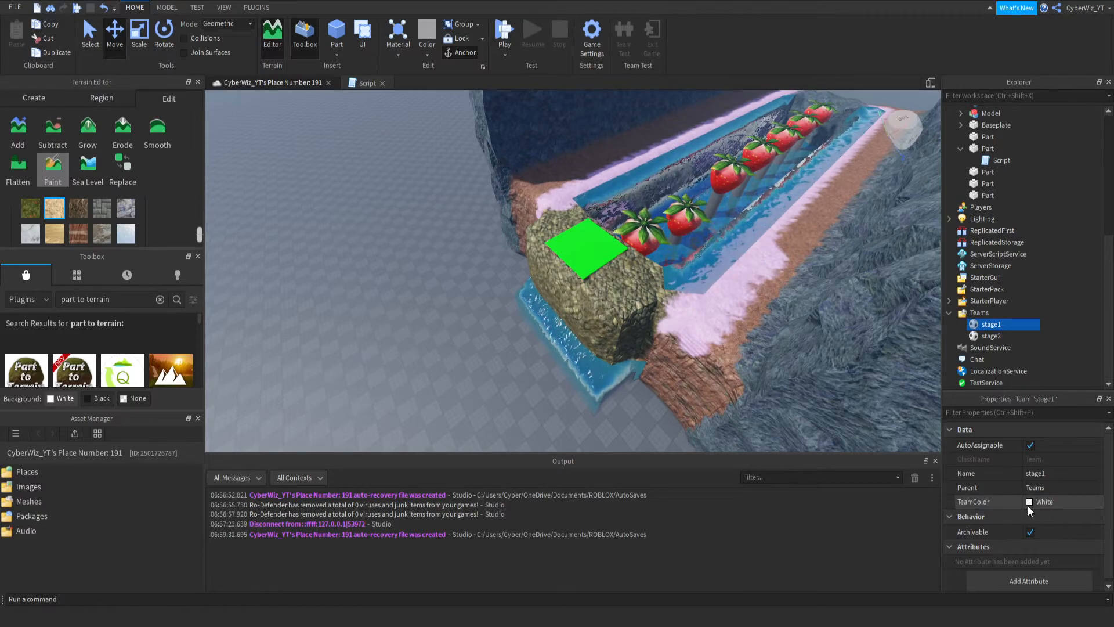
{"action": "scroll", "coordinate": [986, 179], "scroll_direction": "up", "scroll_amount": 4}
{"action": "scroll", "coordinate": [987, 178], "scroll_direction": "up", "scroll_amount": 3}
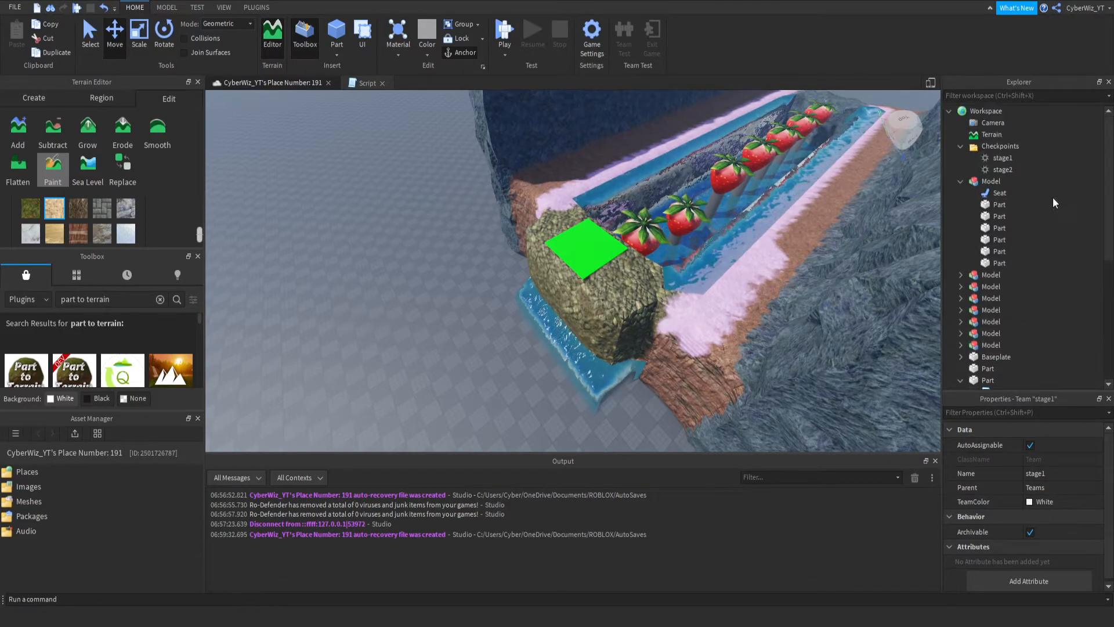
{"action": "left_click", "coordinate": [995, 146]}
{"action": "double_click", "coordinate": [983, 148]}
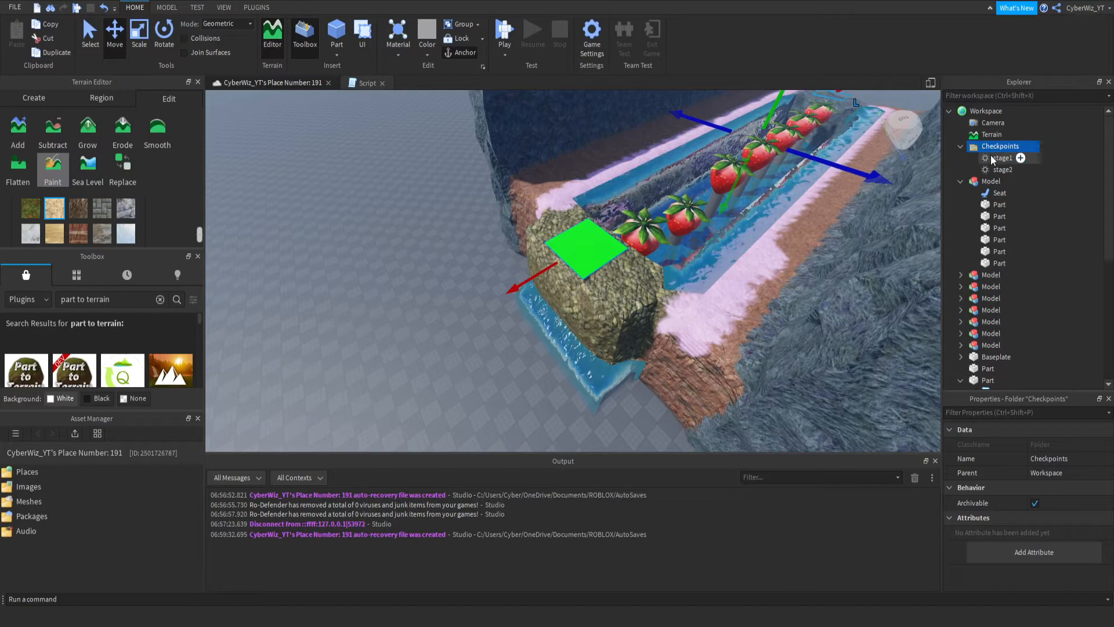
{"action": "left_click", "coordinate": [1002, 158]}
{"action": "left_click", "coordinate": [968, 413]}
{"action": "type", "text": "tea"}
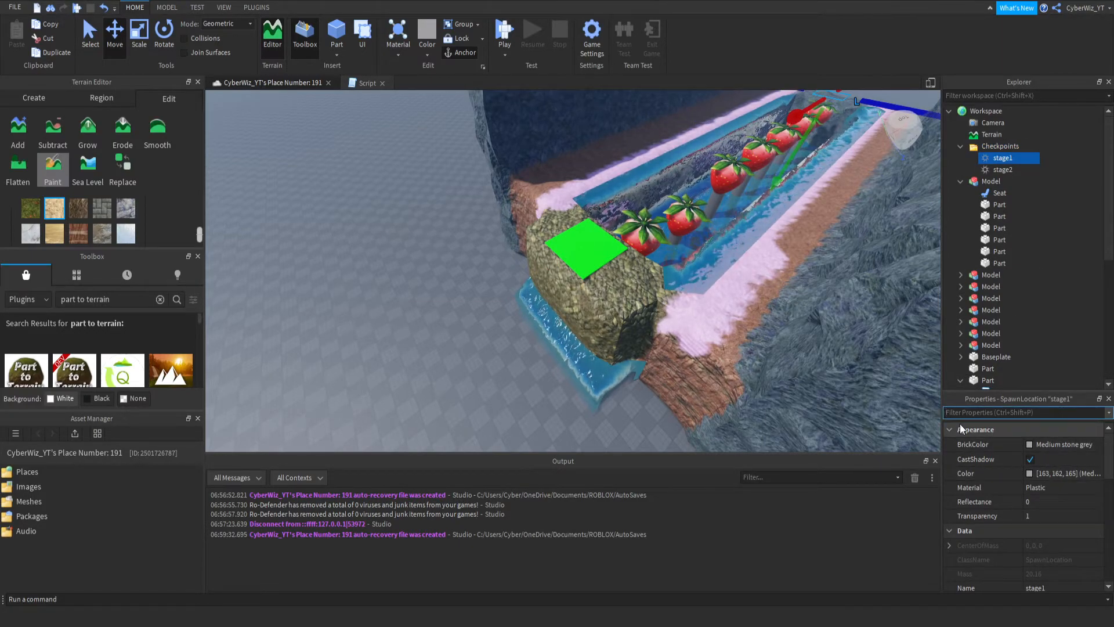
{"action": "left_click", "coordinate": [1032, 457]}
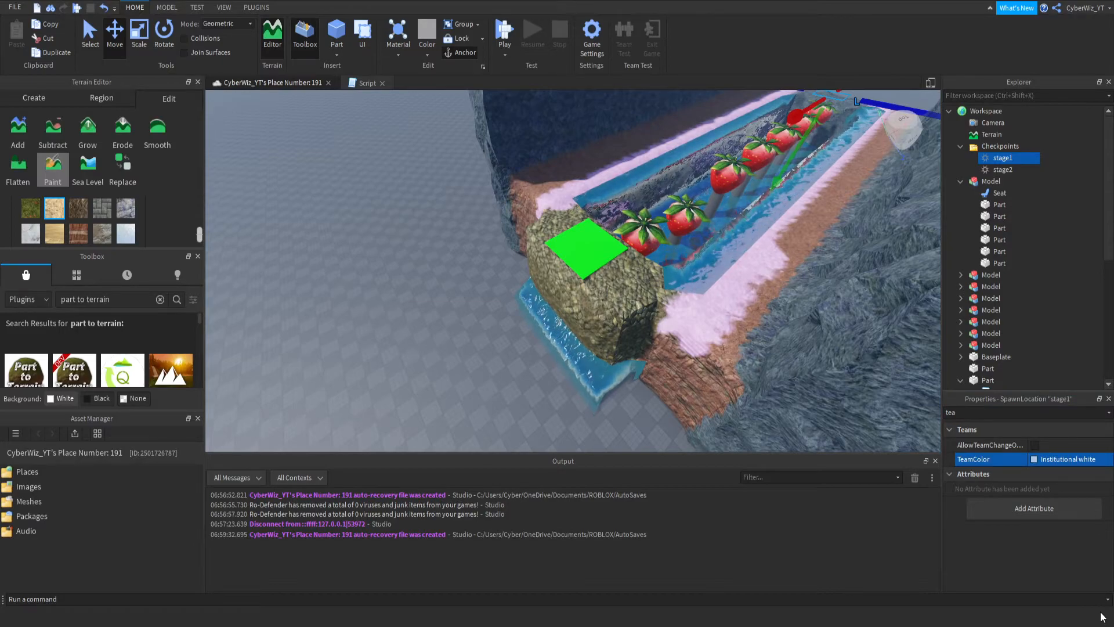
- Turn off AutoAssignable for the stage2 team
{"action": "scroll", "coordinate": [974, 186], "scroll_direction": "down", "scroll_amount": 7}
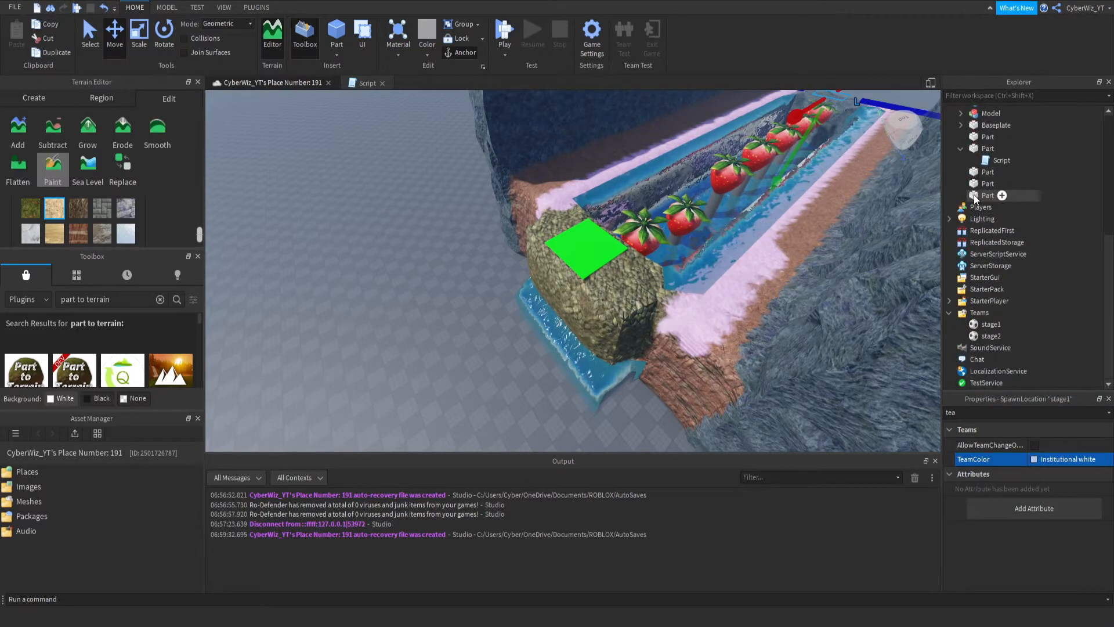
{"action": "left_click", "coordinate": [979, 325]}
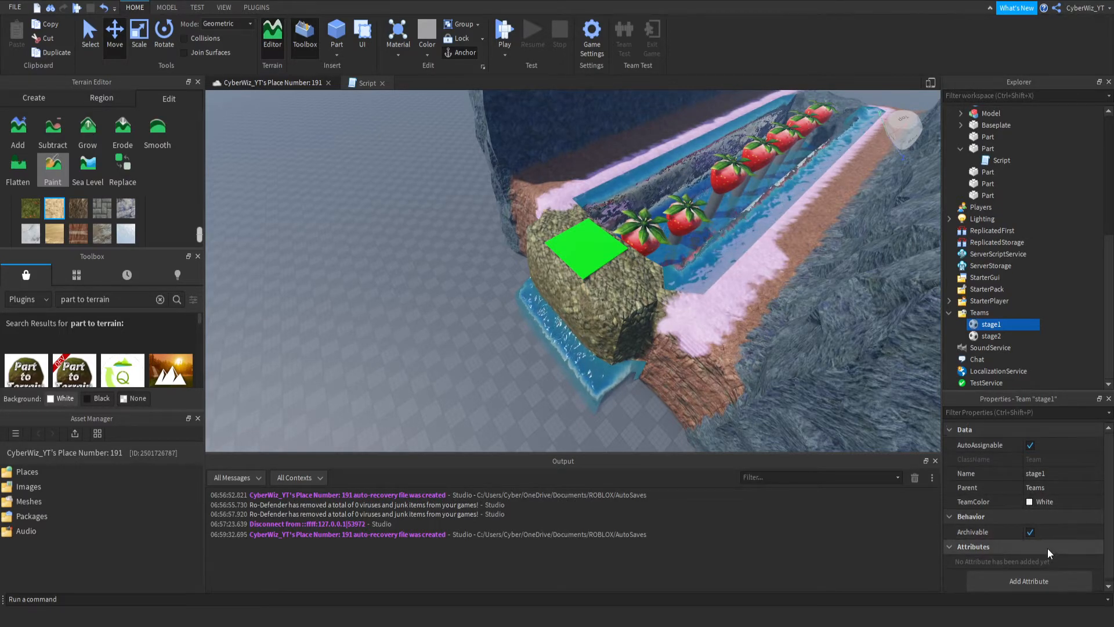
{"action": "left_click", "coordinate": [989, 337]}
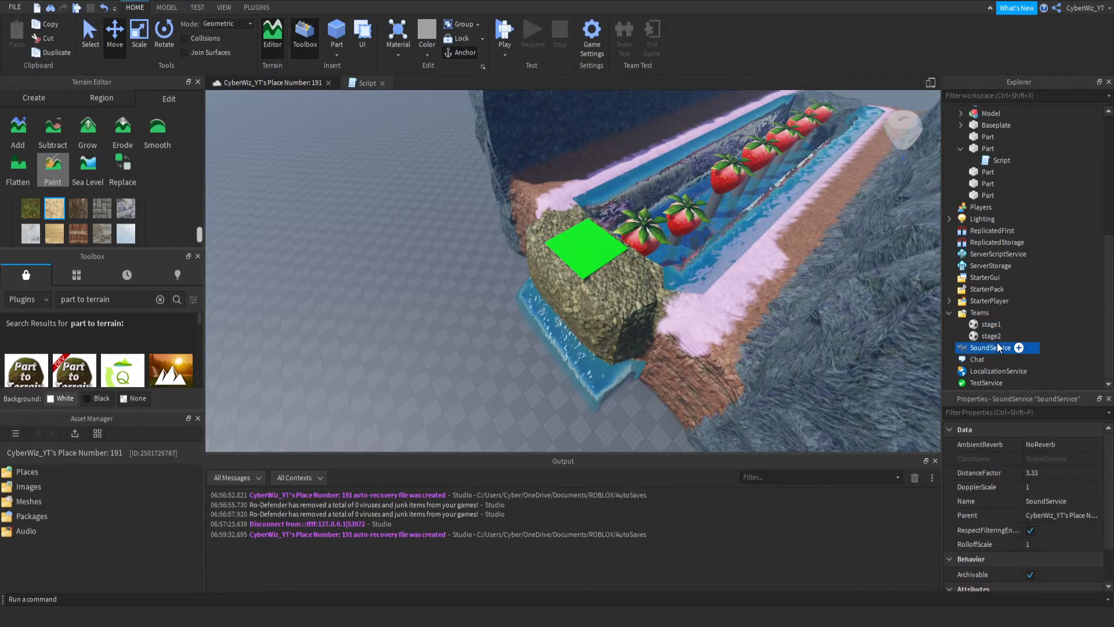
{"action": "left_click", "coordinate": [1031, 445]}
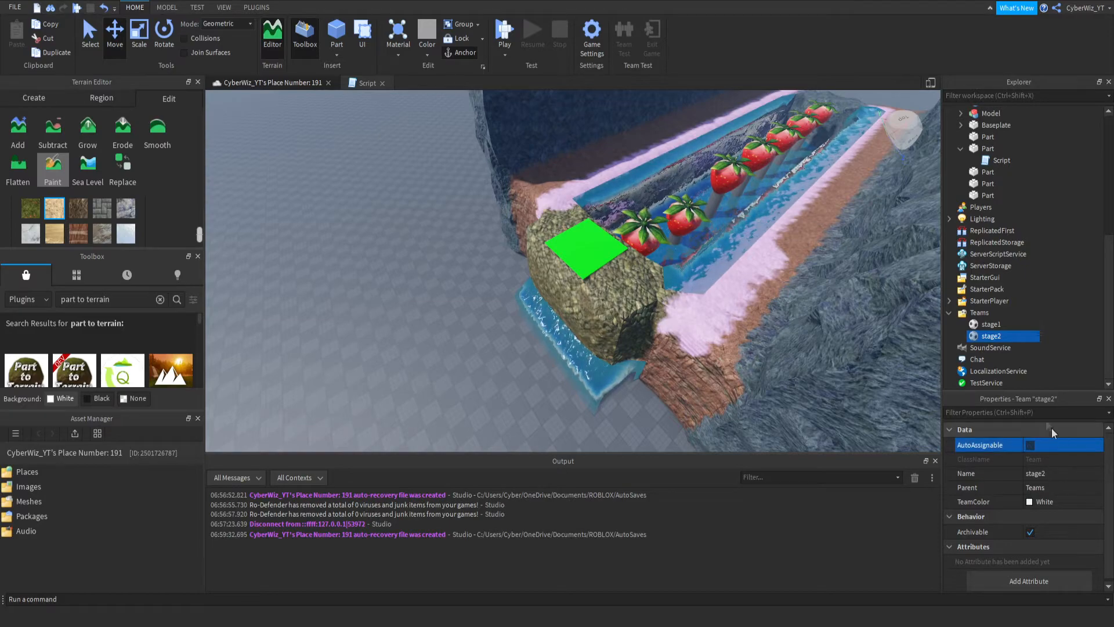
{"action": "left_click", "coordinate": [1057, 297]}
- Add a script to ServerScriptService with a loop giving each checkpoint its same-named team's TeamColor, and complete the call as GetChildren()
{"action": "scroll", "coordinate": [1054, 301], "scroll_direction": "up", "scroll_amount": 7}
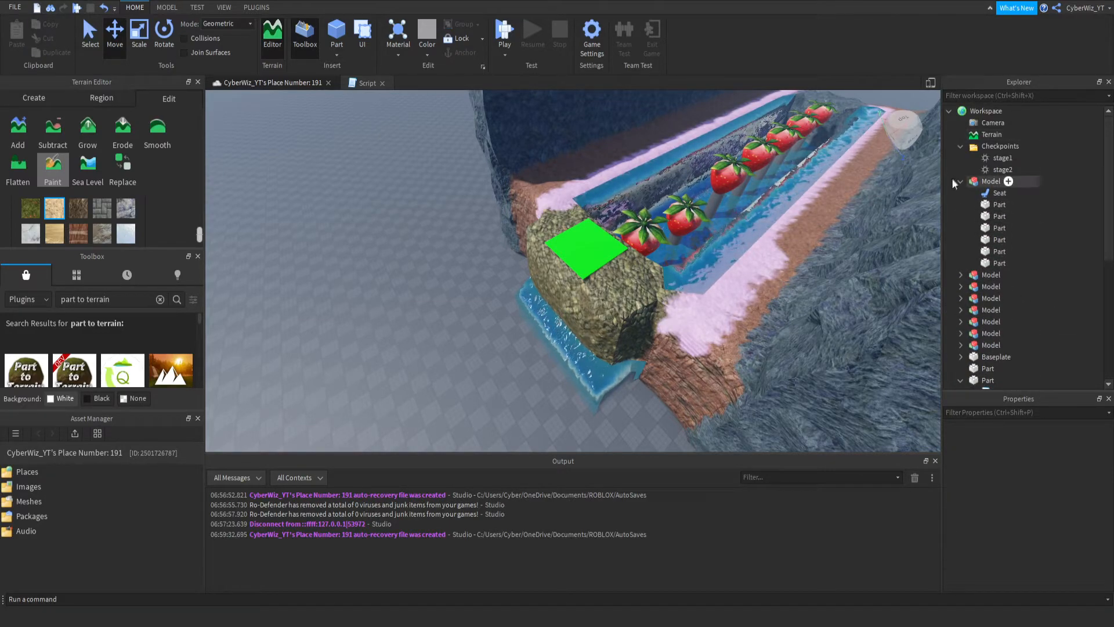
{"action": "left_click", "coordinate": [1003, 169]}
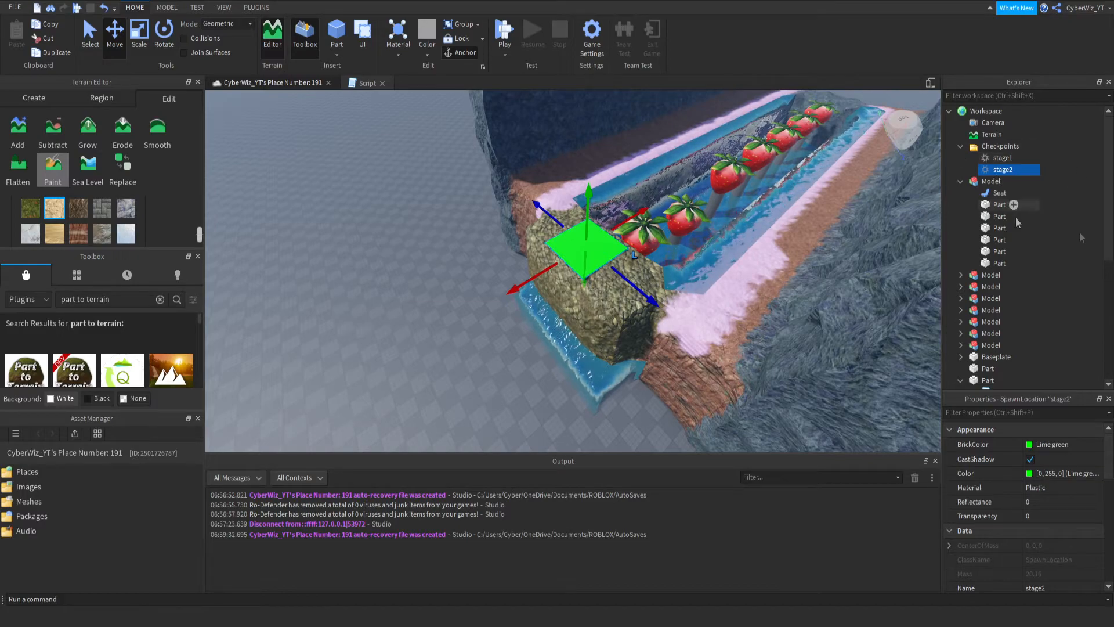
{"action": "scroll", "coordinate": [1013, 243], "scroll_direction": "down", "scroll_amount": 7}
{"action": "left_click", "coordinate": [998, 253]}
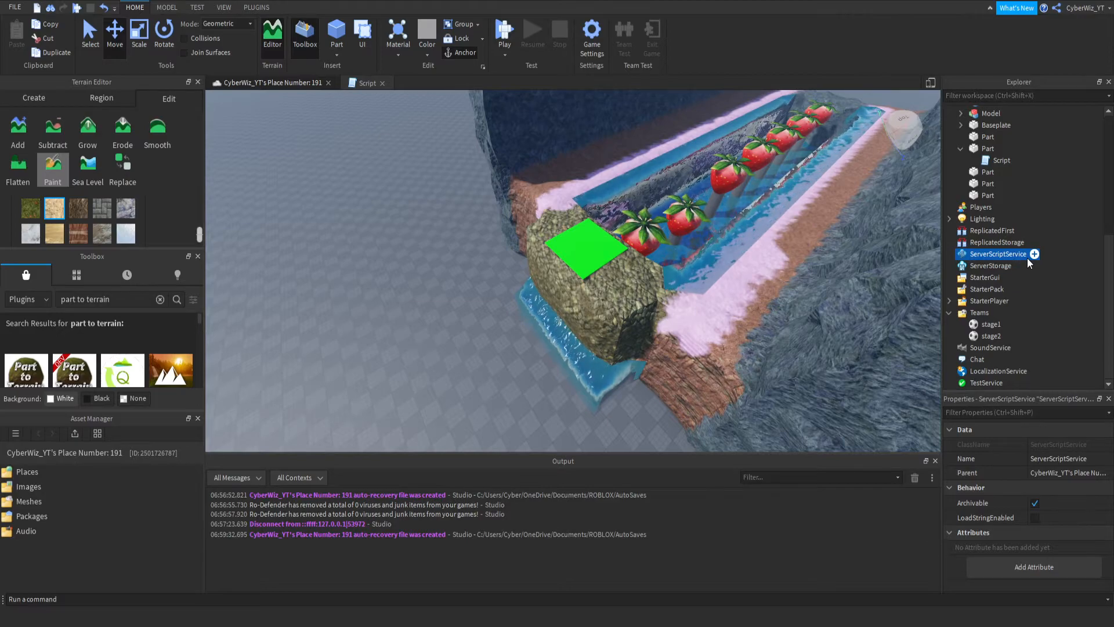
{"action": "left_click", "coordinate": [1030, 255]}
{"action": "type", "text": "local checkpoints = game.Workspace:WaitForChild(\"Checkpoints\"):GetChildren -- ^ Return a table (group of data) containing all of the stage blocks for i, checkpoint in pairs (checkpoints) do -- Looping through each checkpoint block in that table \t-- Any code inside of here will repeat for each checkpoint \tcheckpoint.TeamColor = game.Teams:FindFirstChild(checkpoint.Name).TeamColor end"}
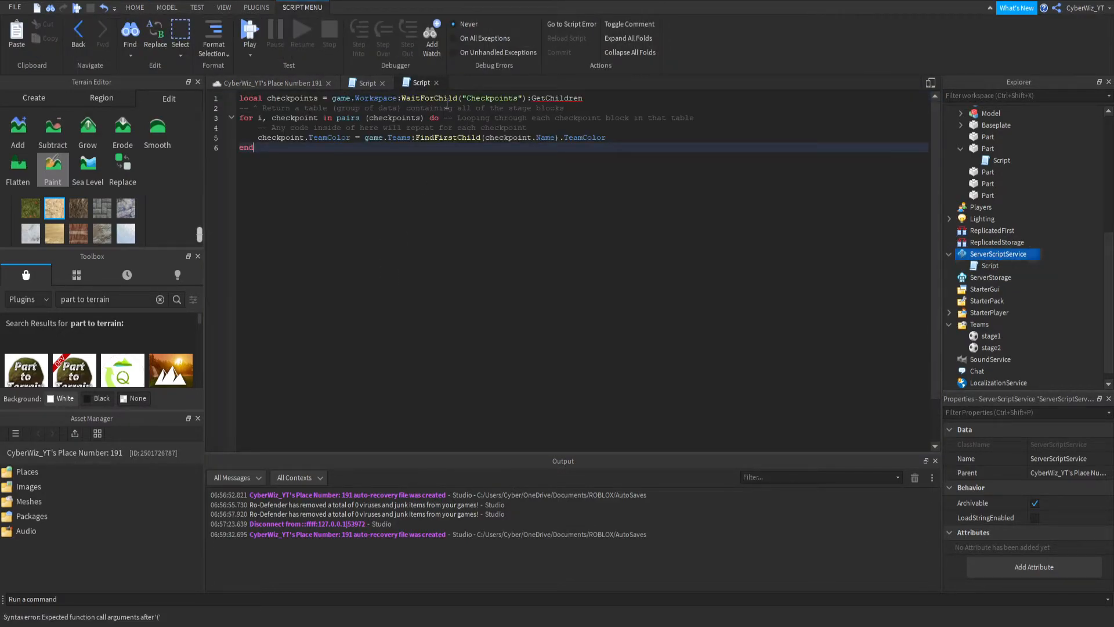
{"action": "left_click", "coordinate": [616, 99]}
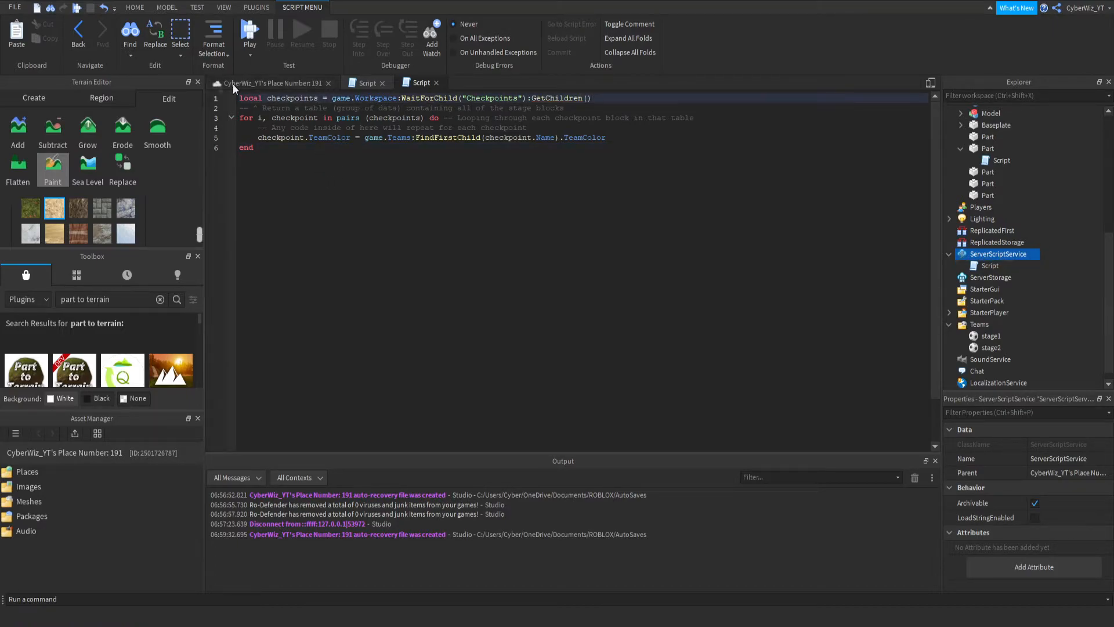
- Examine how the script loops through the checkpoints and matches each one's TeamColor to its team
{"action": "left_click", "coordinate": [264, 117]}
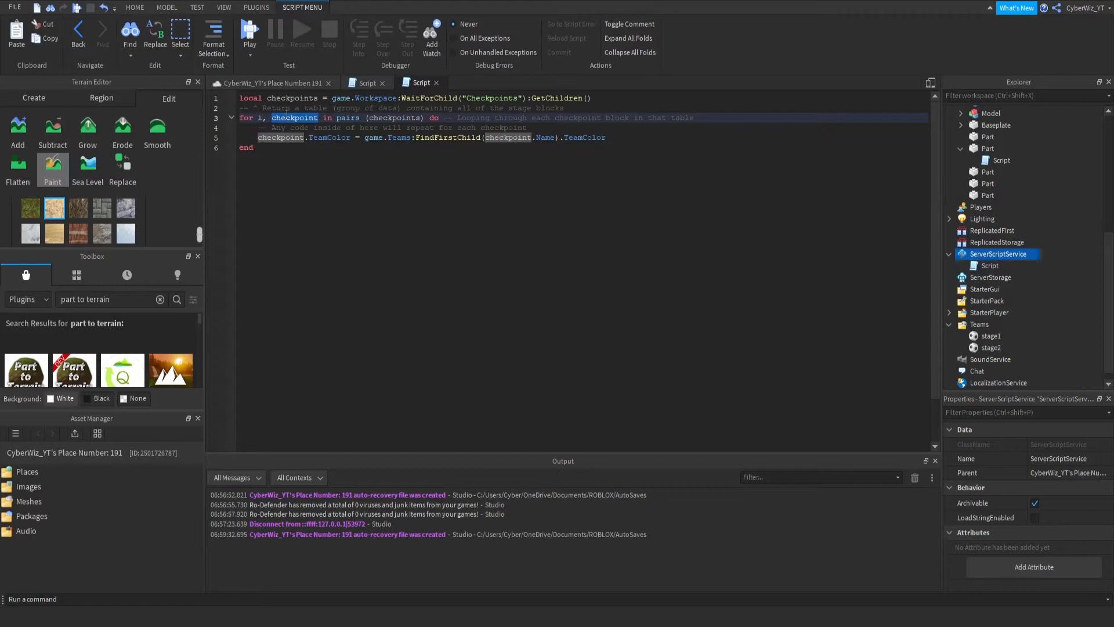
{"action": "left_click", "coordinate": [395, 118]}
{"action": "scroll", "coordinate": [986, 221], "scroll_direction": "up", "scroll_amount": 5}
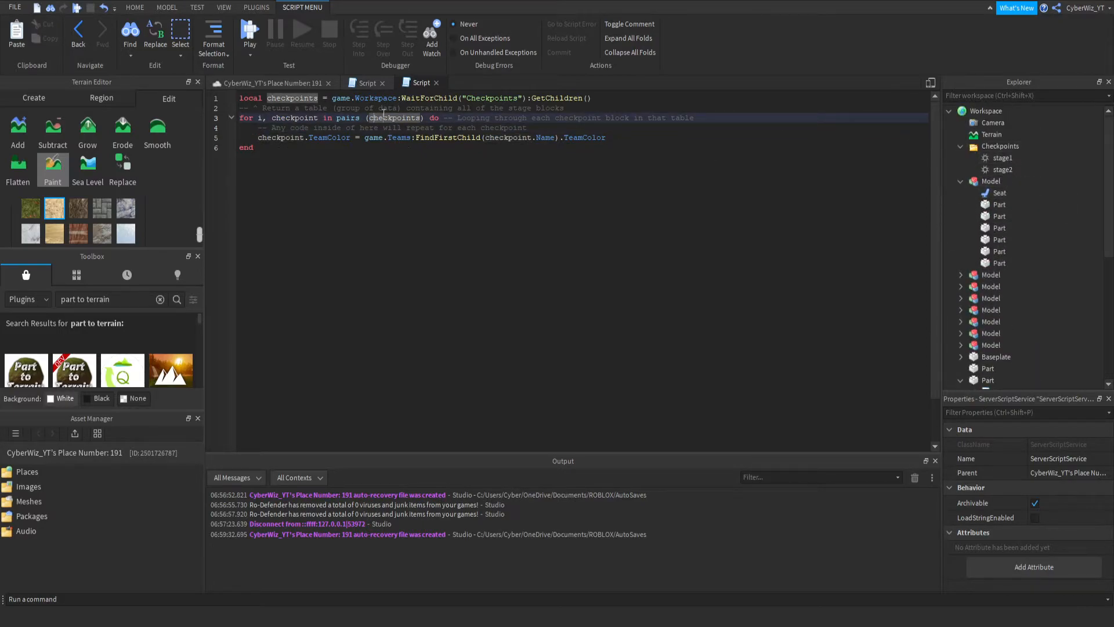
{"action": "double_click", "coordinate": [281, 137]}
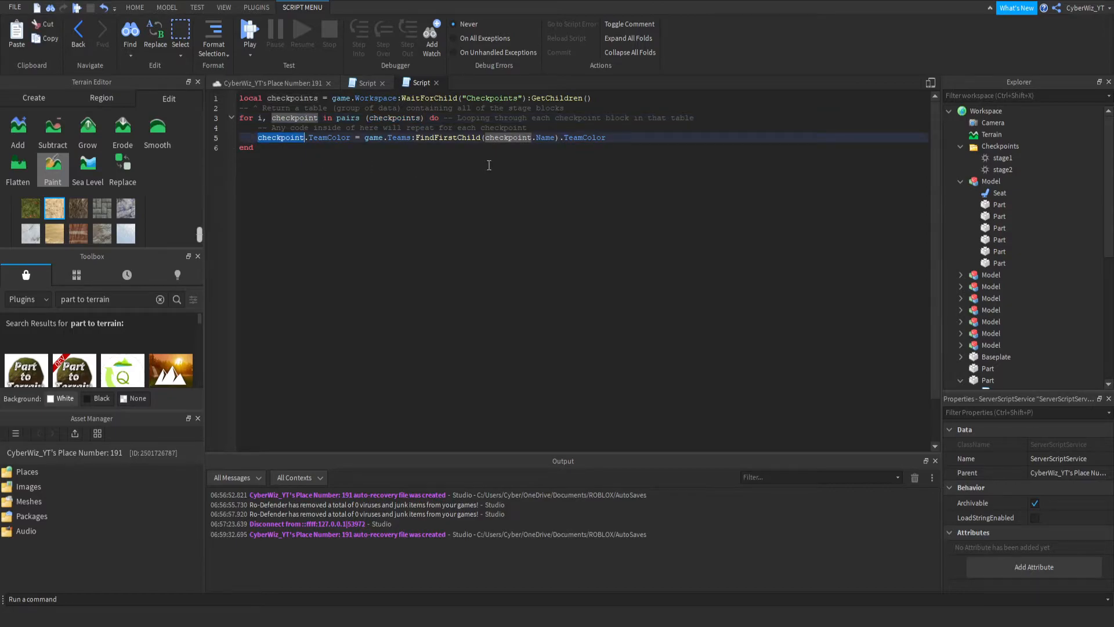
{"action": "left_click", "coordinate": [464, 147]}
{"action": "left_click_drag", "start_coordinate": [388, 129], "coordinate": [389, 137]}
{"action": "left_click", "coordinate": [504, 137]}
{"action": "triple_click", "coordinate": [550, 142]}
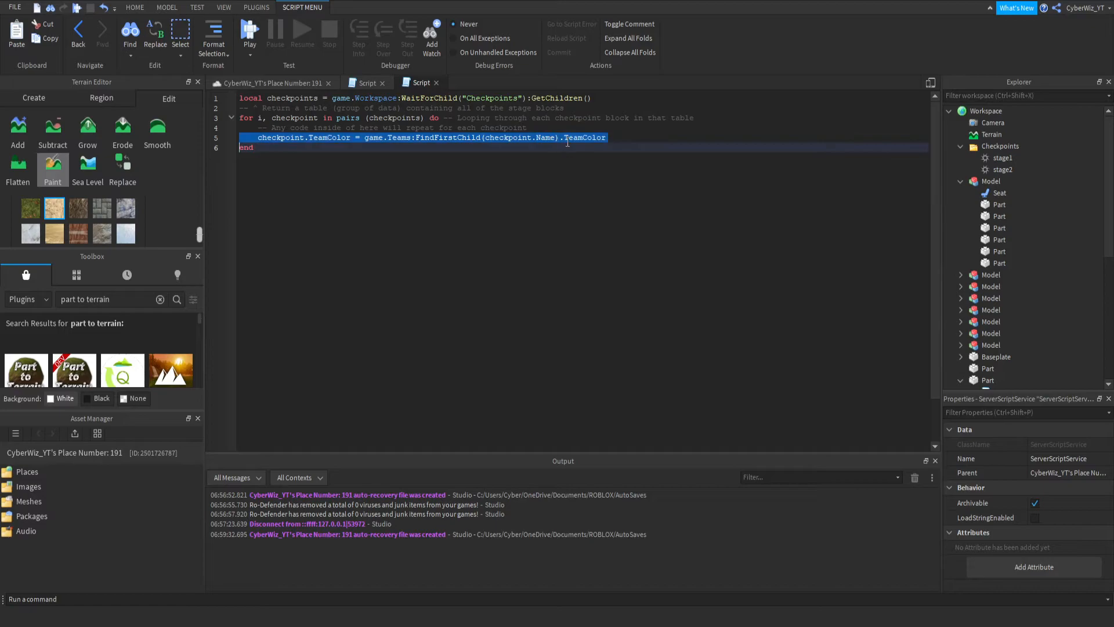
{"action": "left_click", "coordinate": [635, 141]}
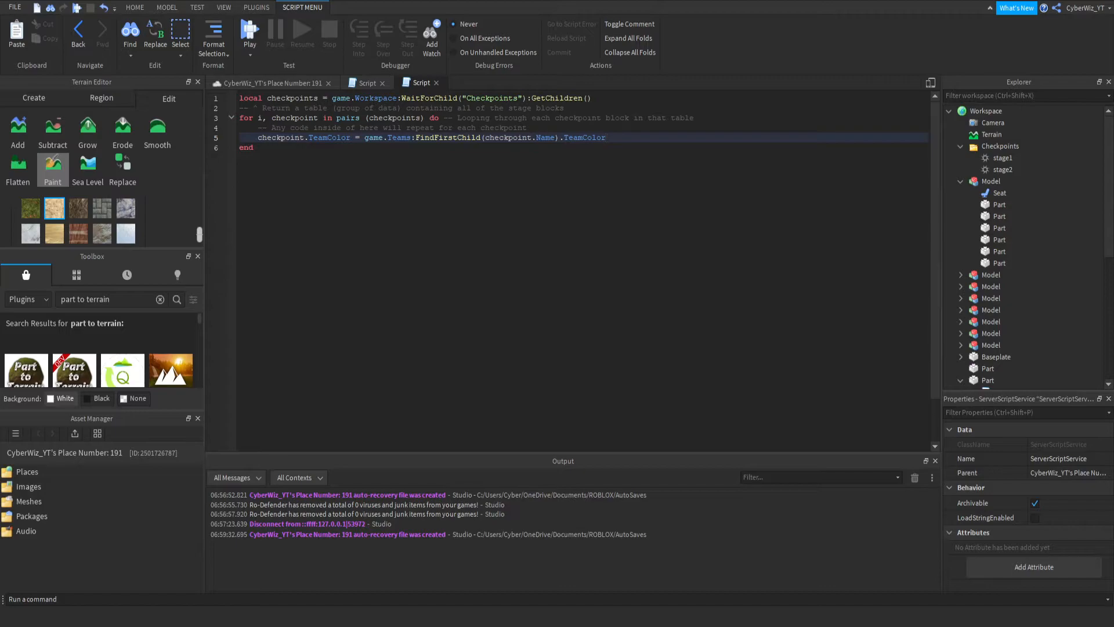
- Return to the place view and start a playtest of the obstacle course
{"action": "left_click", "coordinate": [273, 83]}
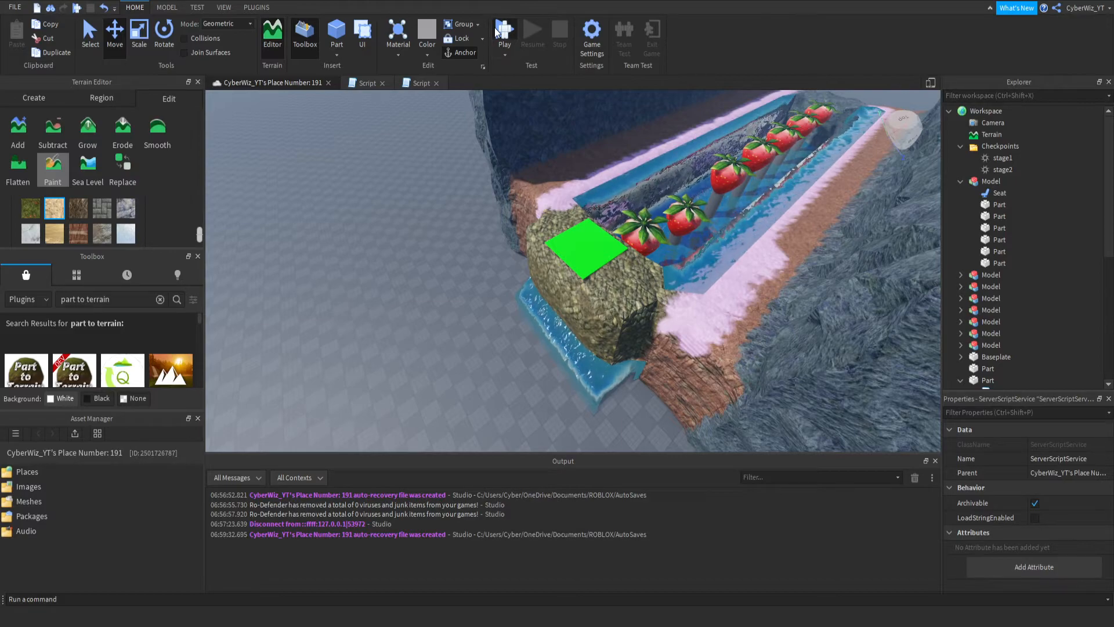
{"action": "left_click", "coordinate": [494, 28]}
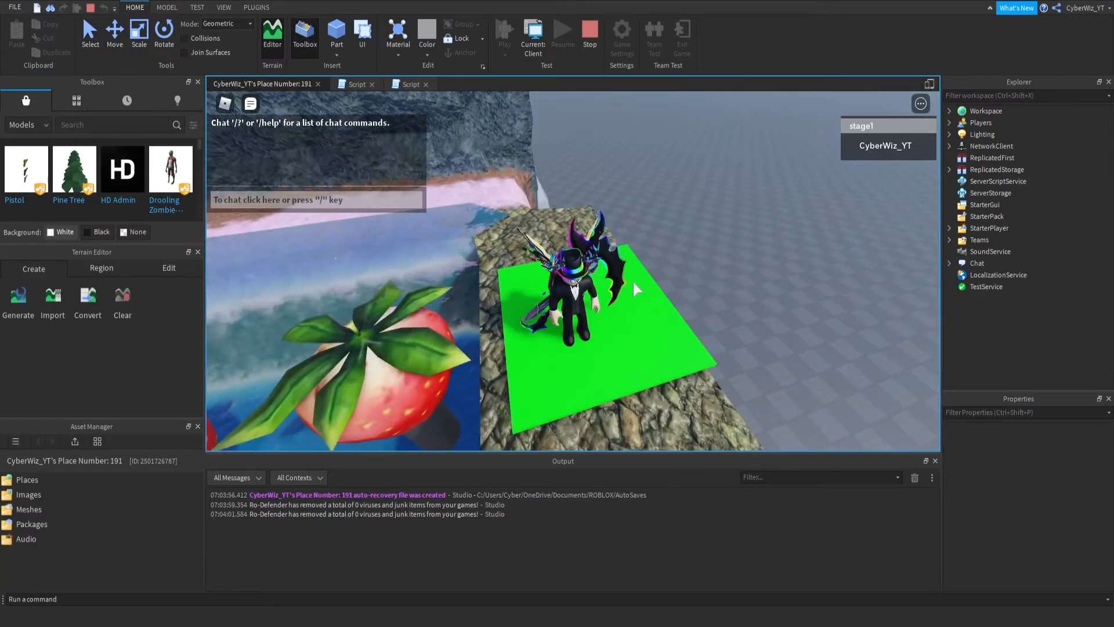
- Look around the green checkpoint platform in the playtest, and end the playtest
{"action": "right_click_drag", "start_coordinate": [633, 282], "coordinate": [586, 293]}
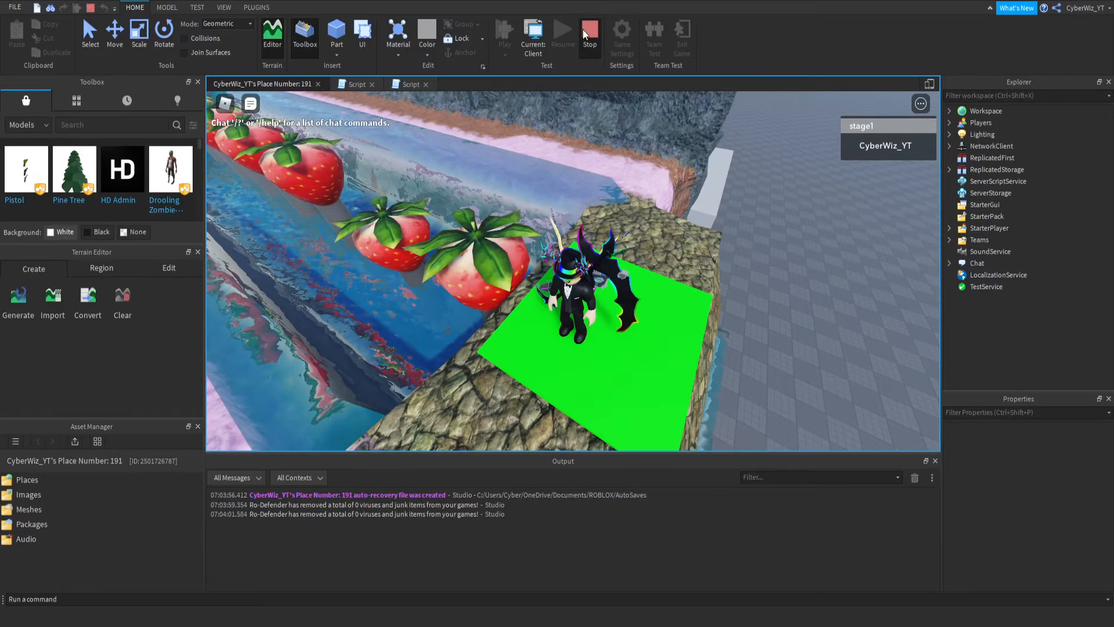
{"action": "left_click", "coordinate": [583, 31]}
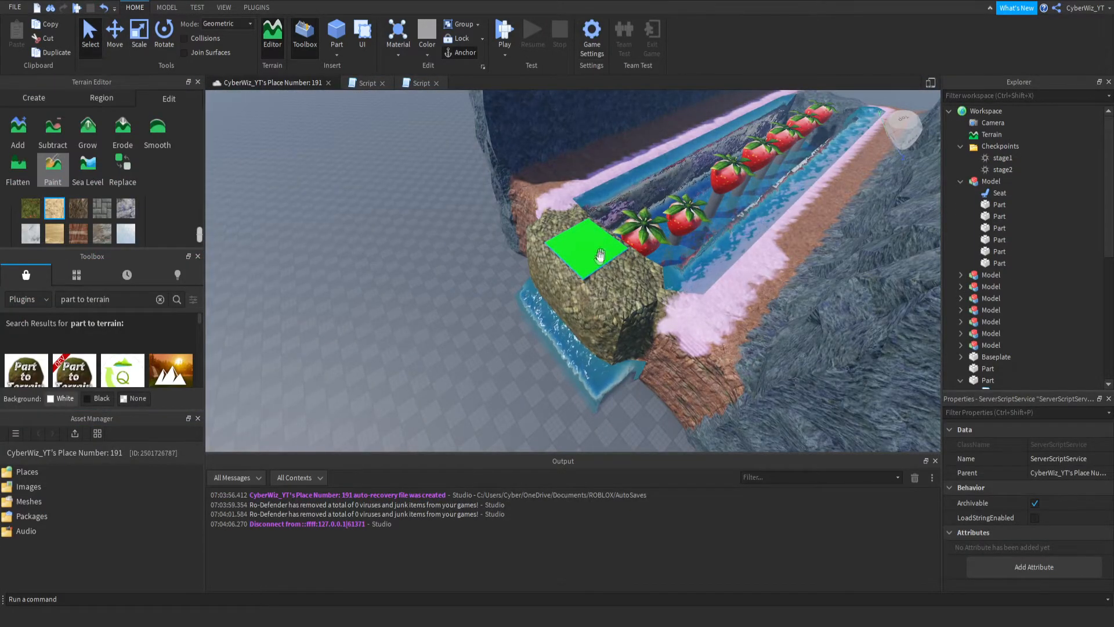
- Review the stage1 checkpoint and team properties, and set the stage2 team's TeamColor to Burnt Sienna
{"action": "left_click", "coordinate": [1005, 156]}
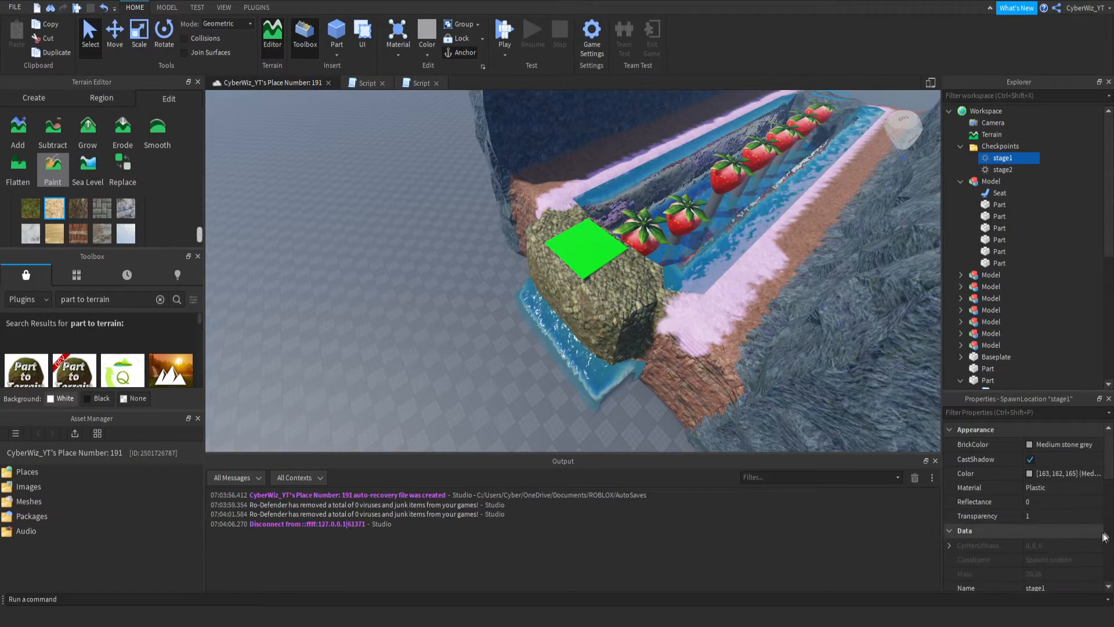
{"action": "scroll", "coordinate": [981, 278], "scroll_direction": "down", "scroll_amount": 7}
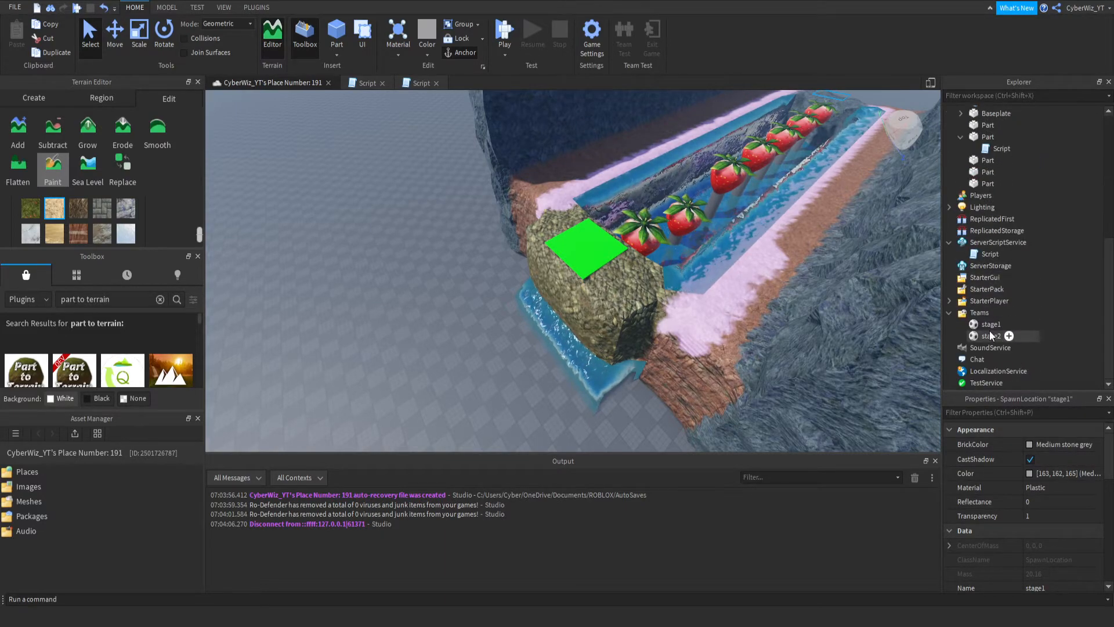
{"action": "left_click", "coordinate": [987, 324]}
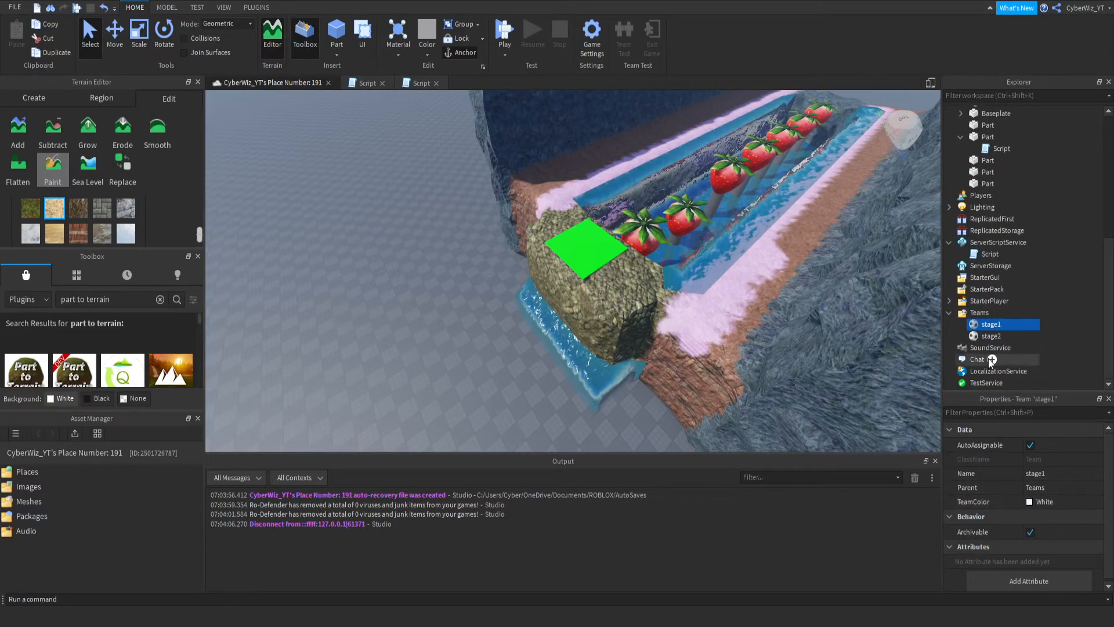
{"action": "left_click", "coordinate": [991, 336]}
{"action": "left_click", "coordinate": [1041, 501]}
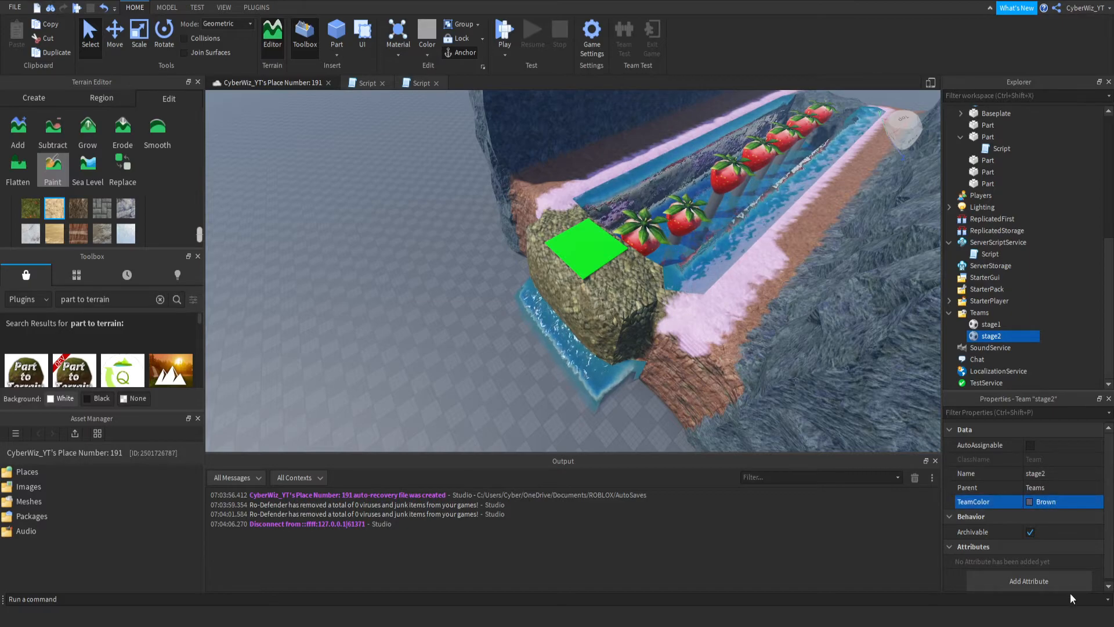
- Start a playtest, hide the chat window, and jump onto the first strawberry from the starting rock
{"action": "left_click", "coordinate": [498, 24]}
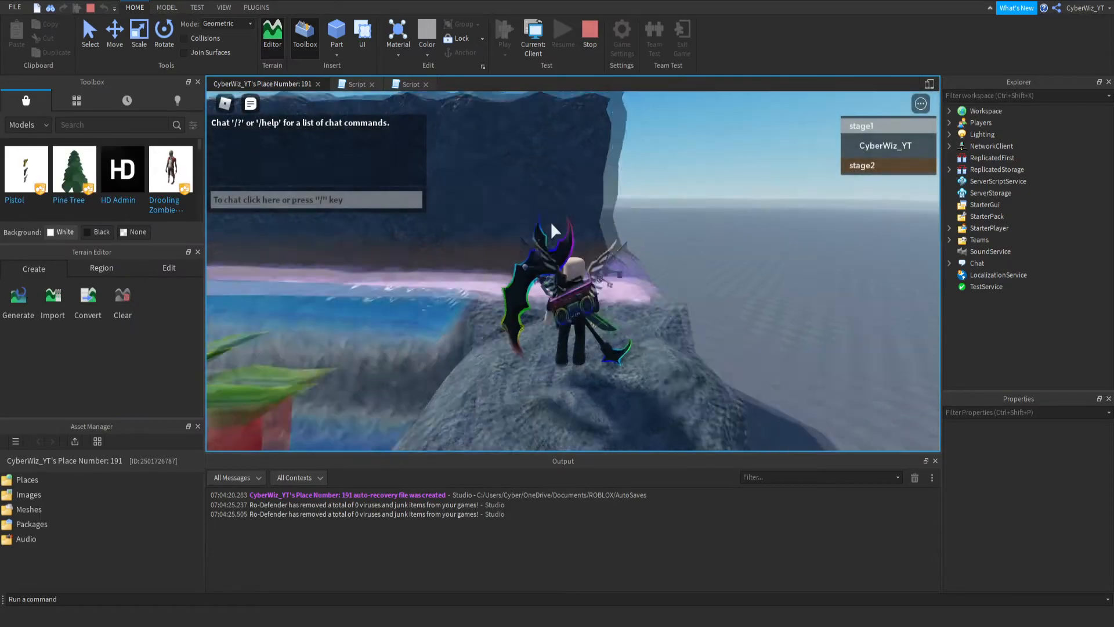
{"action": "right_click_drag", "start_coordinate": [527, 225], "coordinate": [499, 261]}
{"action": "left_click", "coordinate": [252, 103]}
{"action": "key", "text": "w"}
{"action": "right_click_drag", "start_coordinate": [664, 199], "coordinate": [663, 199]}
{"action": "key", "text": "space"}
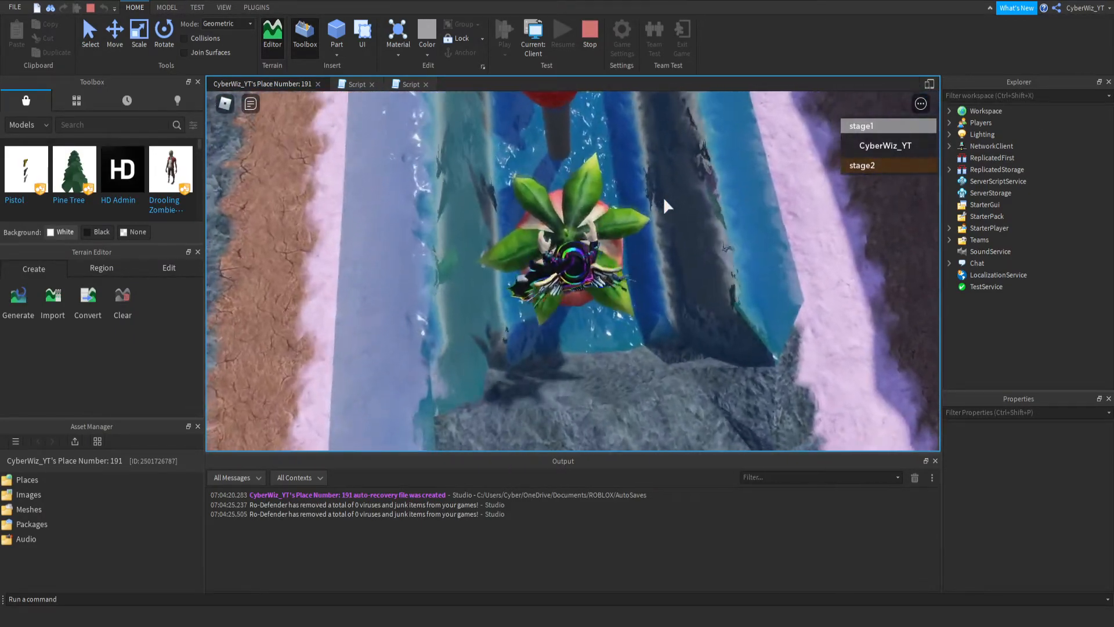
- Jump from strawberry to strawberry along the water channel in the playtest
{"action": "key", "text": "w"}
{"action": "key", "text": "space"}
{"action": "key", "text": "space"}
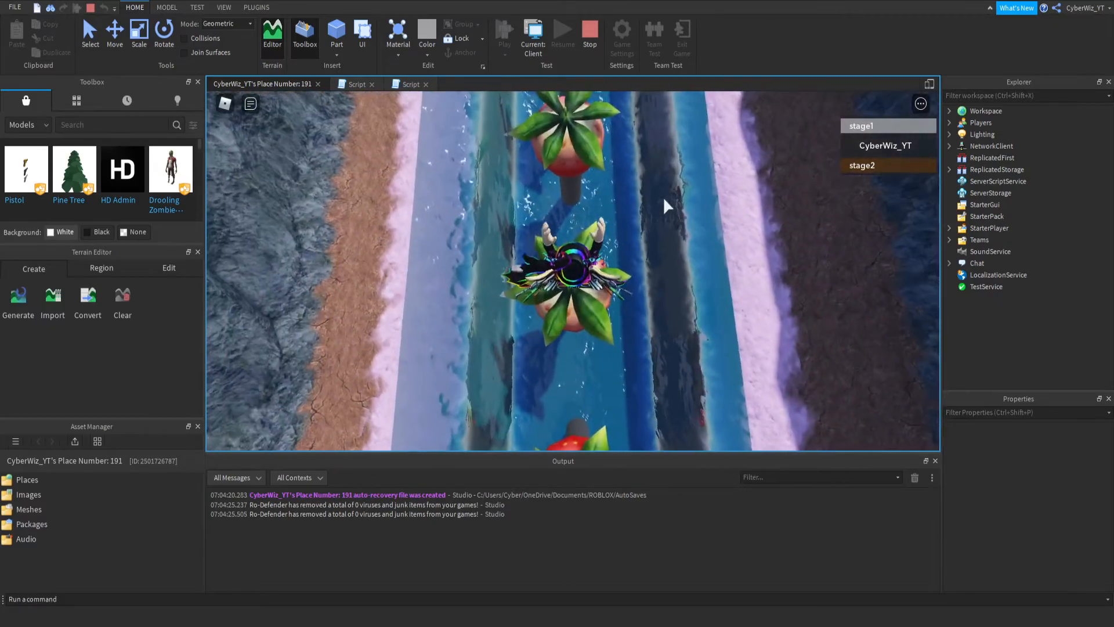
{"action": "key", "text": "w"}
{"action": "key", "text": "space"}
{"action": "key", "text": "space"}
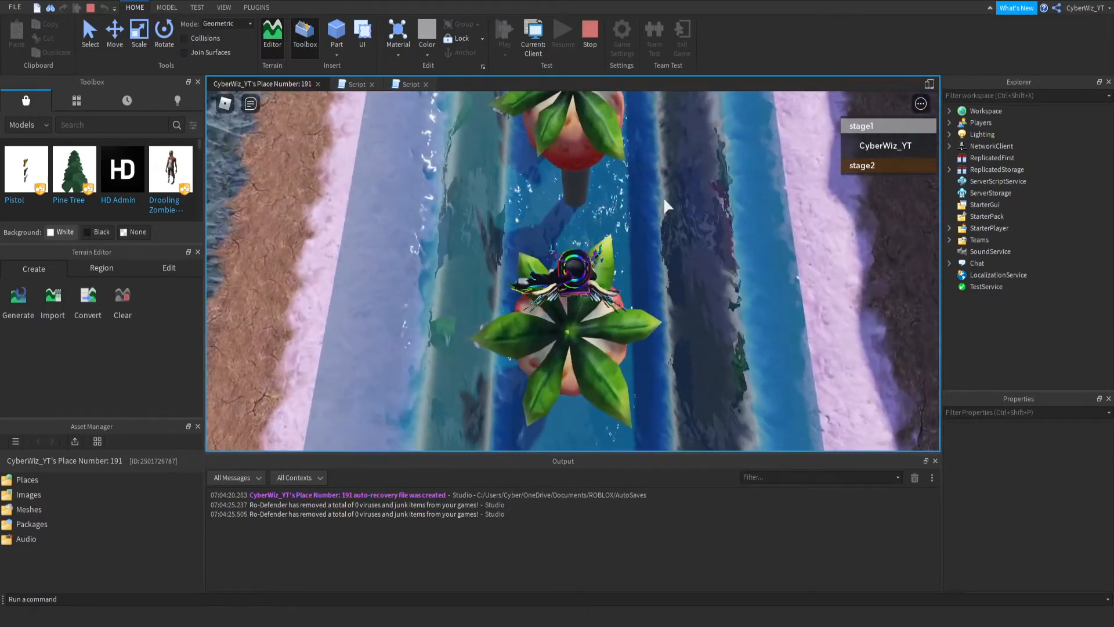
{"action": "key", "text": "w"}
{"action": "key", "text": "space"}
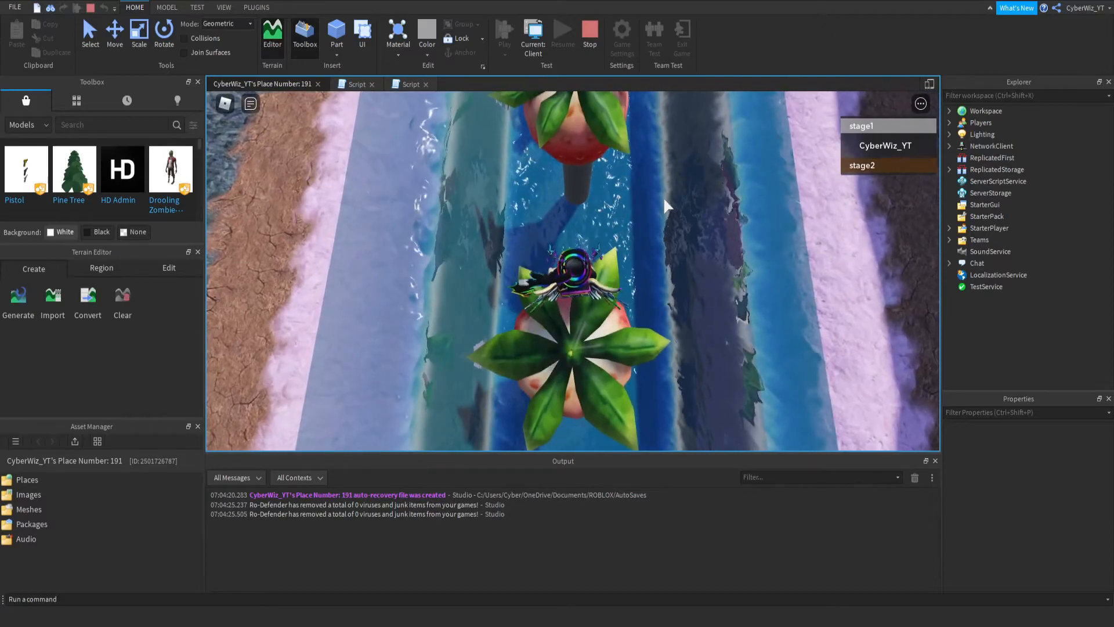
{"action": "key", "text": "w"}
{"action": "key", "text": "space"}
{"action": "scroll", "coordinate": [663, 197], "scroll_direction": "up", "scroll_amount": 5}
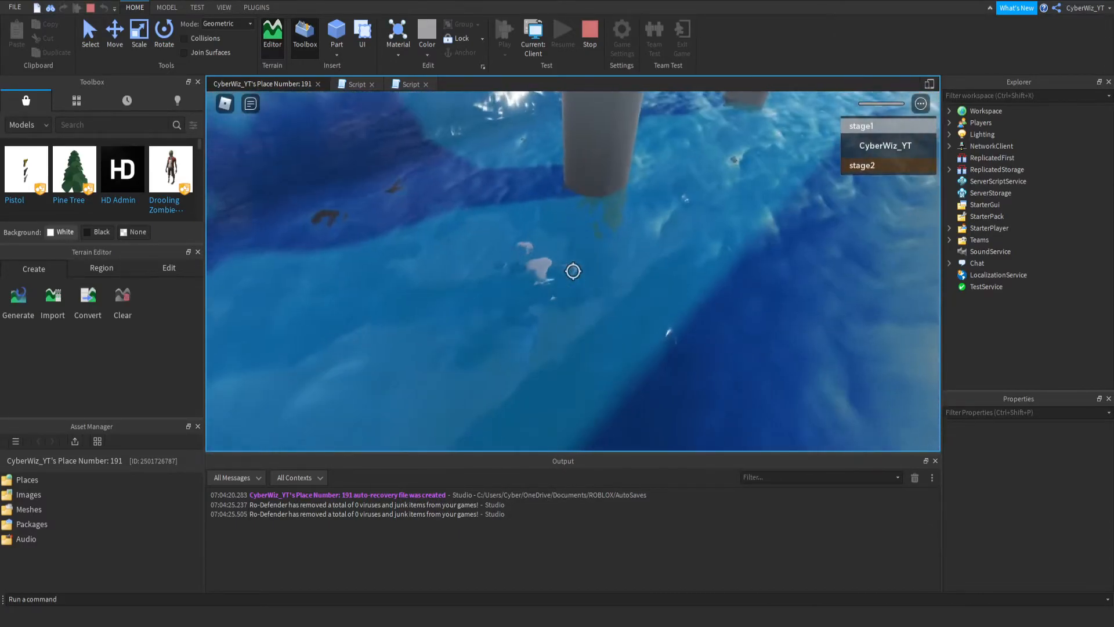
{"action": "scroll", "coordinate": [573, 271], "scroll_direction": "down", "scroll_amount": 4}
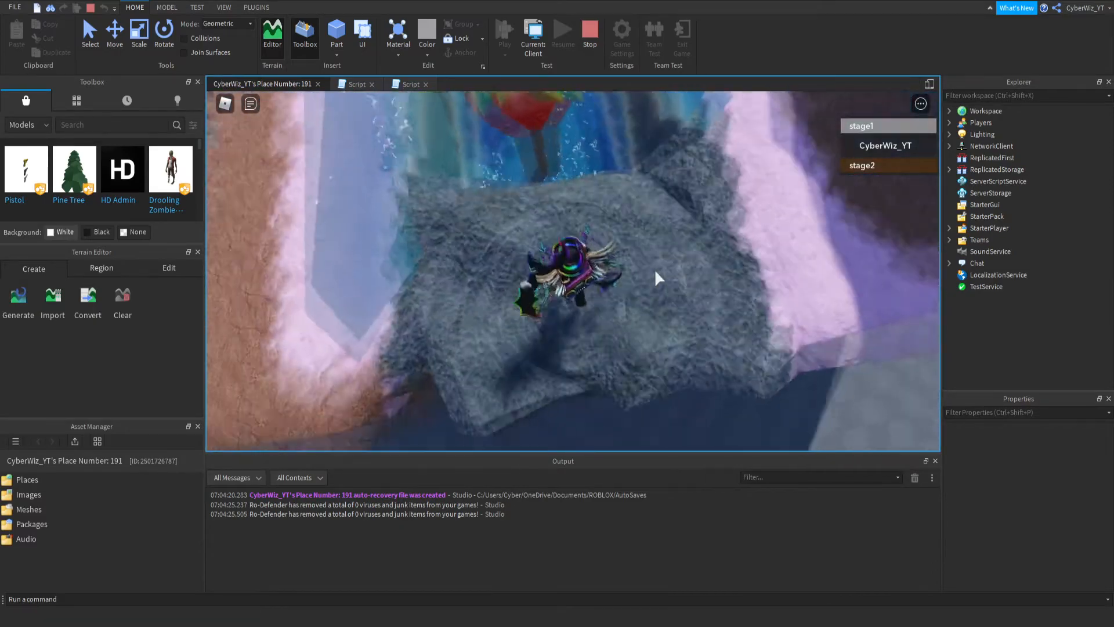
- Retry the strawberry jumps from the starting rock after the character respawns
{"action": "right_click_drag", "start_coordinate": [656, 271], "coordinate": [655, 271]}
{"action": "key", "text": "w"}
{"action": "key", "text": "space"}
{"action": "key", "text": "space"}
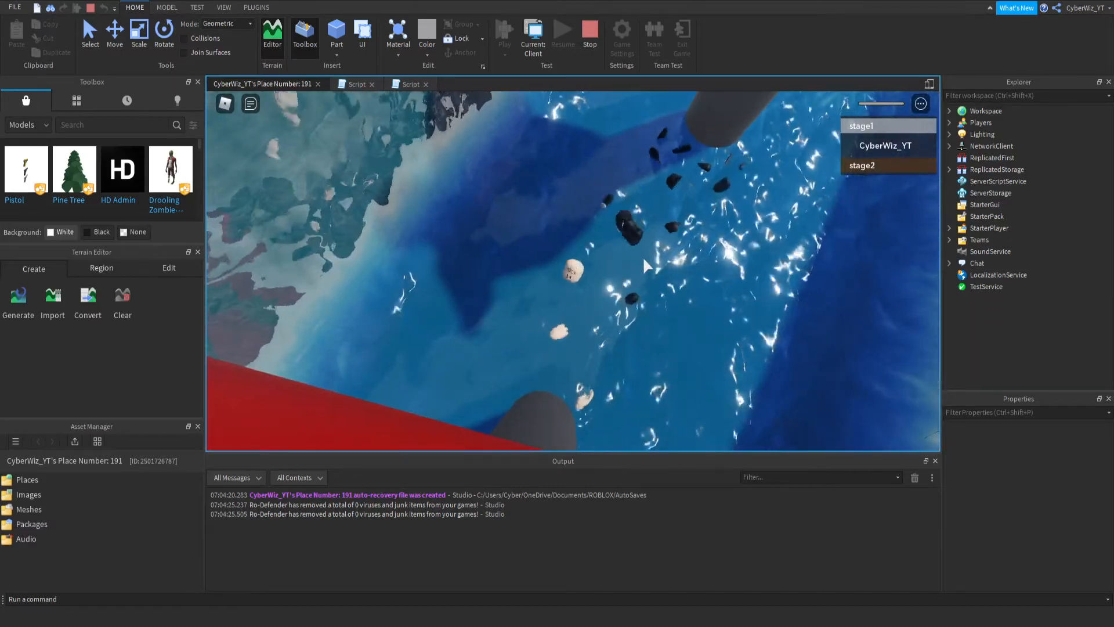
{"action": "key", "text": "shift"}
{"action": "key", "text": "w"}
{"action": "key", "text": "space"}
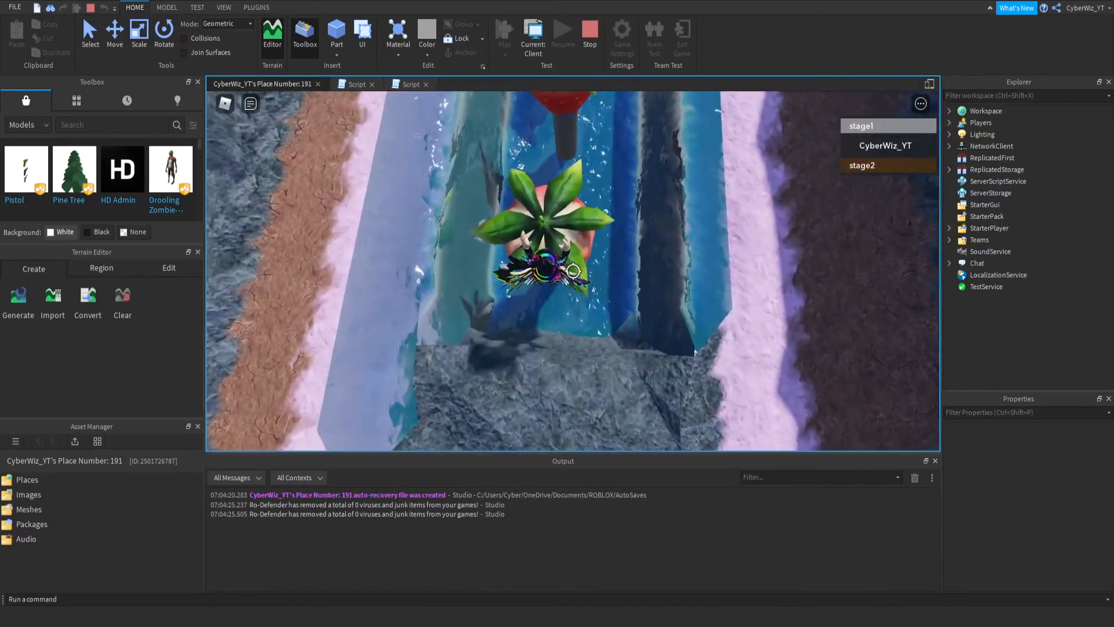
{"action": "key", "text": "shift"}
{"action": "key", "text": "d"}
{"action": "key", "text": "space"}
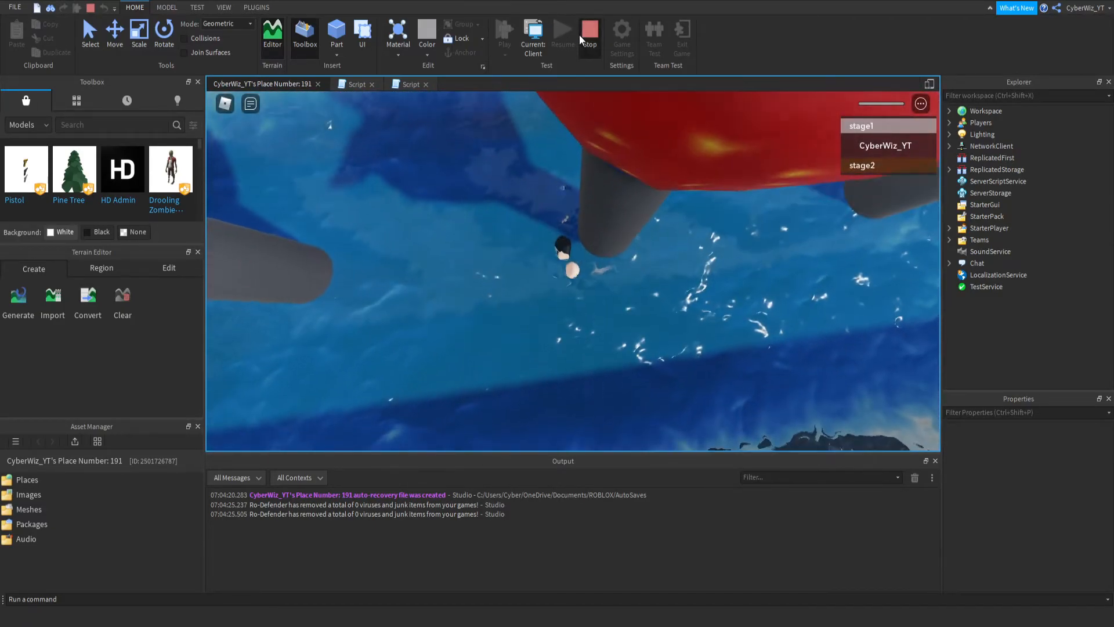
- End the playtest and start a new one from a strawberry farther along the course
{"action": "left_click", "coordinate": [586, 34]}
{"action": "key", "text": "w"}
{"action": "right_click_drag", "start_coordinate": [618, 159], "coordinate": [630, 172]}
{"action": "key", "text": "w"}
{"action": "key", "text": "s"}
{"action": "left_click", "coordinate": [499, 55]}
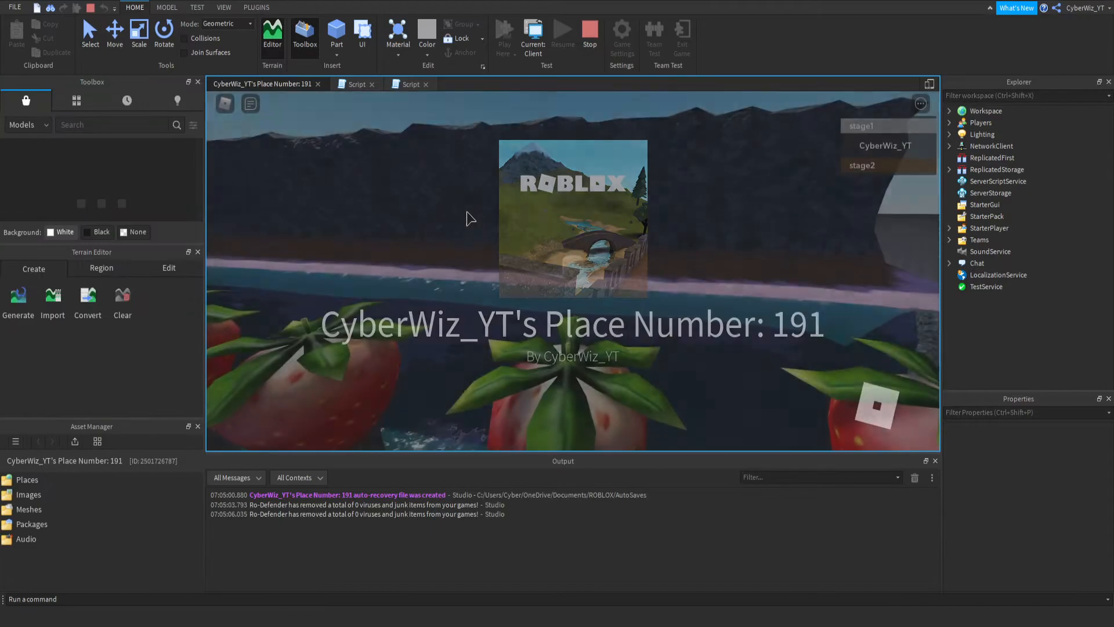
- Try jumping on from that strawberry in two short playtests started at the current view, ending each one
{"action": "key", "text": "w"}
{"action": "key", "text": "space"}
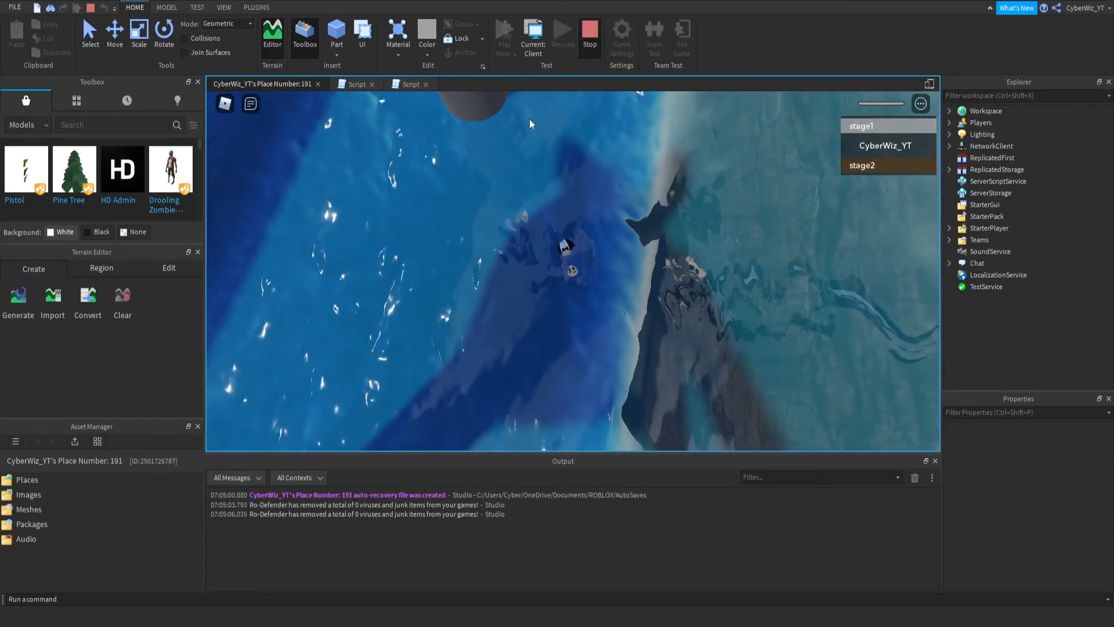
{"action": "key", "text": "shift+F5"}
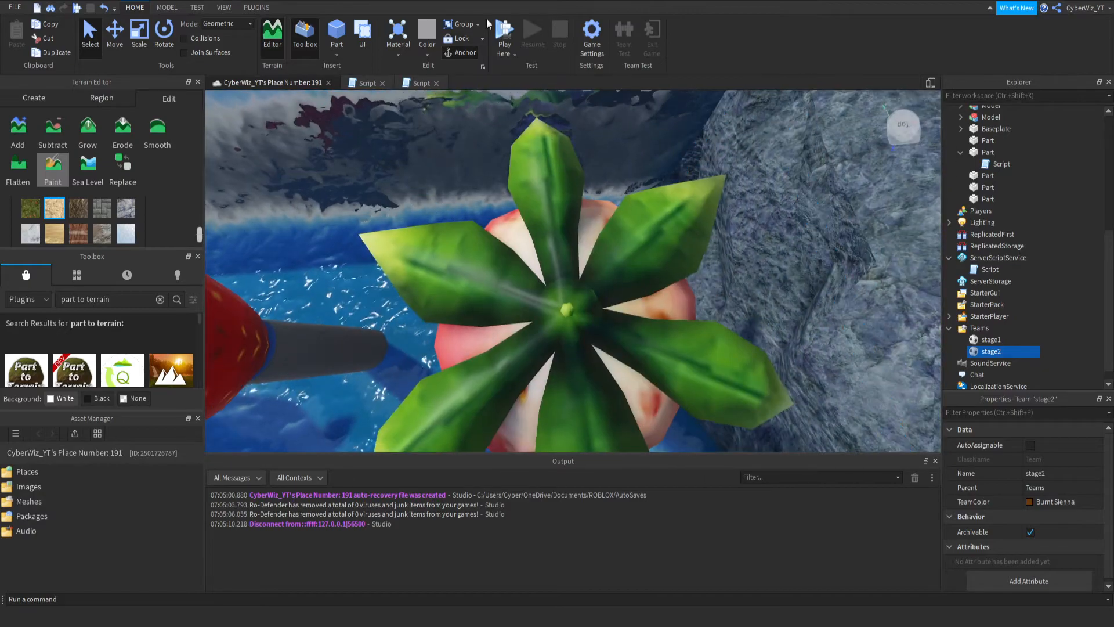
{"action": "left_click", "coordinate": [503, 35]}
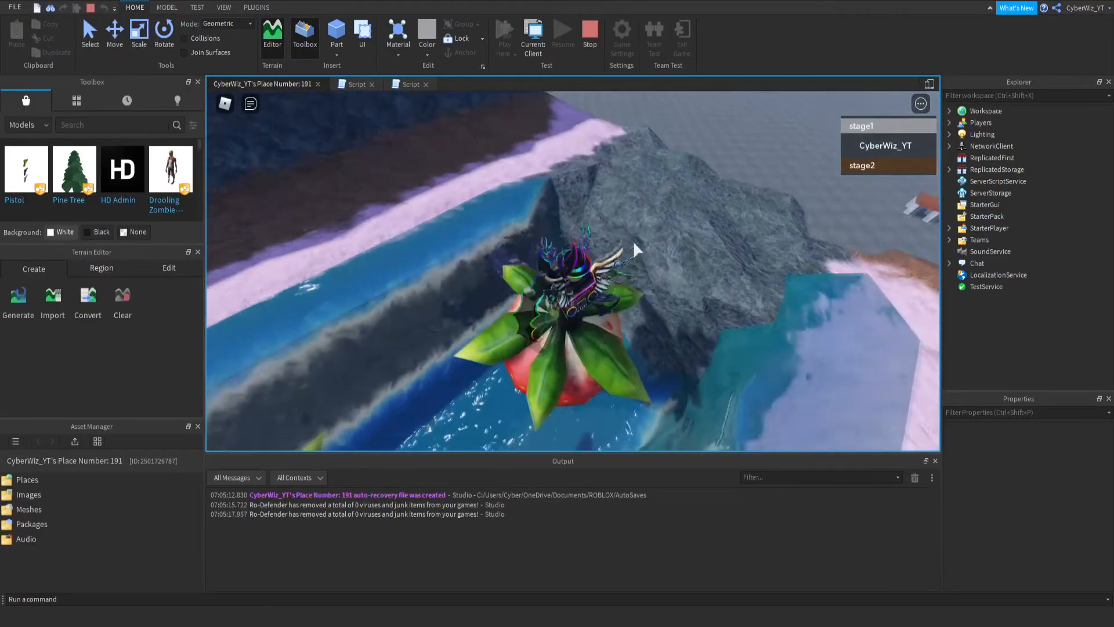
{"action": "right_click_drag", "start_coordinate": [634, 243], "coordinate": [615, 257]}
{"action": "key", "text": "w"}
{"action": "left_click", "coordinate": [589, 32]}
- Start a playtest from the last strawberry, right beside the stone checkpoint platform
{"action": "key", "text": "s"}
{"action": "right_click_drag", "start_coordinate": [659, 210], "coordinate": [659, 210]}
{"action": "key", "text": "w"}
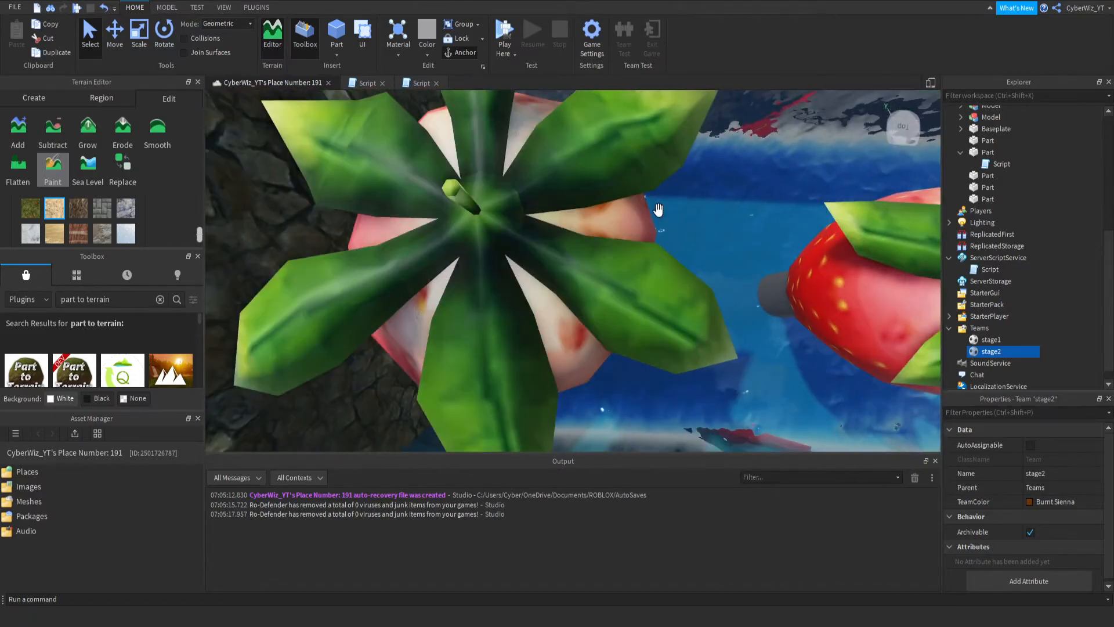
{"action": "right_click_drag", "start_coordinate": [629, 166], "coordinate": [629, 166]}
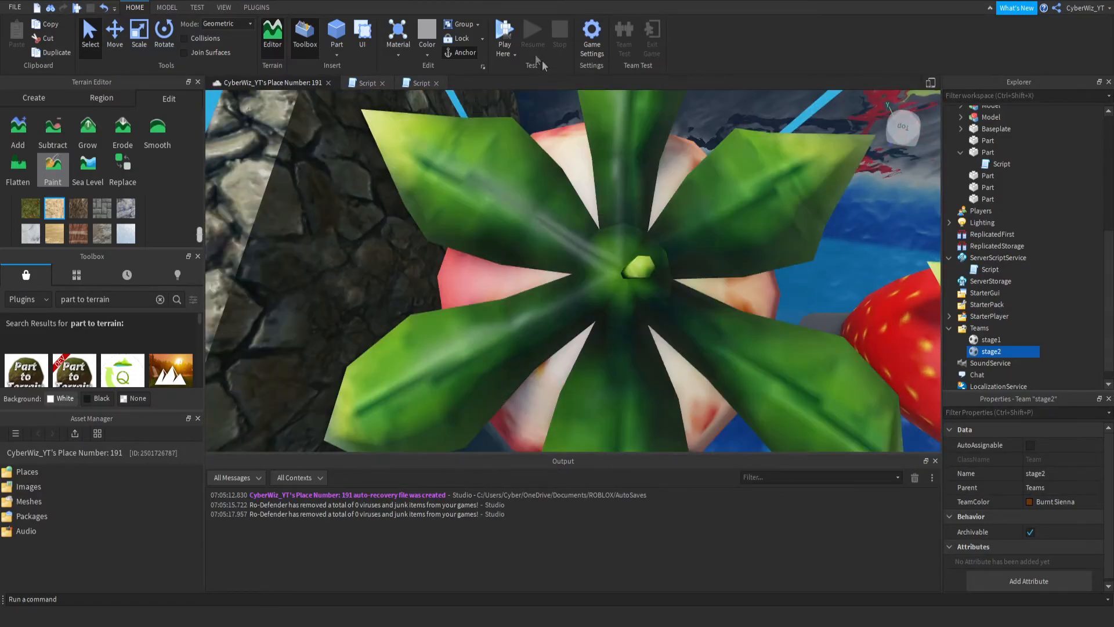
{"action": "left_click", "coordinate": [504, 26]}
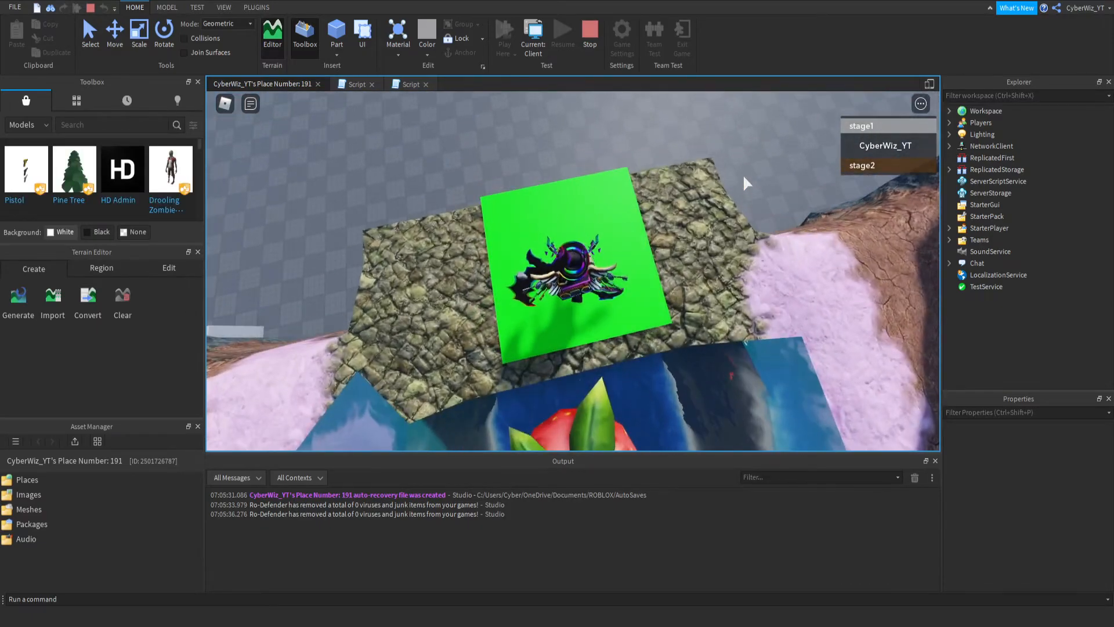
- Walk onto the green checkpoint and reset the character to test where it respawns
{"action": "key", "text": "w"}
{"action": "right_click_drag", "start_coordinate": [743, 176], "coordinate": [744, 182]}
{"action": "key", "text": "s"}
{"action": "key", "text": "a"}
{"action": "key", "text": "w"}
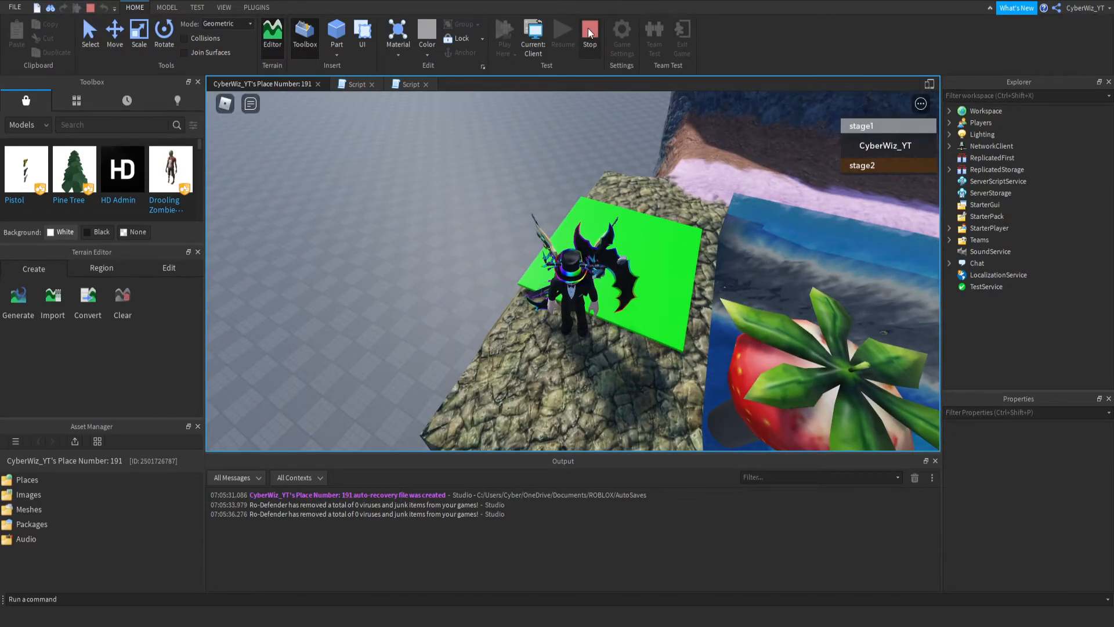
{"action": "left_click", "coordinate": [227, 103]}
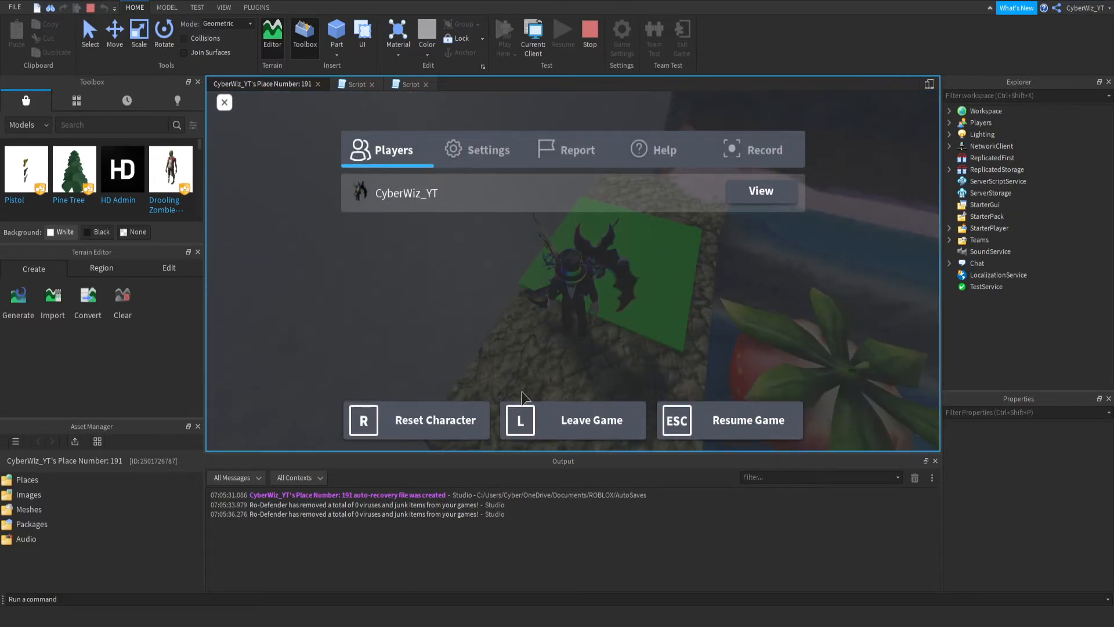
{"action": "left_click", "coordinate": [432, 414]}
{"action": "left_click", "coordinate": [502, 308]}
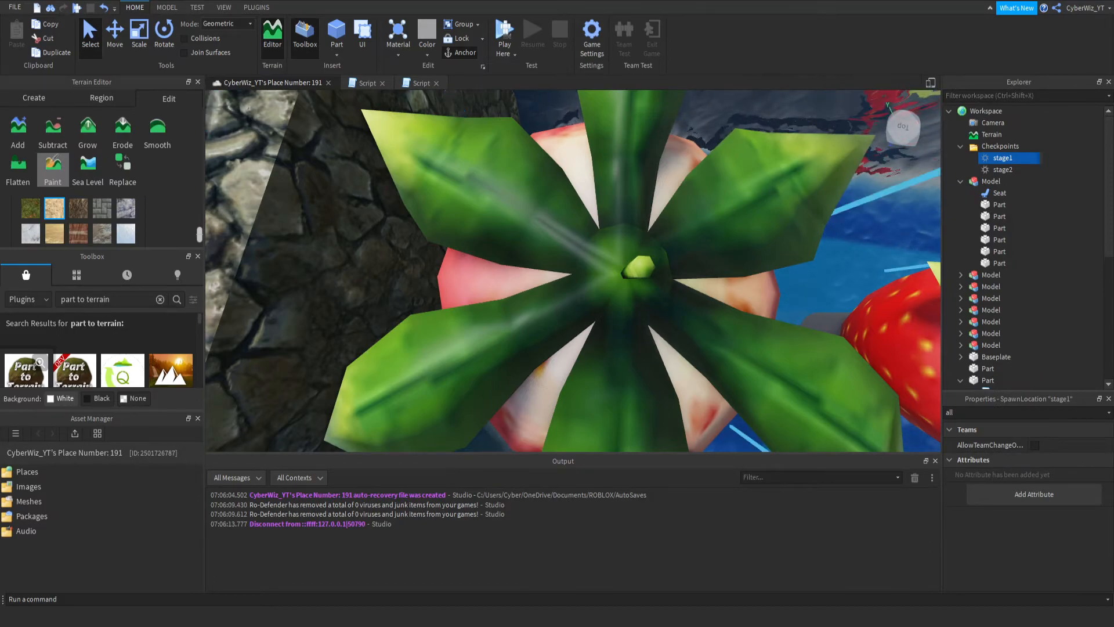
- Turn on AllowTeamChangeOnTouch for both the stage1 and stage2 checkpoints
{"action": "left_click", "coordinate": [1035, 445]}
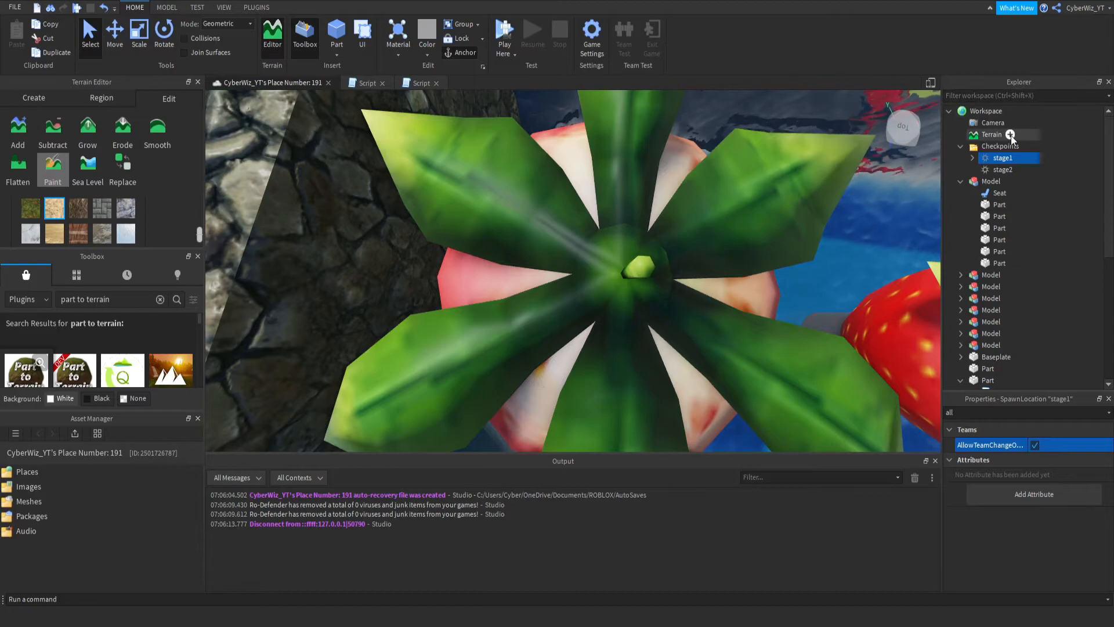
{"action": "left_click", "coordinate": [994, 169]}
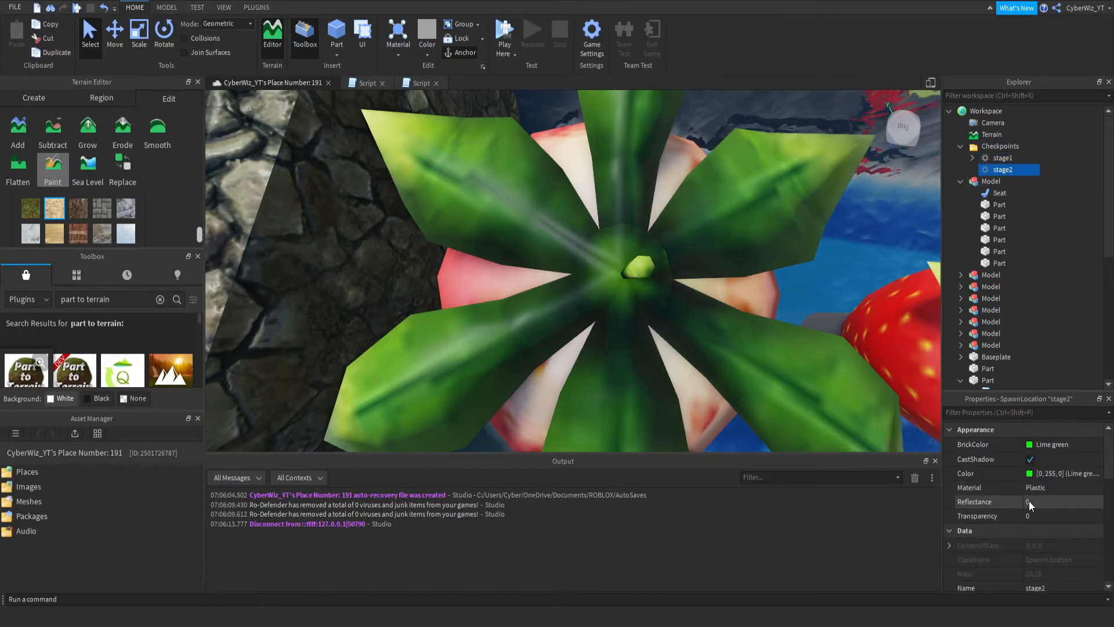
{"action": "left_click", "coordinate": [973, 411]}
{"action": "type", "text": "all"}
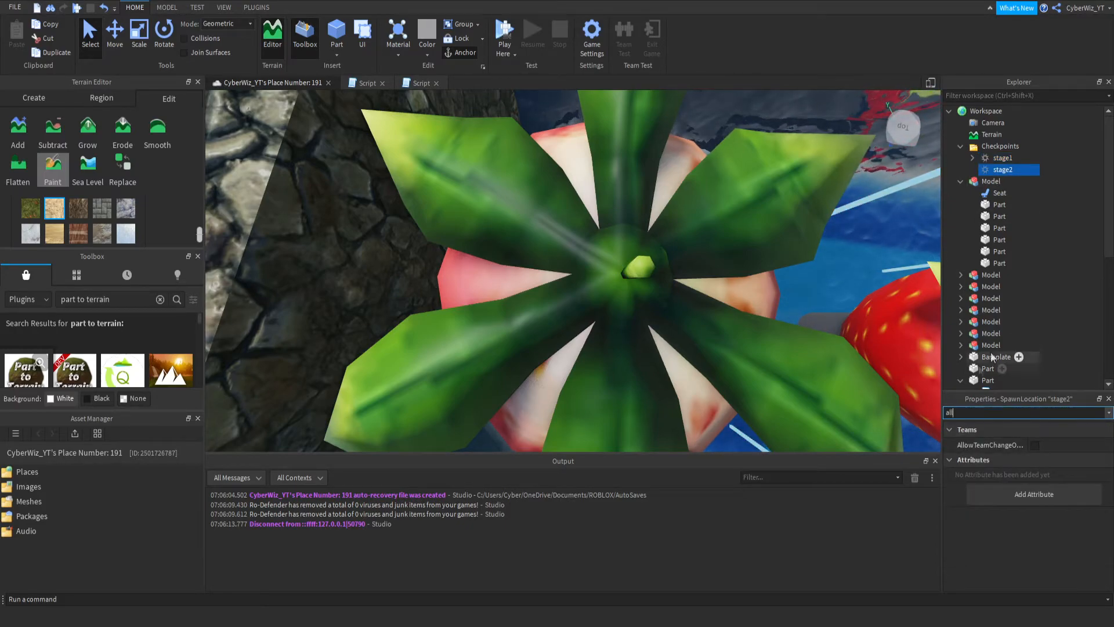
{"action": "left_click", "coordinate": [1034, 445]}
- Playtest stepping on the green checkpoint to check the team change, and end the playtest
{"action": "left_click", "coordinate": [504, 30]}
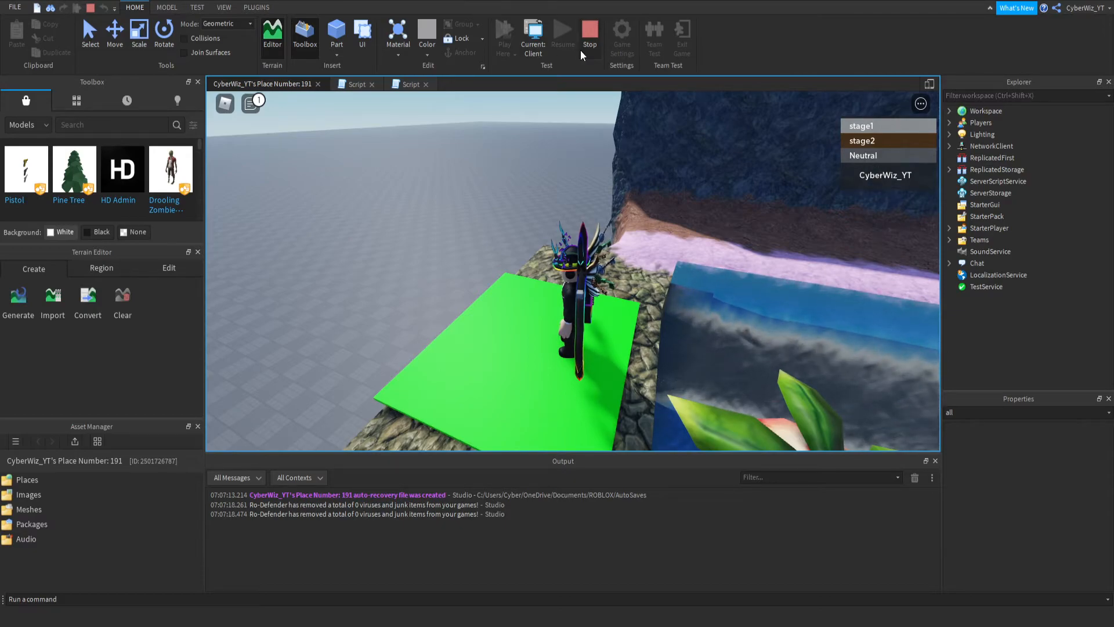
{"action": "left_click", "coordinate": [589, 35]}
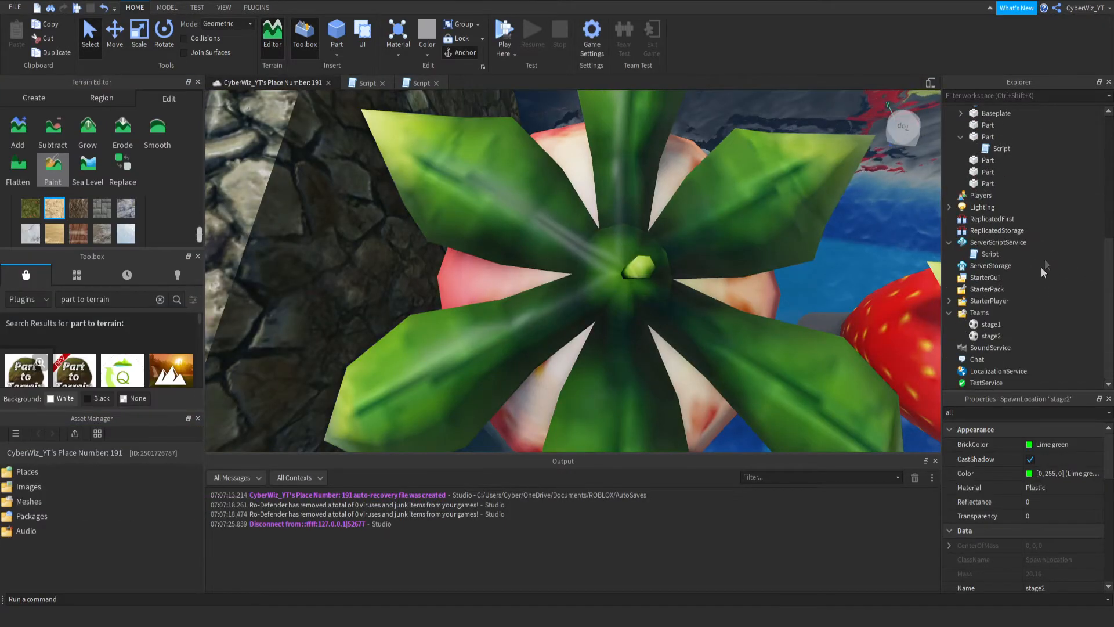
- Compare the stage2 team's TeamColor with the stage2 checkpoint's team properties, filtering its properties by "tea"
{"action": "left_click", "coordinate": [996, 336]}
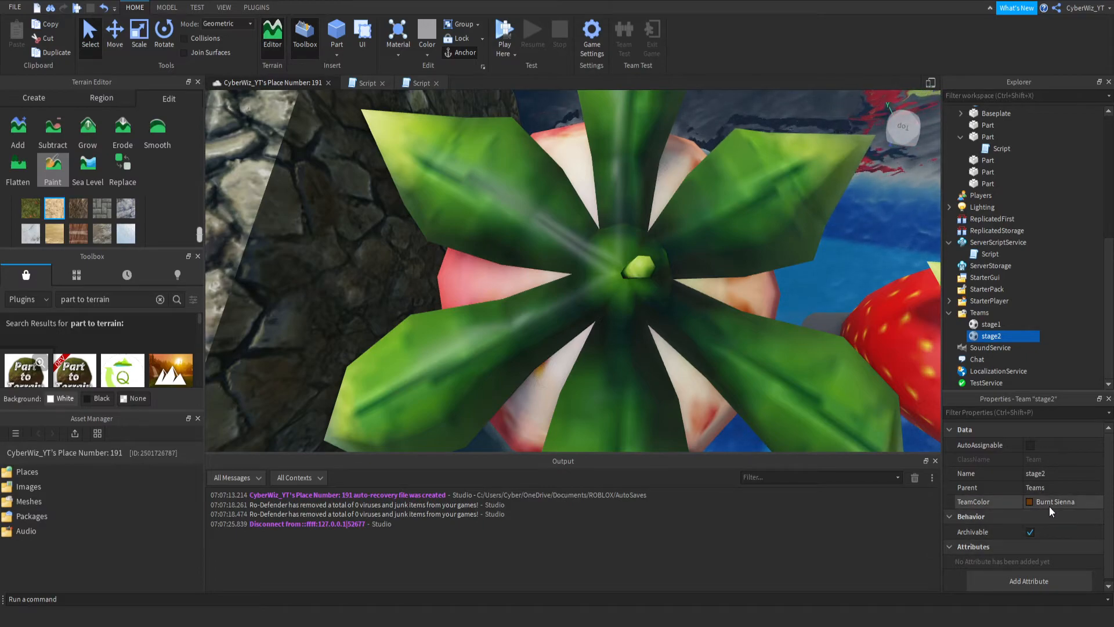
{"action": "scroll", "coordinate": [1015, 220], "scroll_direction": "up", "scroll_amount": 7}
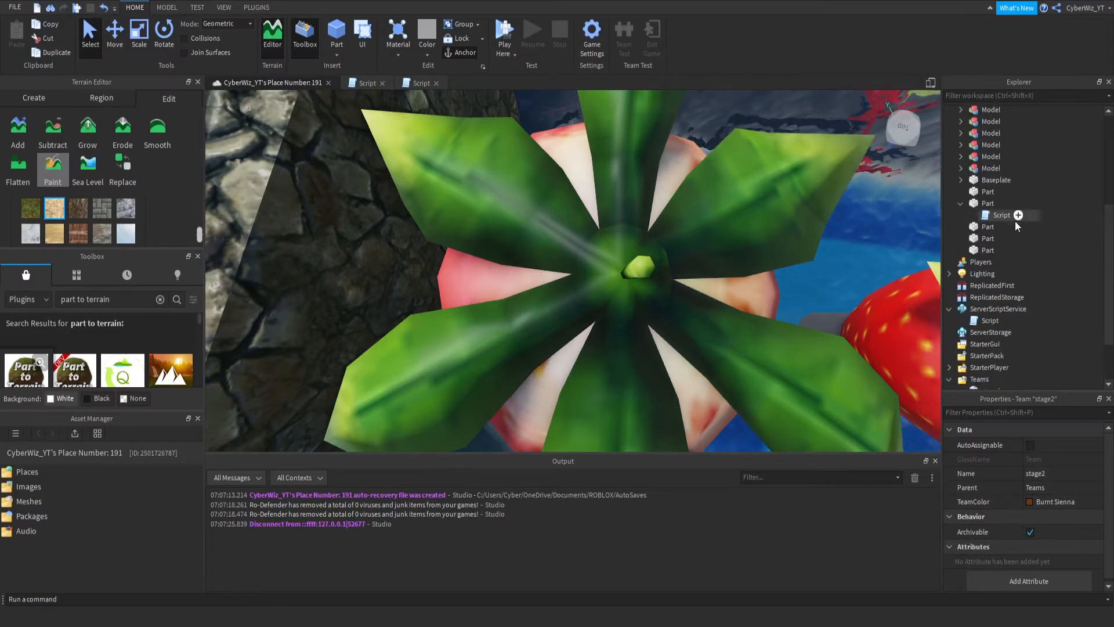
{"action": "left_click", "coordinate": [998, 168]}
{"action": "left_click", "coordinate": [993, 412]}
{"action": "type", "text": "tea"}
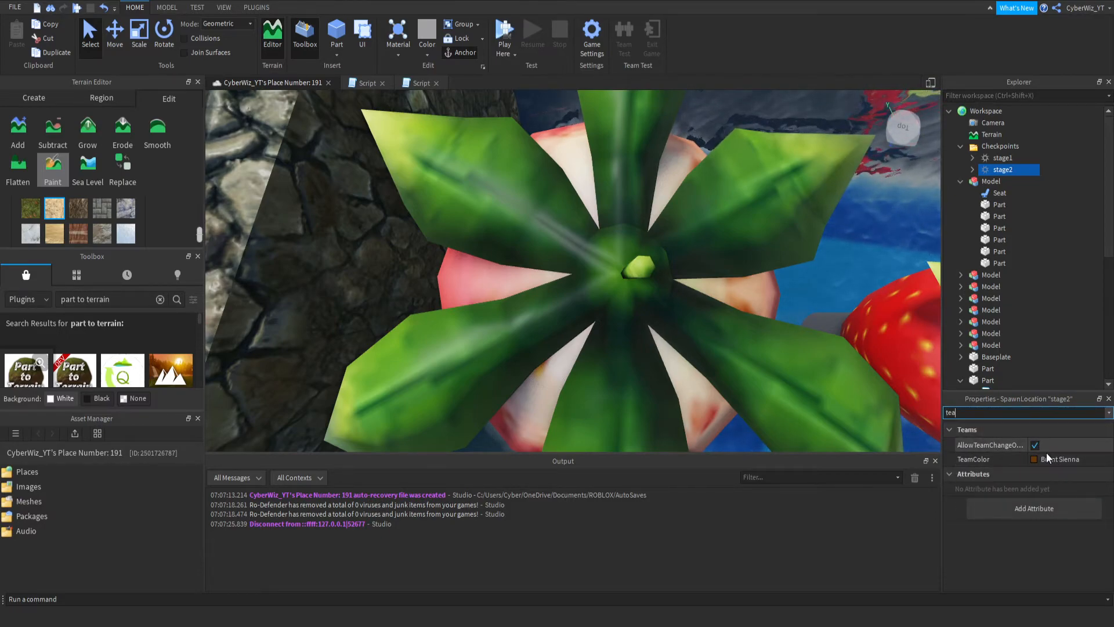
{"action": "scroll", "coordinate": [1026, 291], "scroll_direction": "down", "scroll_amount": 7}
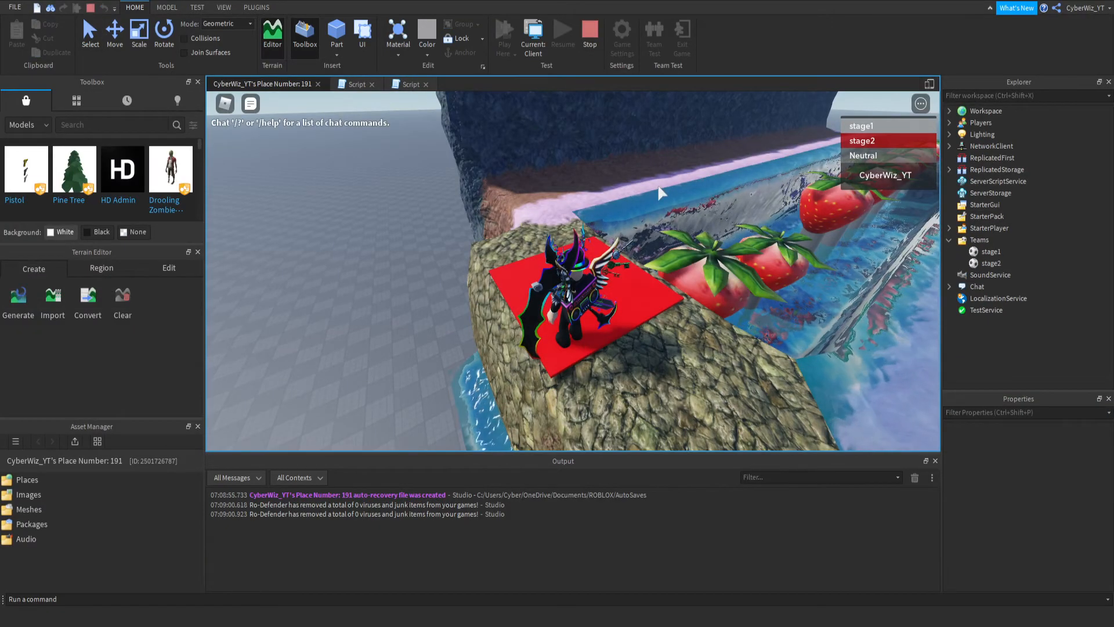
- Jump off the red checkpoint onto the strawberries and examine the whole course from above
{"action": "key", "text": "w"}
{"action": "key", "text": "space"}
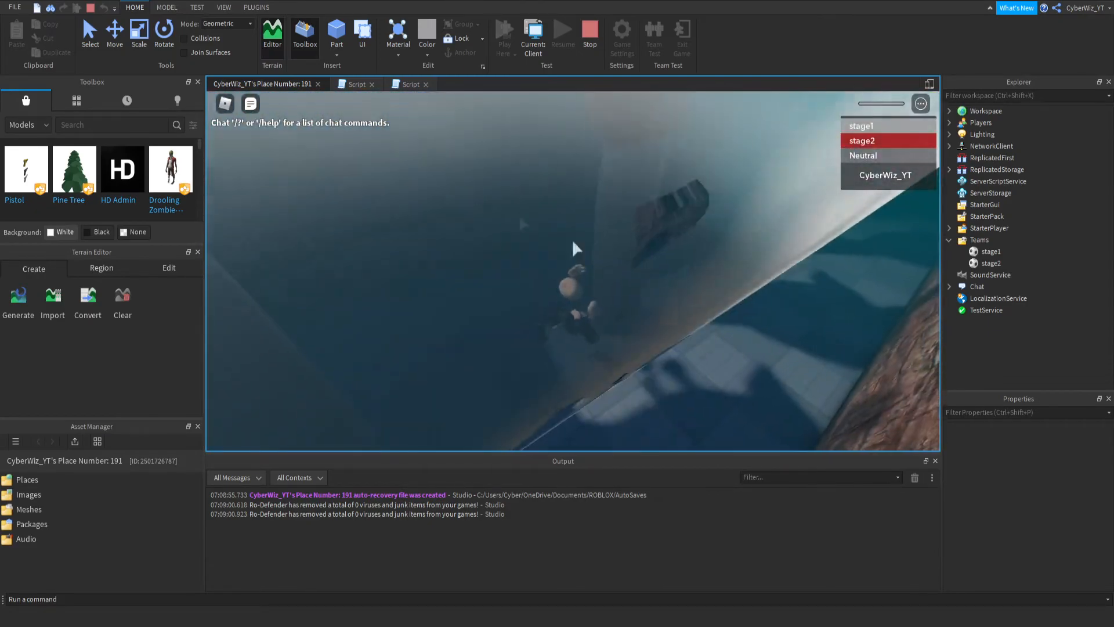
{"action": "right_click_drag", "start_coordinate": [574, 248], "coordinate": [572, 274]}
{"action": "scroll", "coordinate": [550, 357], "scroll_direction": "down", "scroll_amount": 10}
{"action": "right_click_drag", "start_coordinate": [548, 352], "coordinate": [544, 352]}
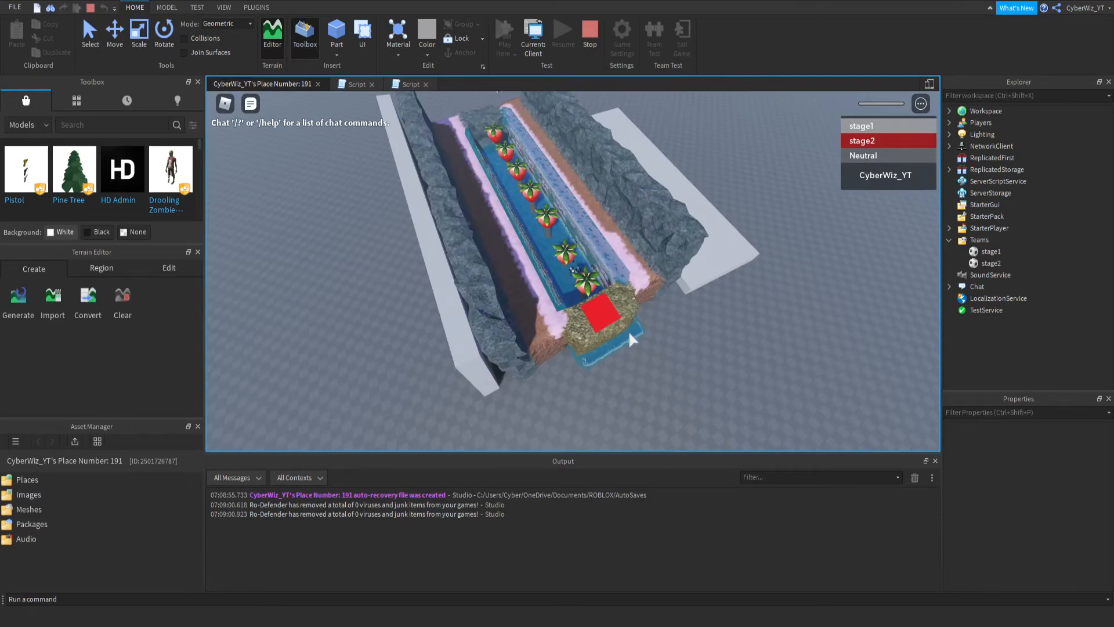
{"action": "right_click_drag", "start_coordinate": [589, 294], "coordinate": [580, 302]}
{"action": "scroll", "coordinate": [582, 301], "scroll_direction": "up", "scroll_amount": 6}
- Keep jumping along the strawberries above the water, and end the playtest
{"action": "key", "text": "w"}
{"action": "key", "text": "space"}
{"action": "key", "text": "space"}
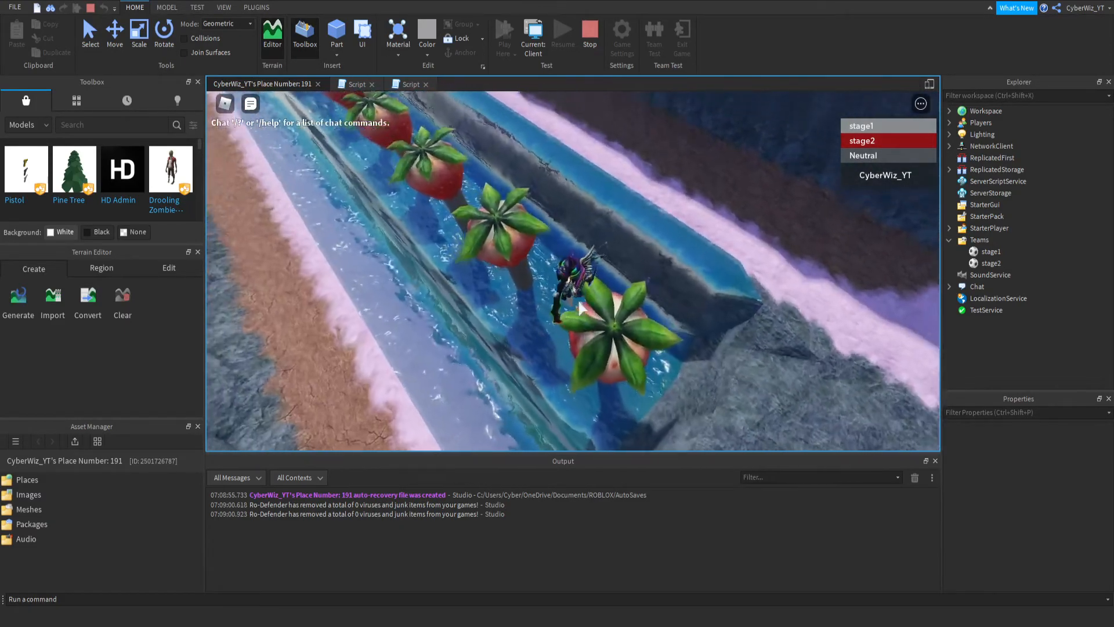
{"action": "key", "text": "w"}
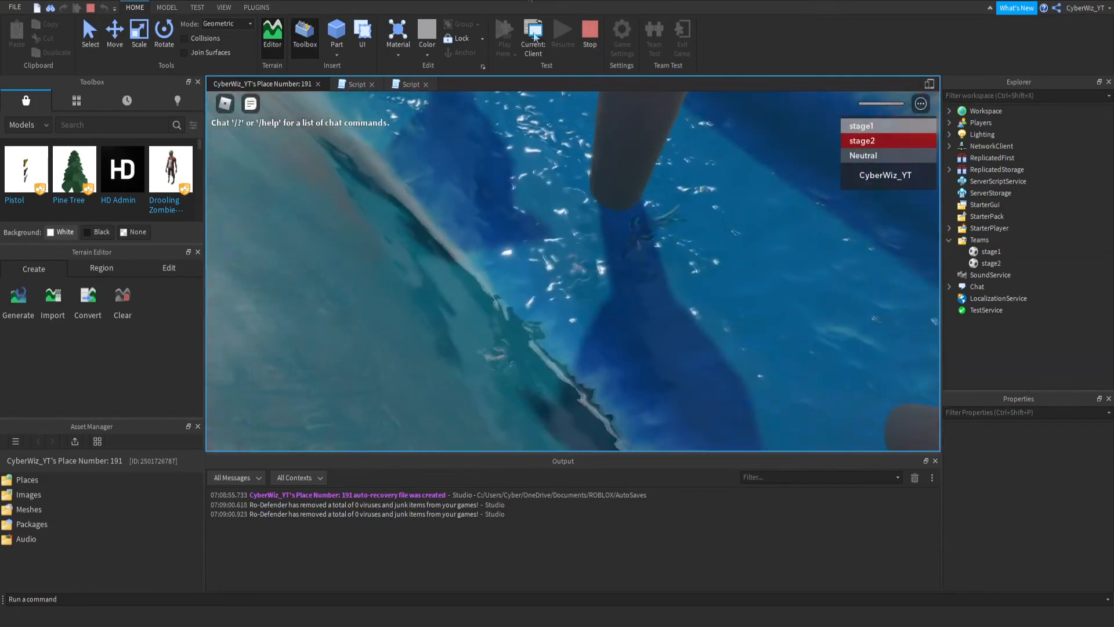
{"action": "left_click", "coordinate": [593, 48]}
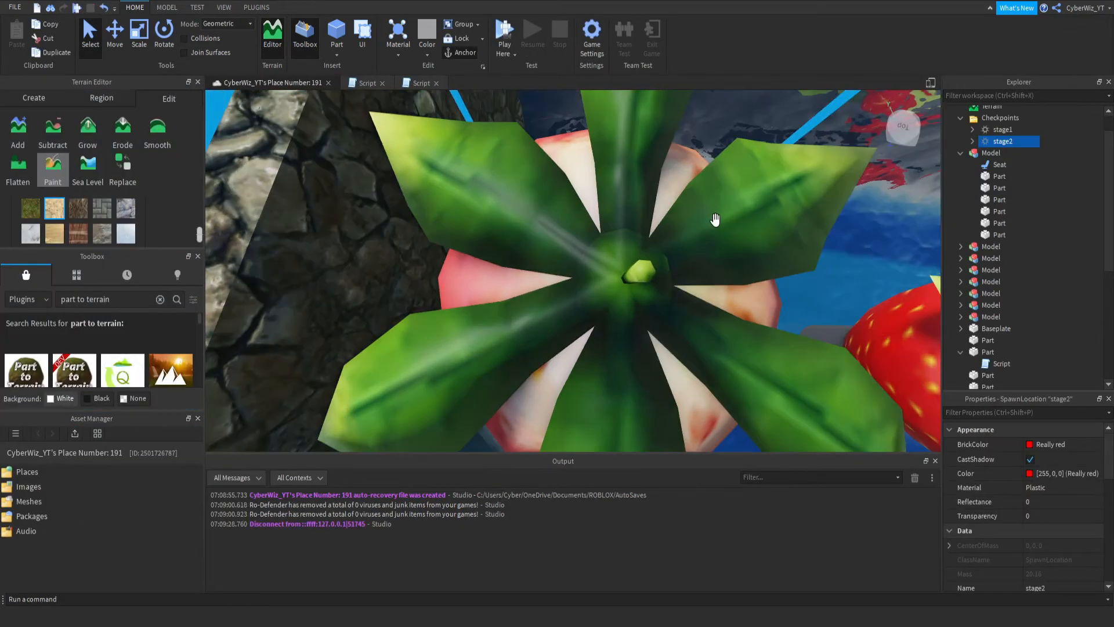
- Start a new playtest beside the red checkpoint and step onto it to check the team change
{"action": "left_click", "coordinate": [509, 32]}
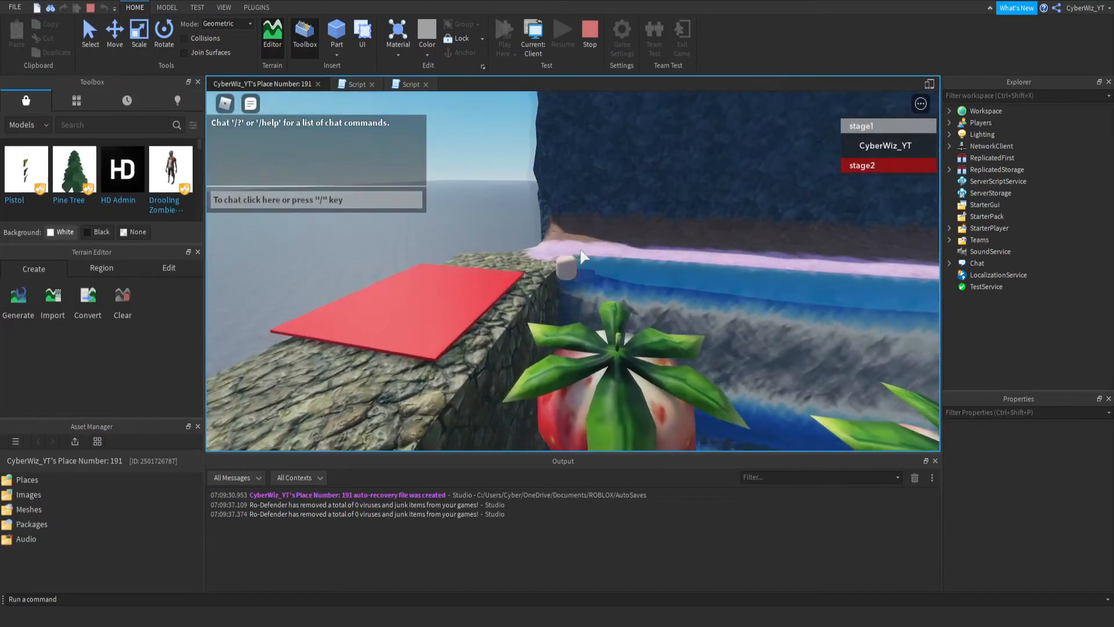
{"action": "key", "text": "s"}
{"action": "right_click_drag", "start_coordinate": [582, 197], "coordinate": [584, 196]}
{"action": "key", "text": "w"}
{"action": "key", "text": "space"}
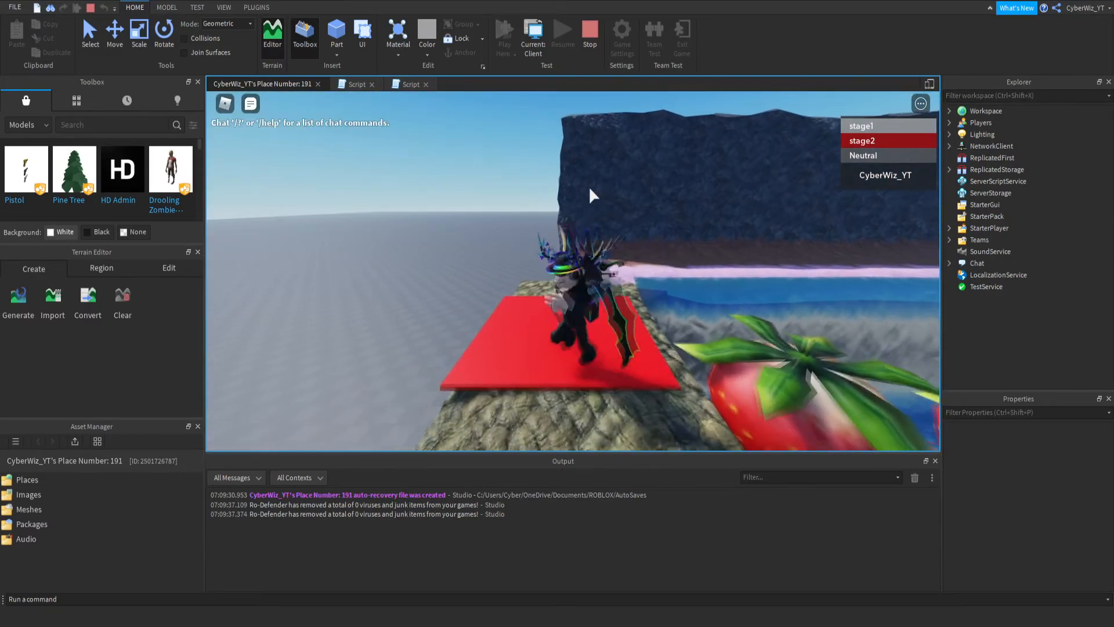
{"action": "key", "text": "d"}
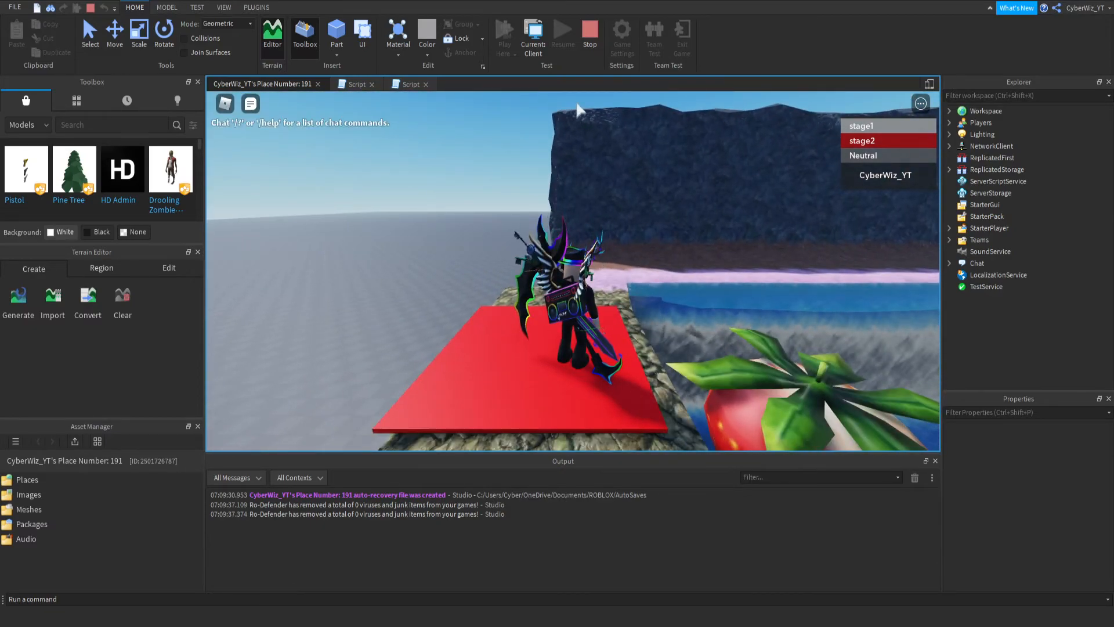
{"action": "key", "text": "d"}
{"action": "right_click_drag", "start_coordinate": [632, 168], "coordinate": [635, 172]}
{"action": "scroll", "coordinate": [635, 172], "scroll_direction": "down", "scroll_amount": 6}
{"action": "scroll", "coordinate": [636, 172], "scroll_direction": "up", "scroll_amount": 4}
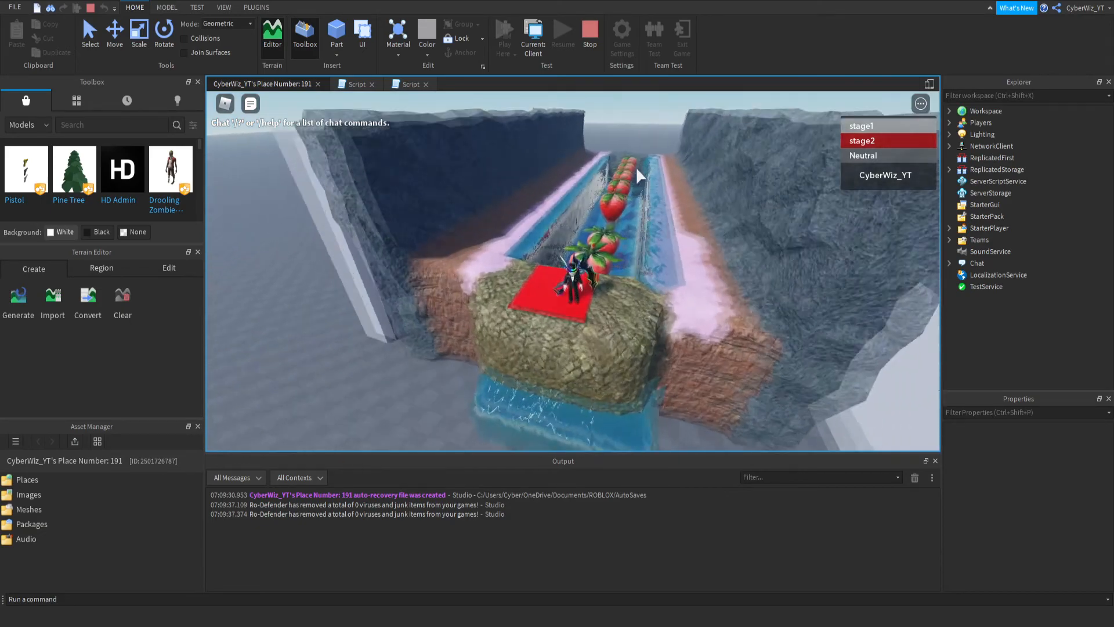